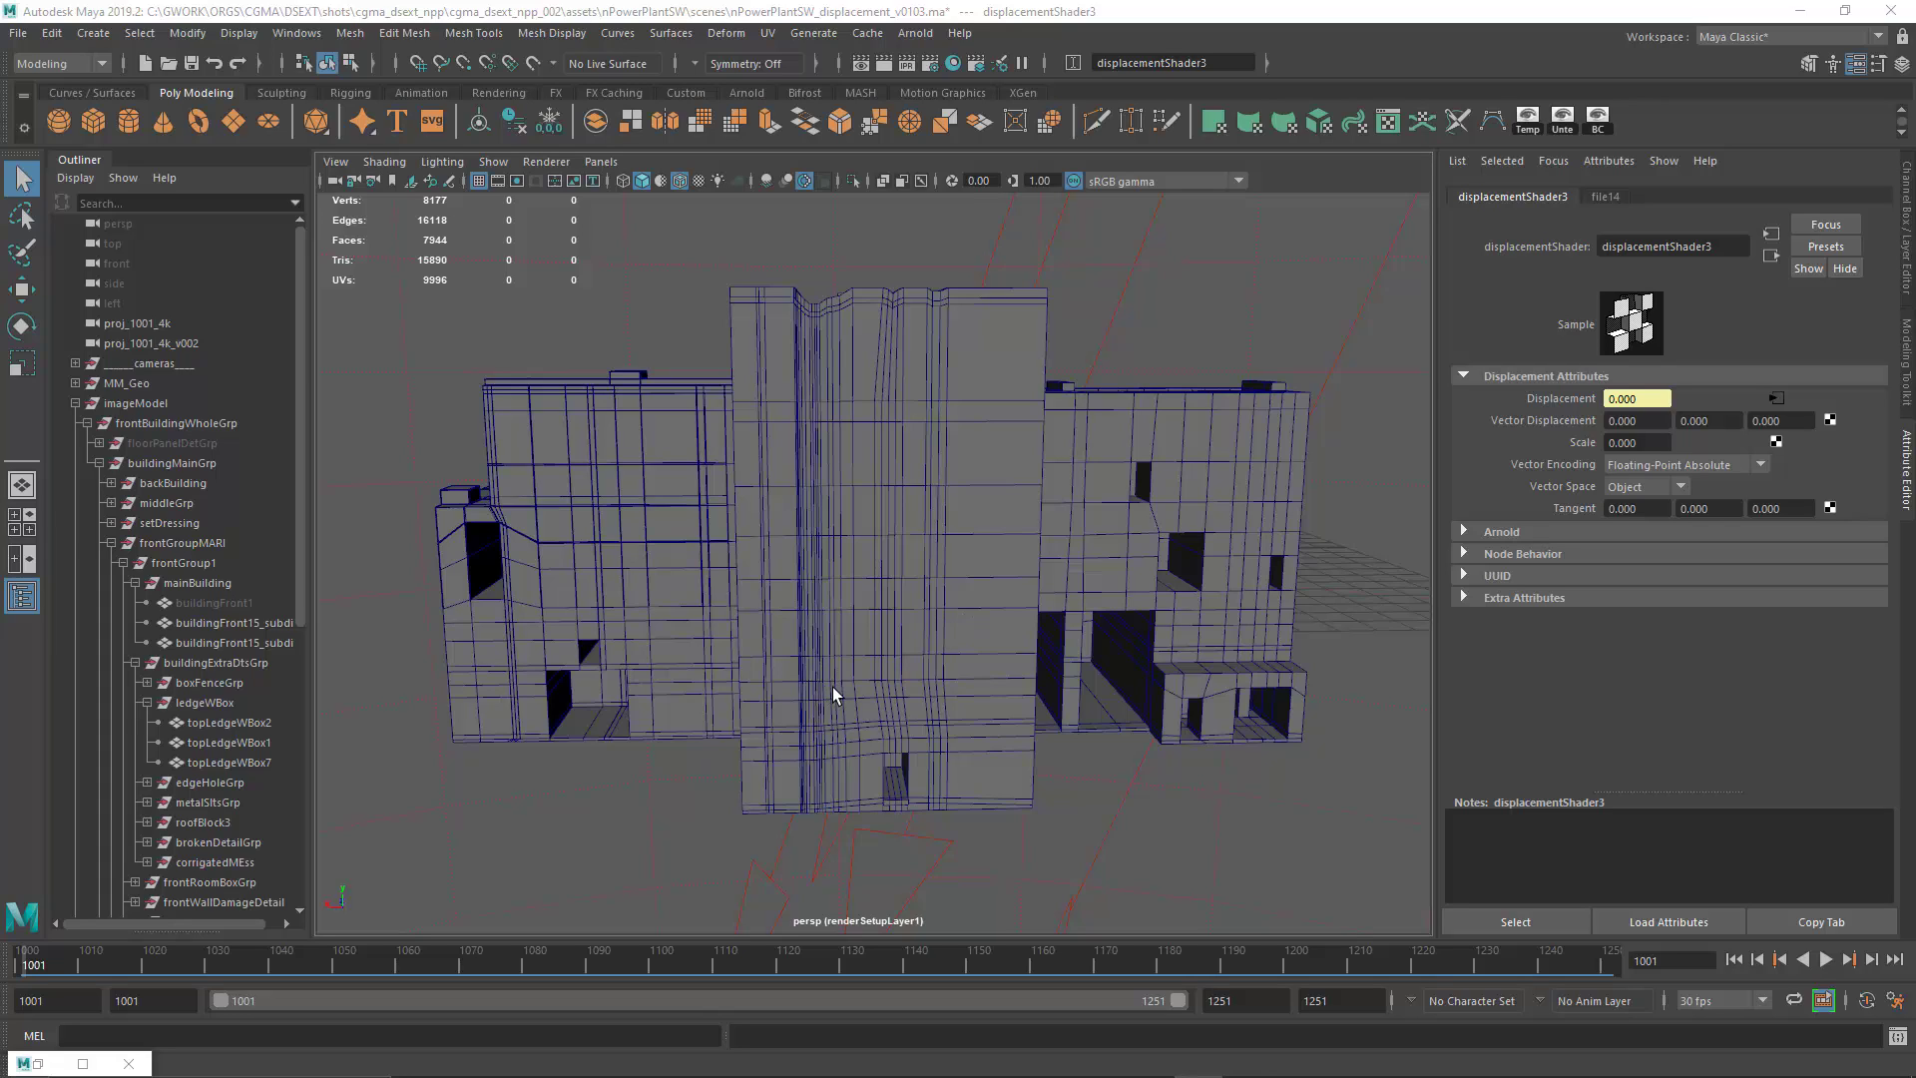
Step: Examine the building's wireframe geometry from the front, above and the side, both close up and at a distance
left_click_drag(838, 684, 793, 643)
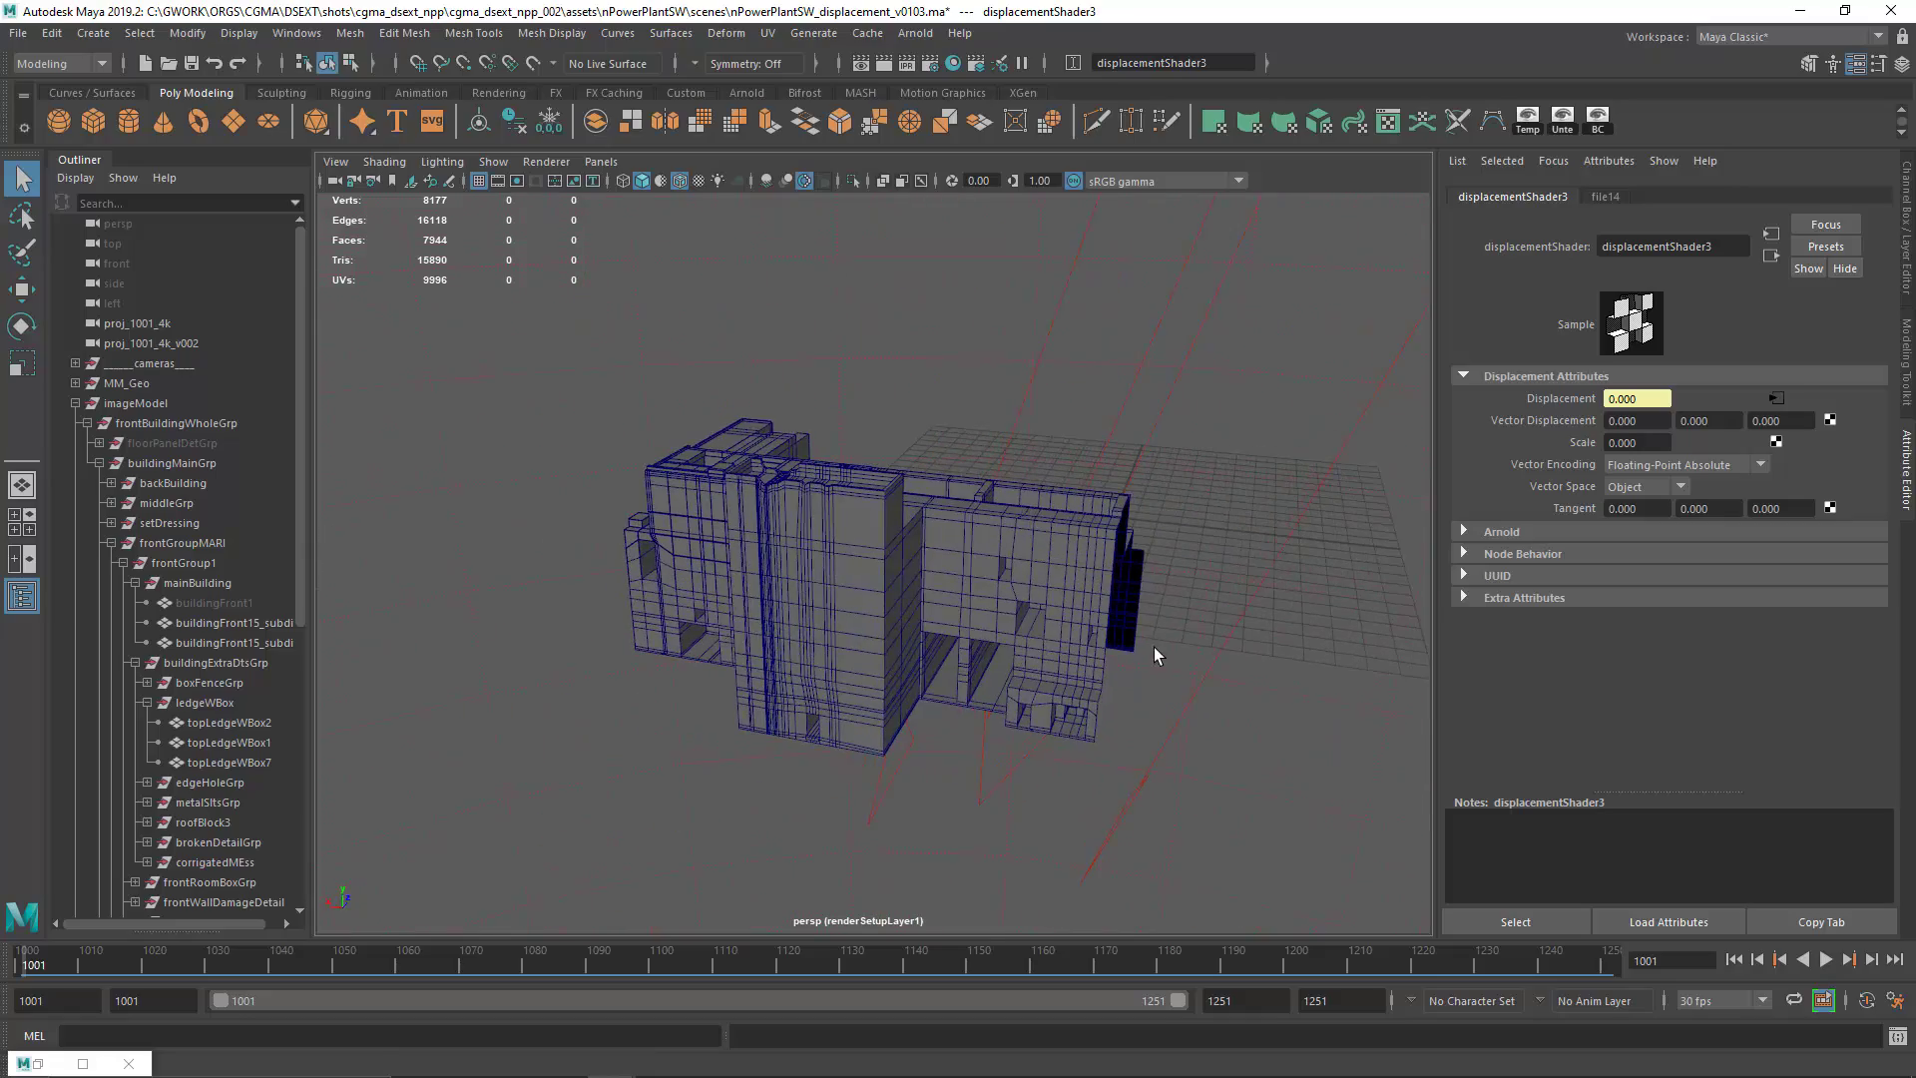
scroll(947, 650, "down", 5)
left_click_drag(945, 649, 893, 645)
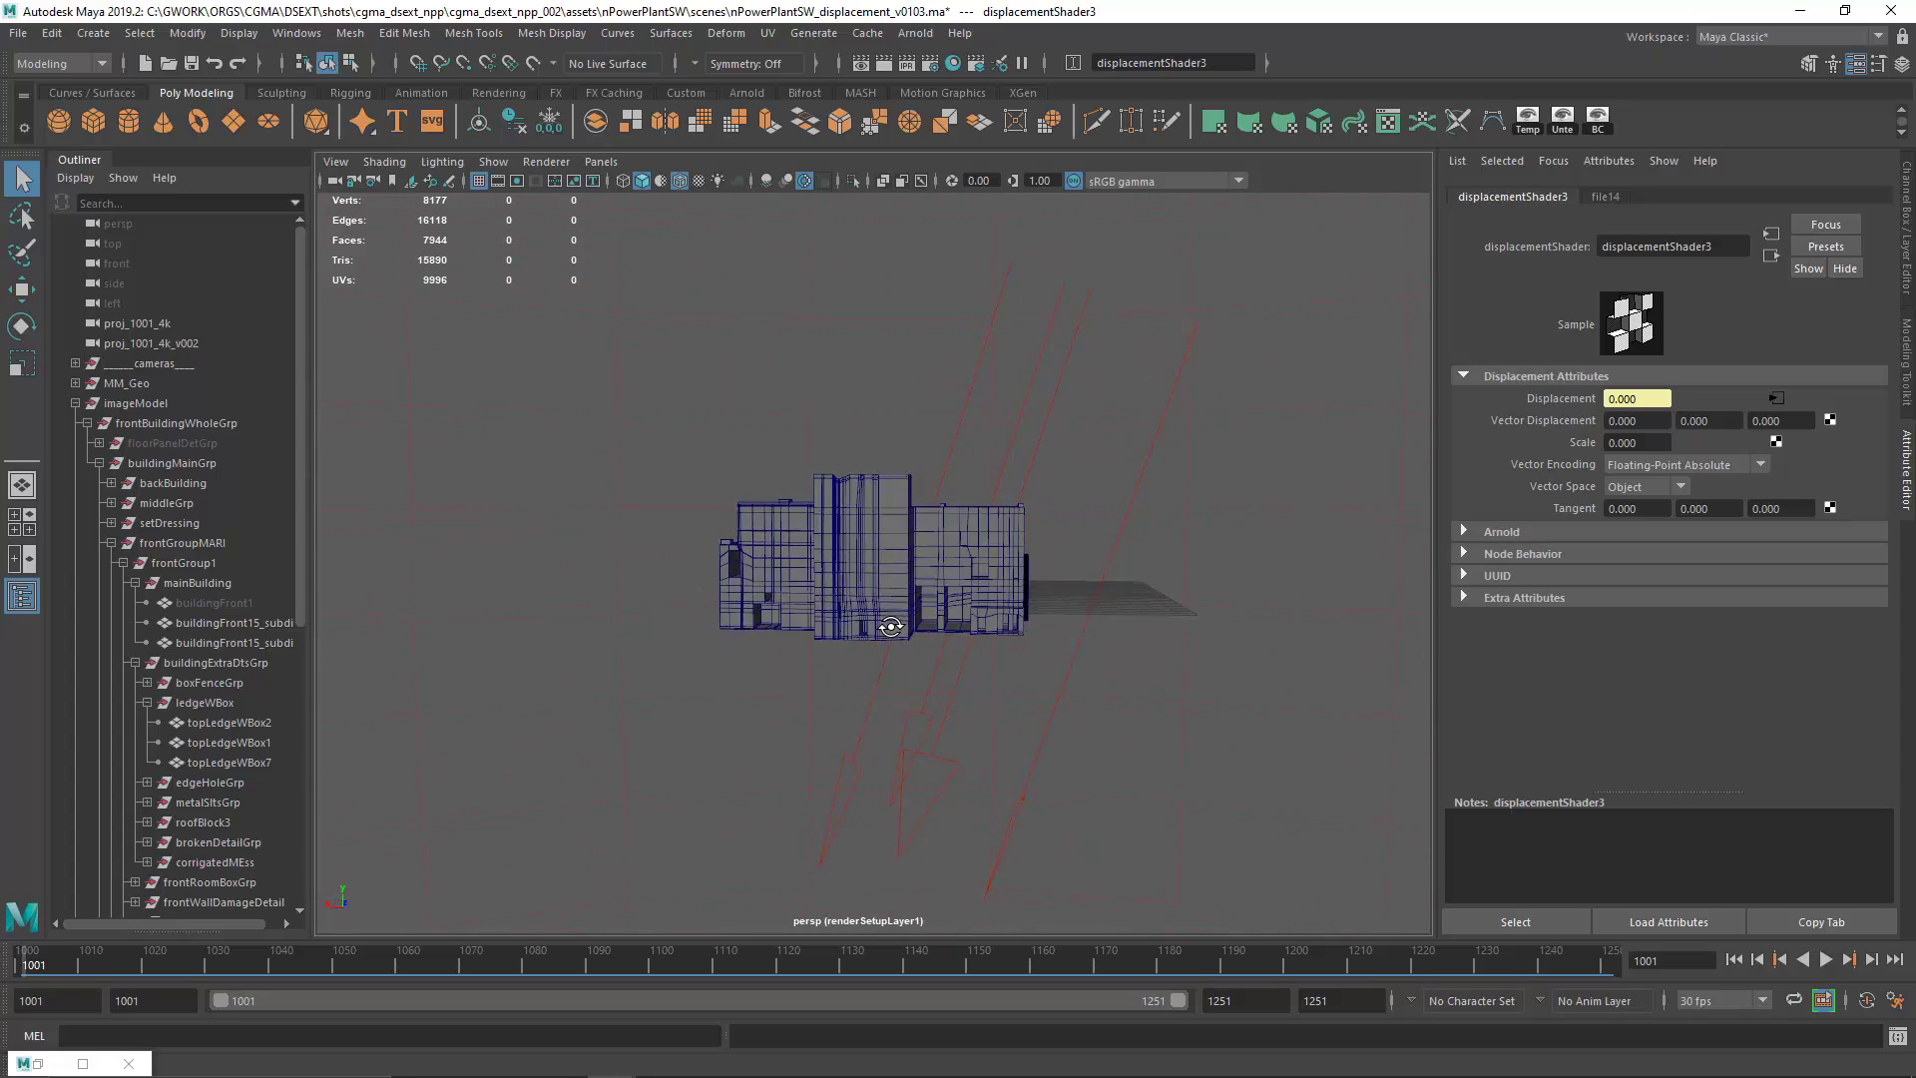
left_click_drag(891, 627, 967, 651)
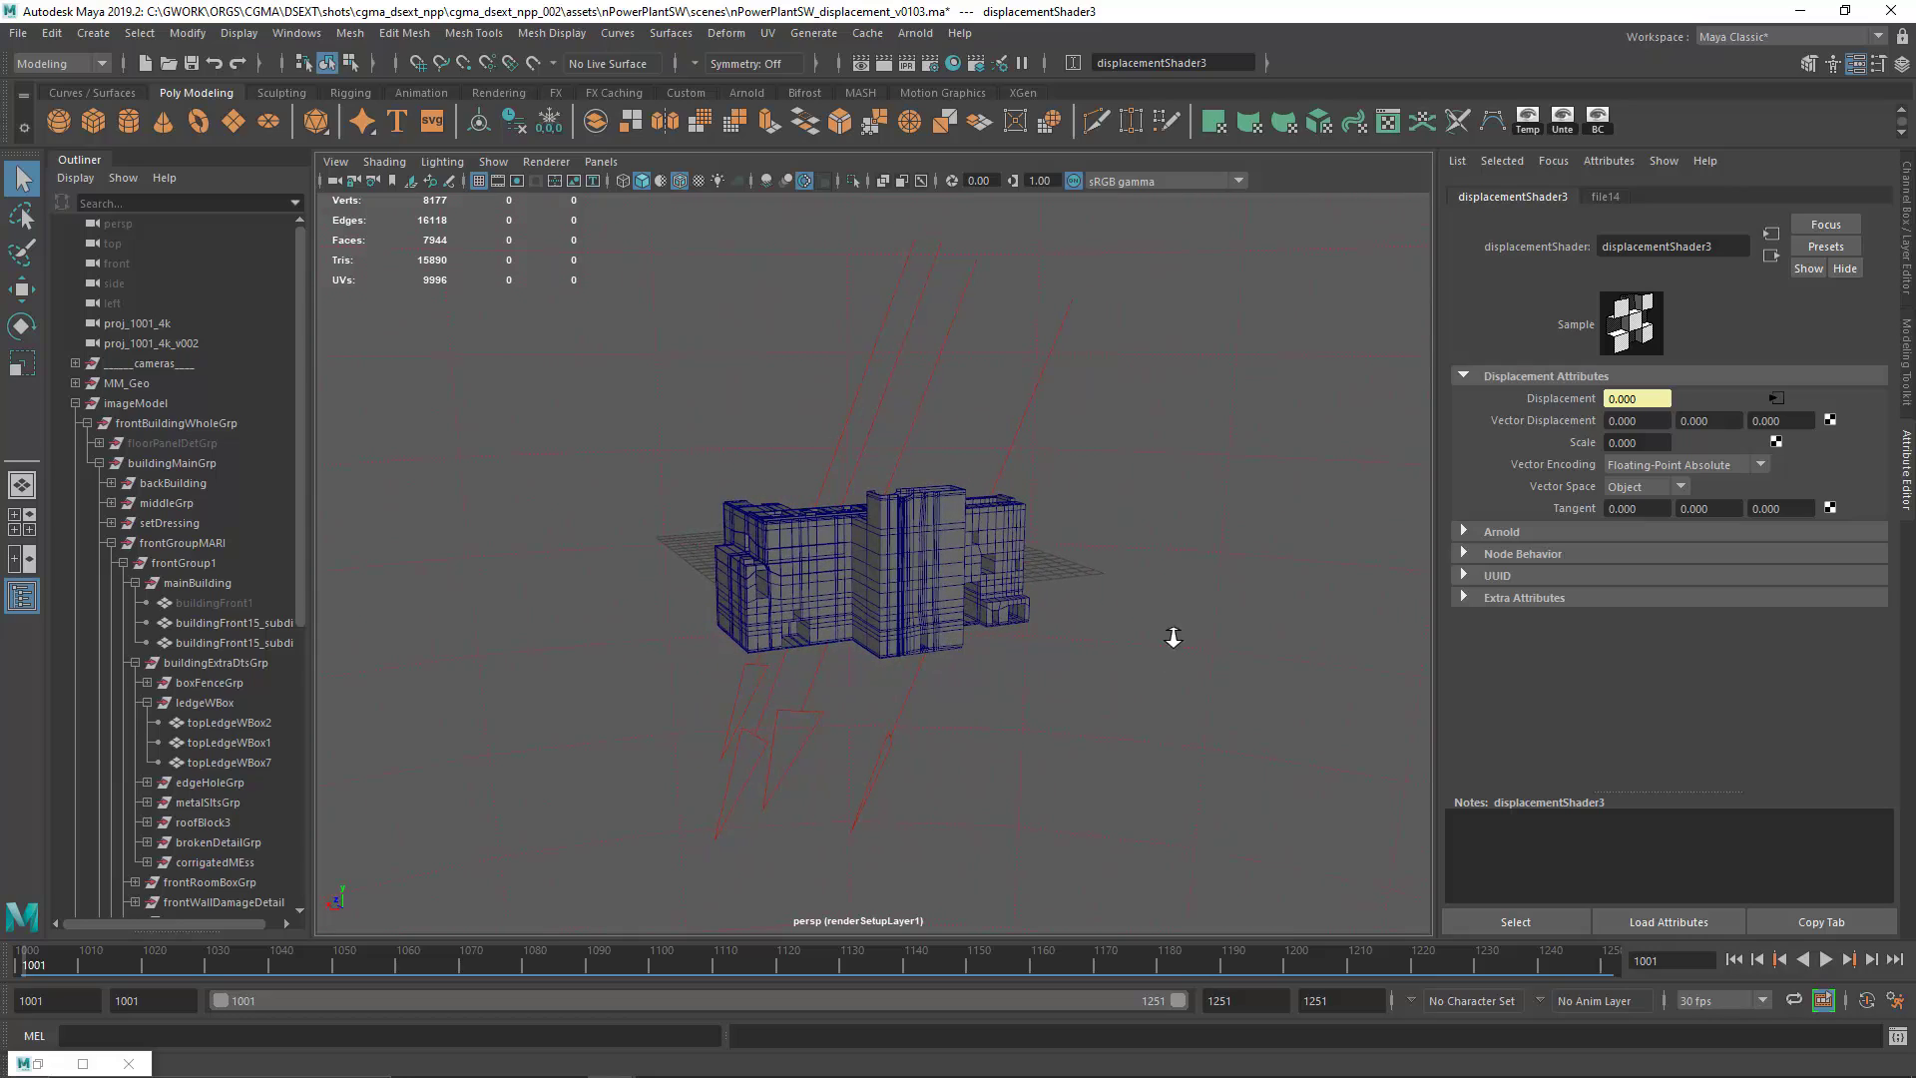
left_click_drag(1173, 637, 800, 640)
Step: Switch to Photoshop and view the nuclear plant layout comp at 200%, followed by 100%
key("alt+Tab")
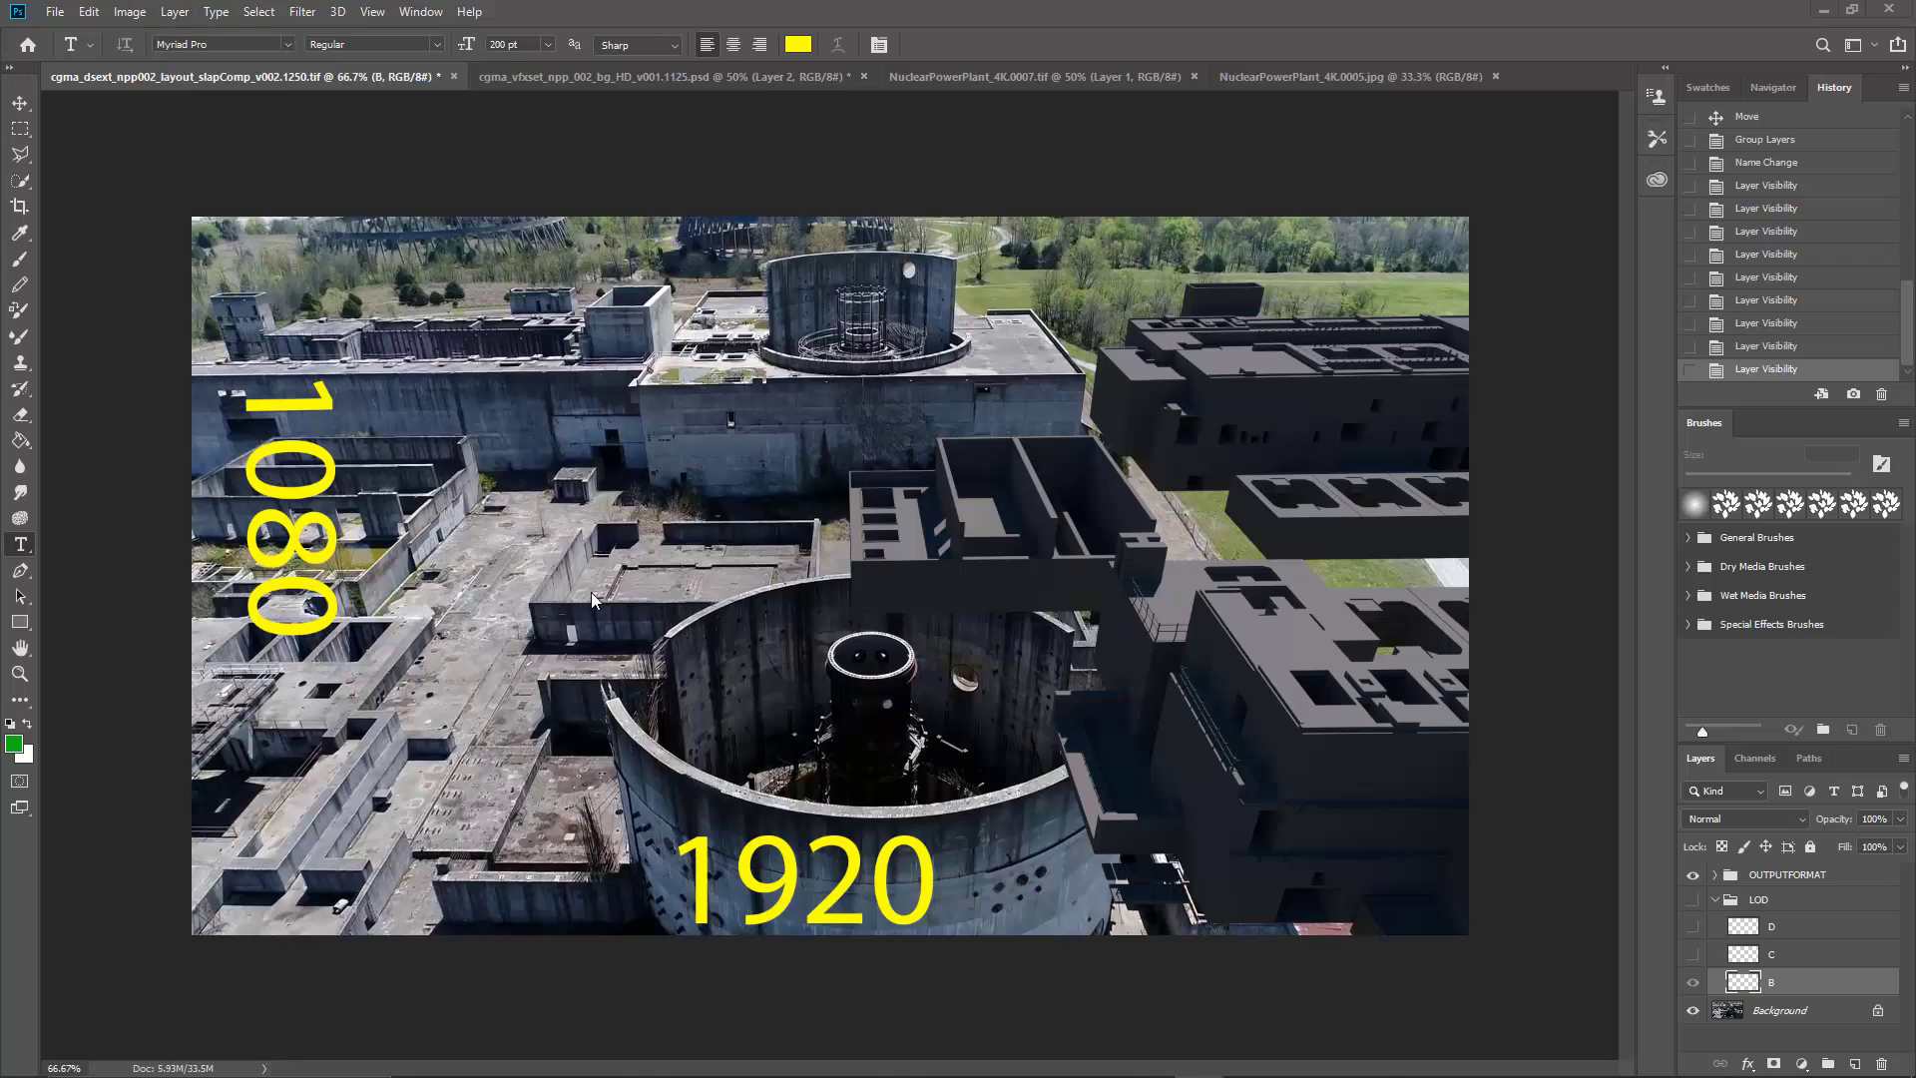
left_click(373, 14)
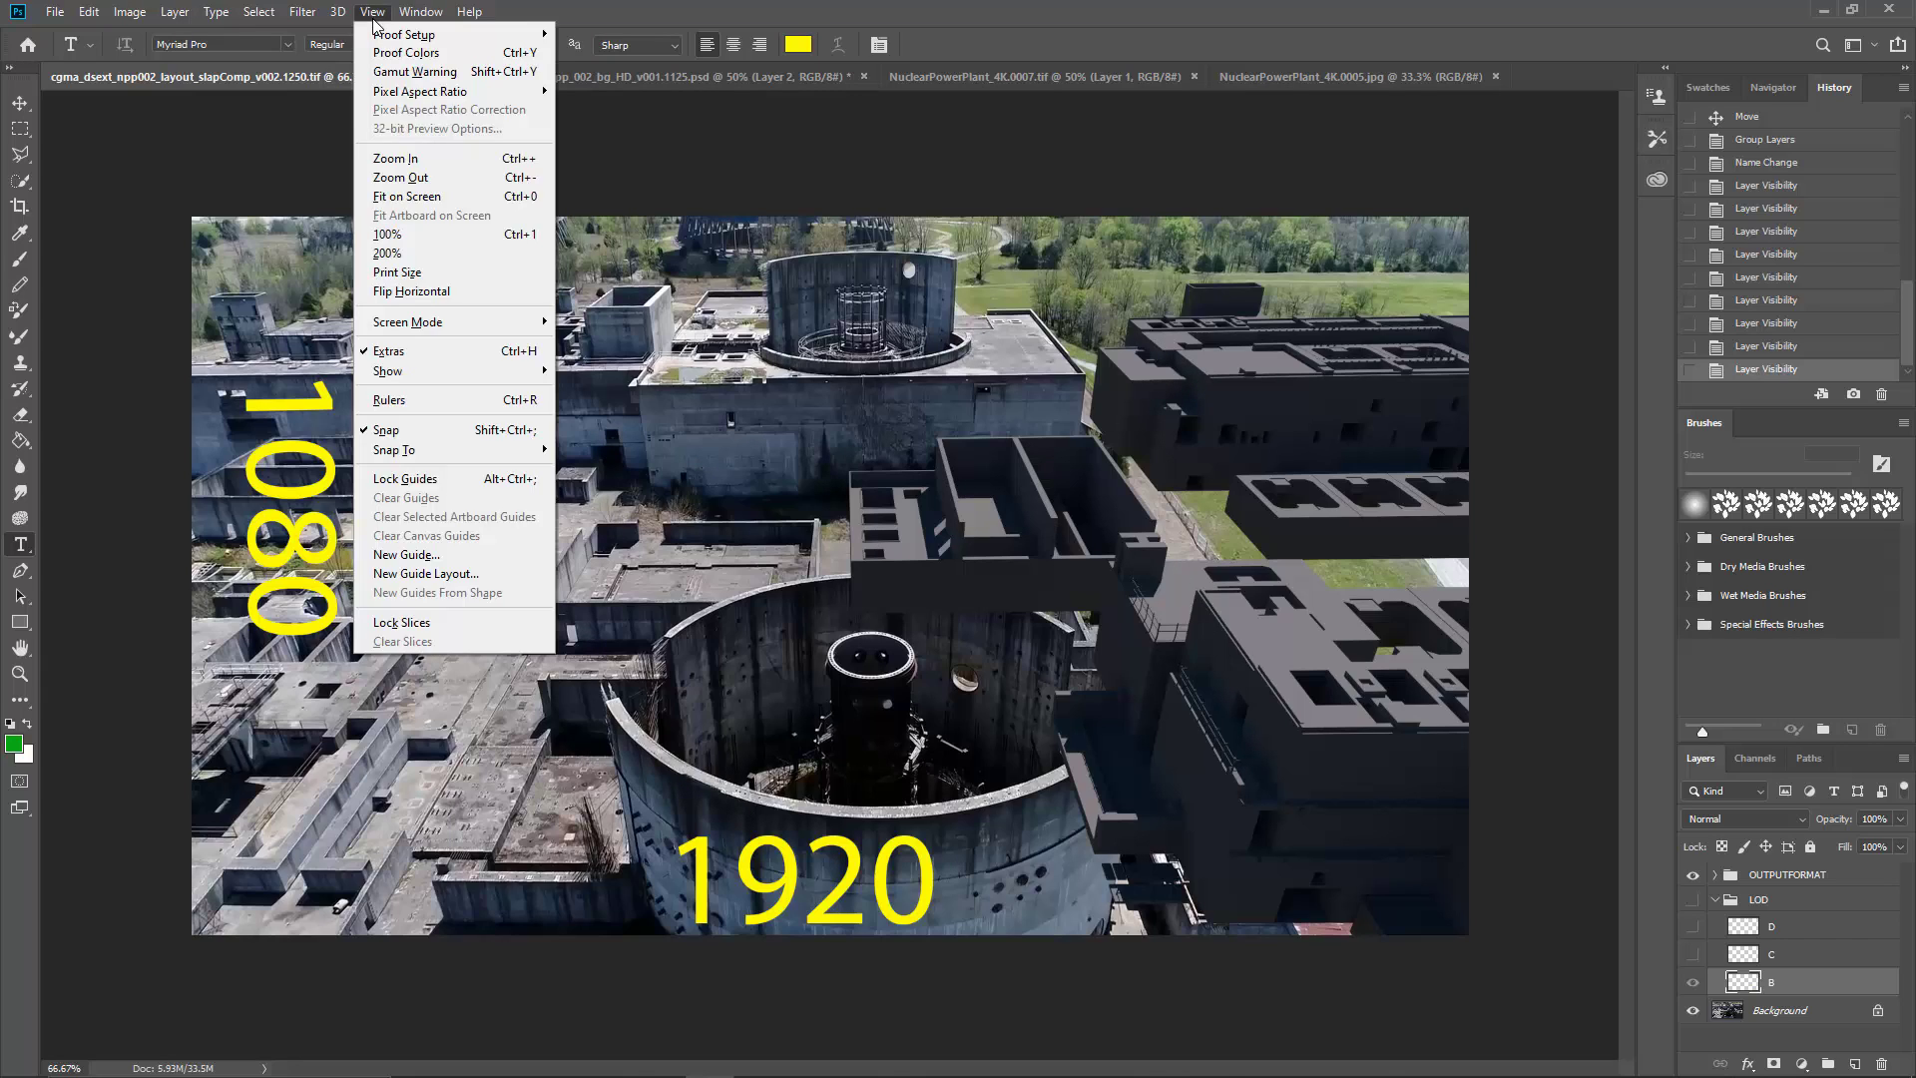
left_click(387, 253)
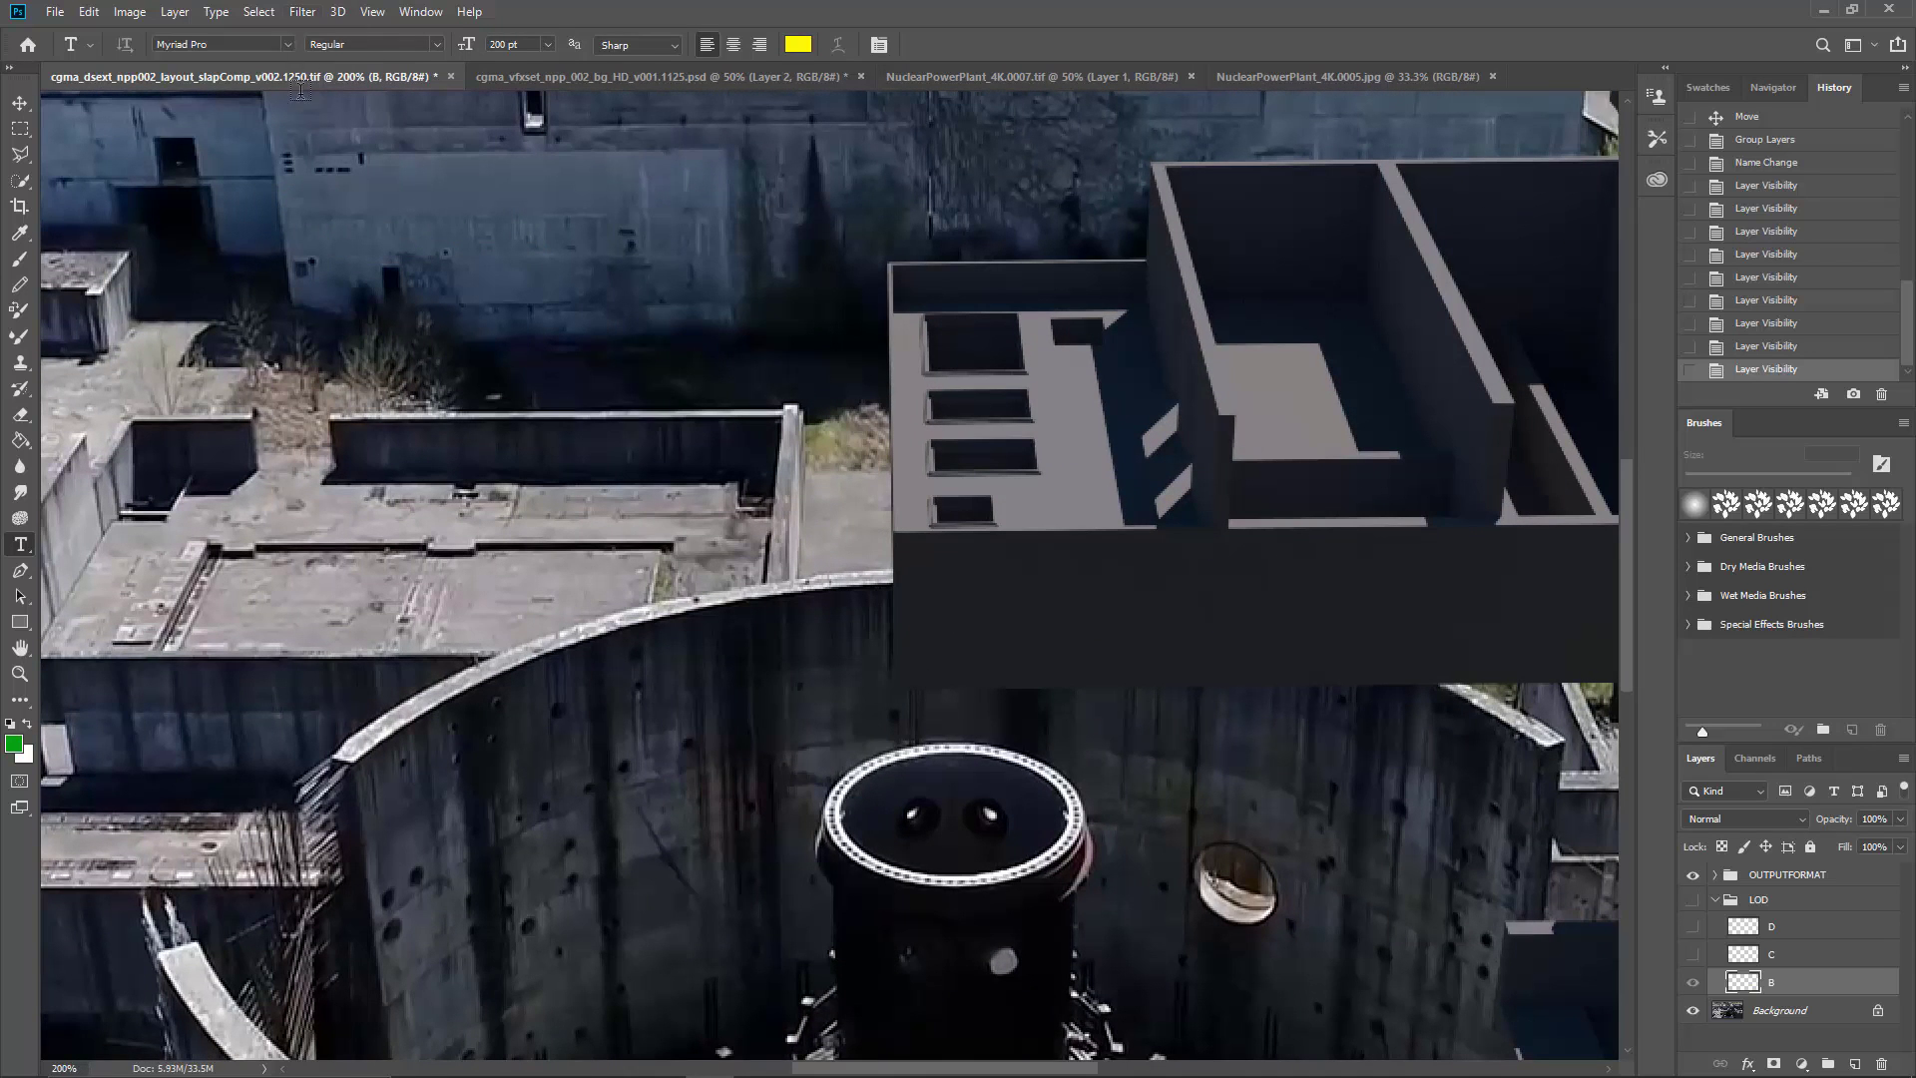
left_click(375, 14)
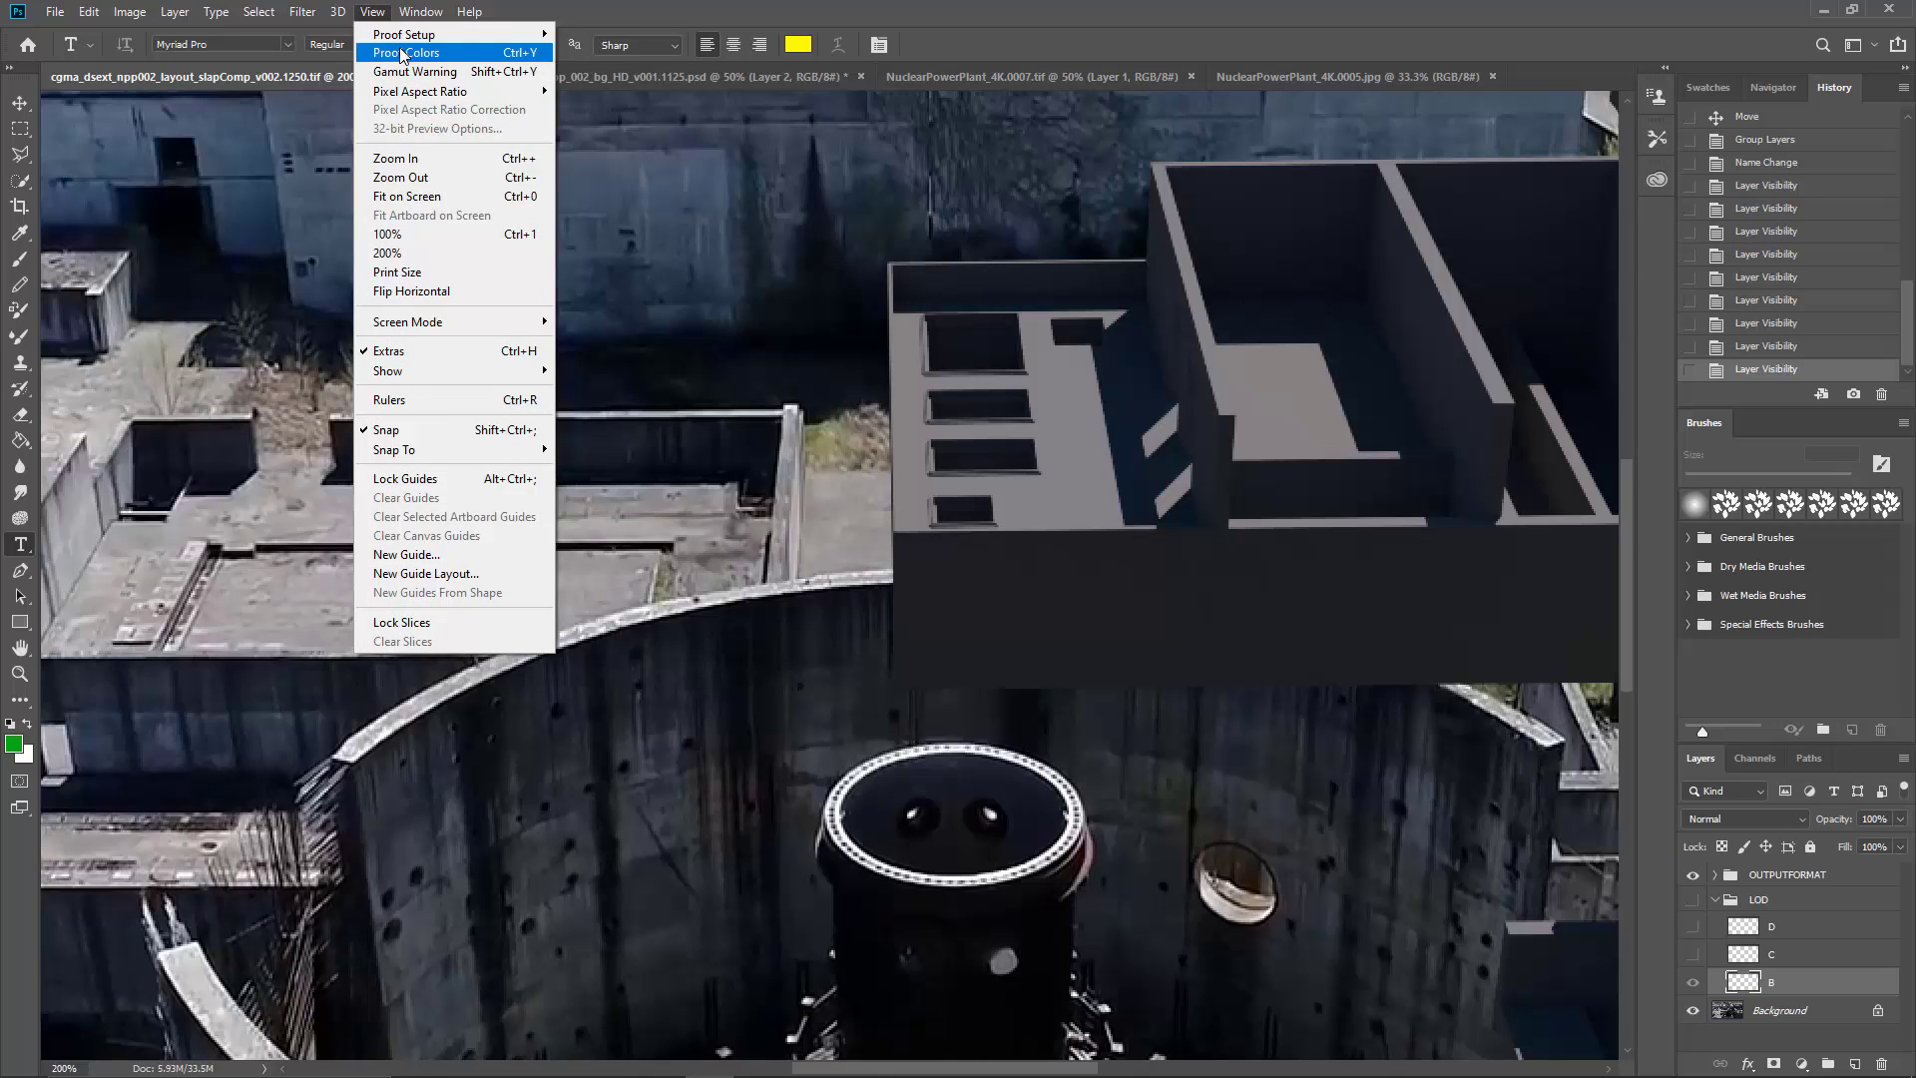
left_click(407, 235)
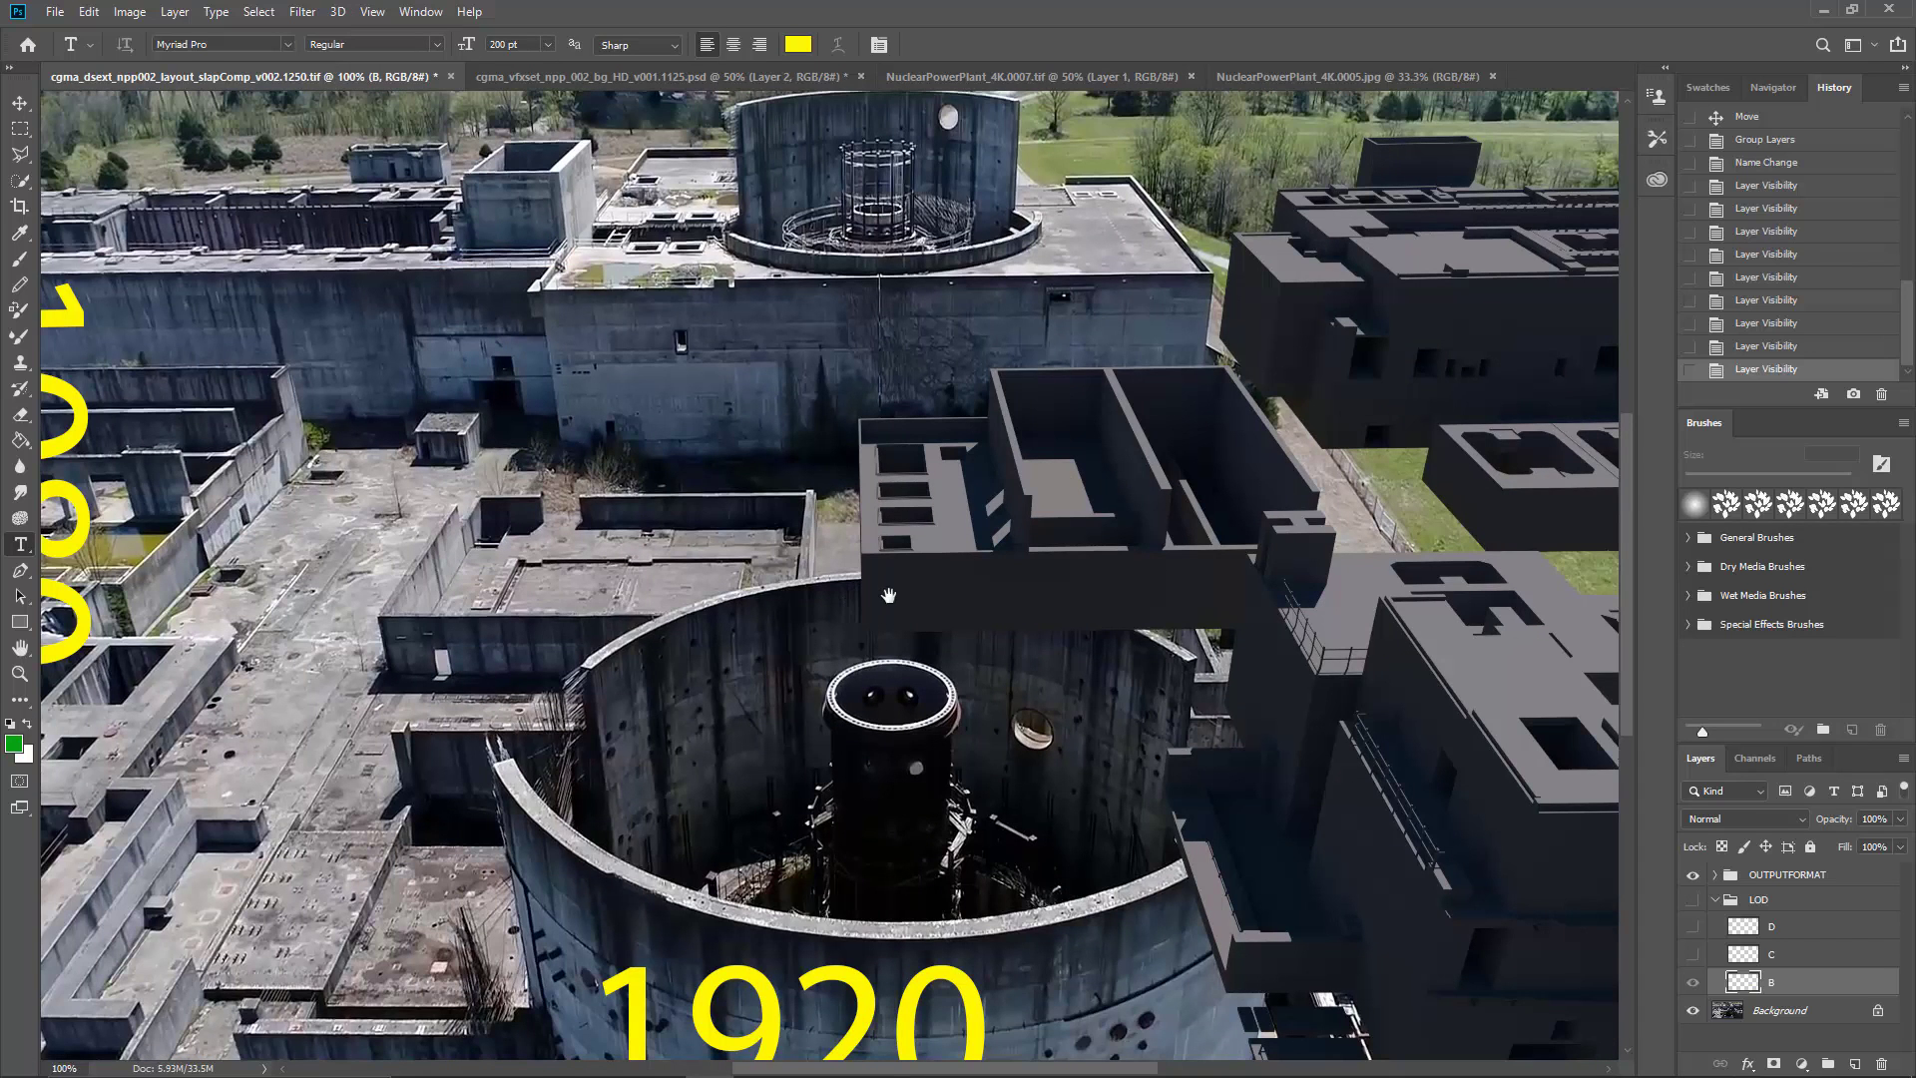
Step: Inspect the comp's open cylindrical tower at 300%, and compare it with the surrounding buildings at 100%
left_click_drag(907, 641, 658, 635)
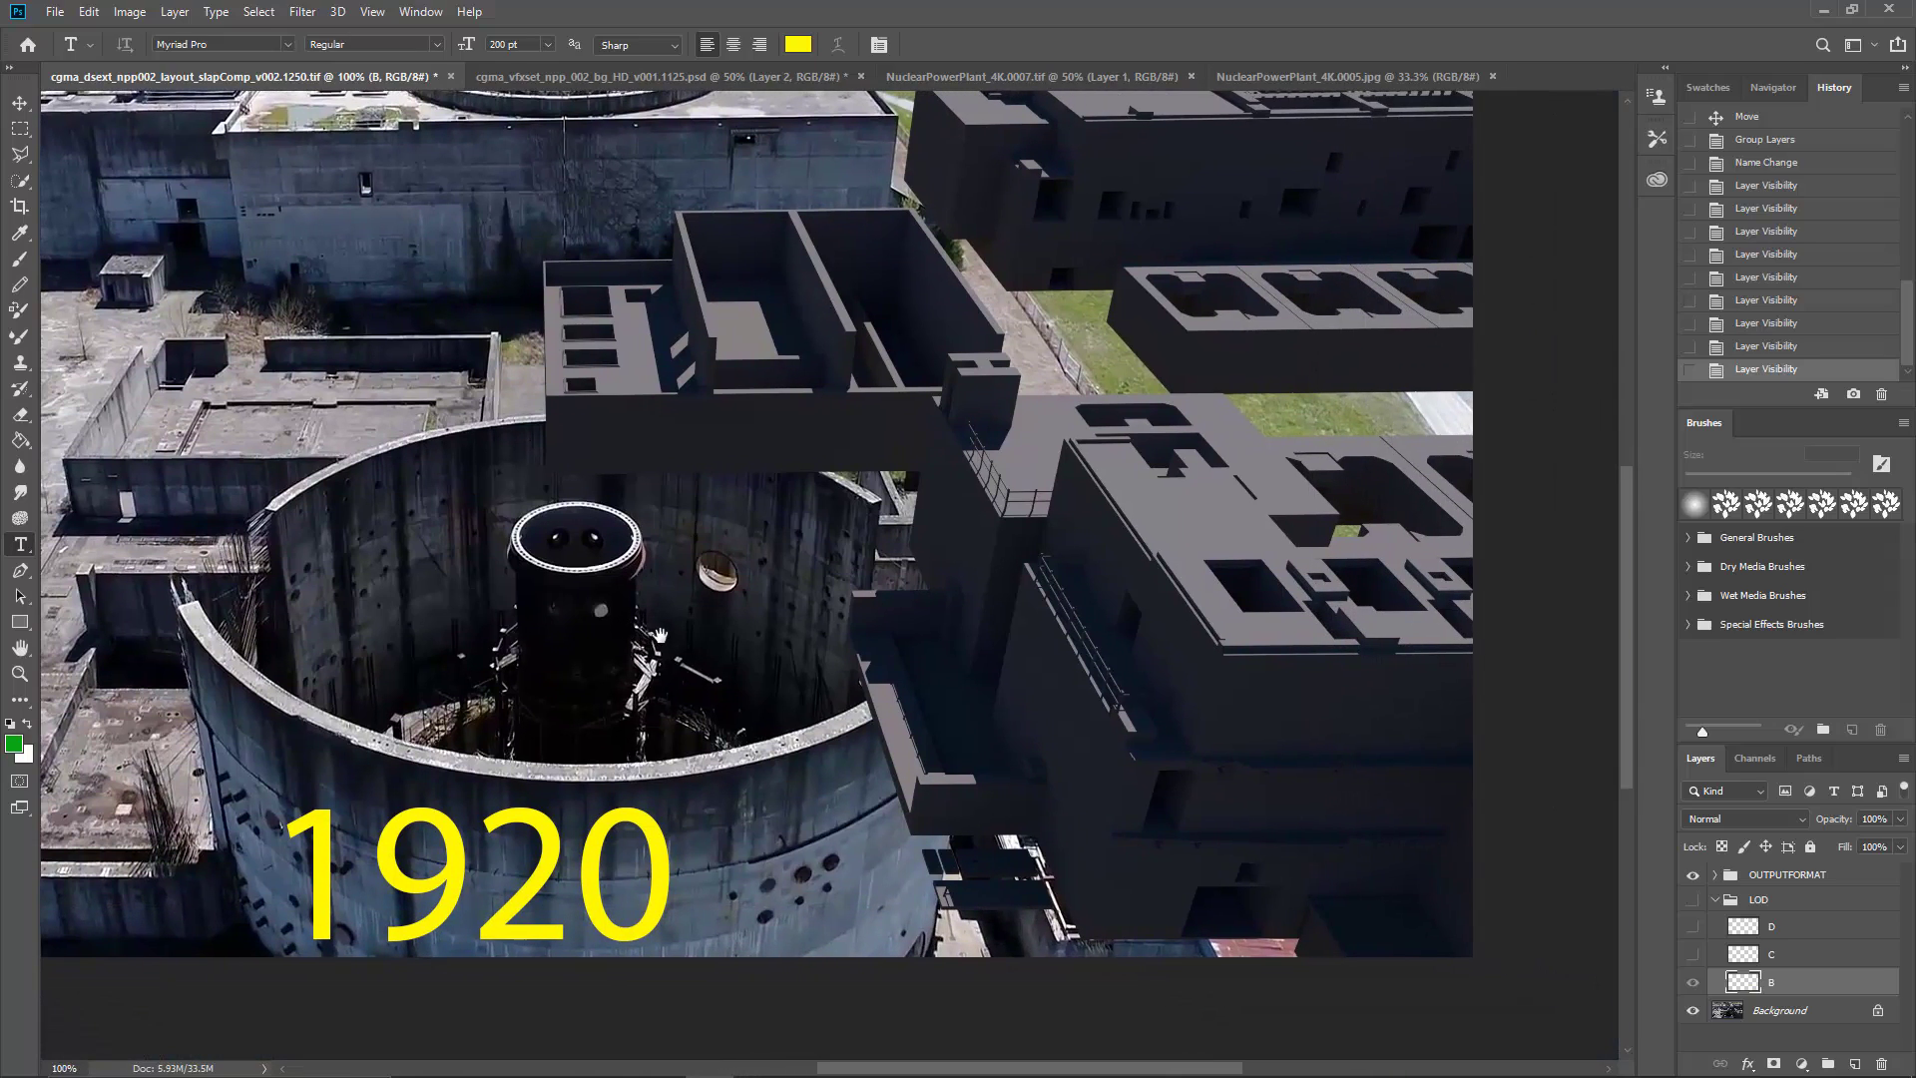
left_click_drag(694, 716, 810, 745)
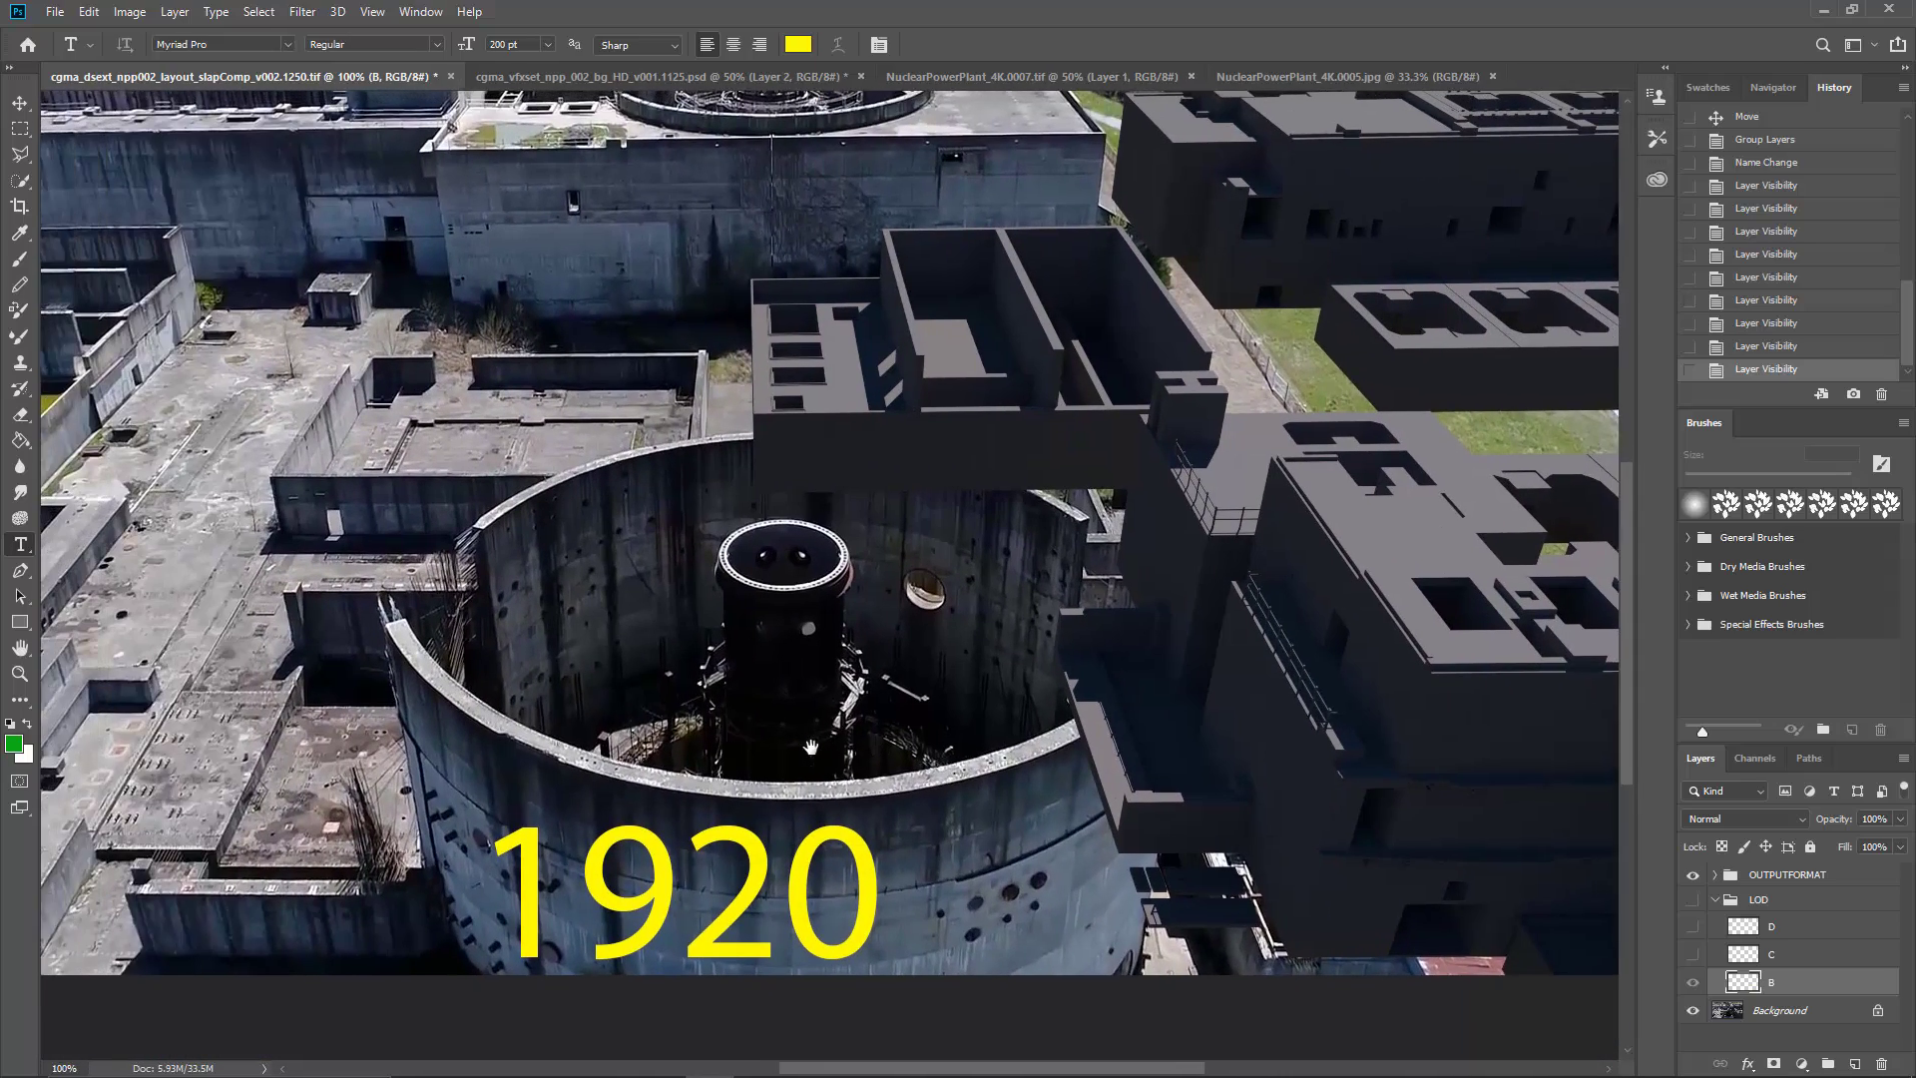
scroll(810, 746, "up", 2)
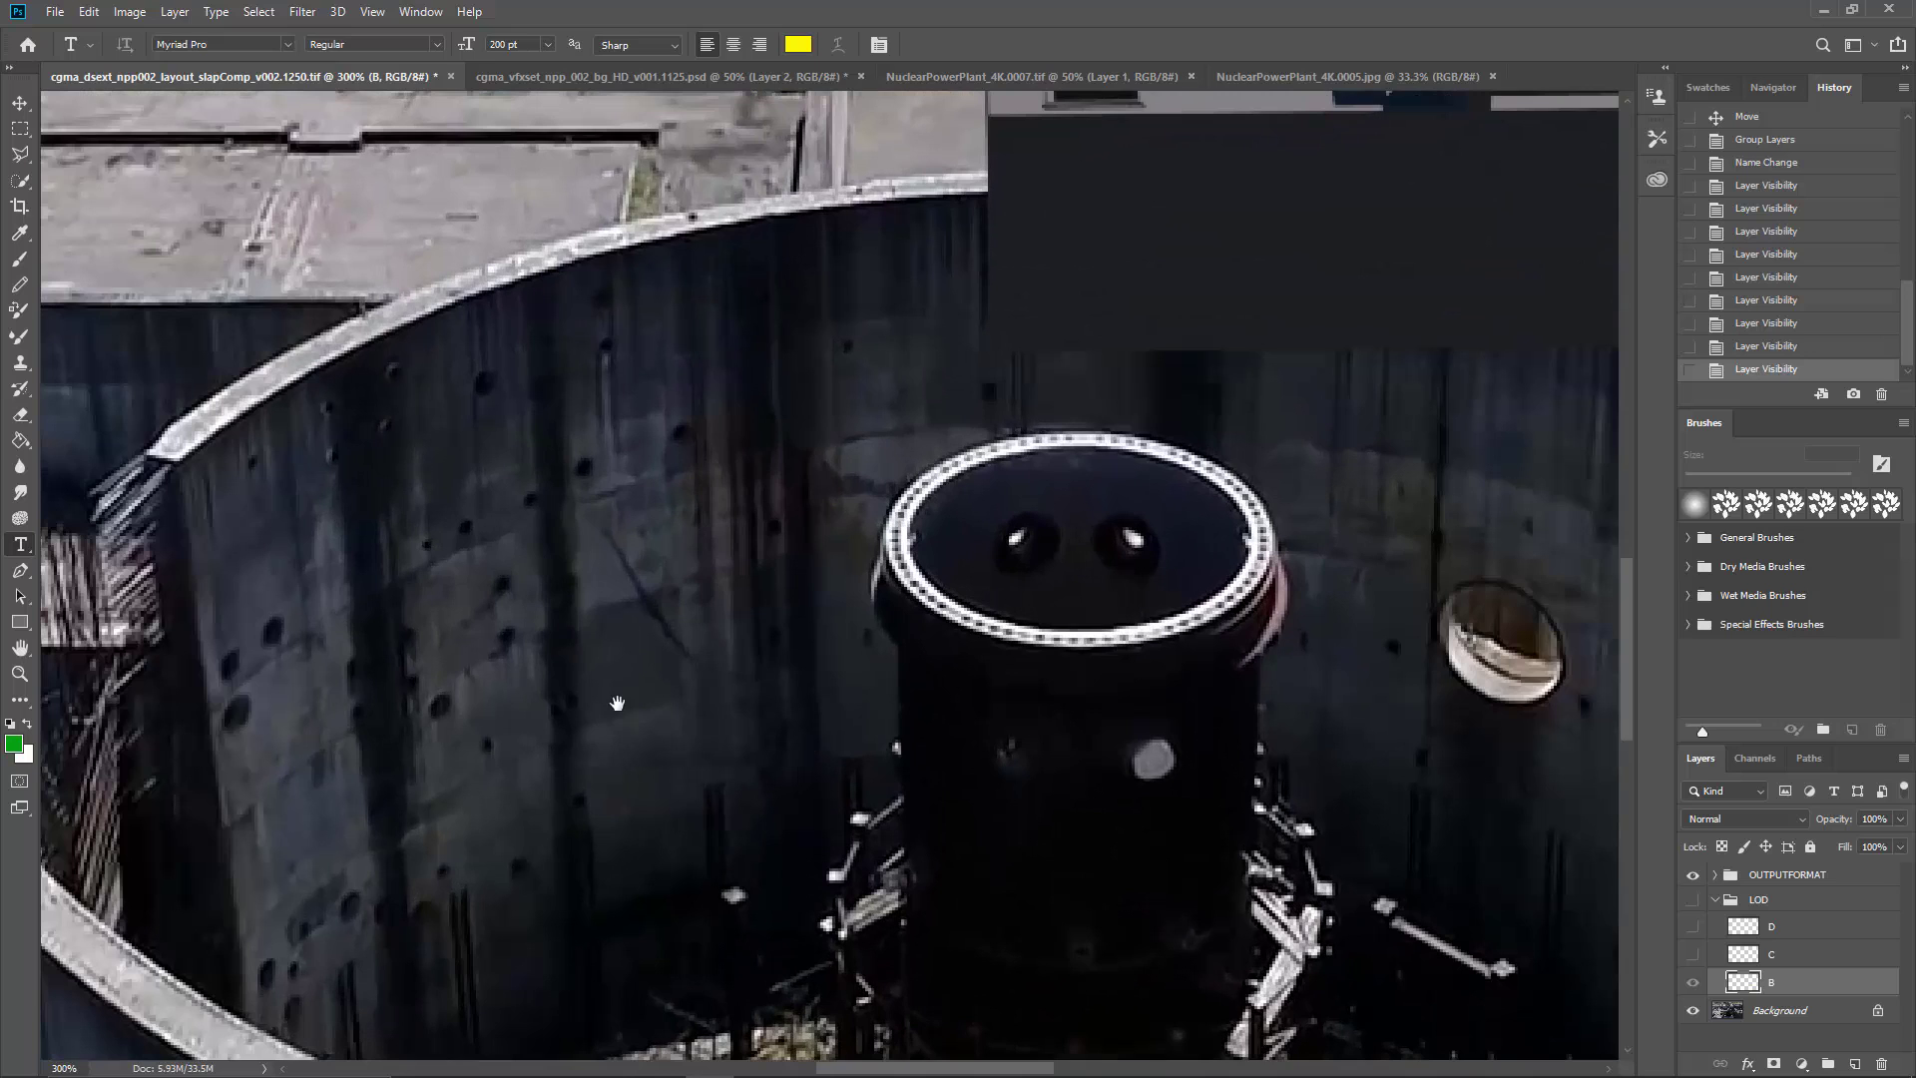
left_click_drag(617, 703, 721, 620)
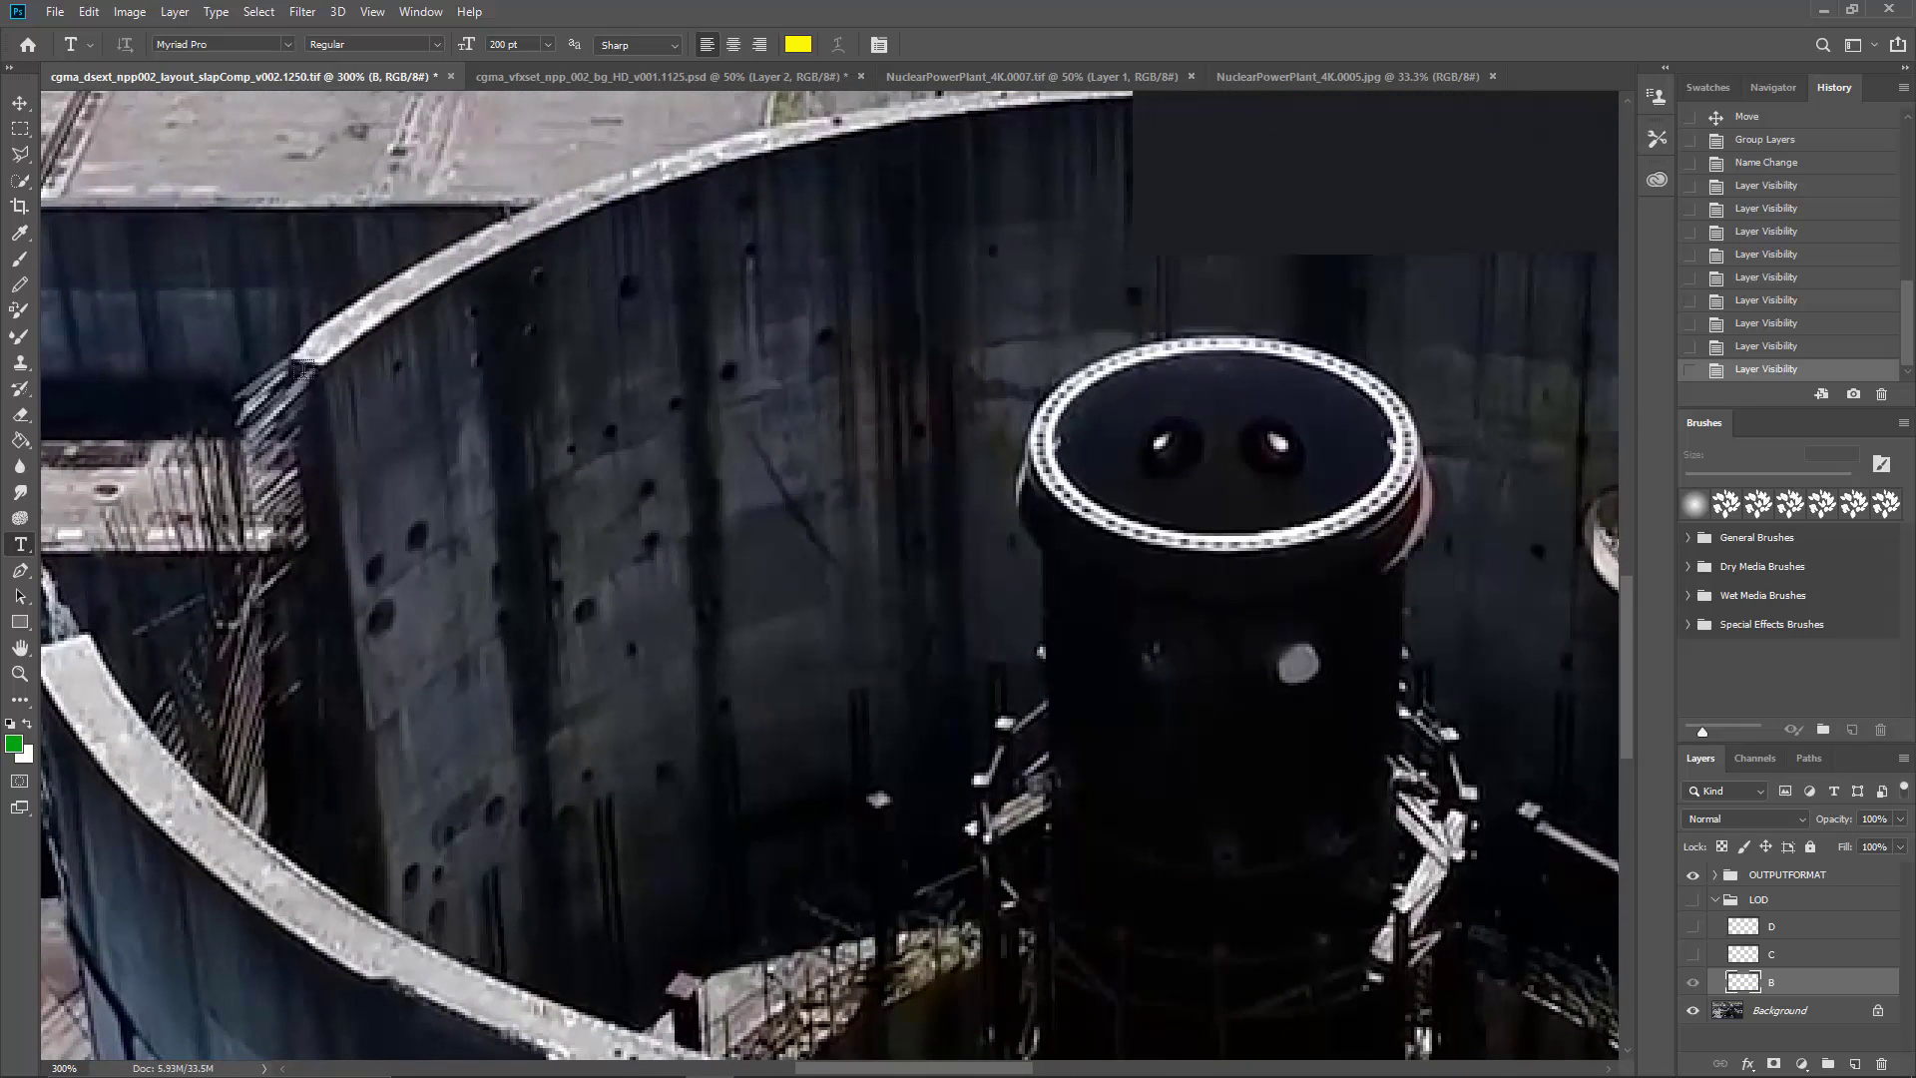
left_click_drag(411, 614, 543, 556)
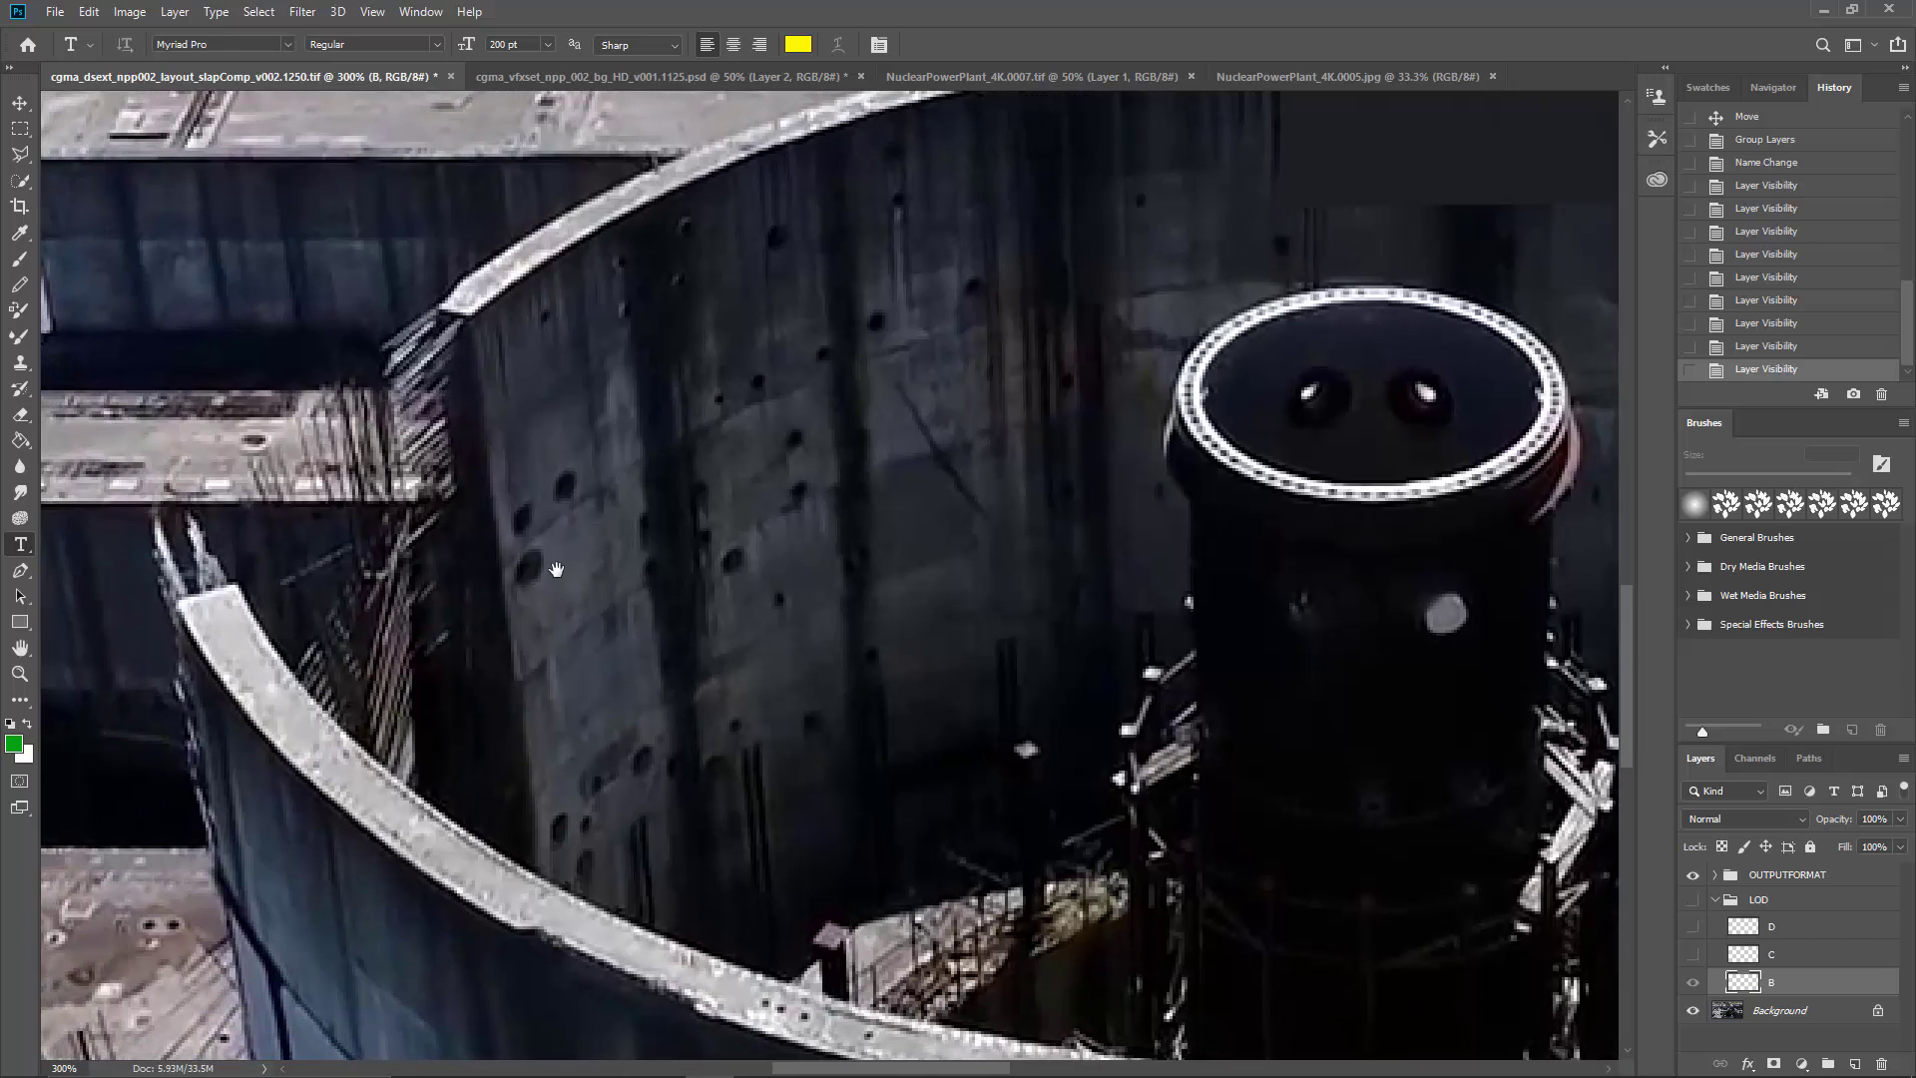
scroll(556, 569, "down", 3)
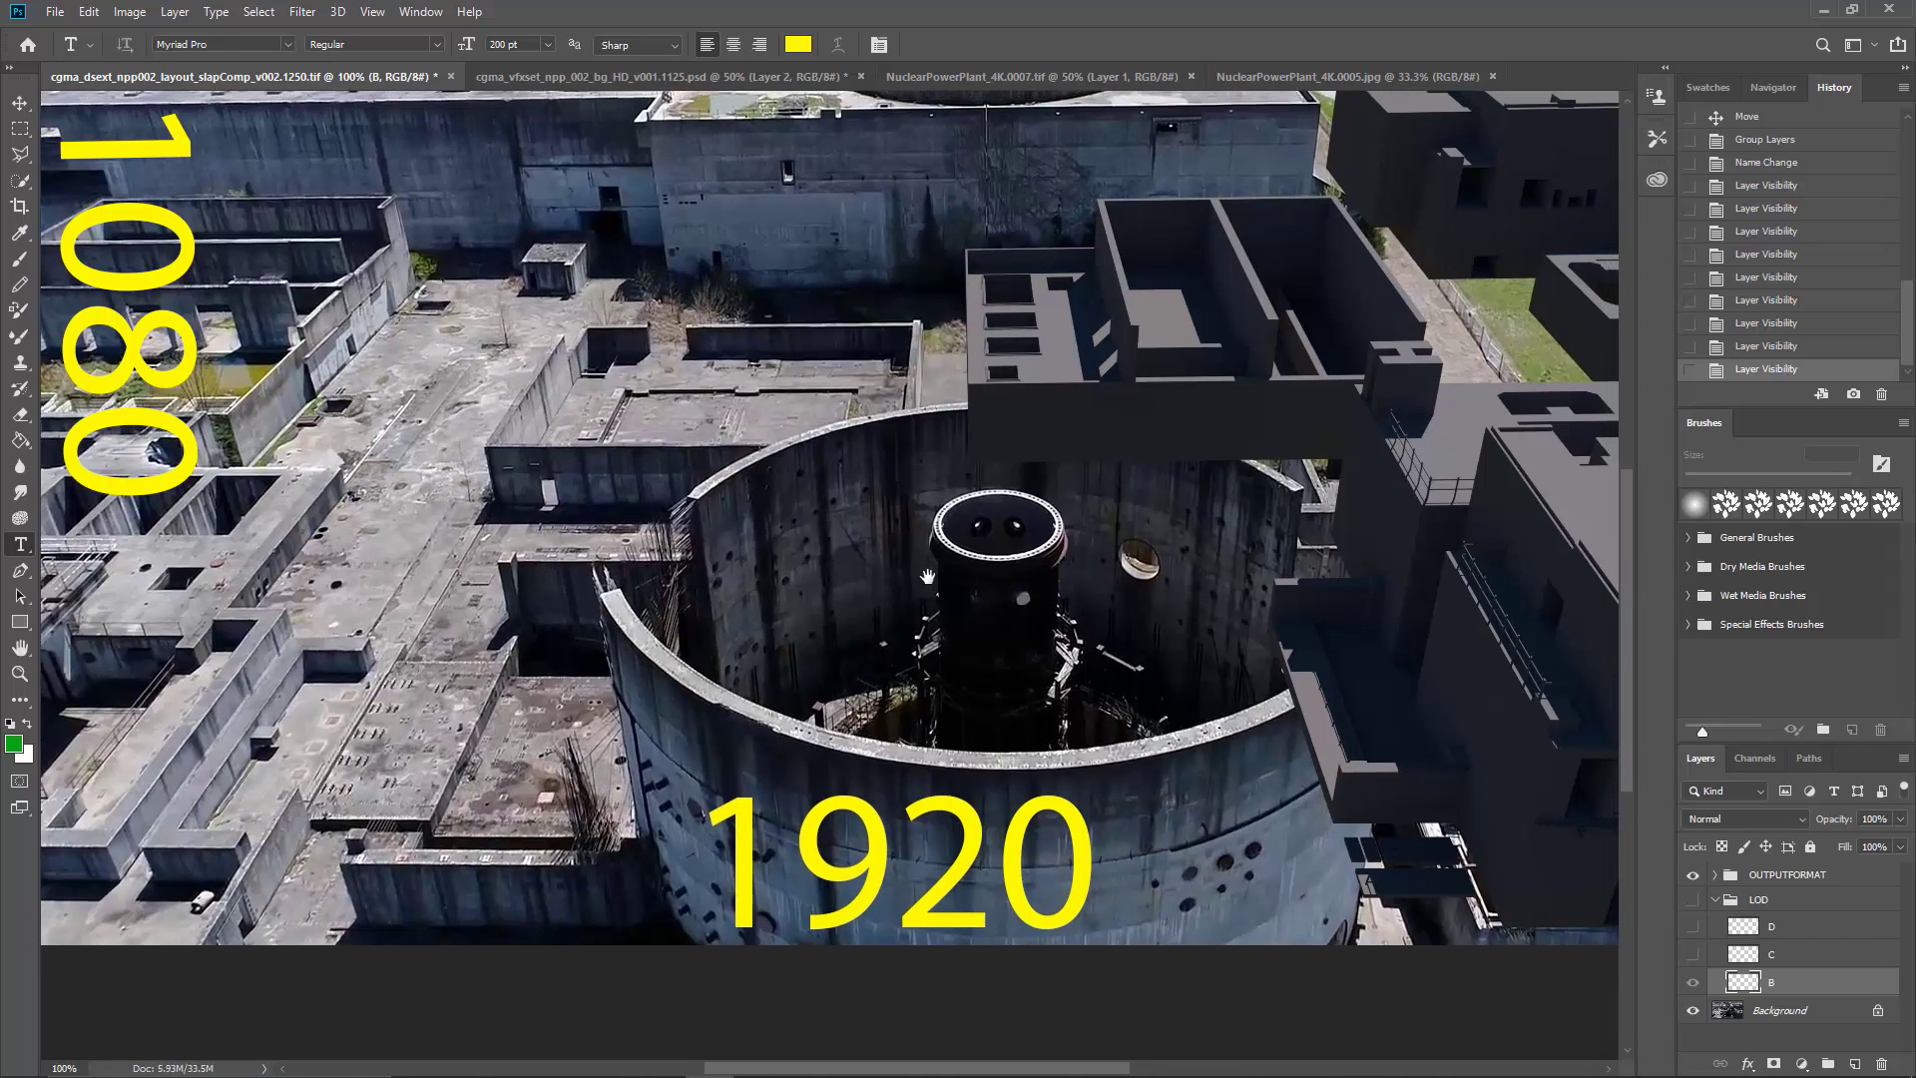
left_click_drag(926, 576, 611, 637)
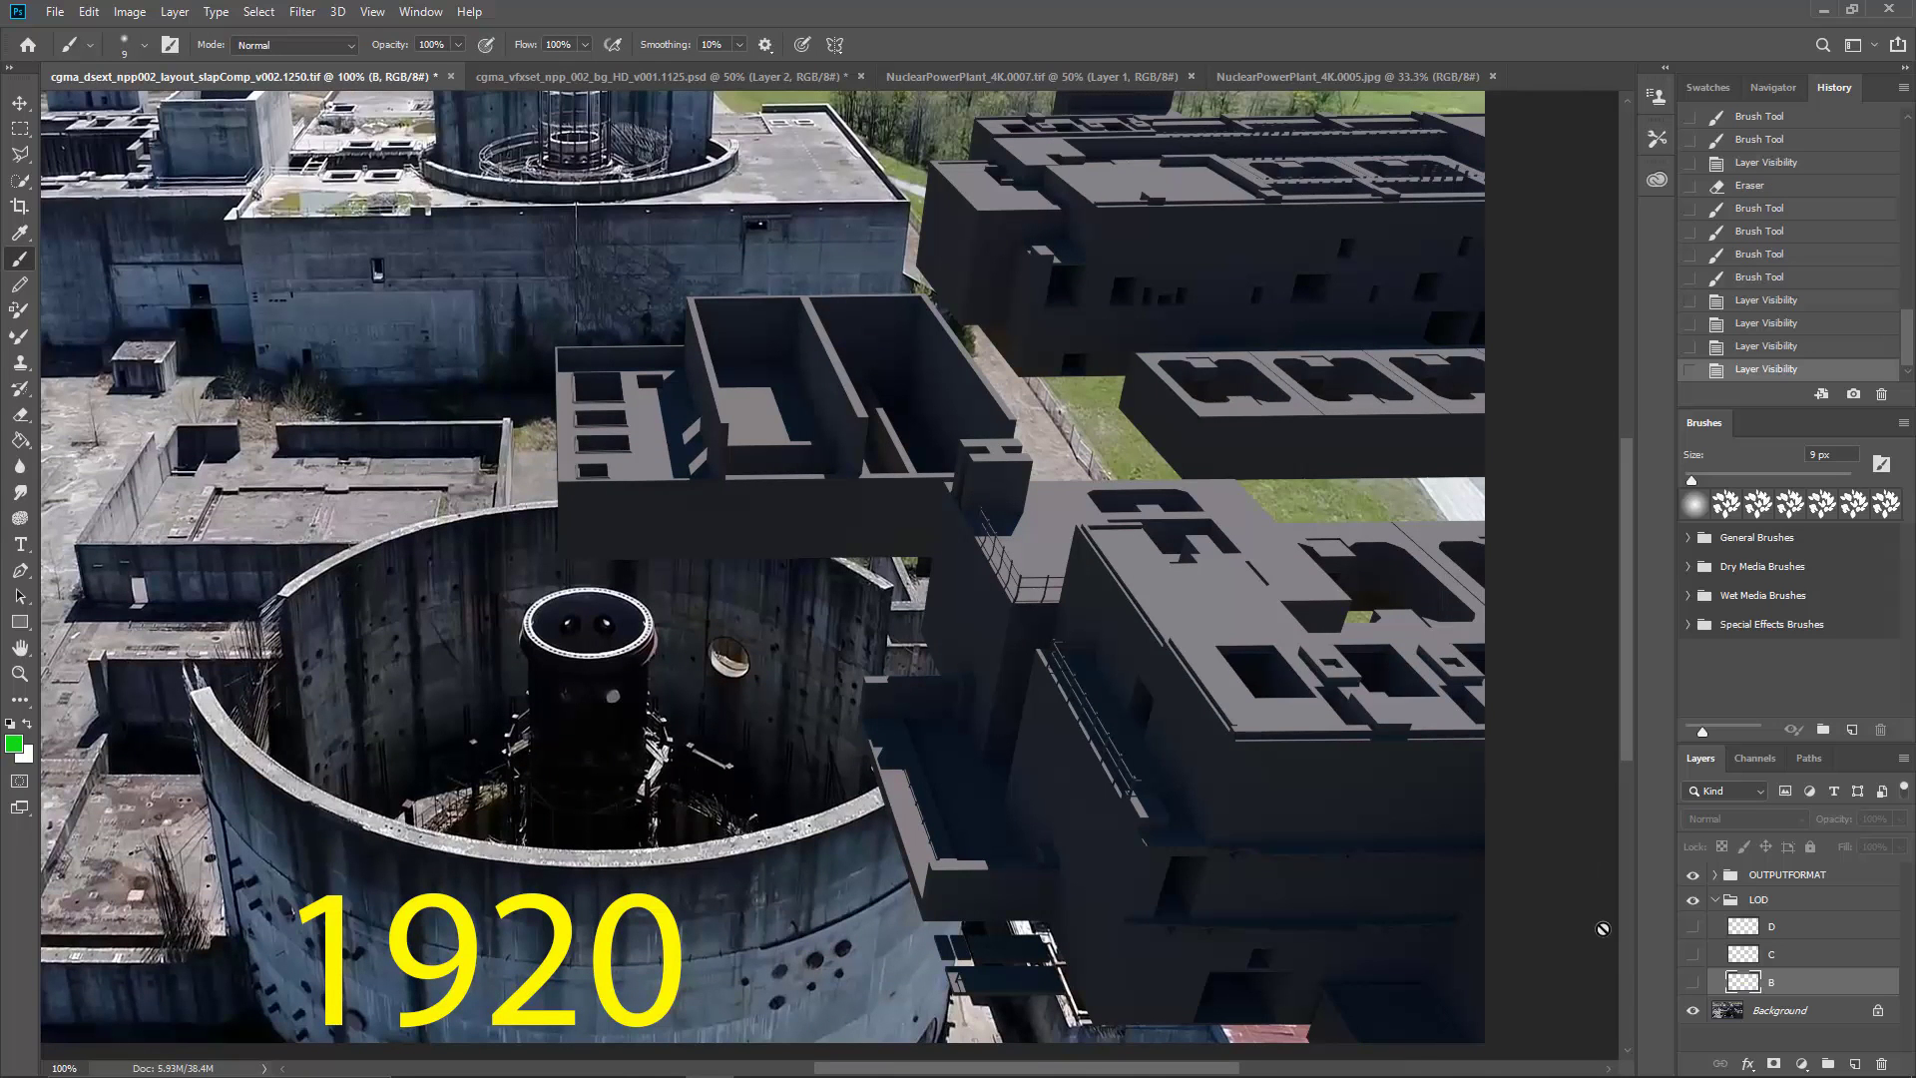
Step: Show layer B of the LOD group and review its yellow outline over the foreground buildings at 100%
left_click(1692, 981)
left_click_drag(1469, 915, 1188, 833)
key("ctrl+minus")
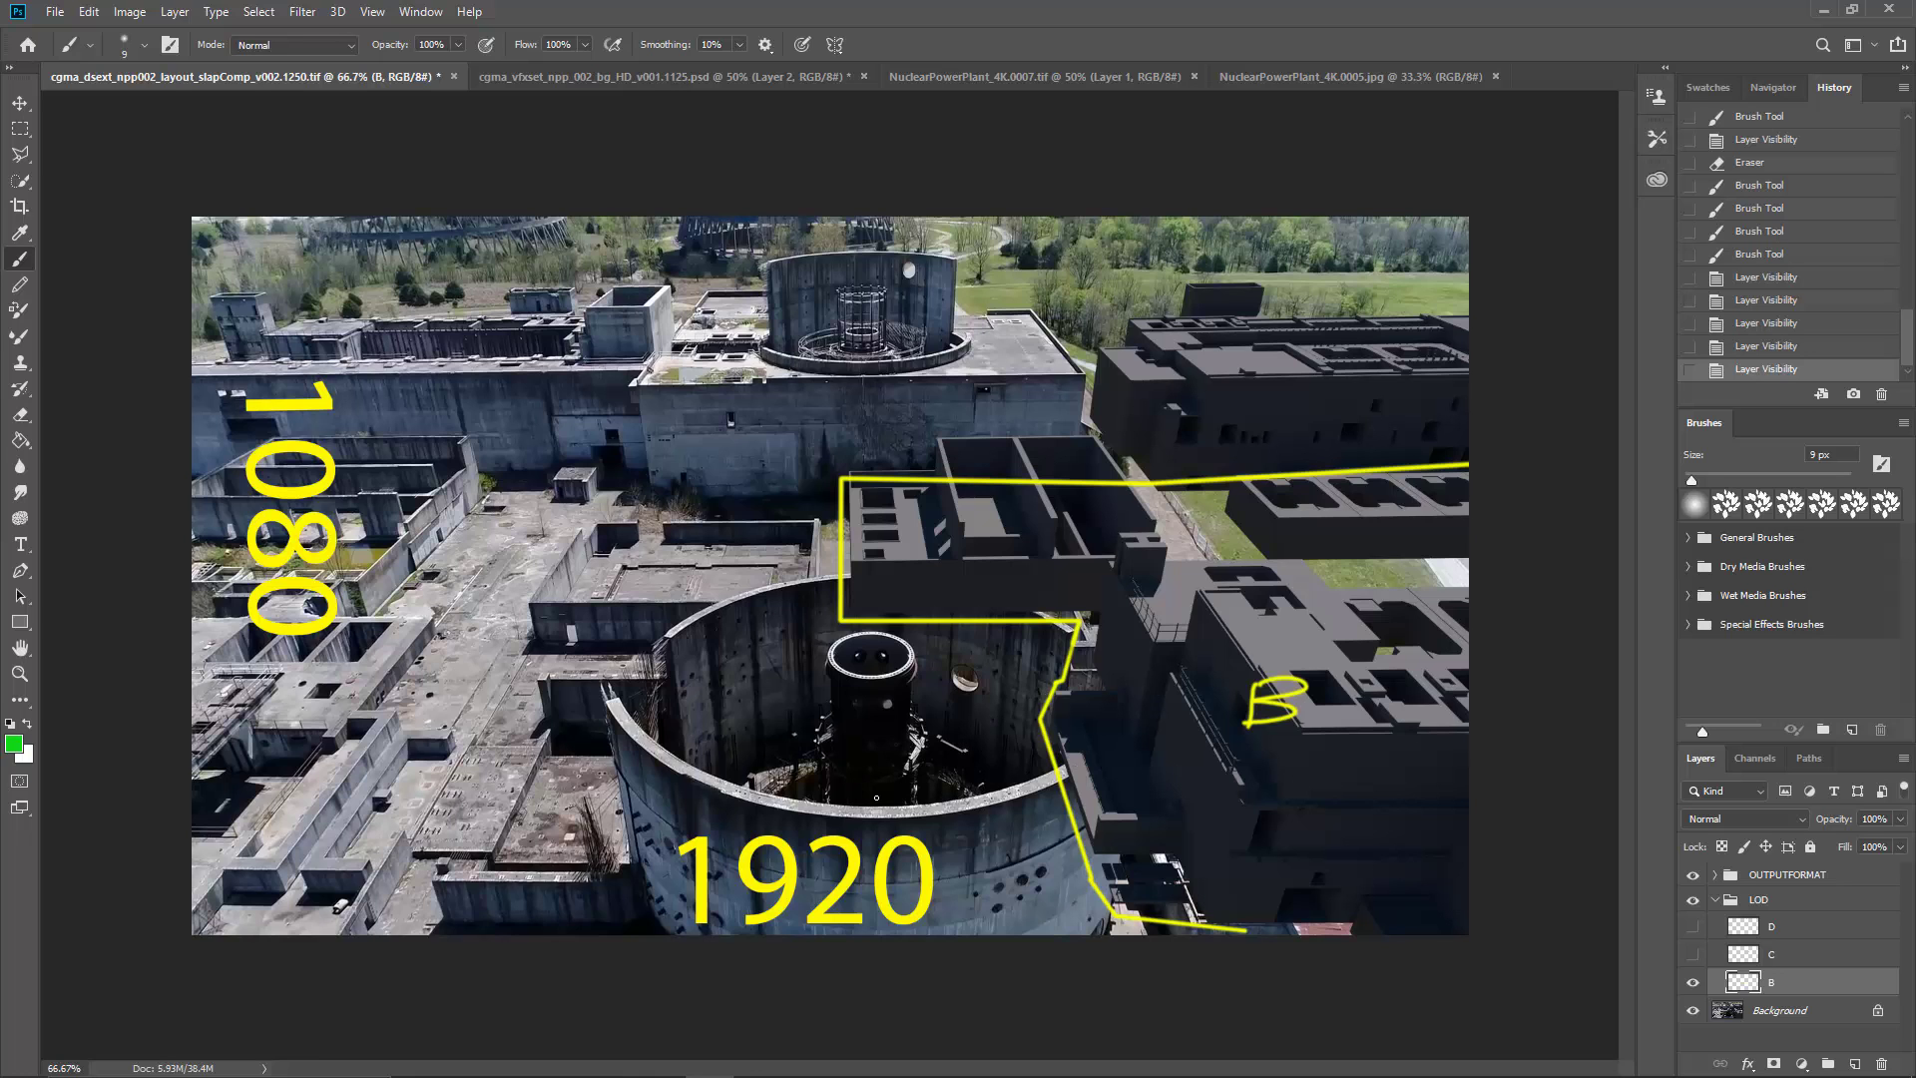
key("ctrl+1")
scroll(577, 817, "down", 2)
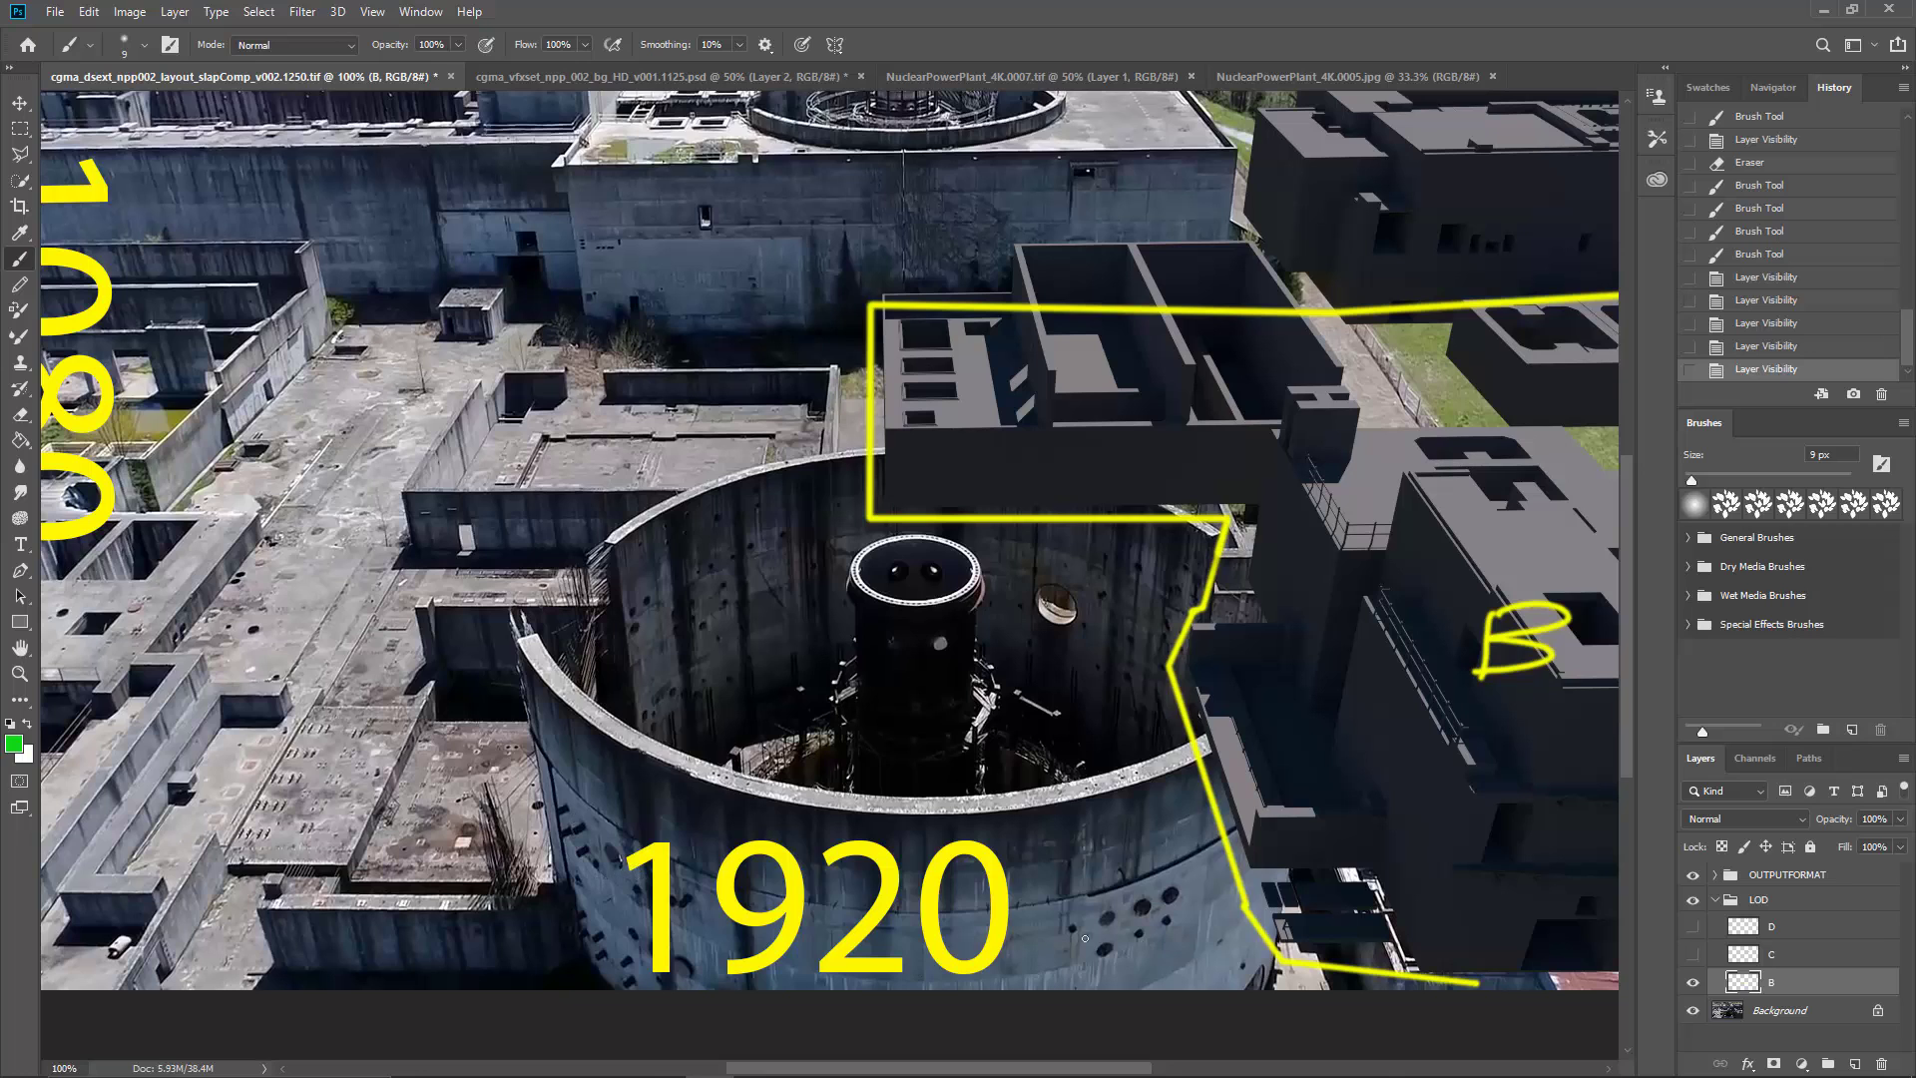
left_click_drag(918, 631, 525, 630)
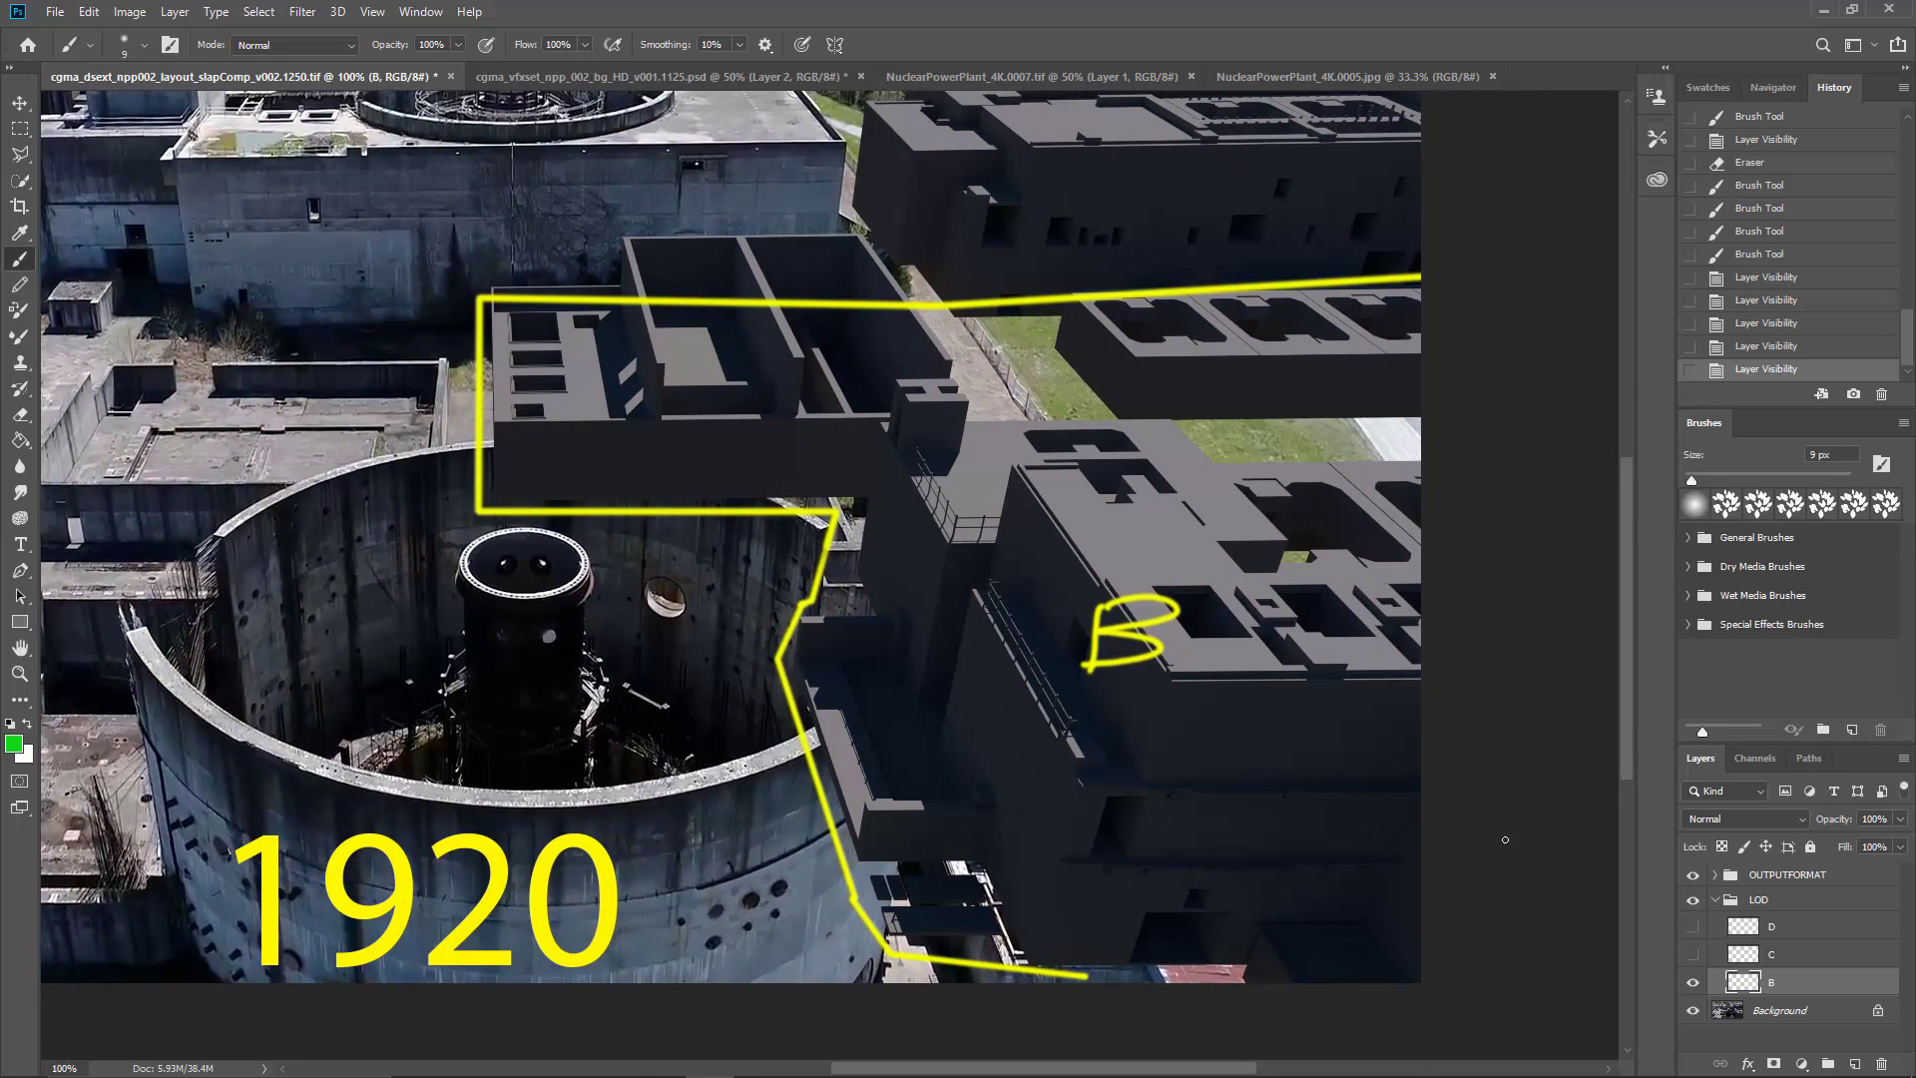
Step: Show layer C of the LOD group and review its green outline around the midground building
left_click(1694, 956)
left_click_drag(1150, 596, 1137, 728)
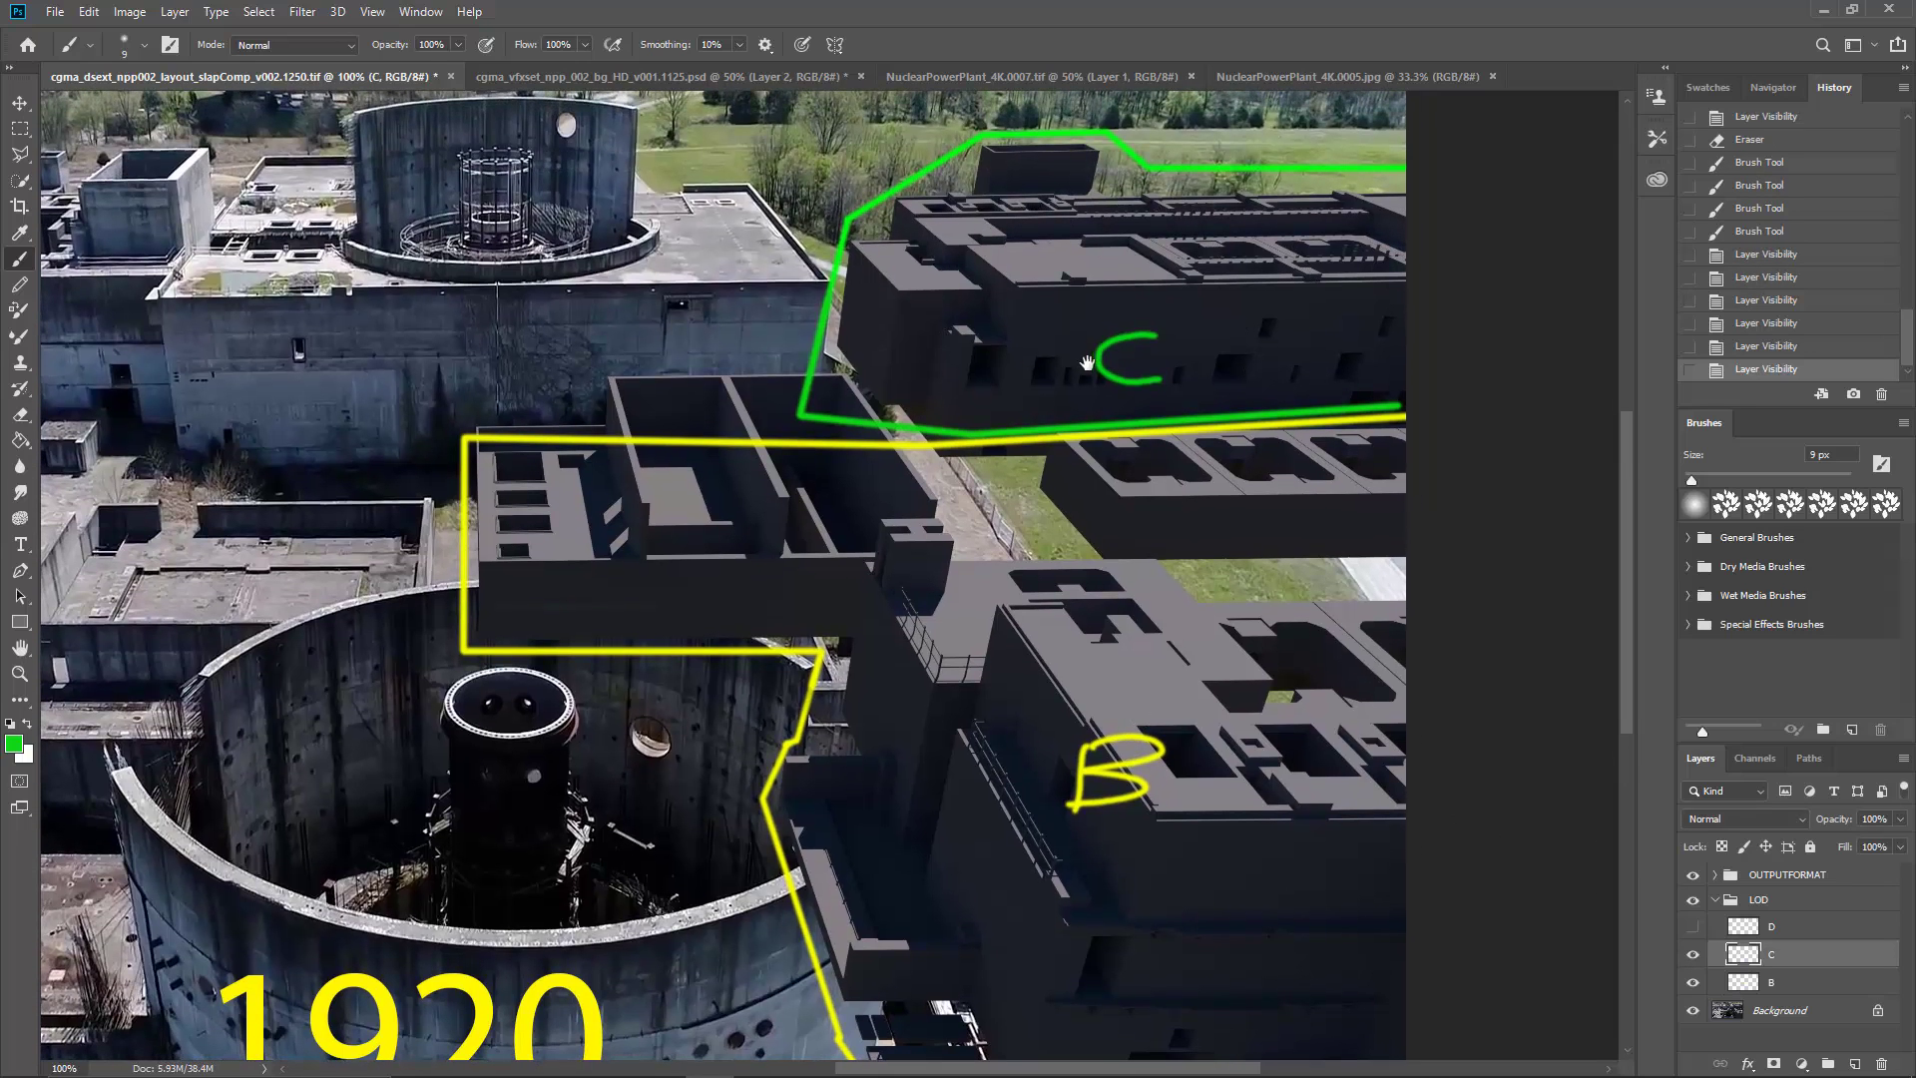
scroll(1039, 261, "up", 2)
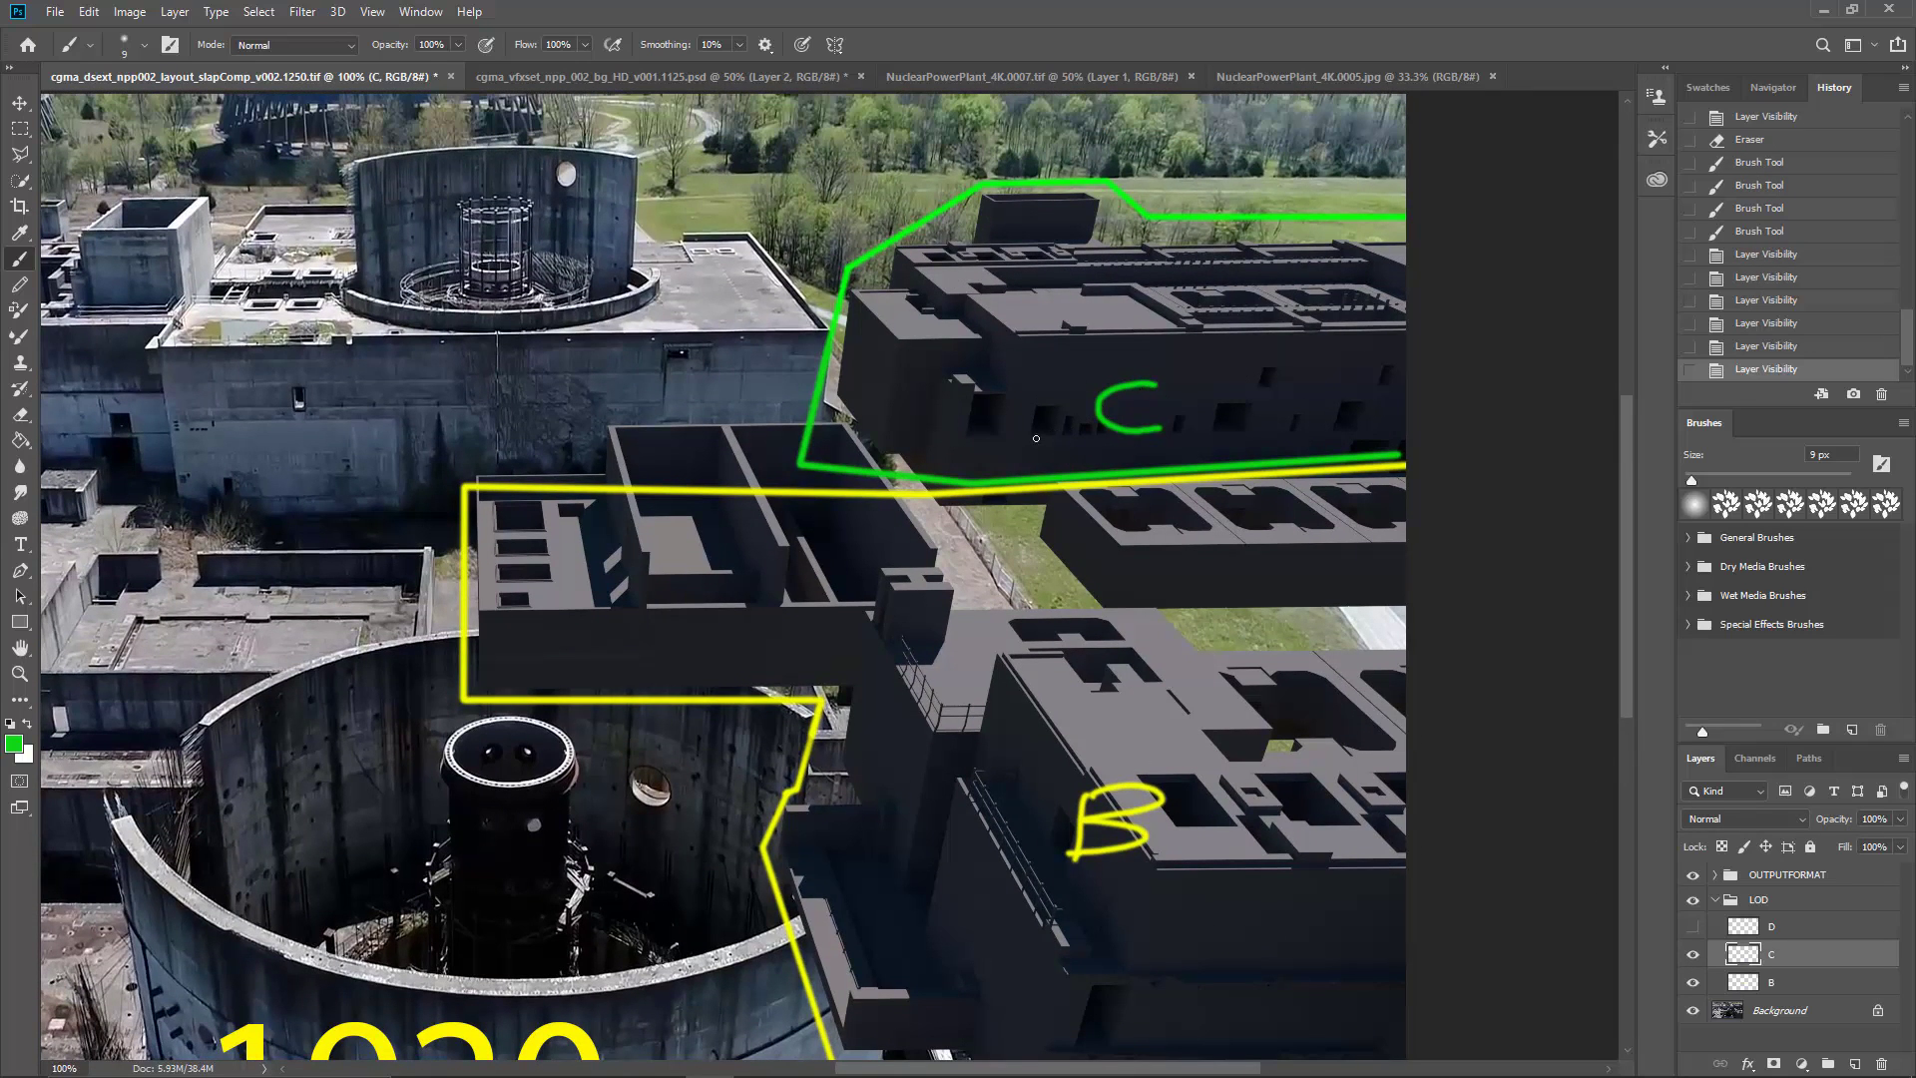
mouse_move(955, 466)
left_mouse_down()
mouse_move(972, 483)
mouse_move(929, 488)
left_mouse_up()
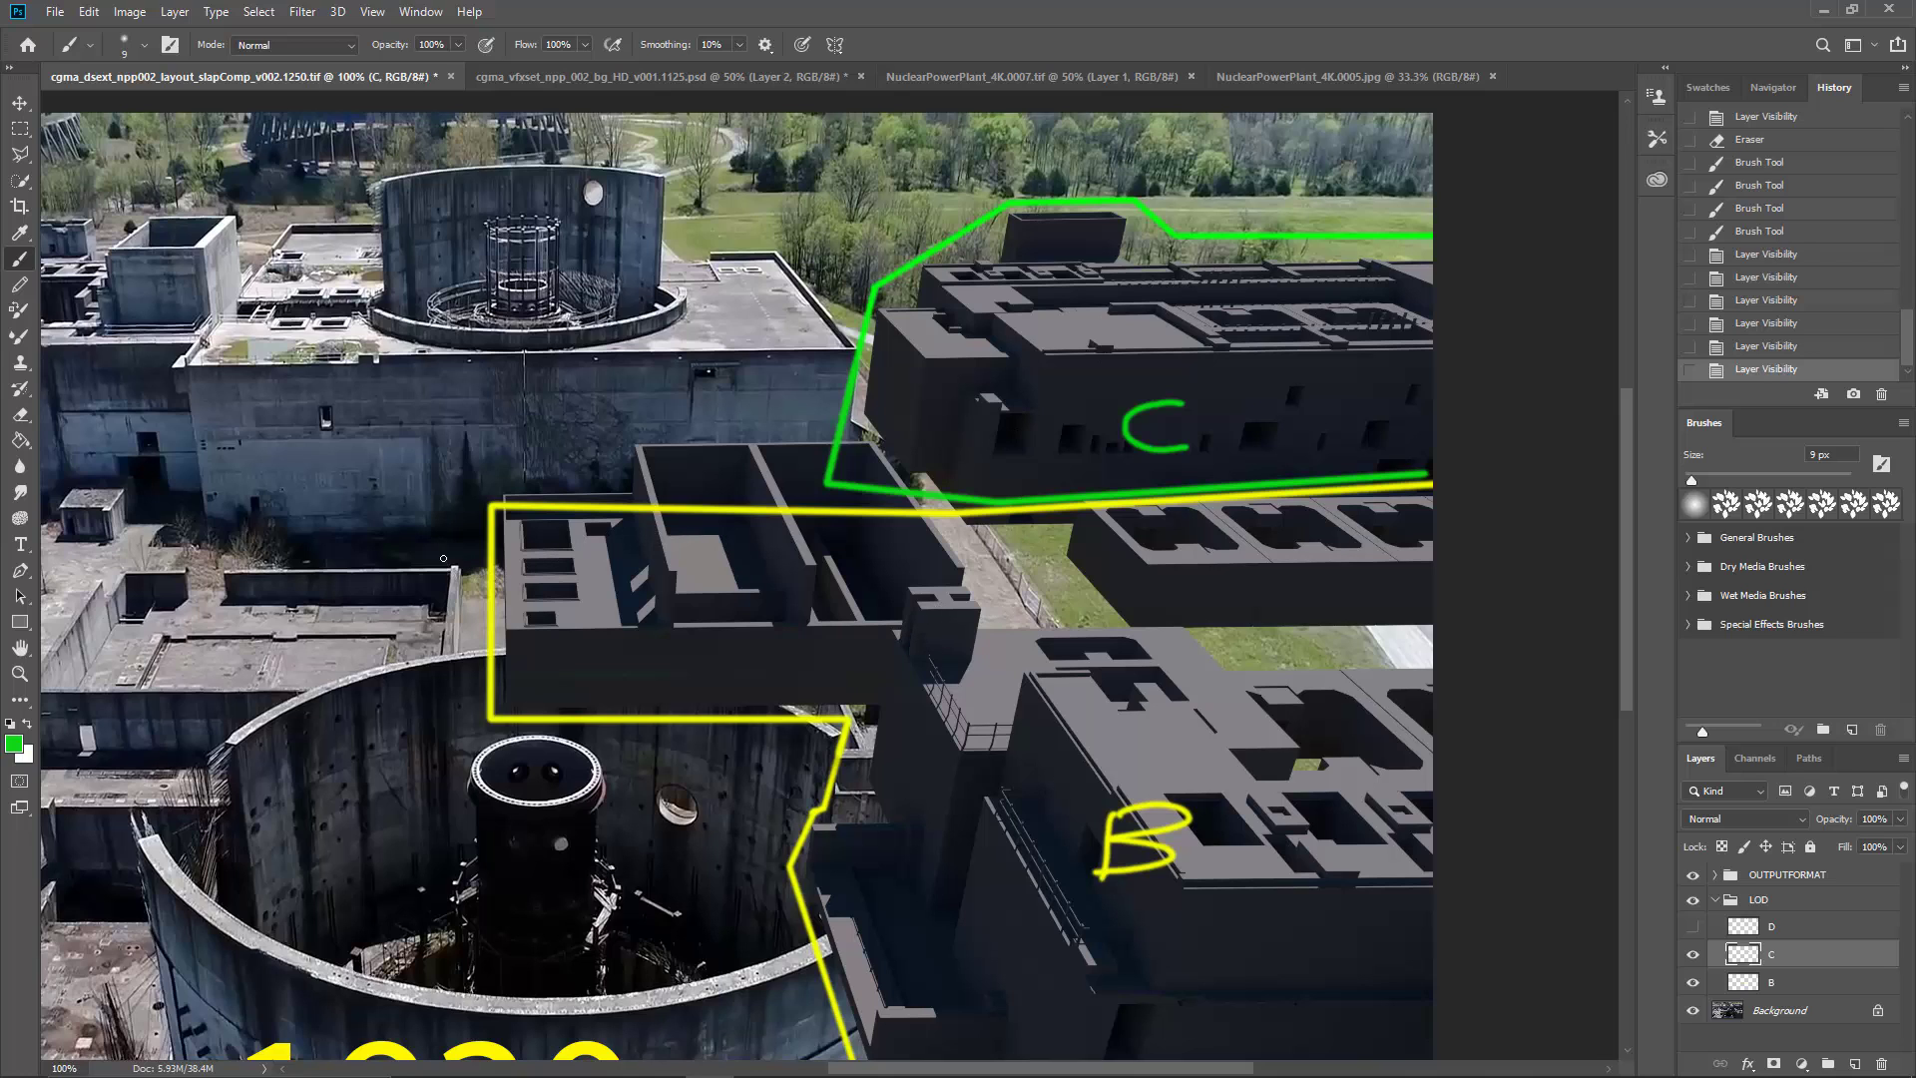
scroll(437, 620, "left", 2)
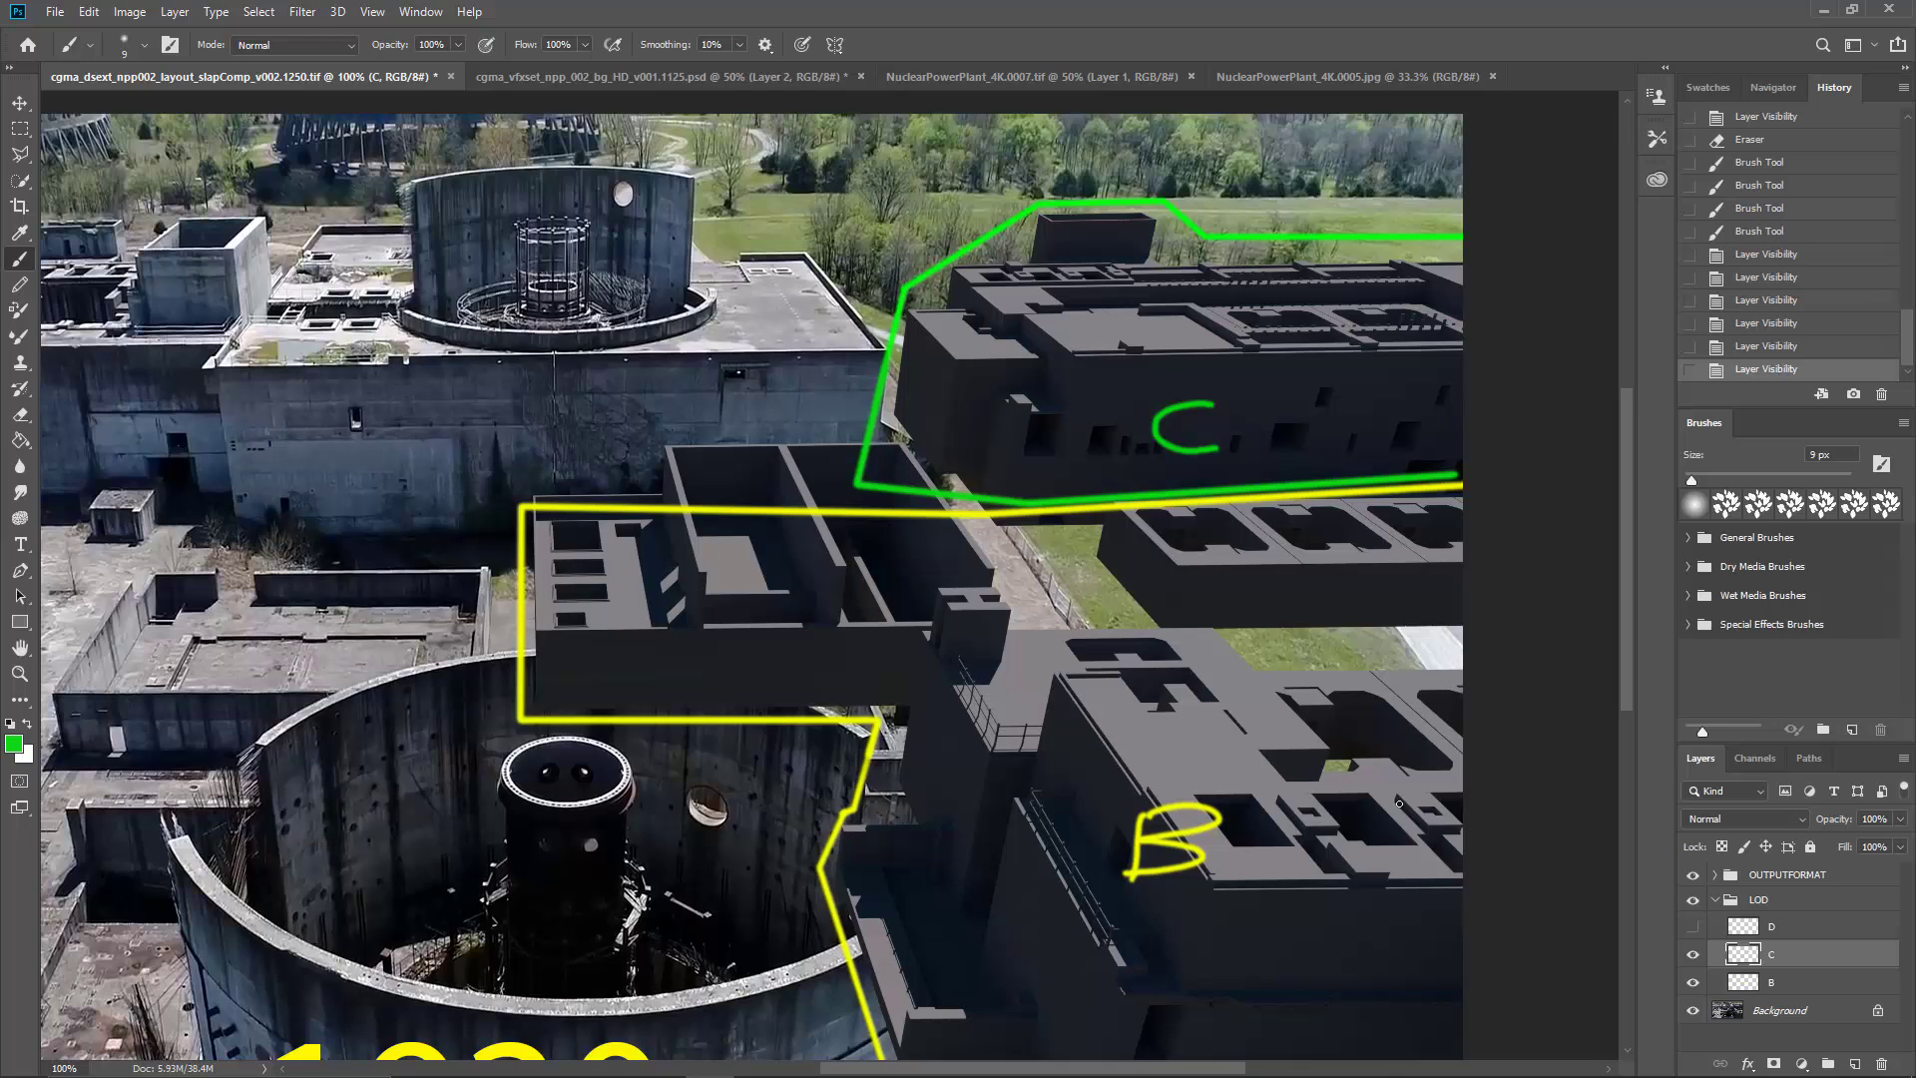
Step: Show layer D of the LOD group and review its magenta outline along the background across the image
left_click(1738, 924)
left_click(1693, 927)
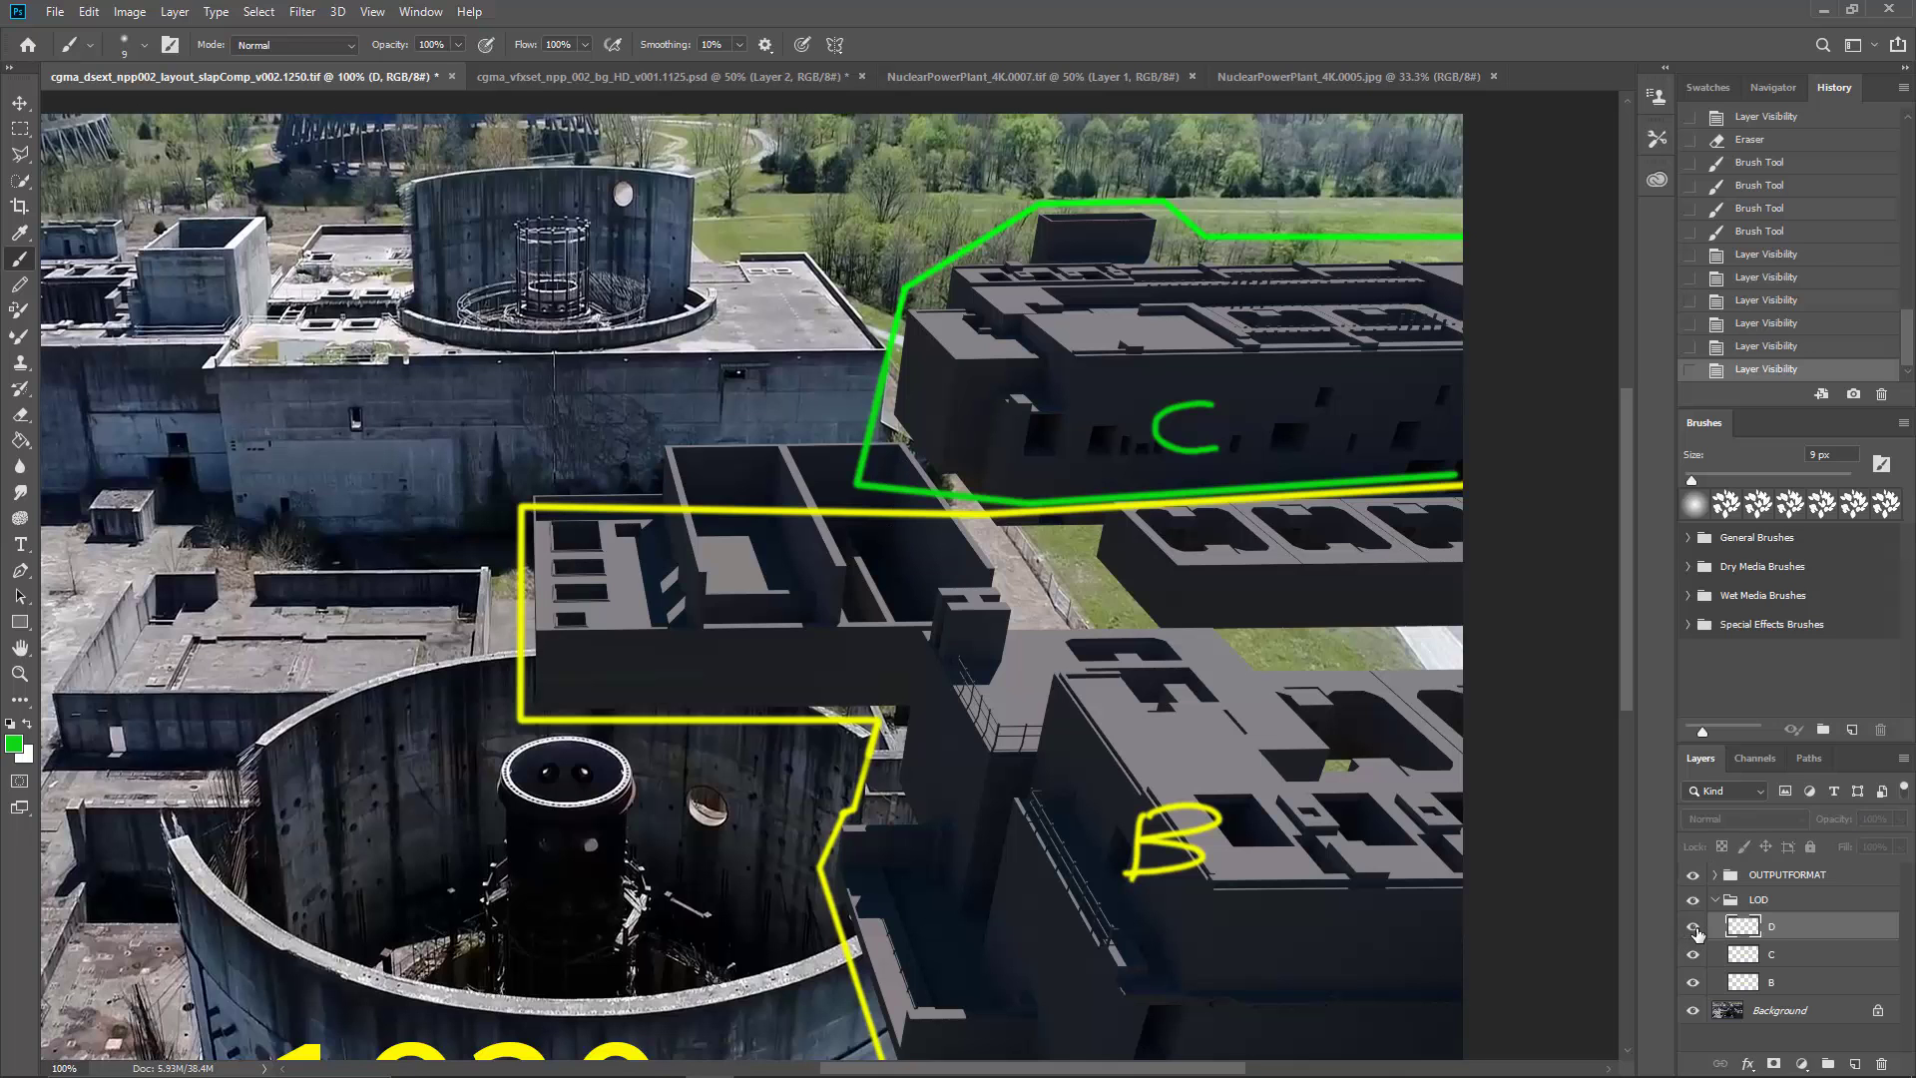
mouse_move(813, 488)
left_mouse_down()
mouse_move(914, 558)
mouse_move(1168, 601)
left_mouse_up()
left_click_drag(603, 334, 747, 358)
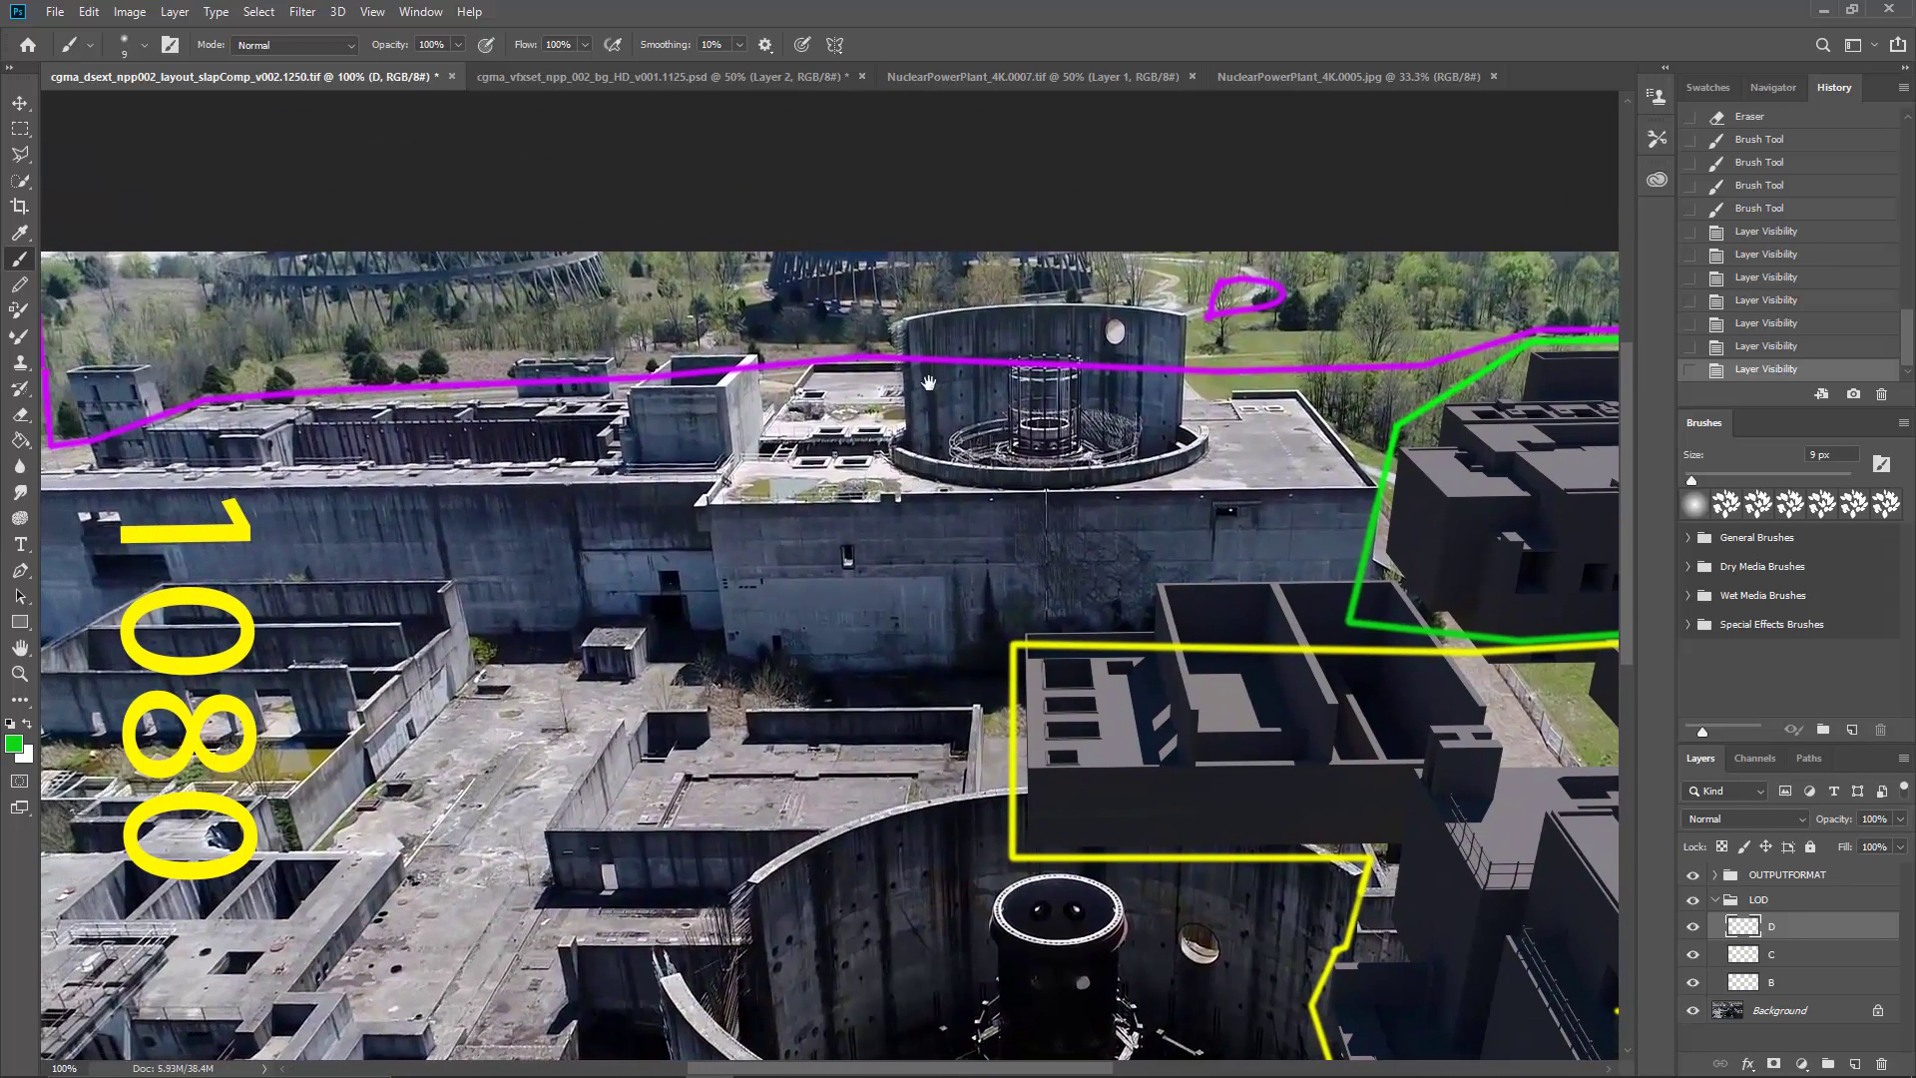
left_click_drag(928, 383, 460, 346)
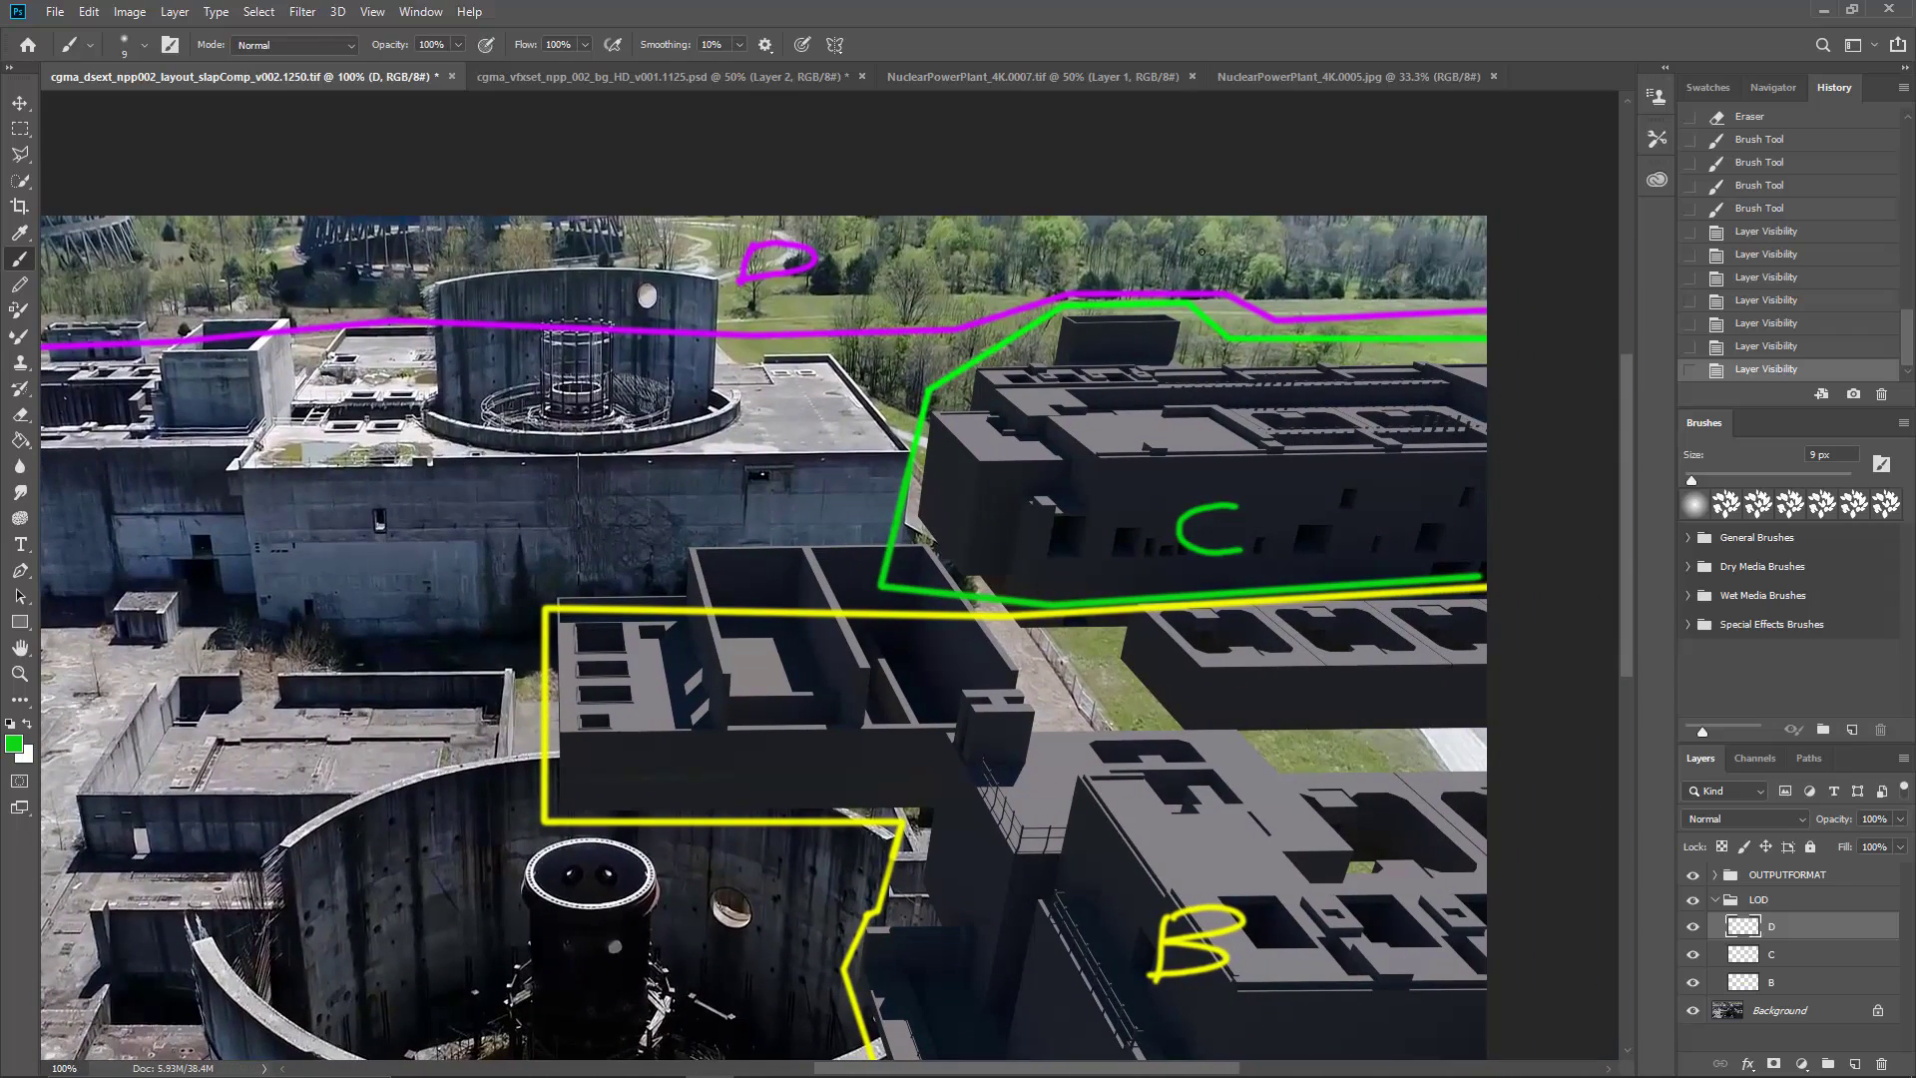
key("ctrl+minus")
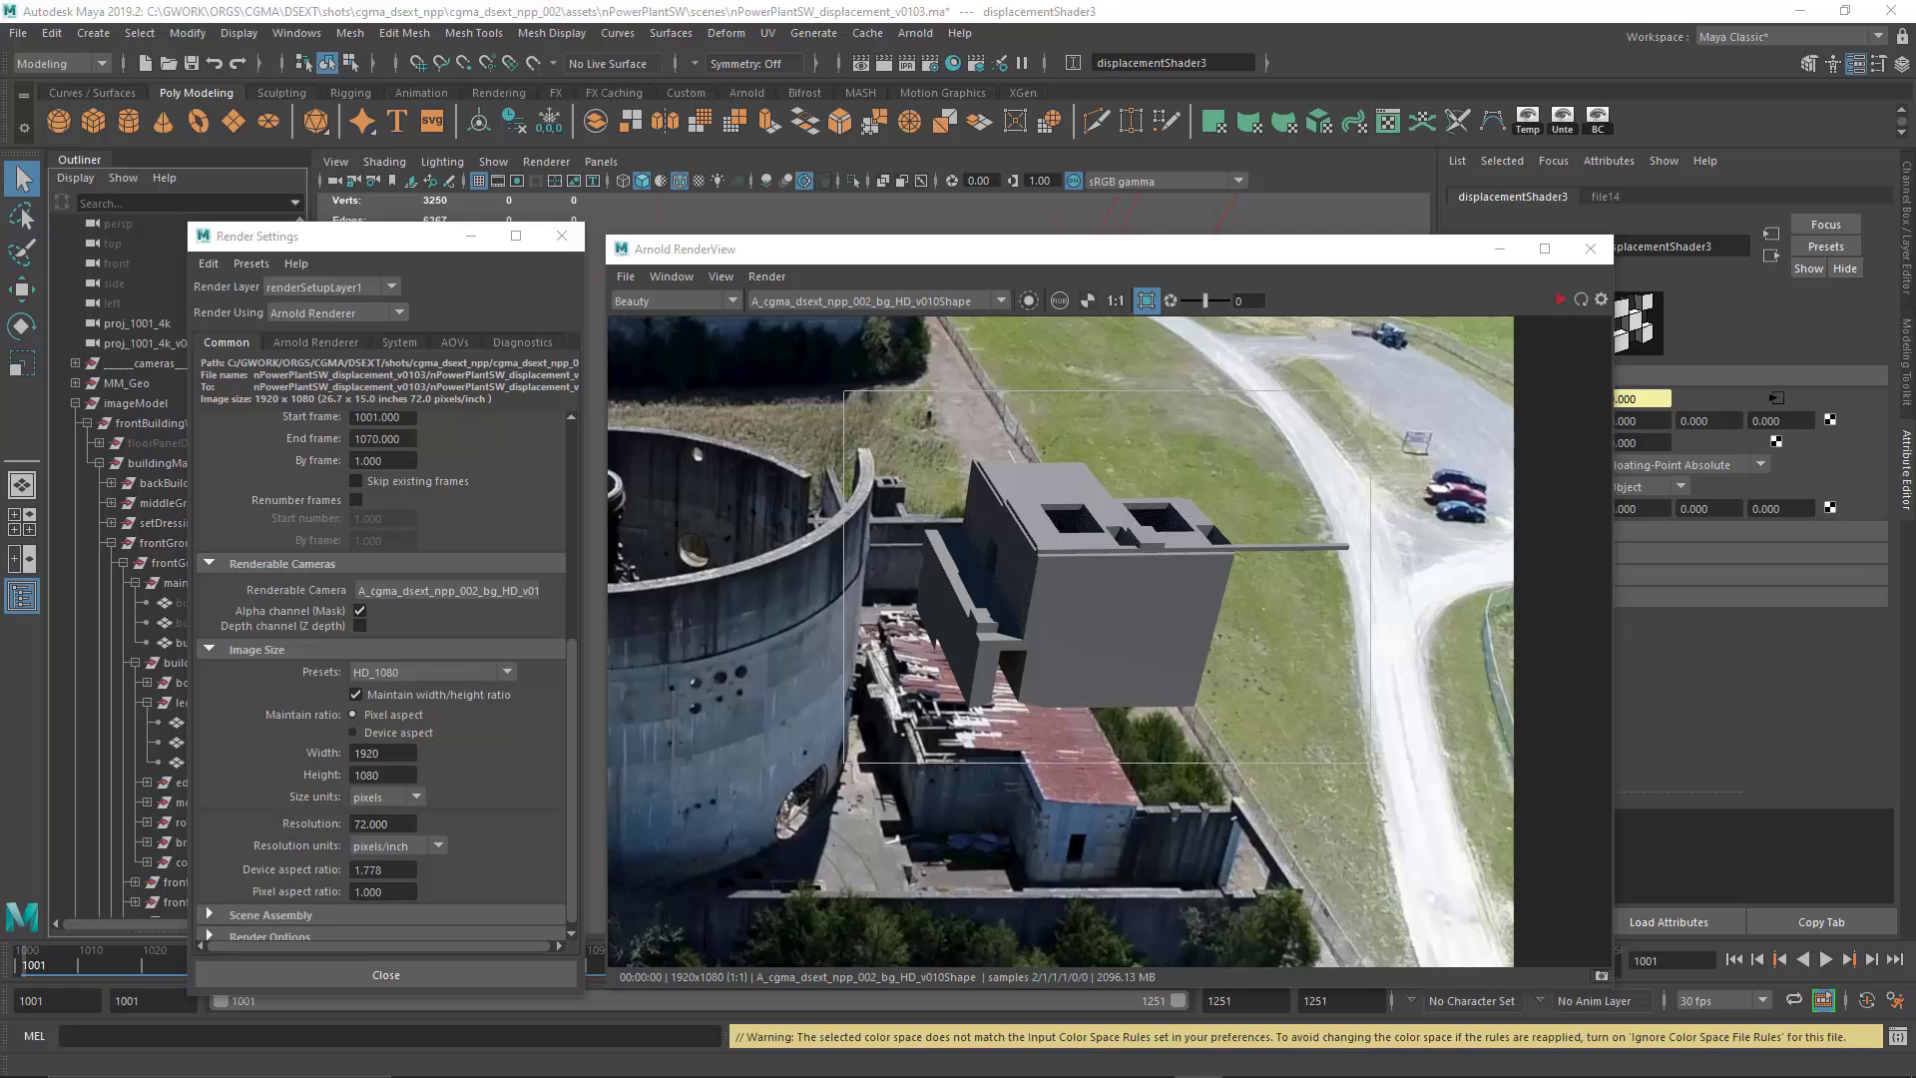
Step: Switch to Maya, check the image width and height in the render settings, and inspect the Arnold render at real size
left_click_drag(837, 257, 861, 245)
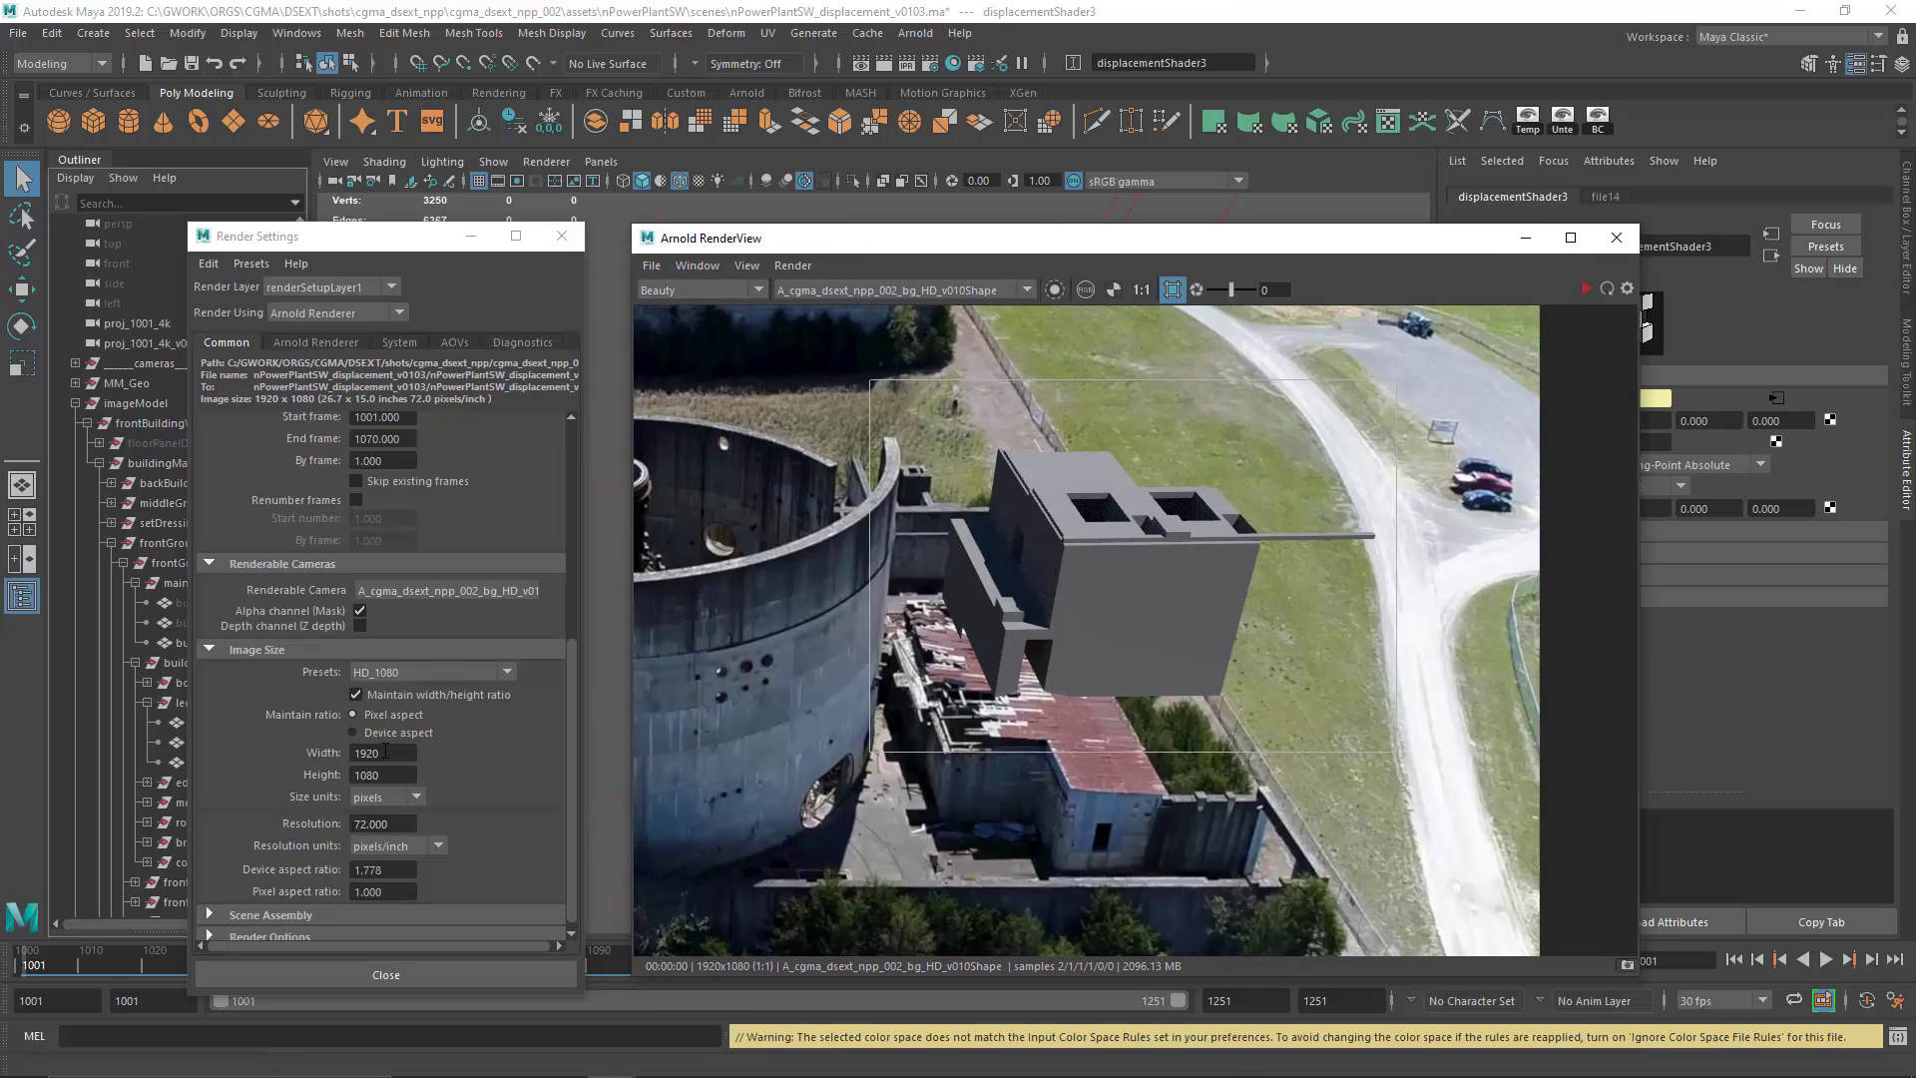
left_click_drag(381, 752, 353, 833)
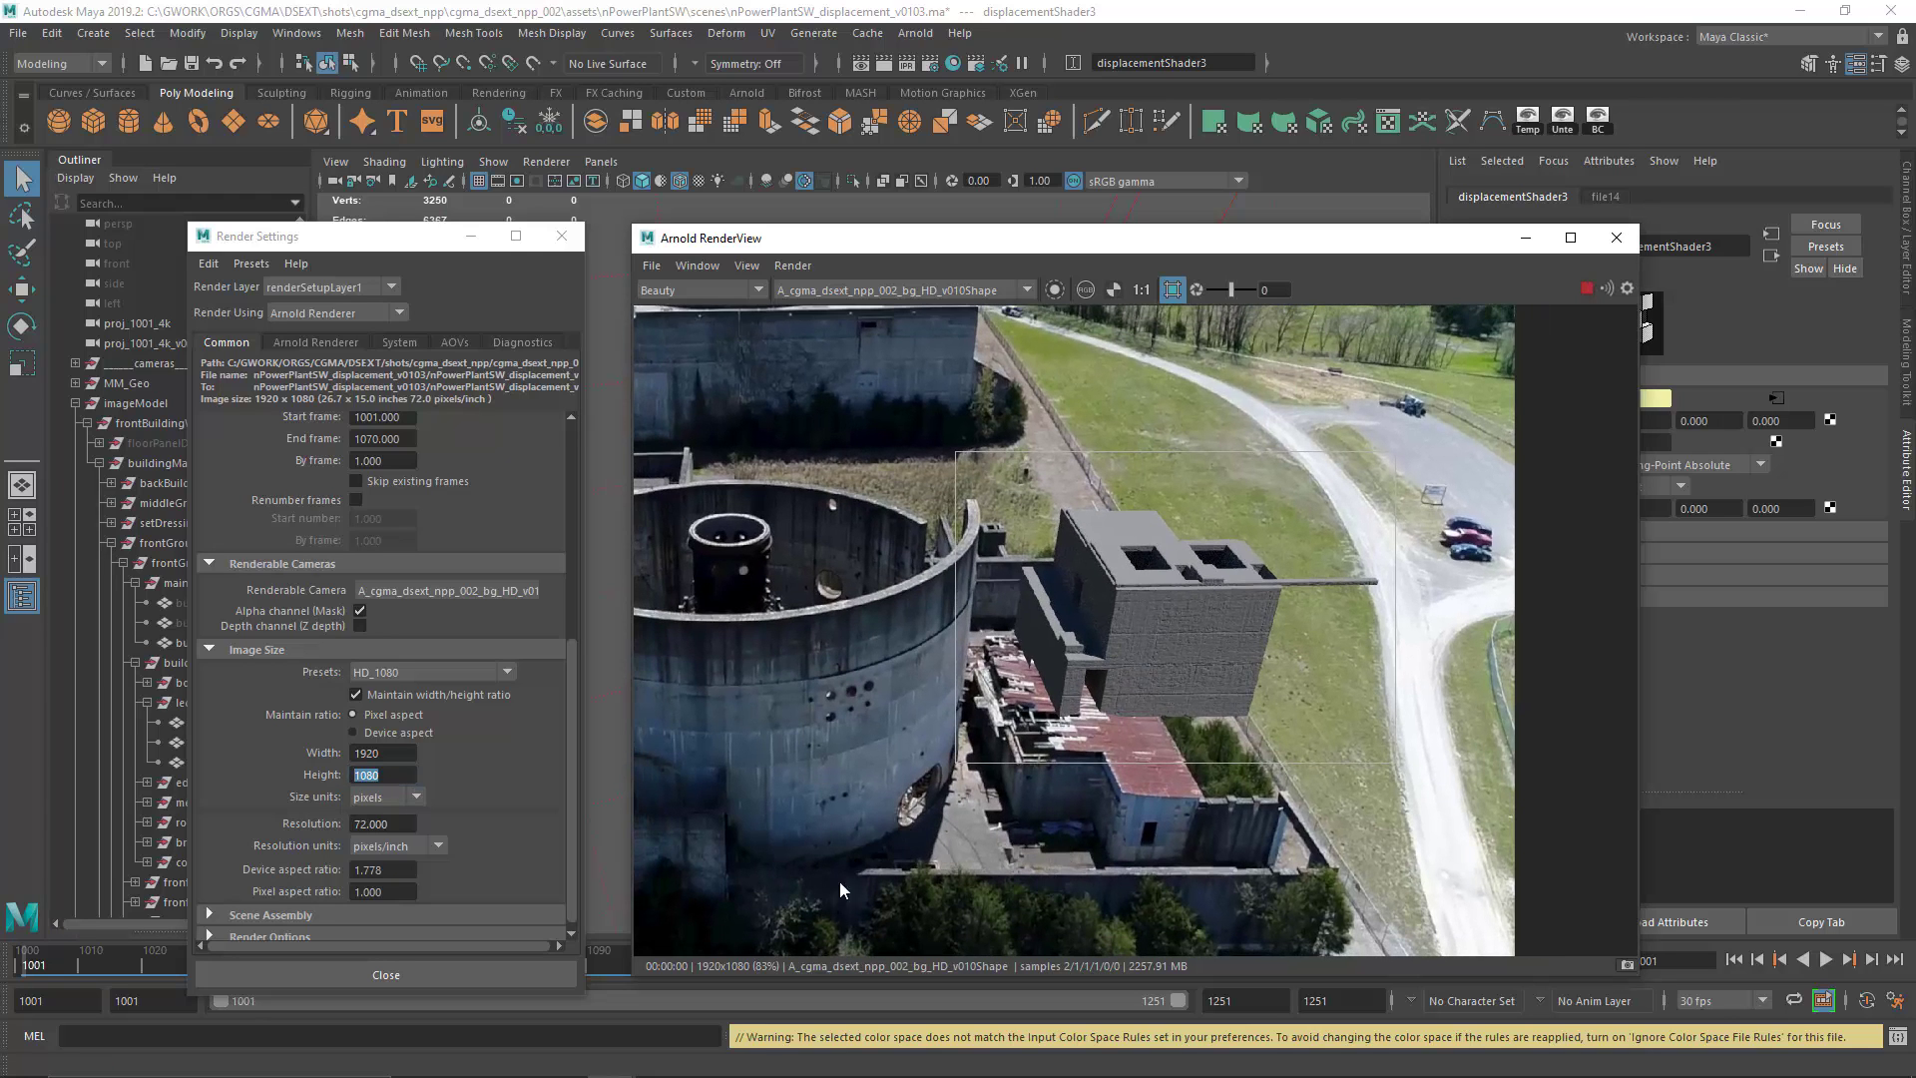
left_click(1141, 290)
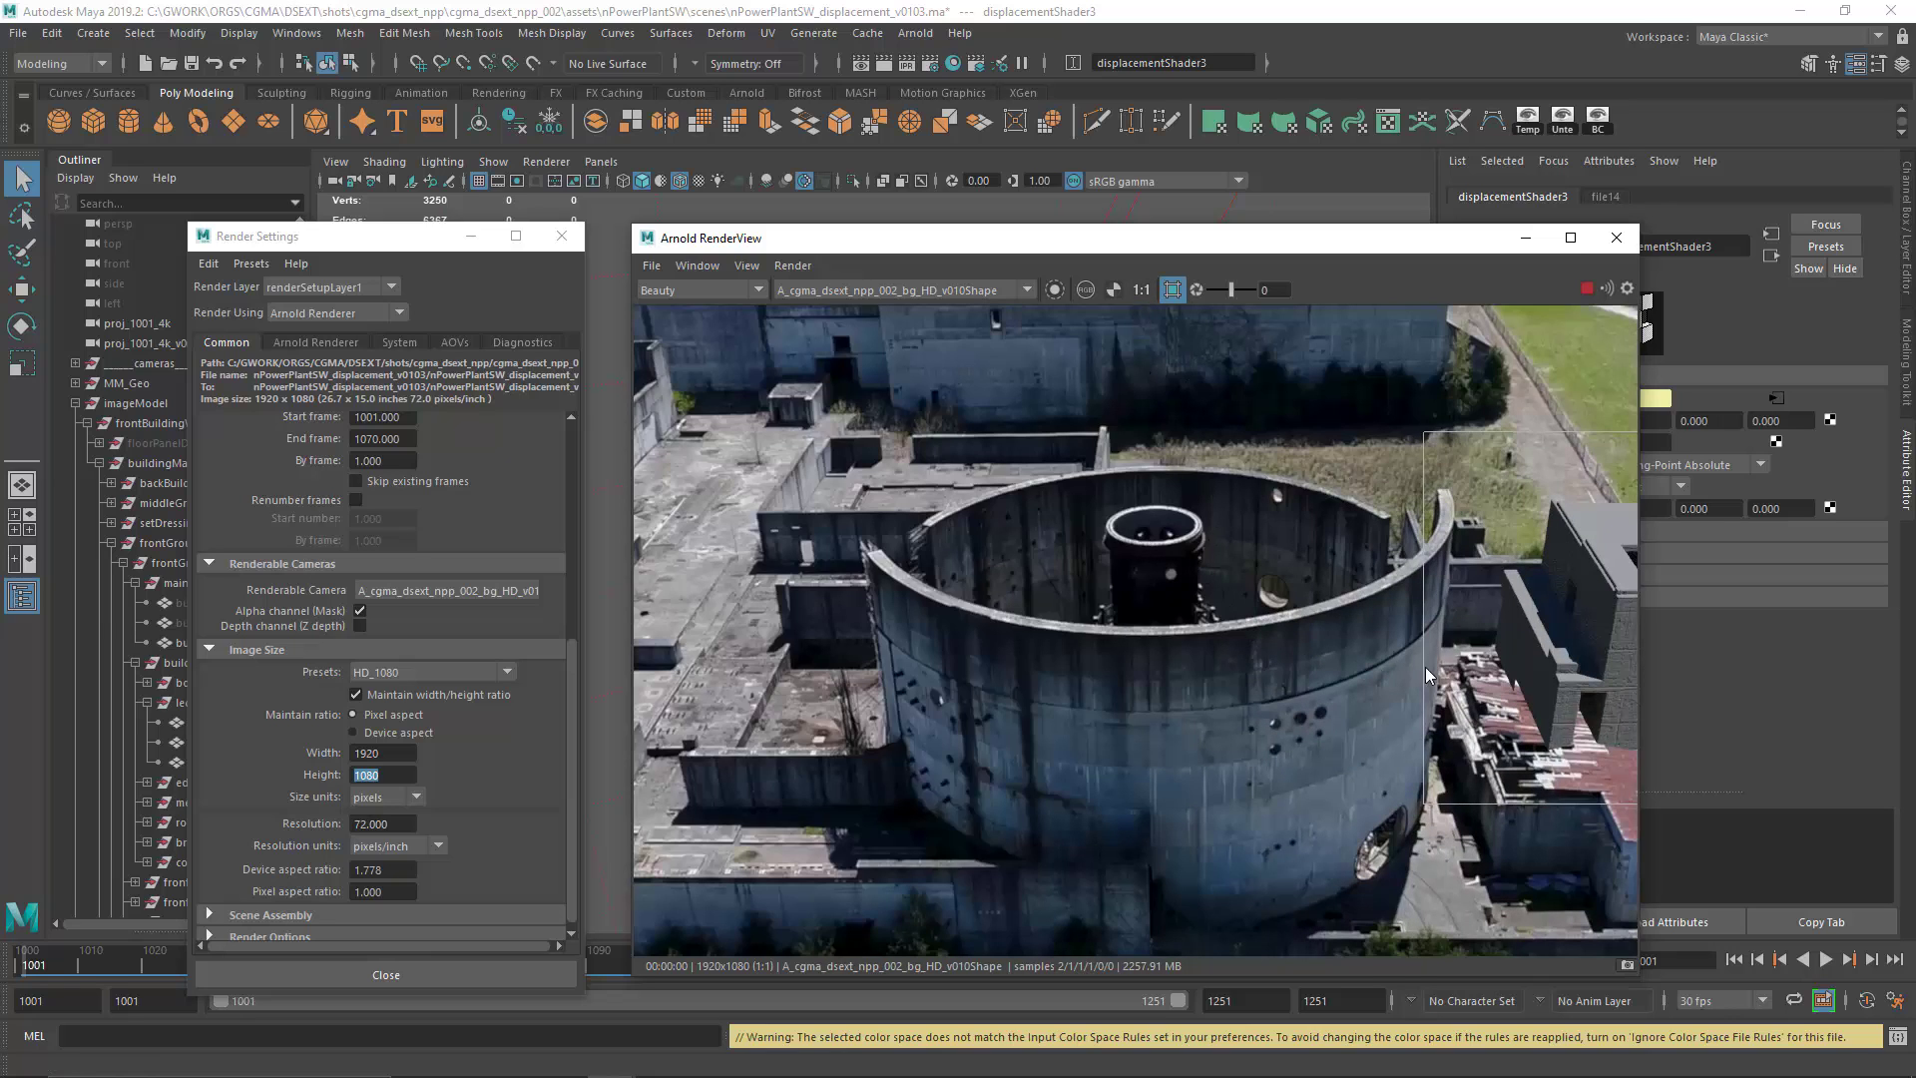
left_click_drag(1463, 665, 1001, 616)
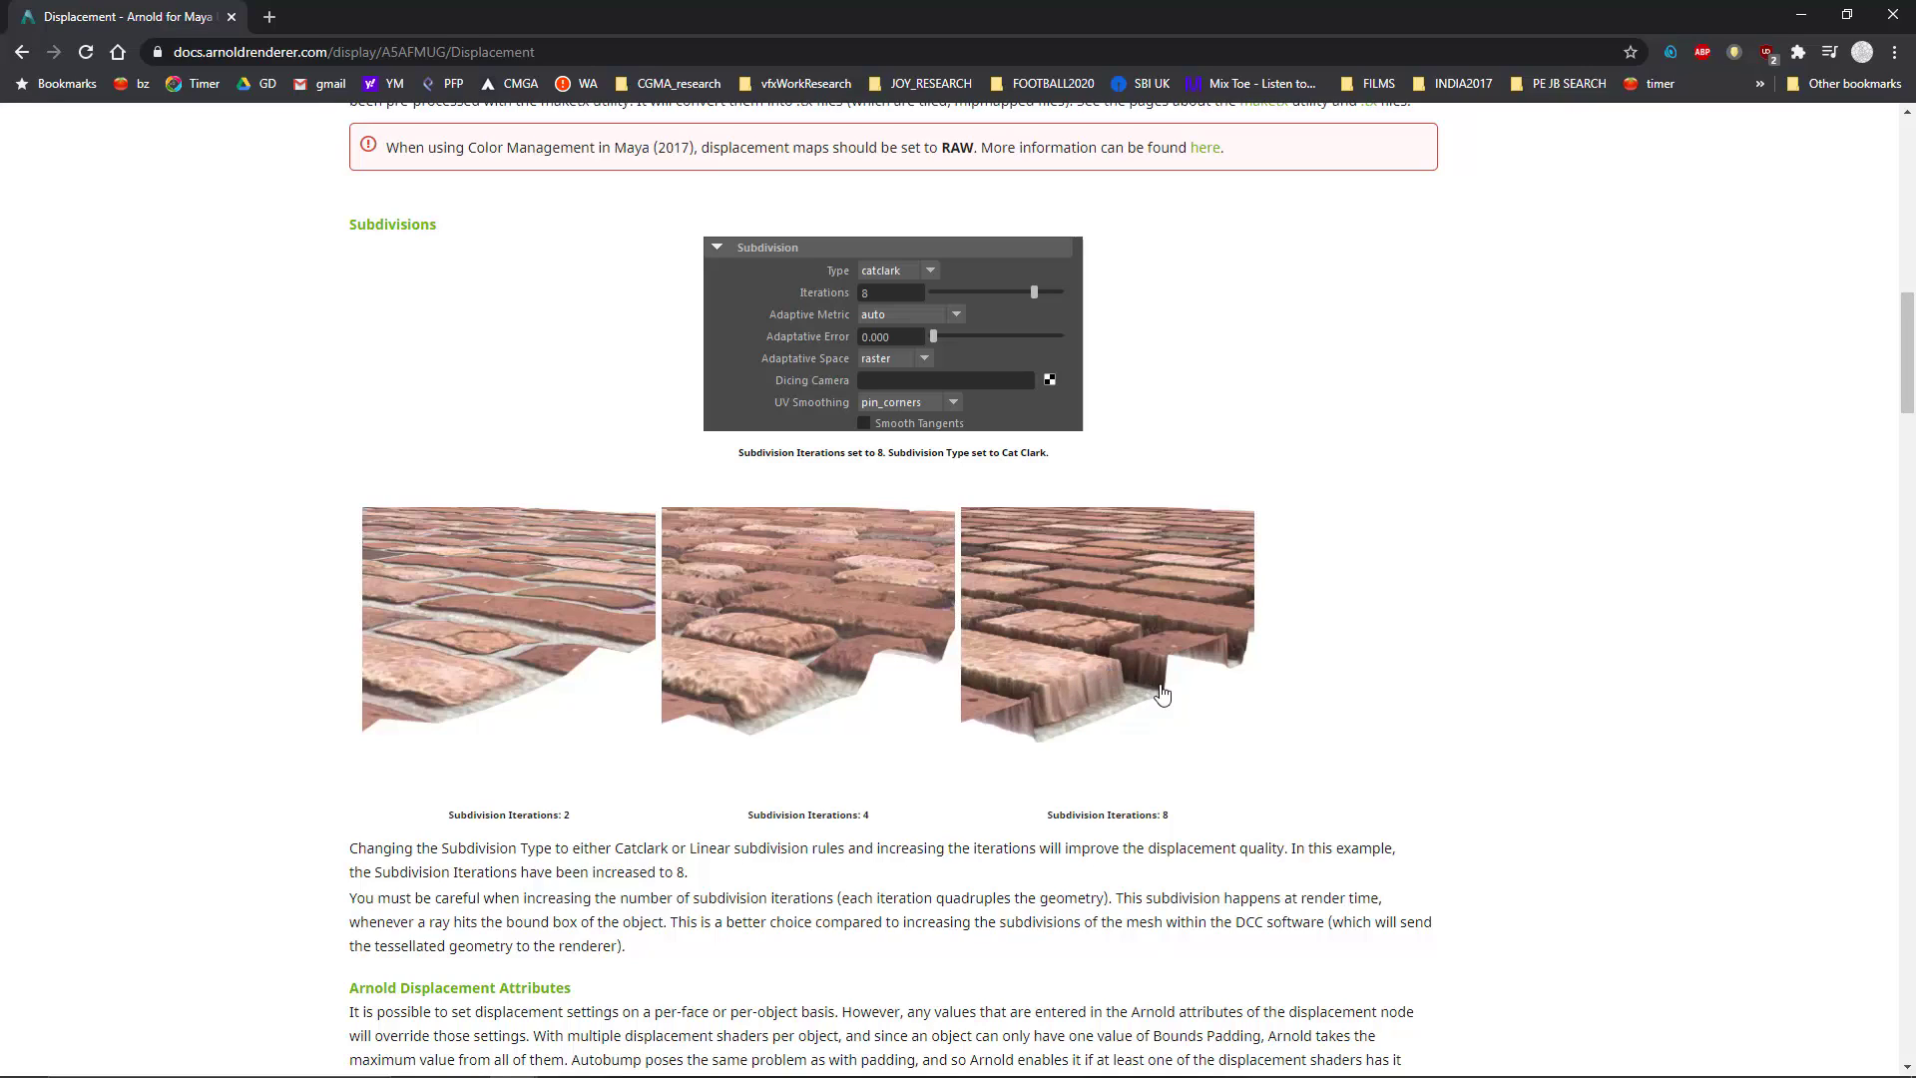
Step: Read the Arnold for Maya Displacement page in the browser, covering subdivision iterations, bounds padding and per-object height
scroll(975, 795, "down", 1)
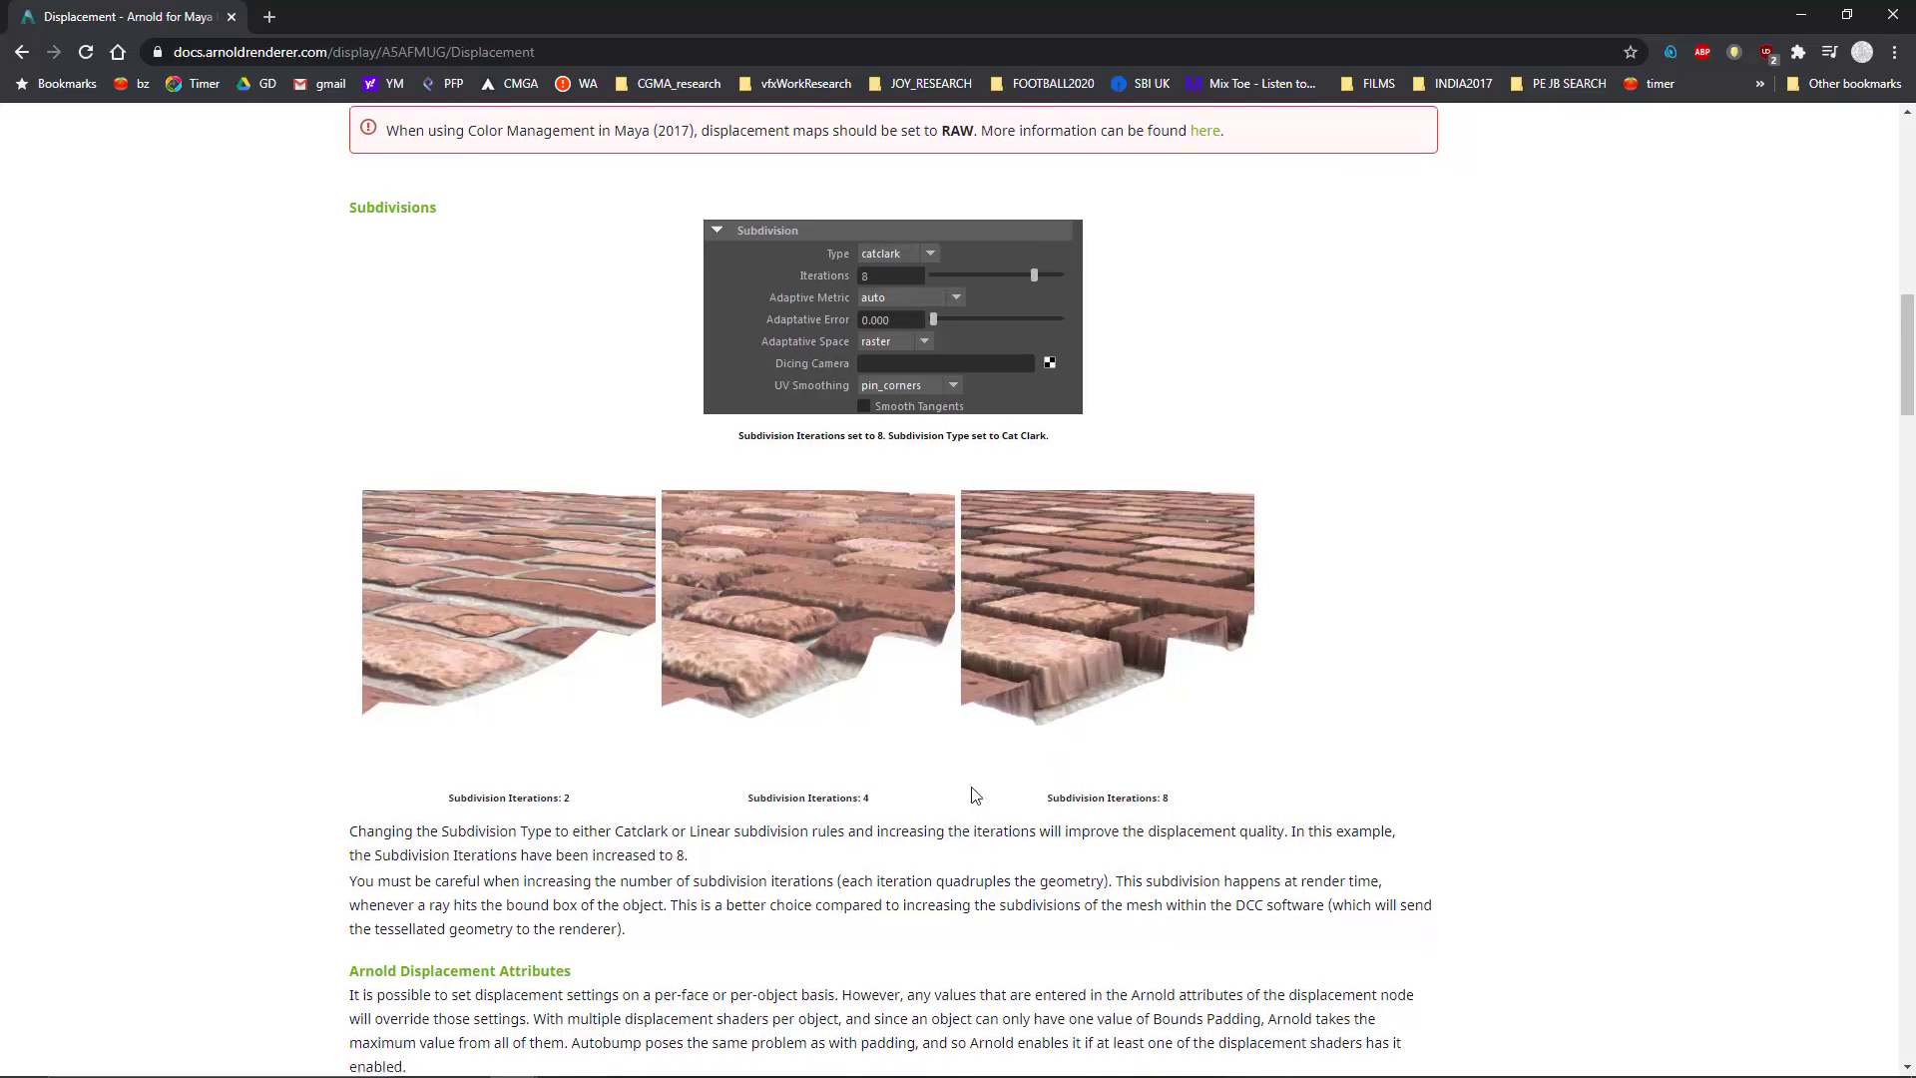
scroll(975, 795, "down", 15)
scroll(379, 778, "down", 4)
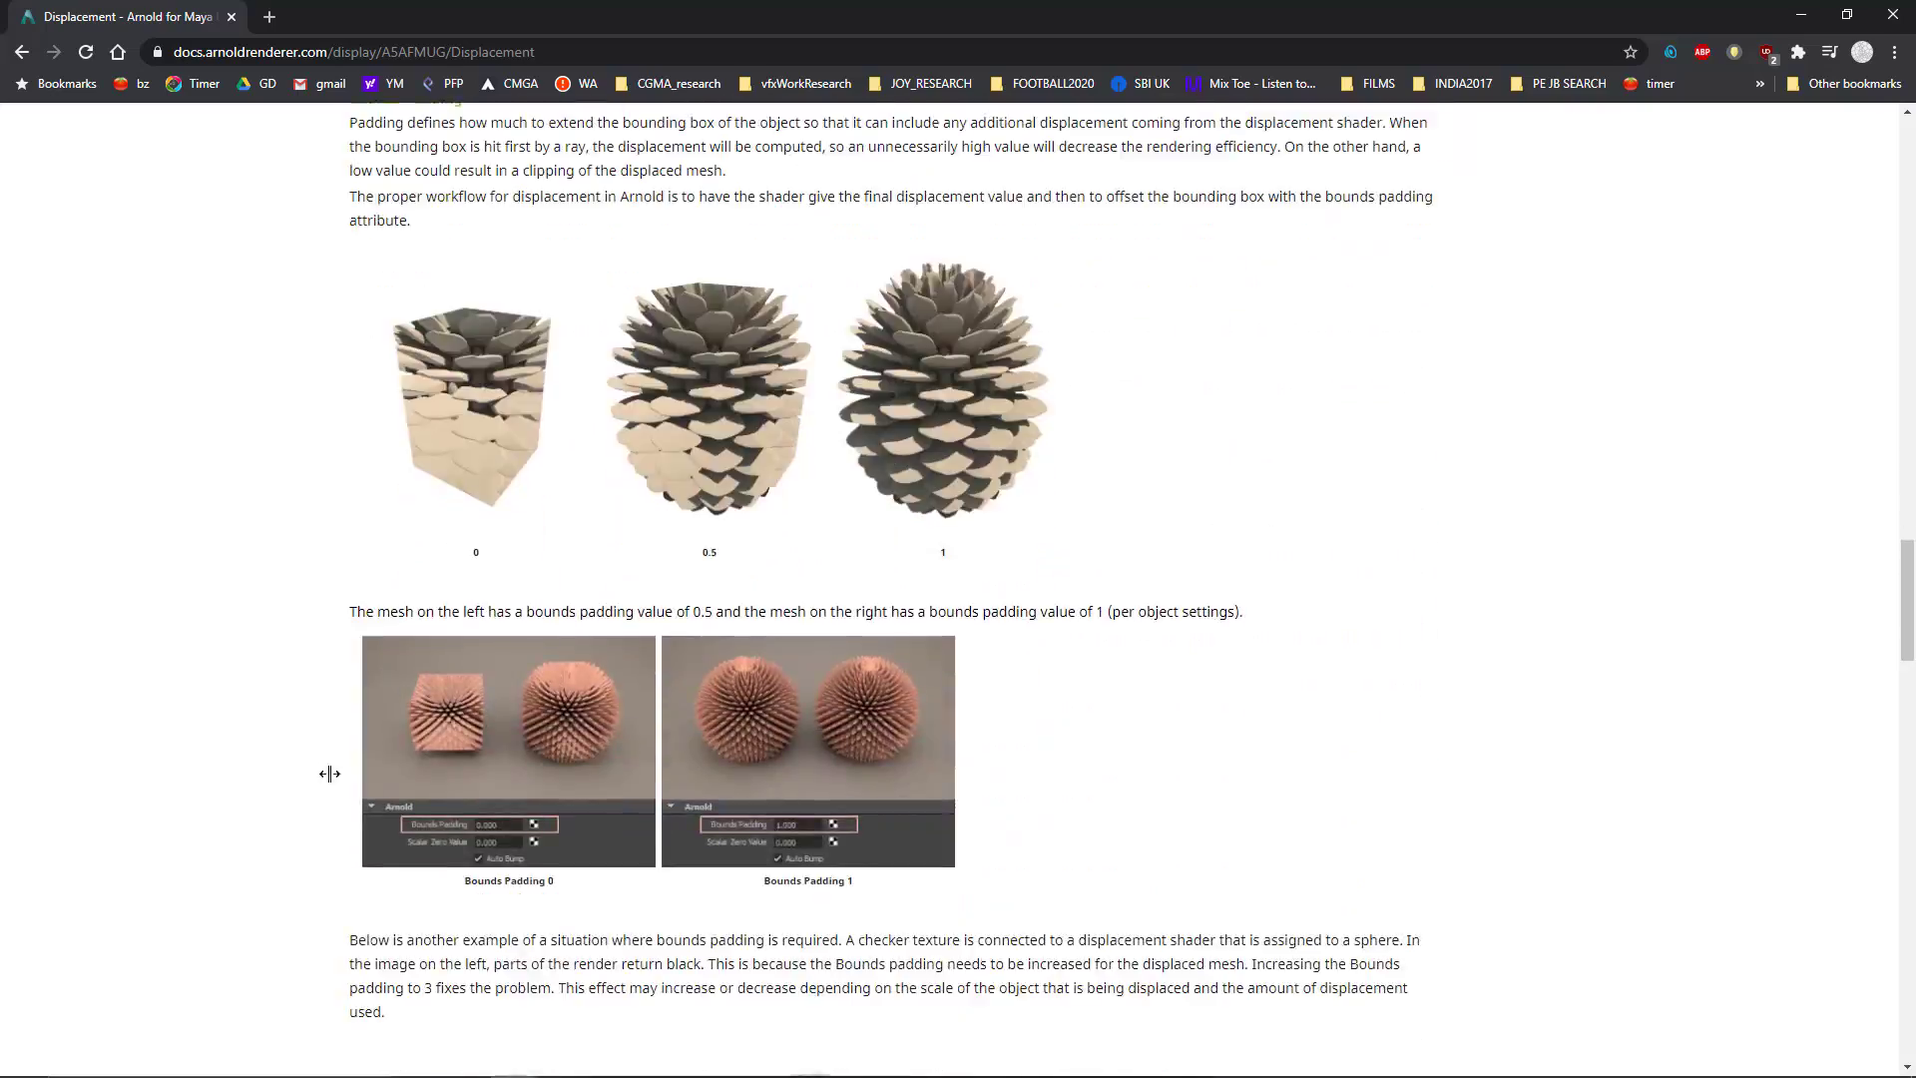
scroll(329, 773, "down", 20)
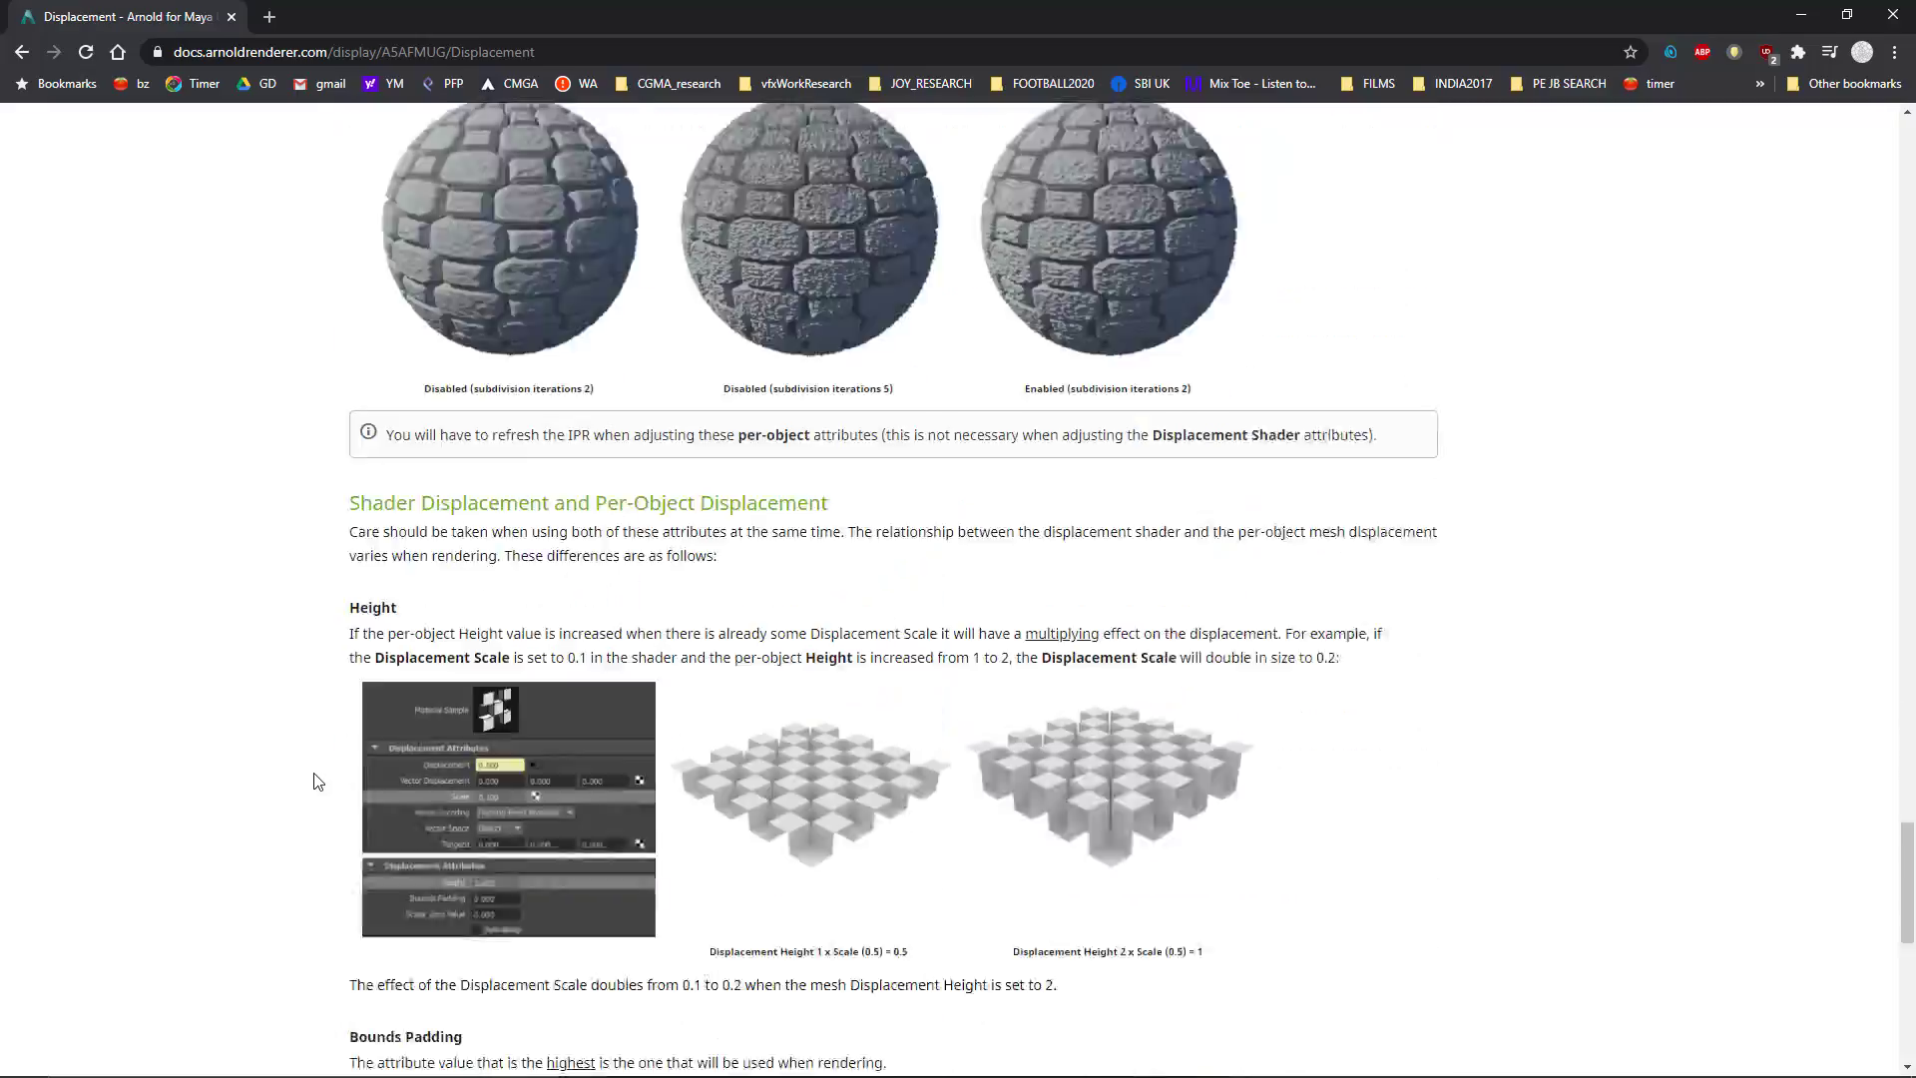
scroll(309, 788, "up", 20)
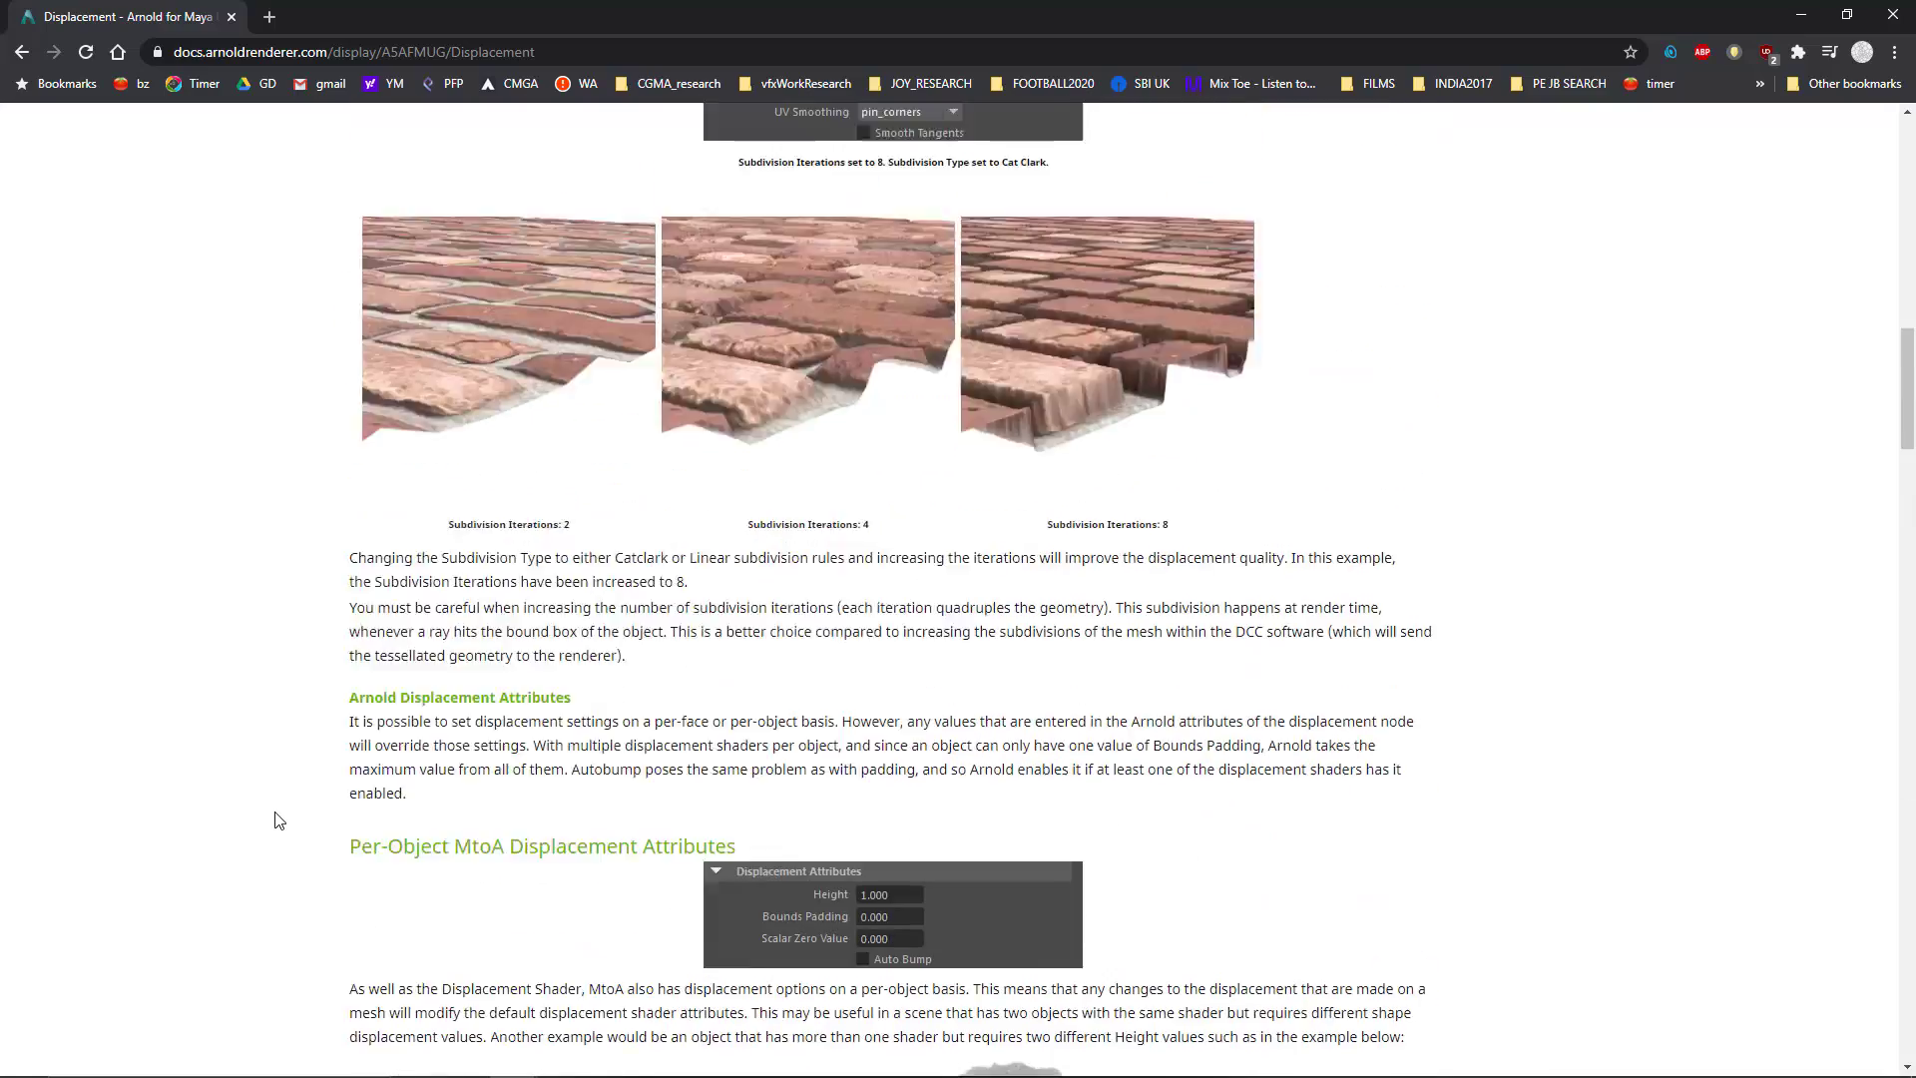
scroll(278, 820, "up", 20)
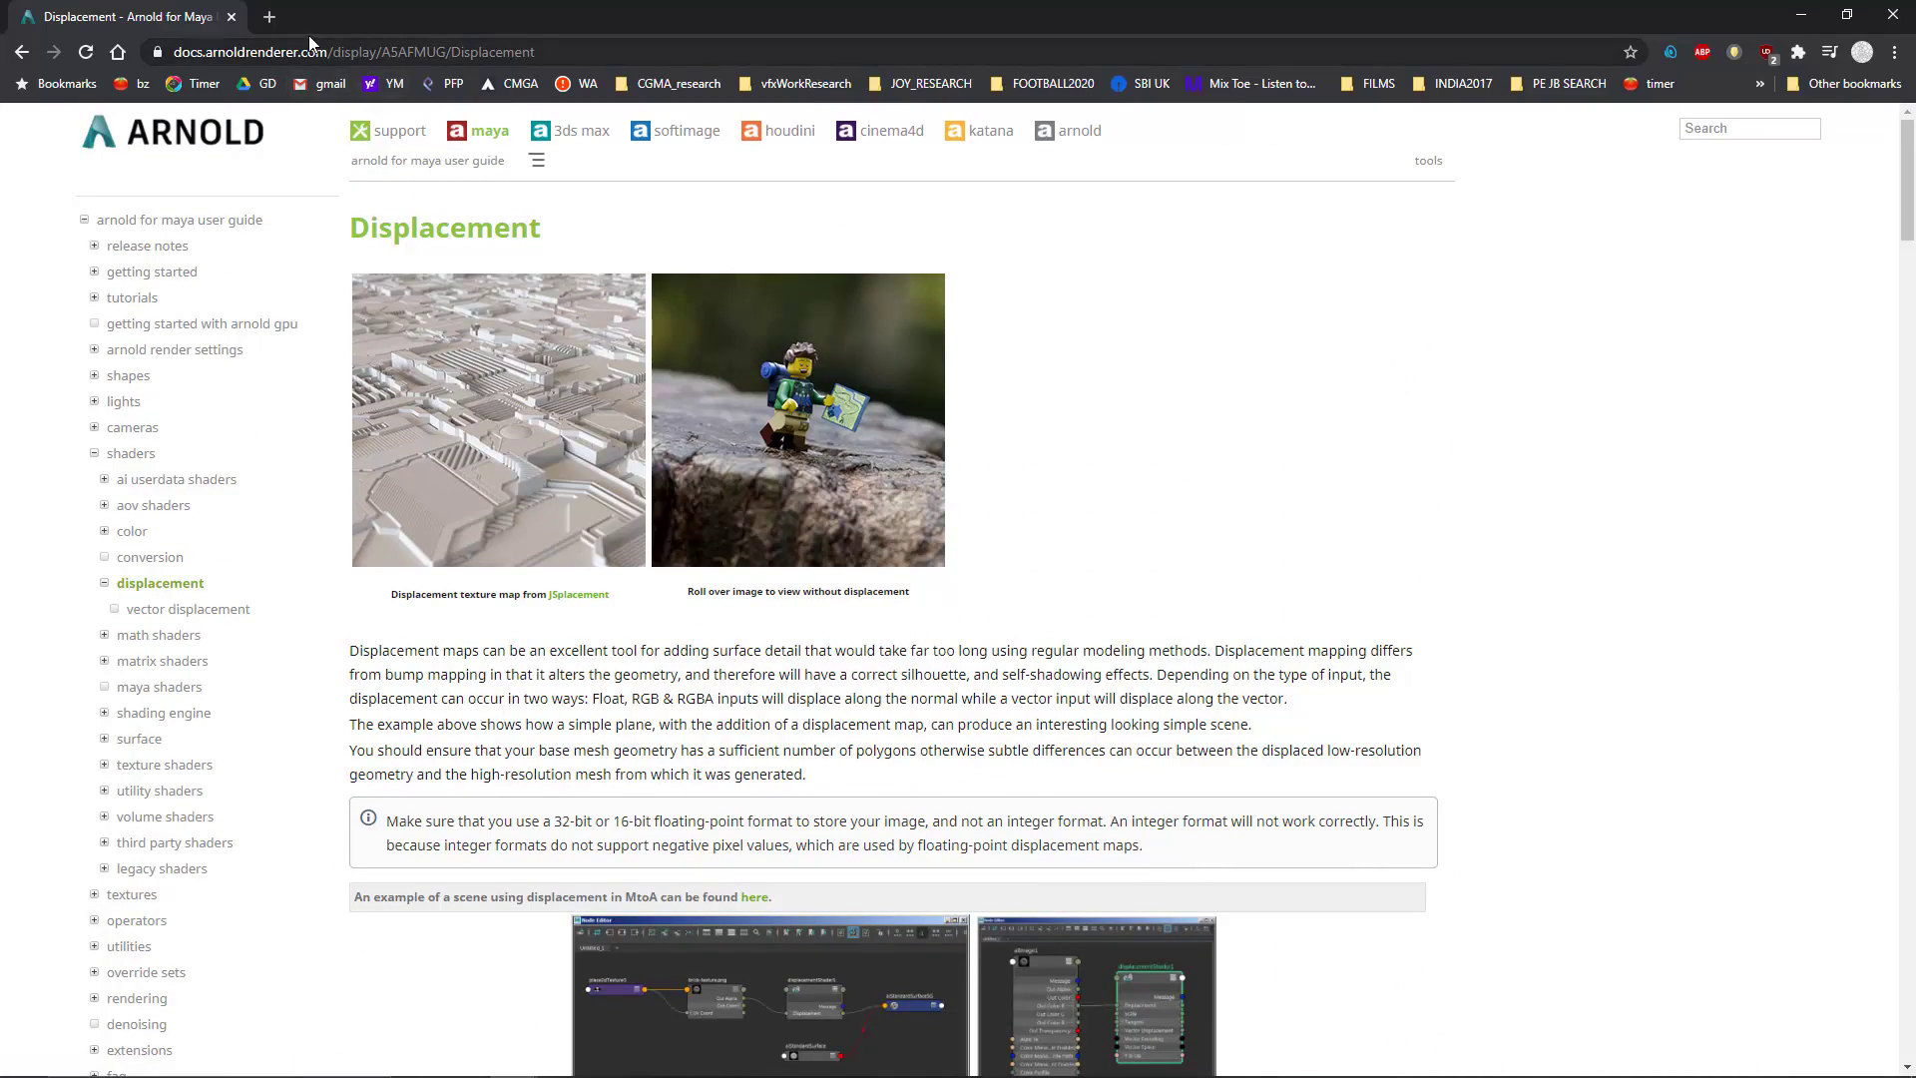
Step: Search the web for Arnold displacement documentation in a new tab and open the Arnold for Maya Displacement page
left_click(272, 18)
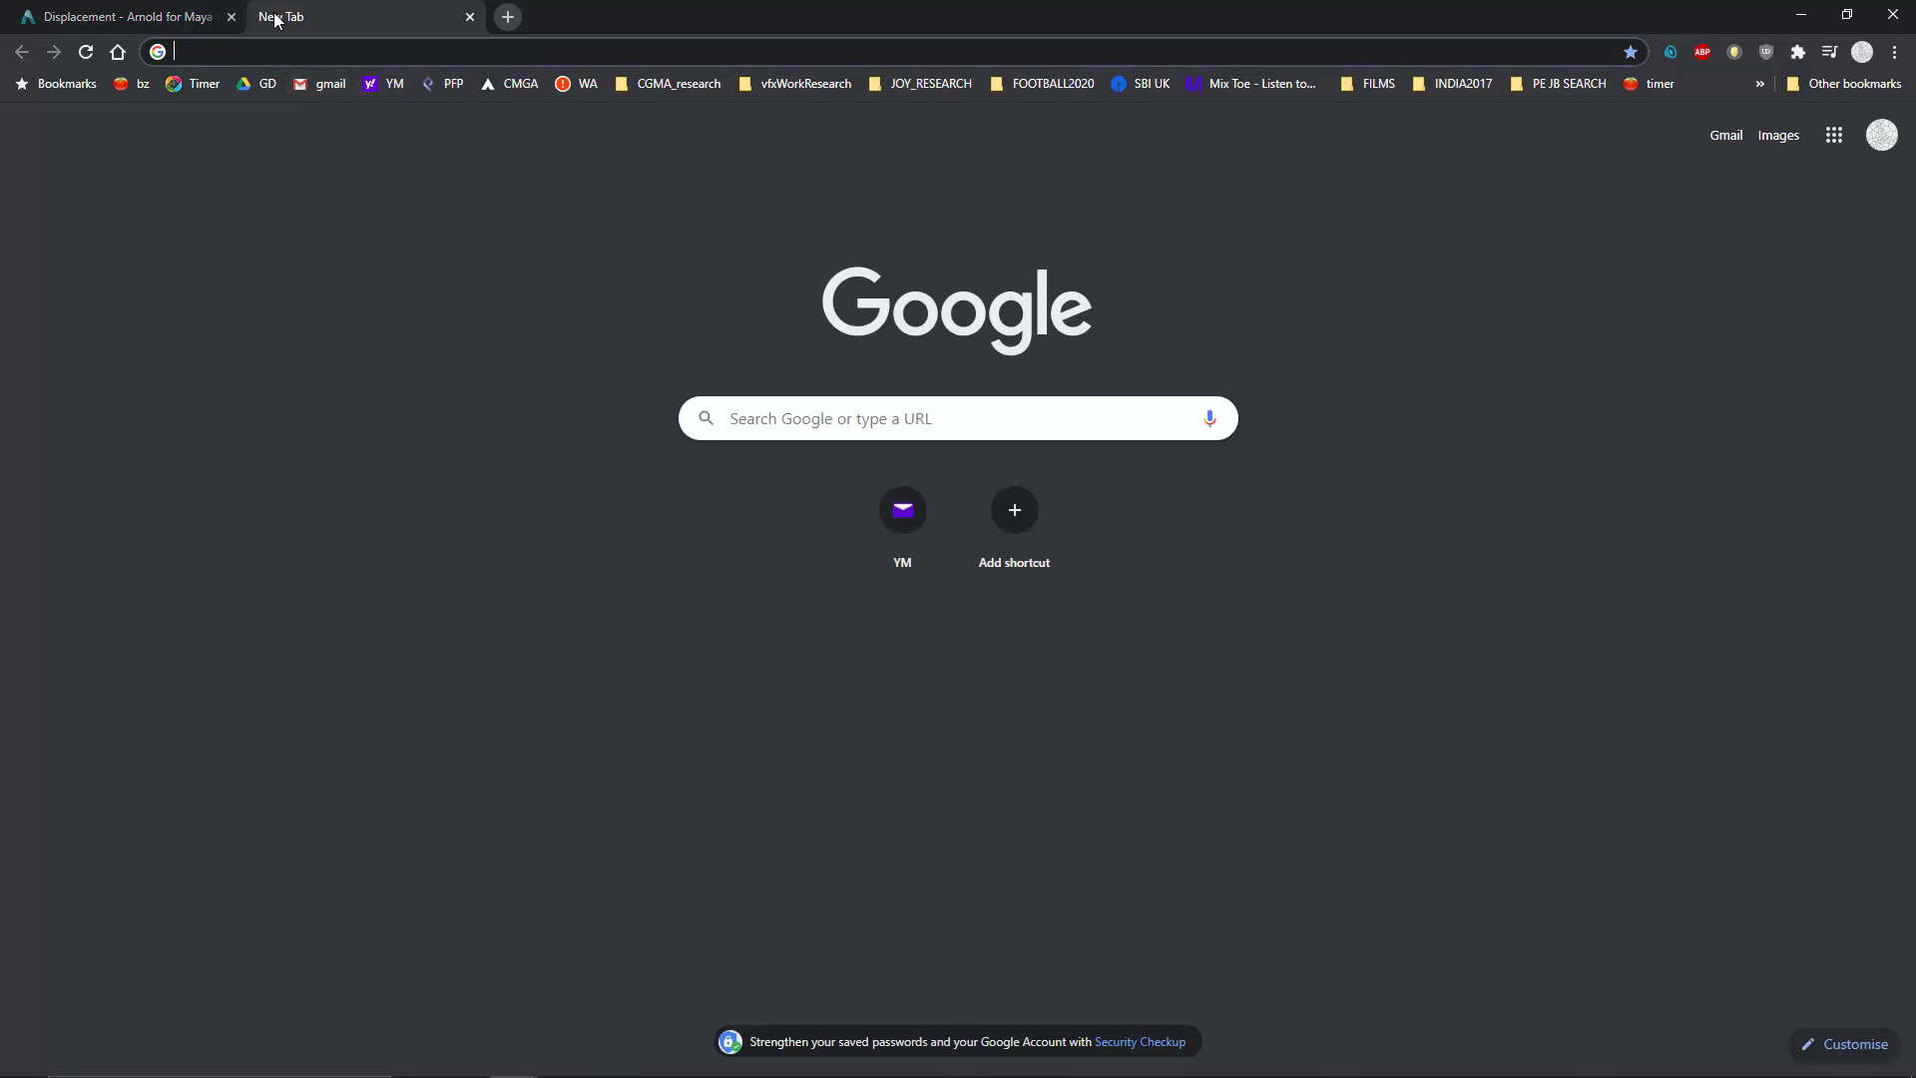
type("arnold ")
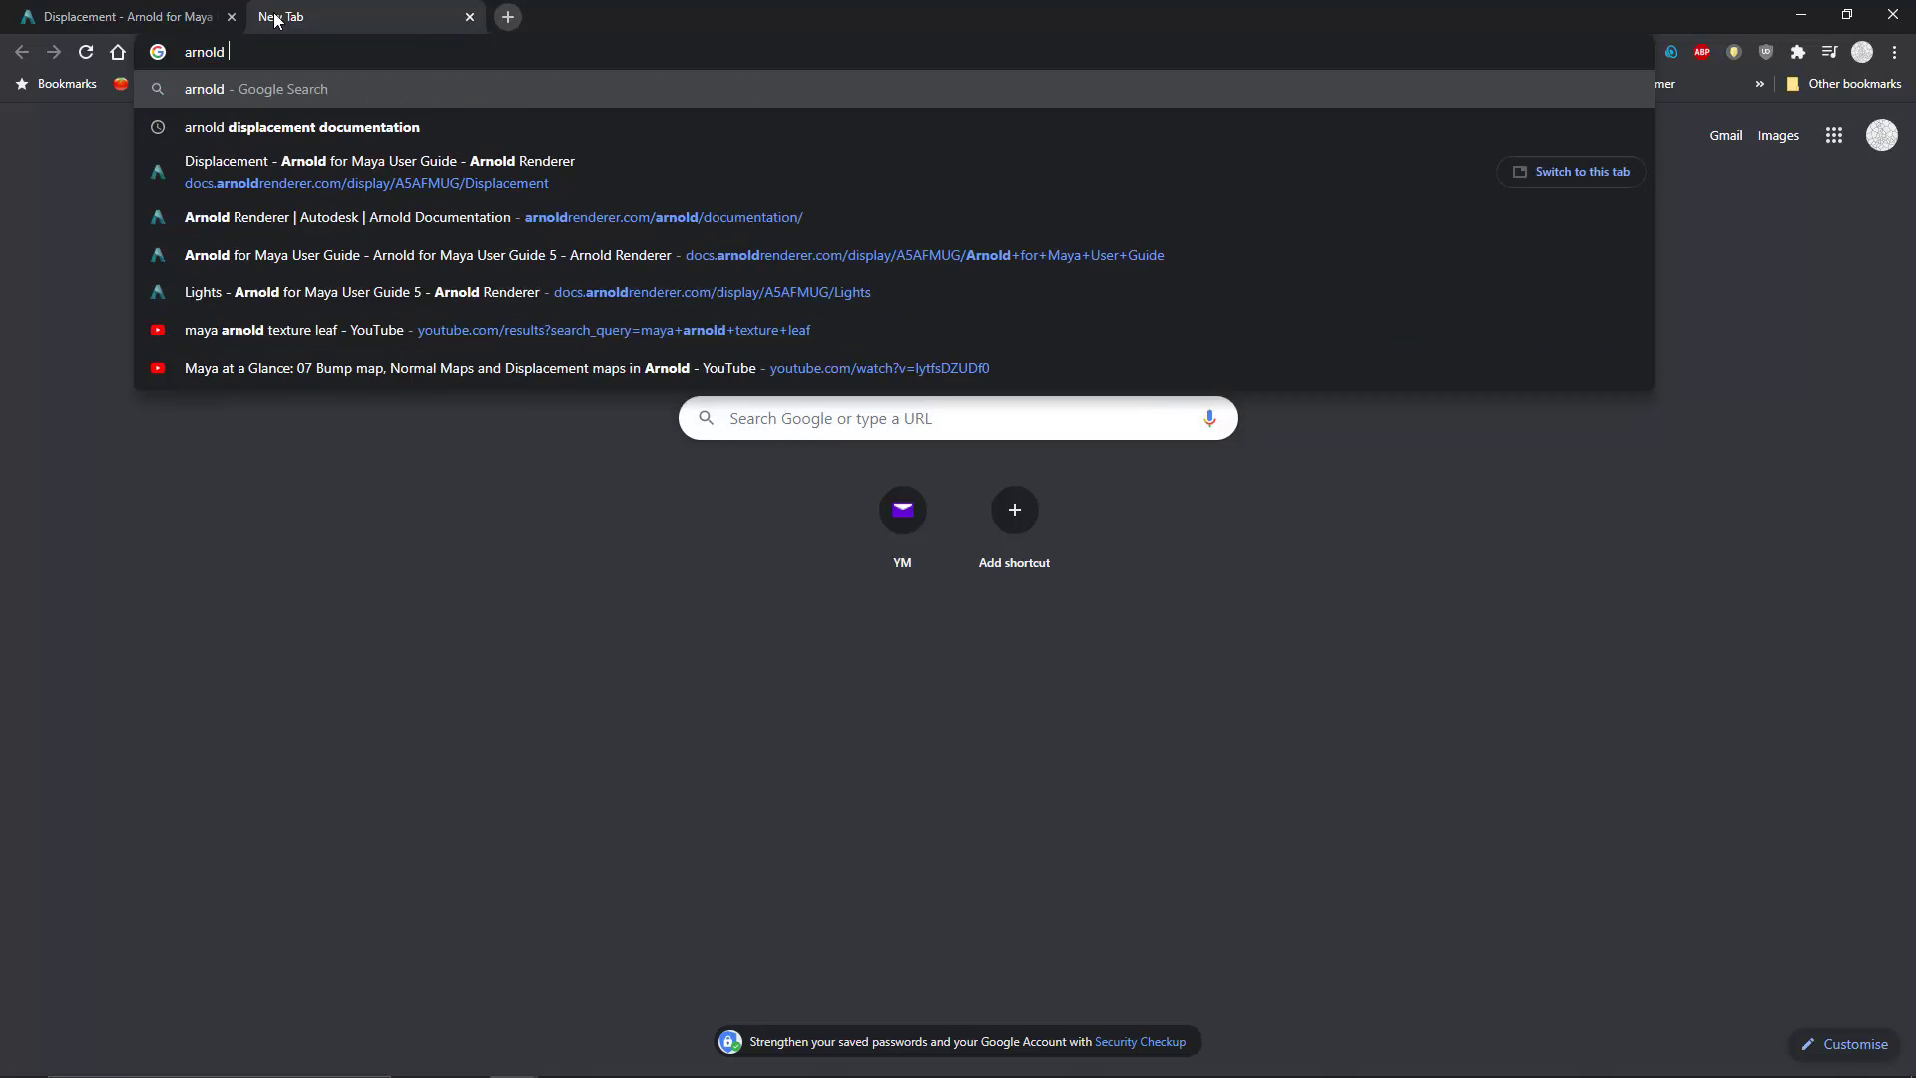
type("displacement documentation")
key("Return")
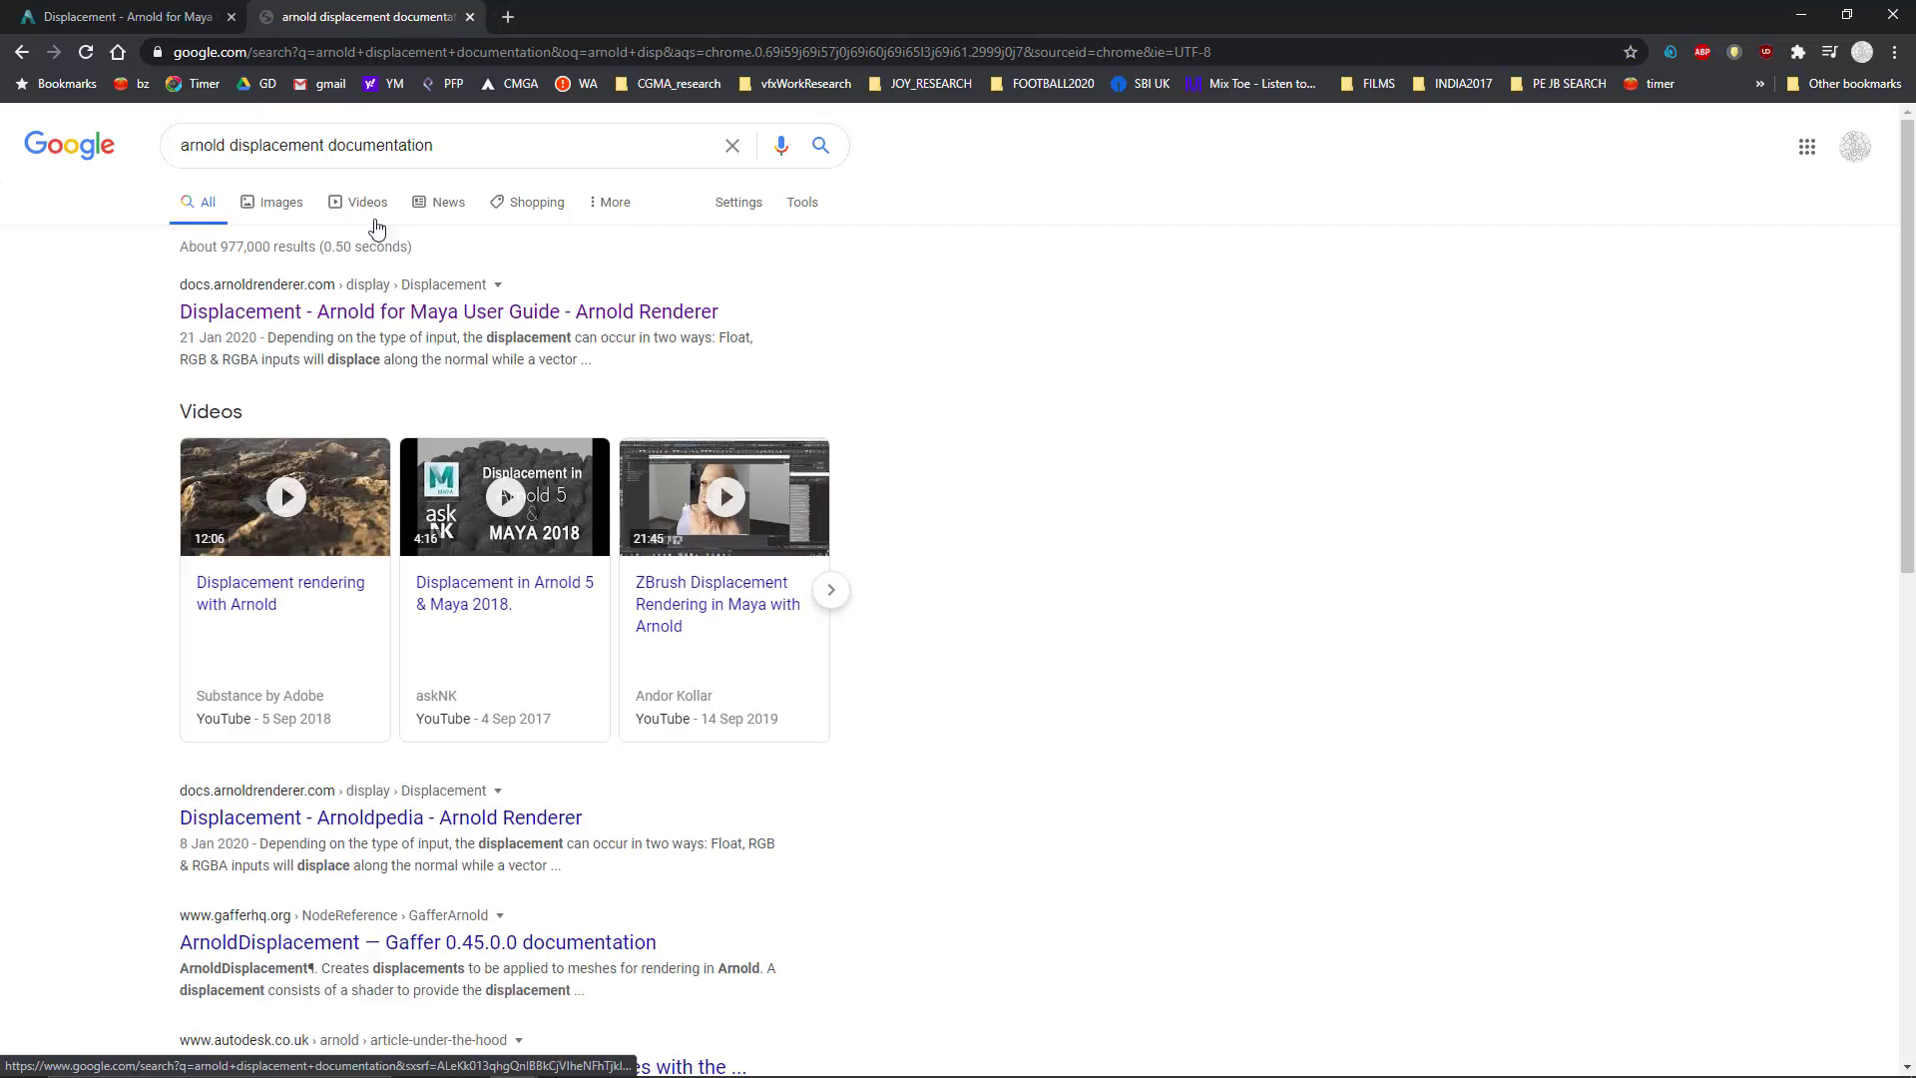
left_click(299, 314)
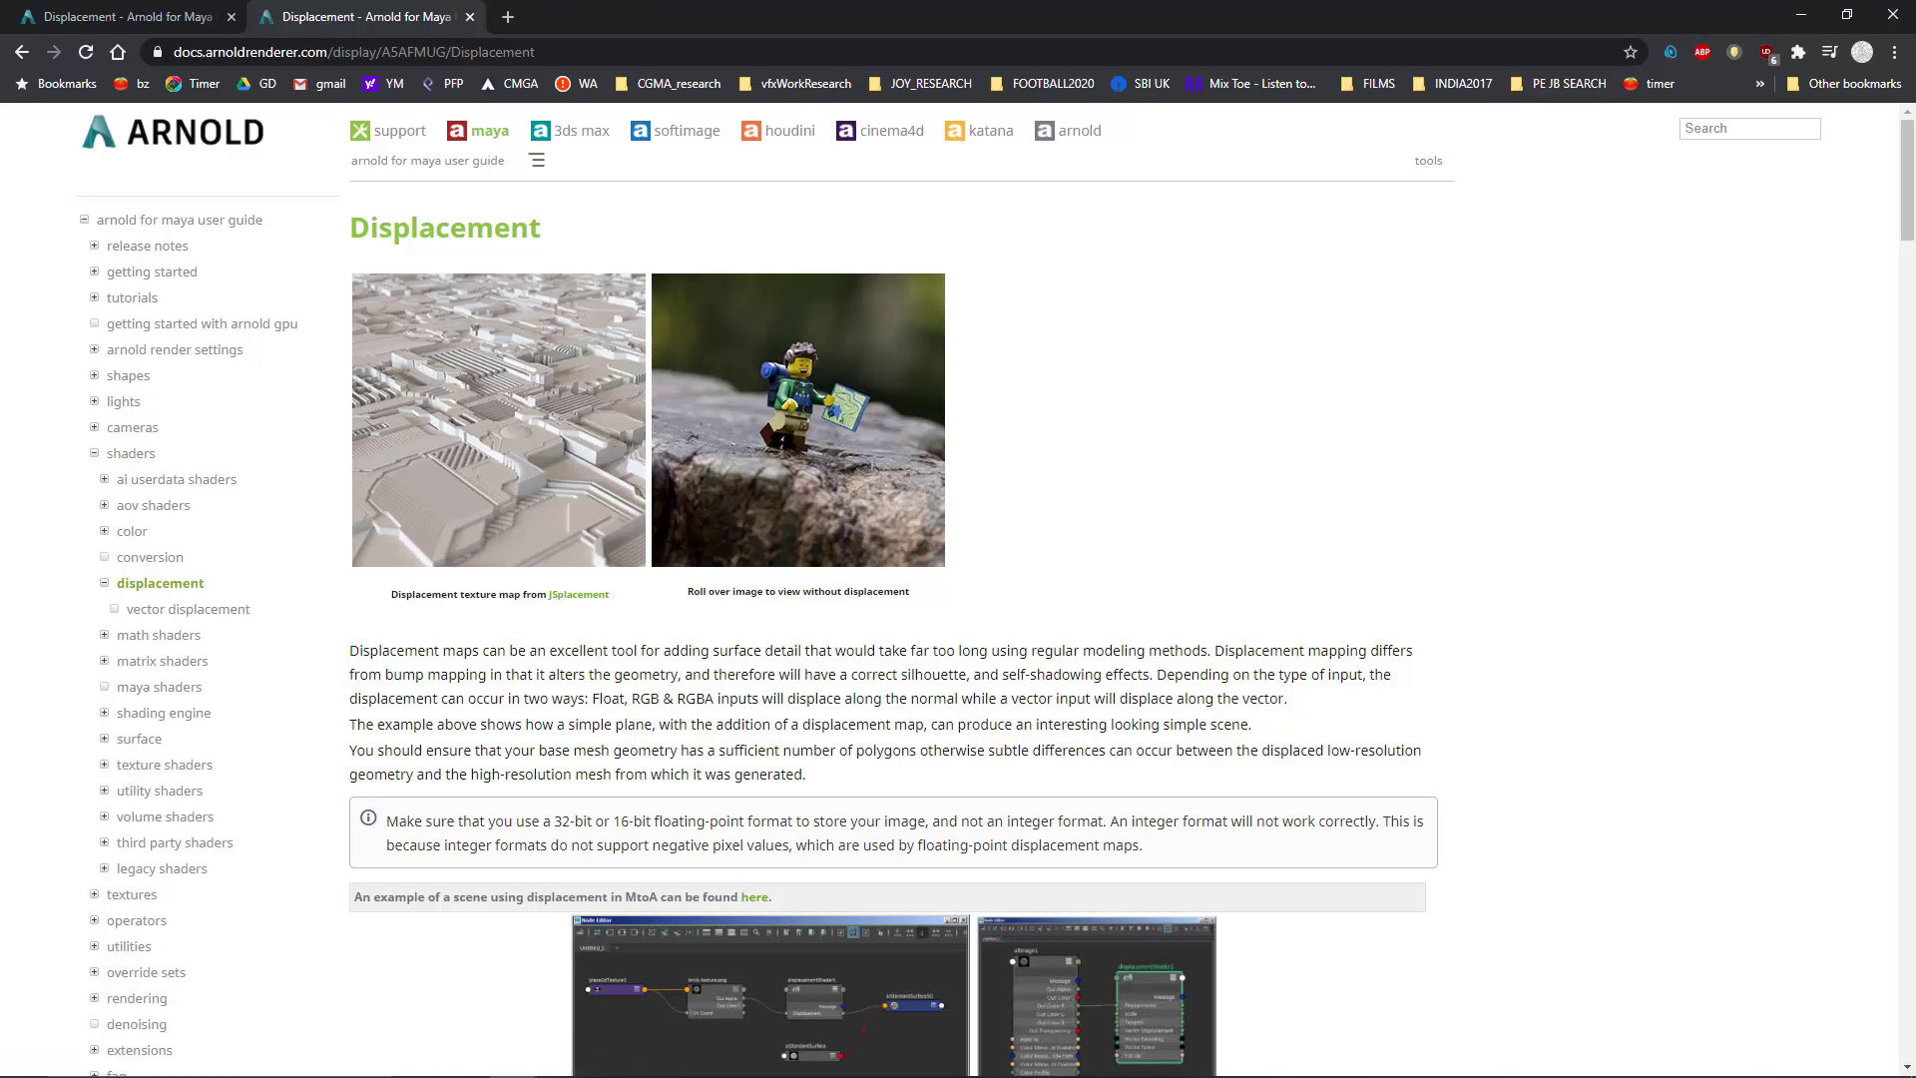
Step: Return to Maya and inspect the rendered building against the plant footage in a maximized Arnold RenderView
left_click(1801, 14)
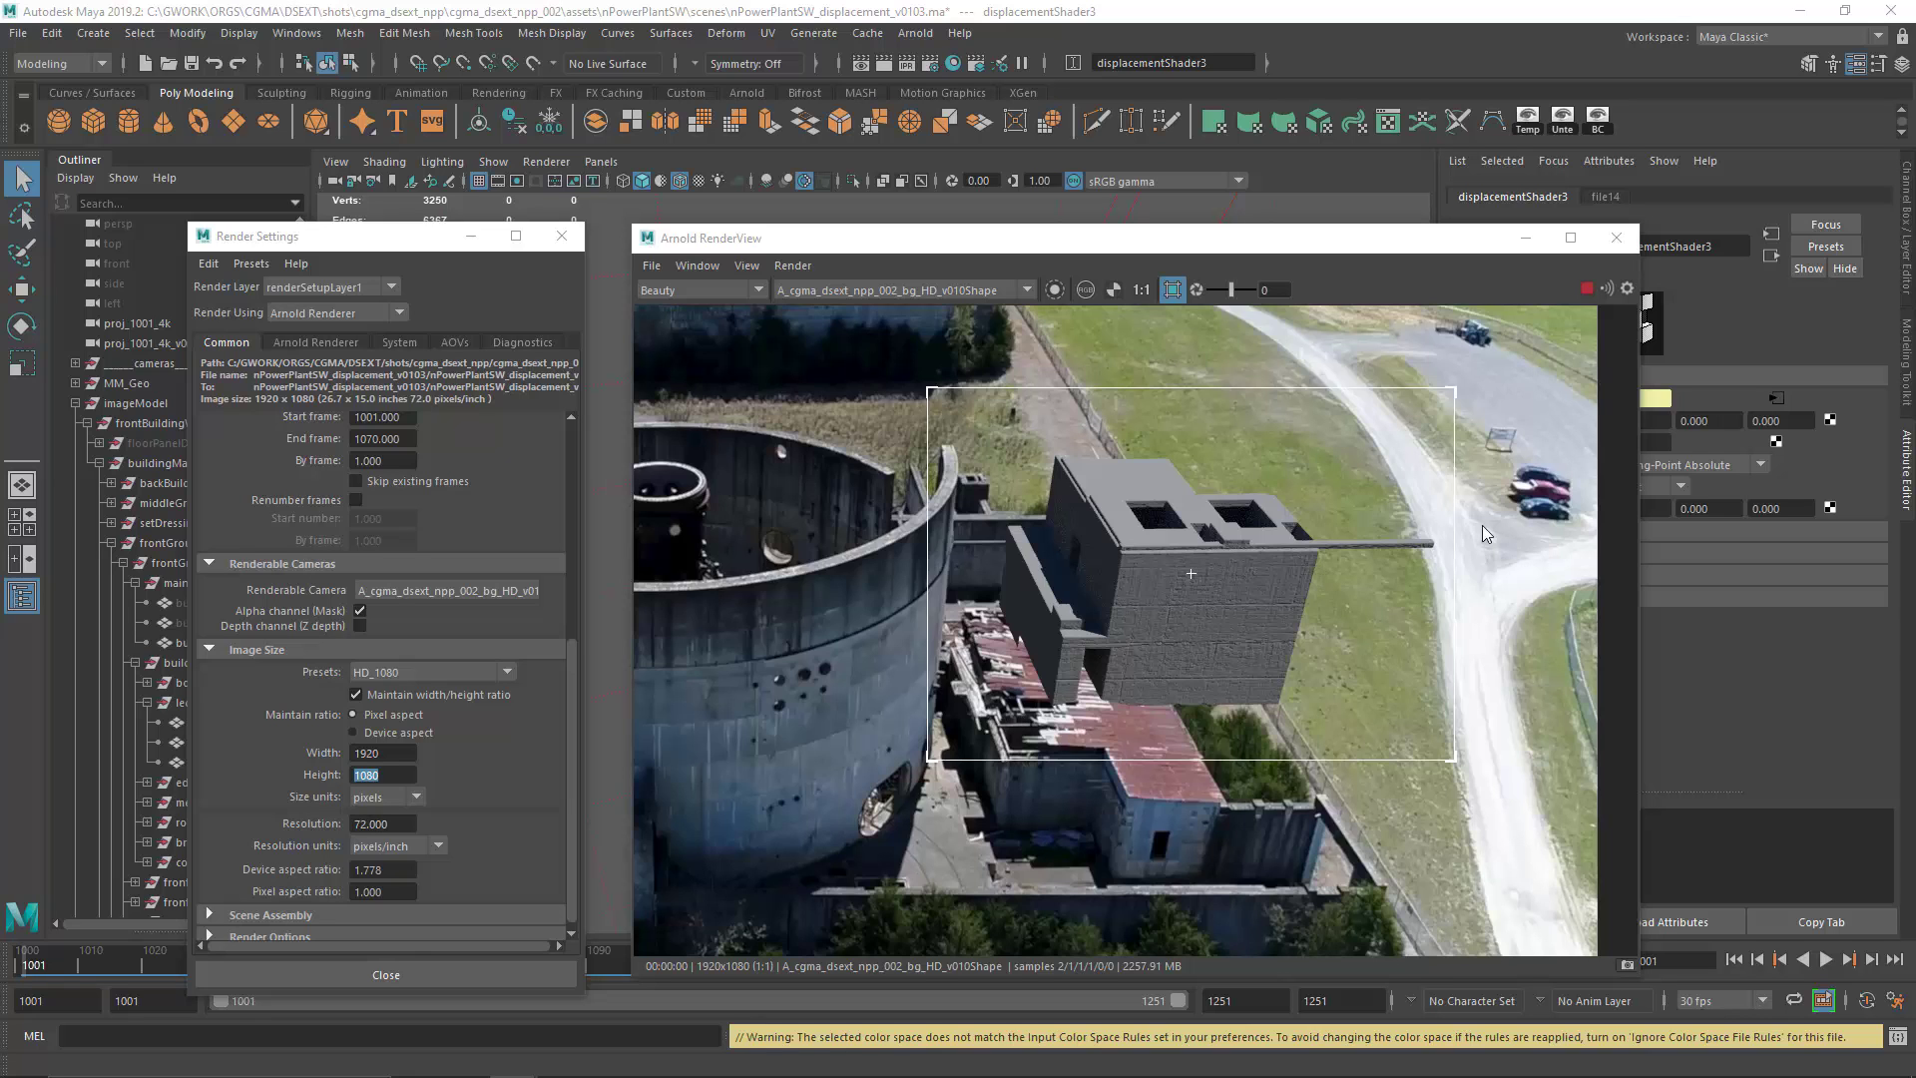
left_click(1570, 238)
left_click_drag(714, 720, 1050, 733)
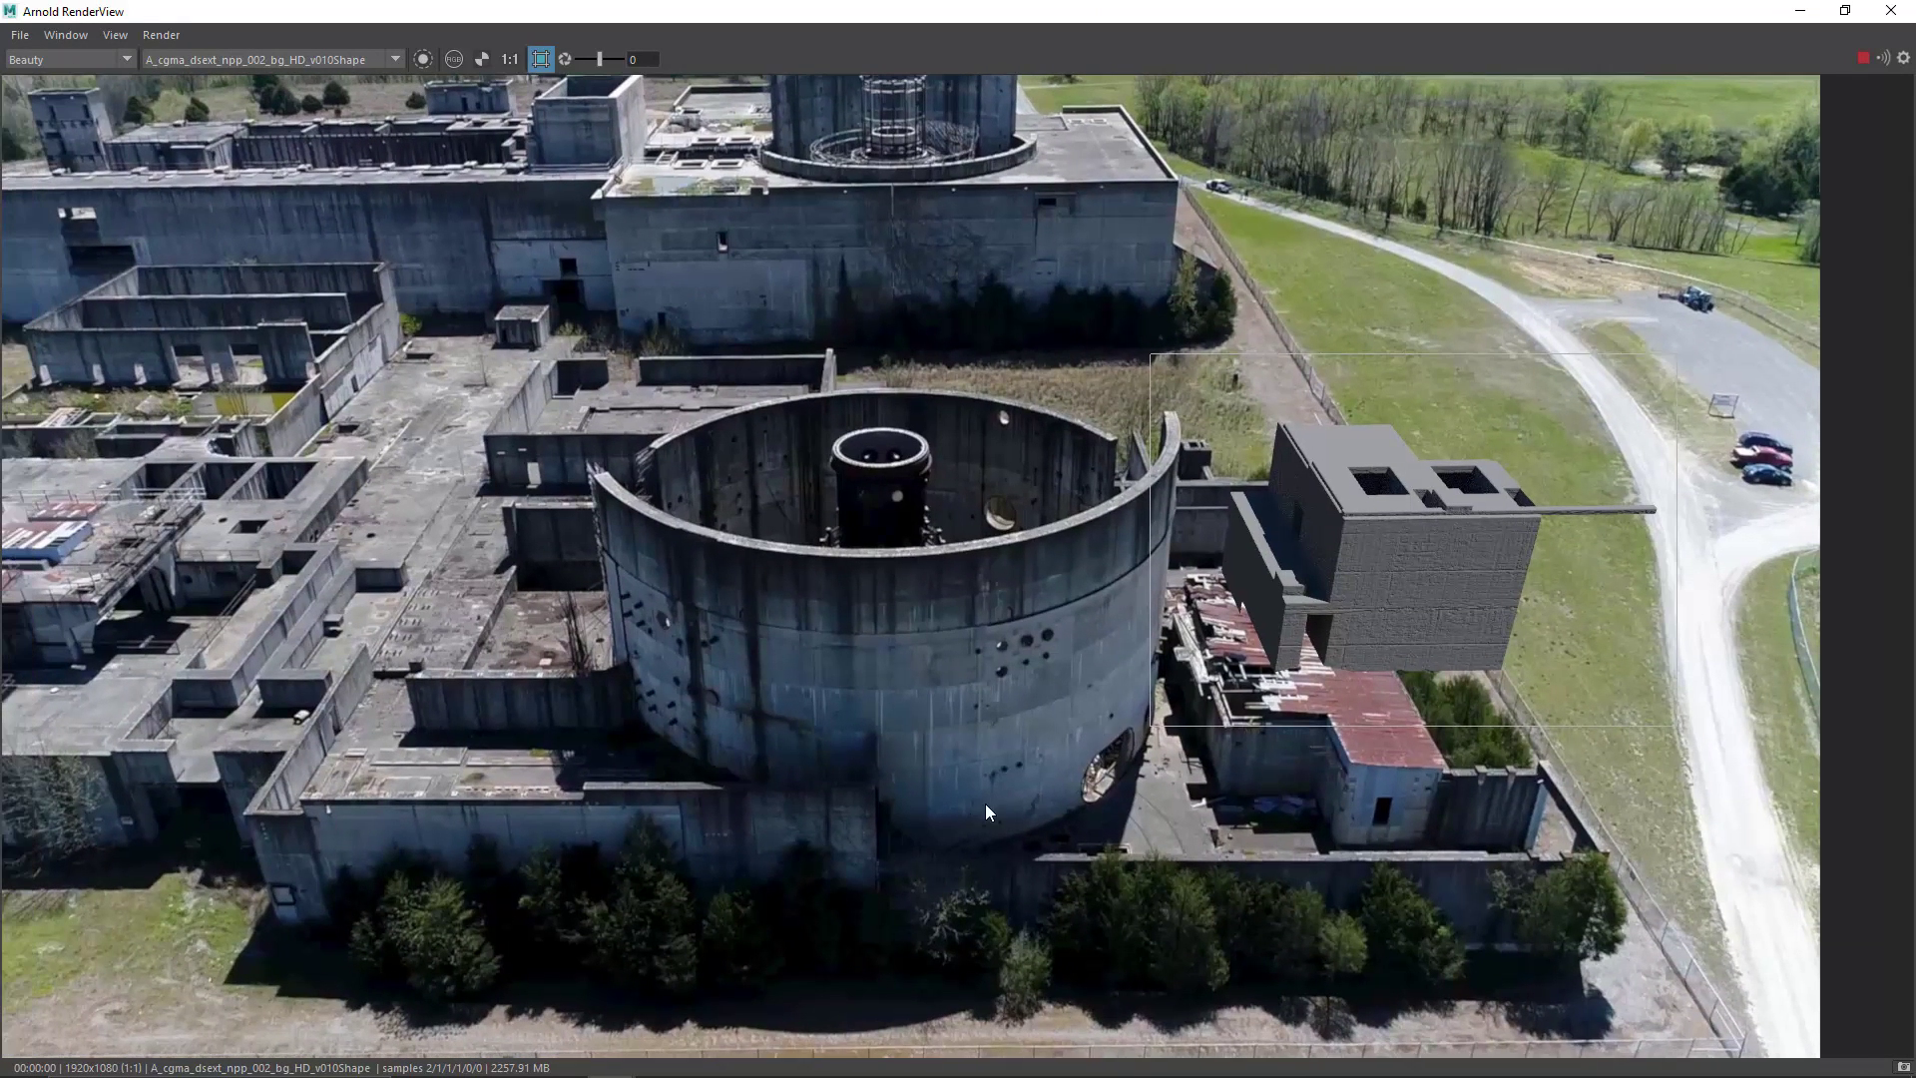
left_click_drag(985, 804, 1045, 821)
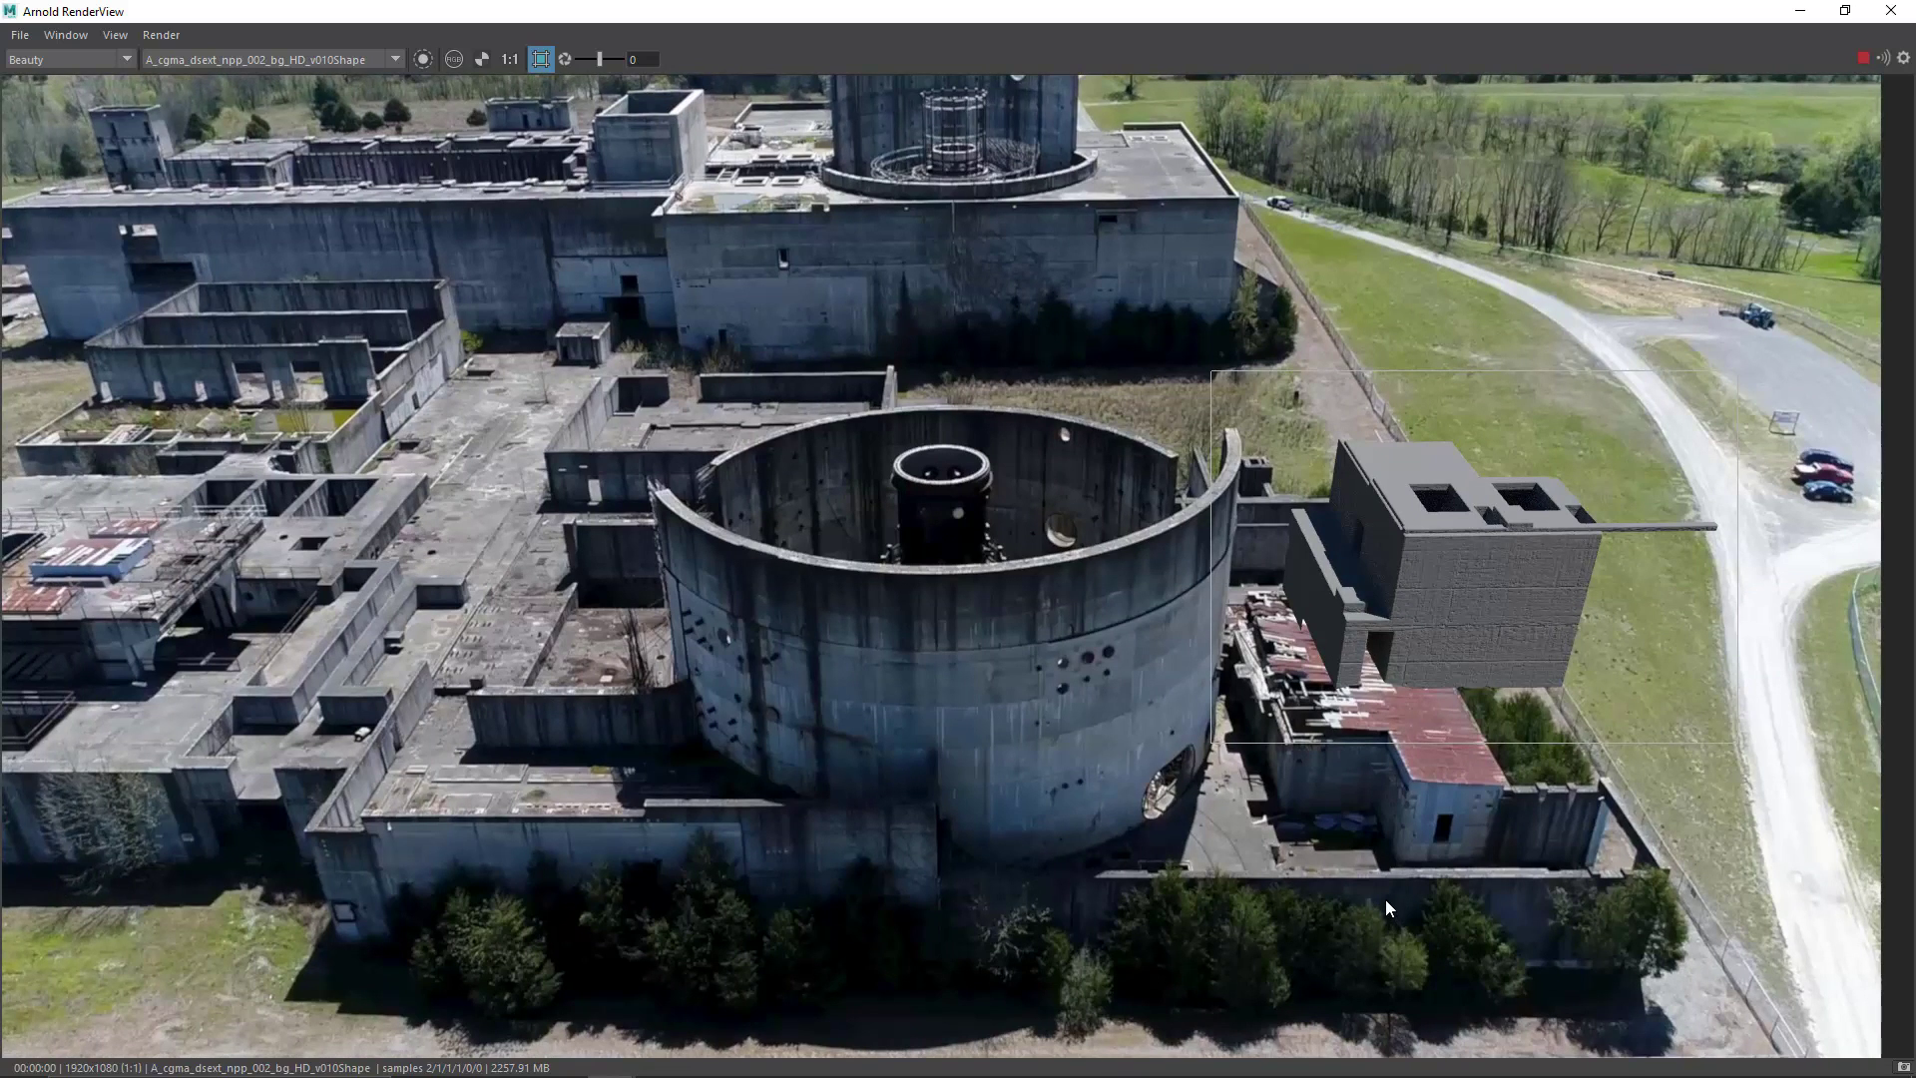
left_click_drag(1385, 899, 1285, 834)
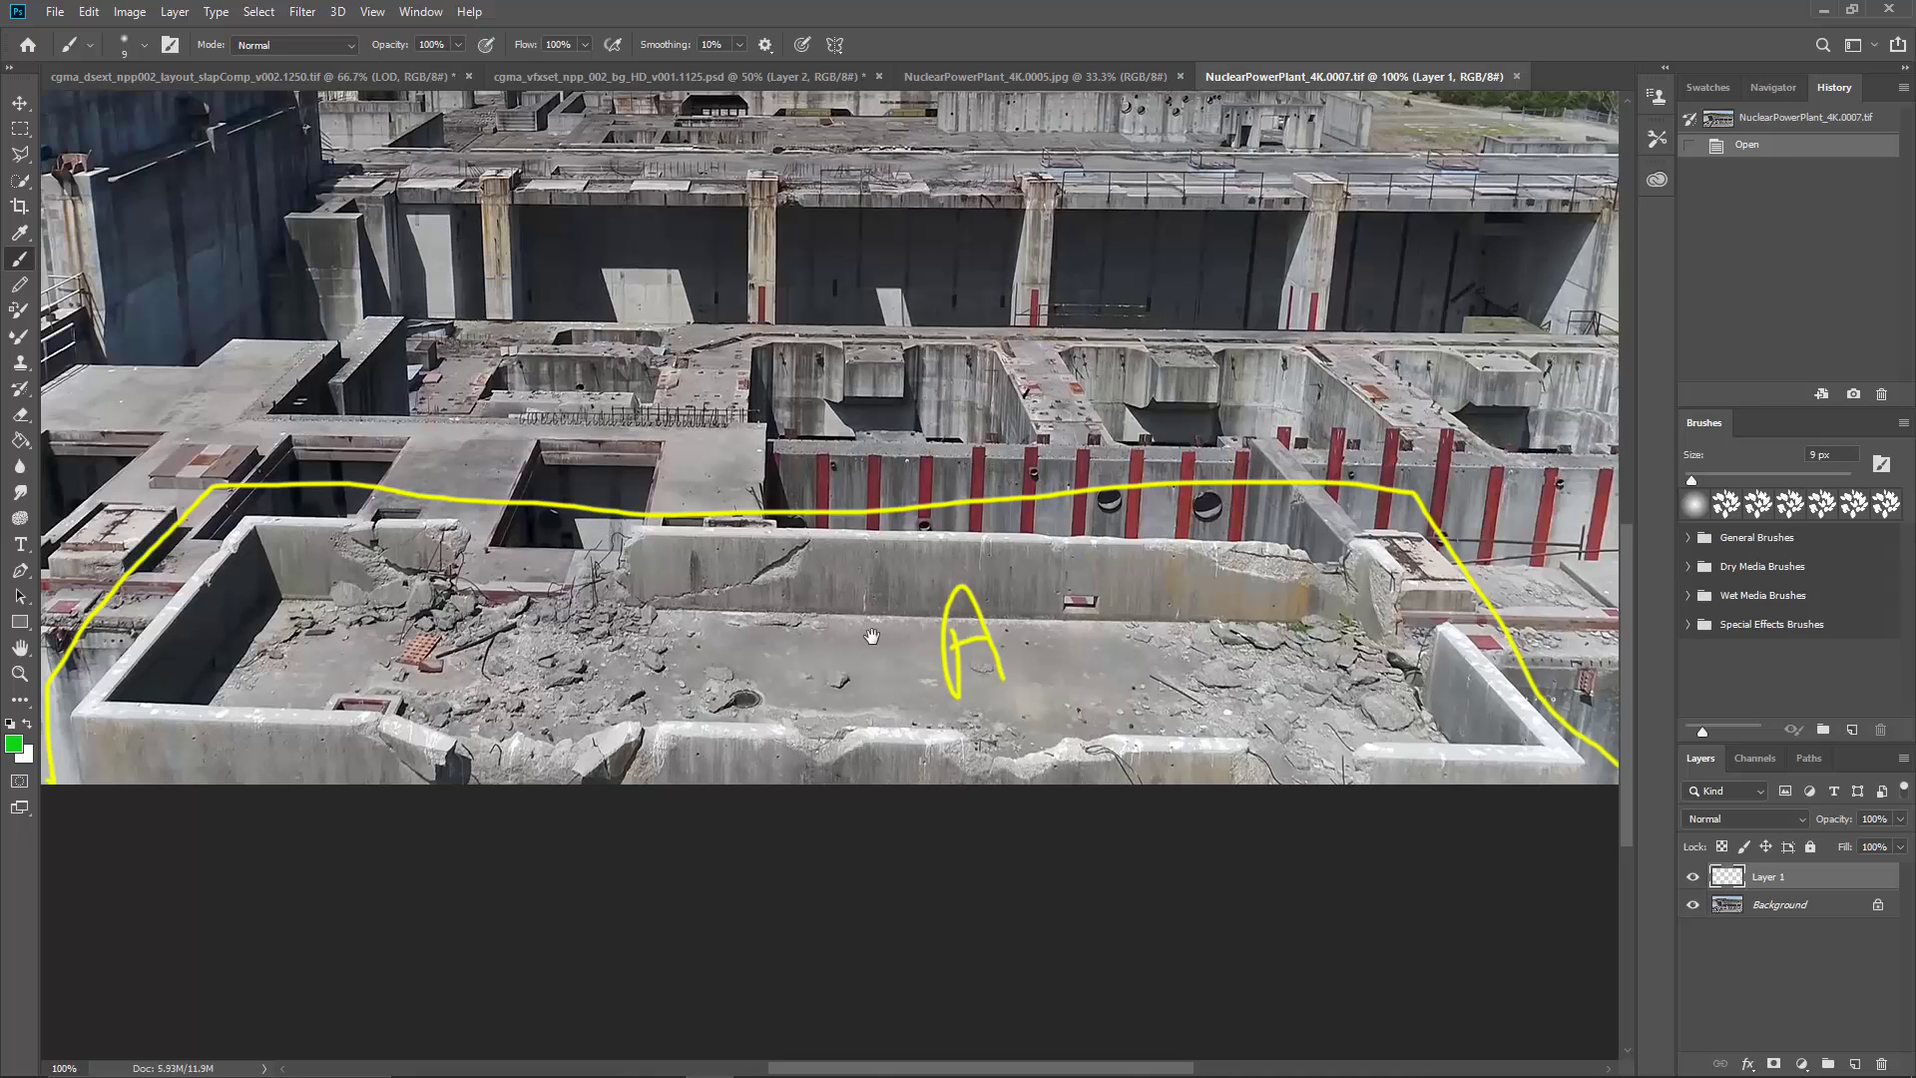
Step: In Photoshop, add a layer to NuclearPowerPlant_4K.0007.tif and outline the cracked rear wall panel in zone A in green with a 6 px brush
mouse_move(871, 635)
left_mouse_down()
mouse_move(748, 603)
mouse_move(1006, 583)
mouse_move(1101, 604)
left_mouse_up()
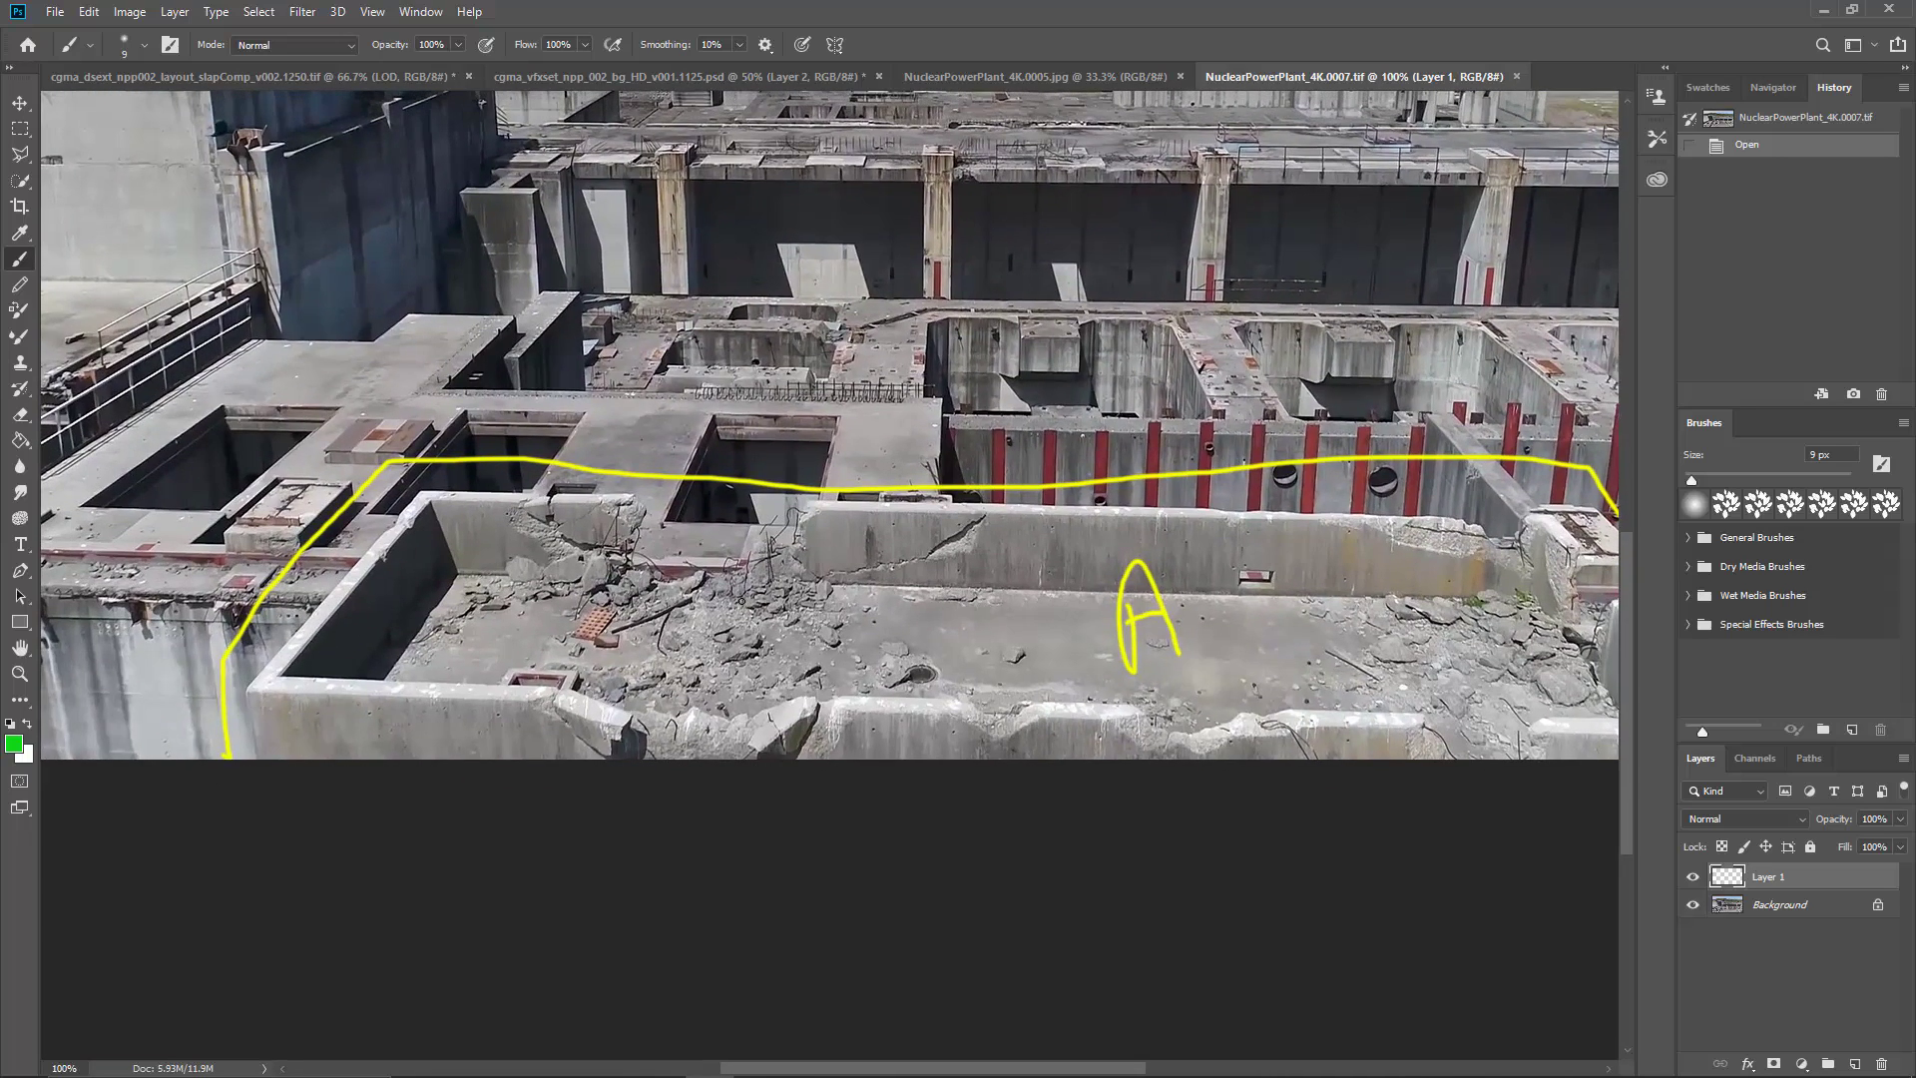
key("ctrl+minus")
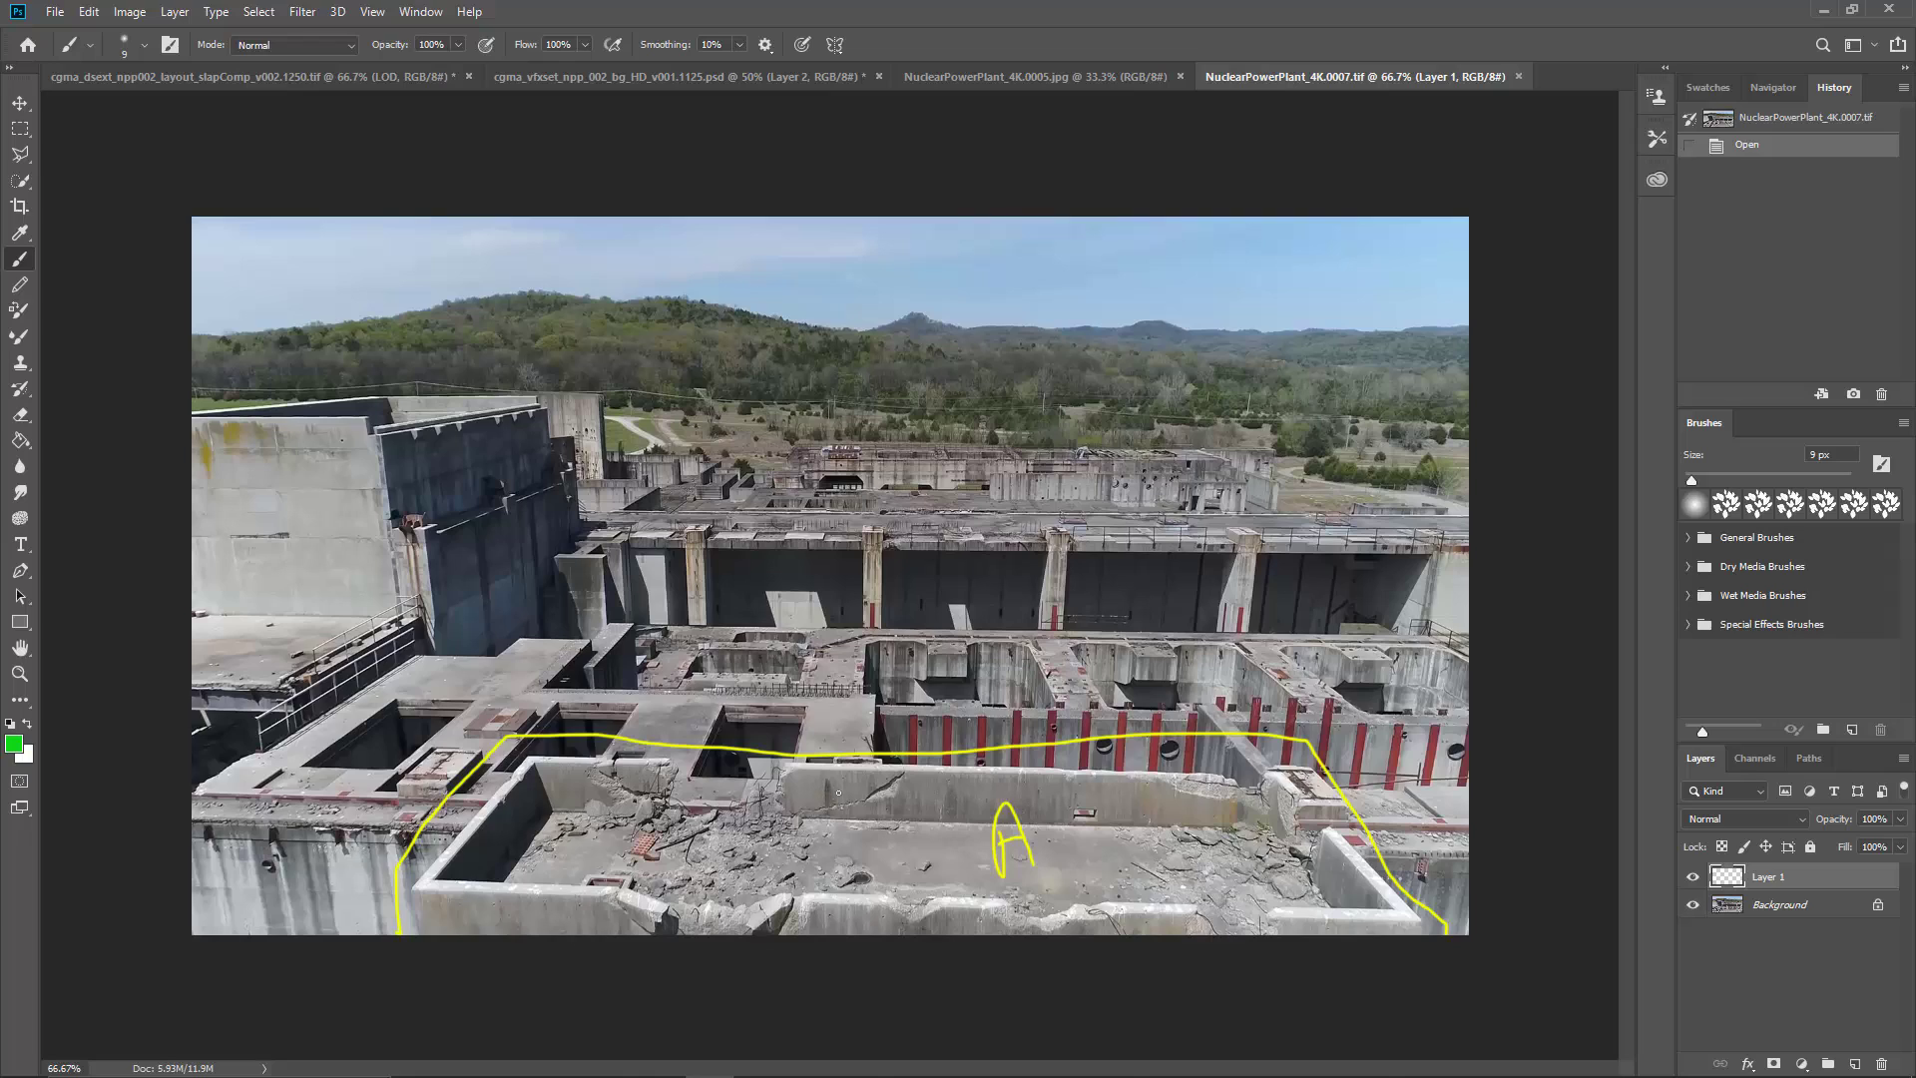
key("ctrl+1")
mouse_move(889, 782)
left_mouse_down()
mouse_move(722, 569)
mouse_move(748, 482)
left_mouse_up()
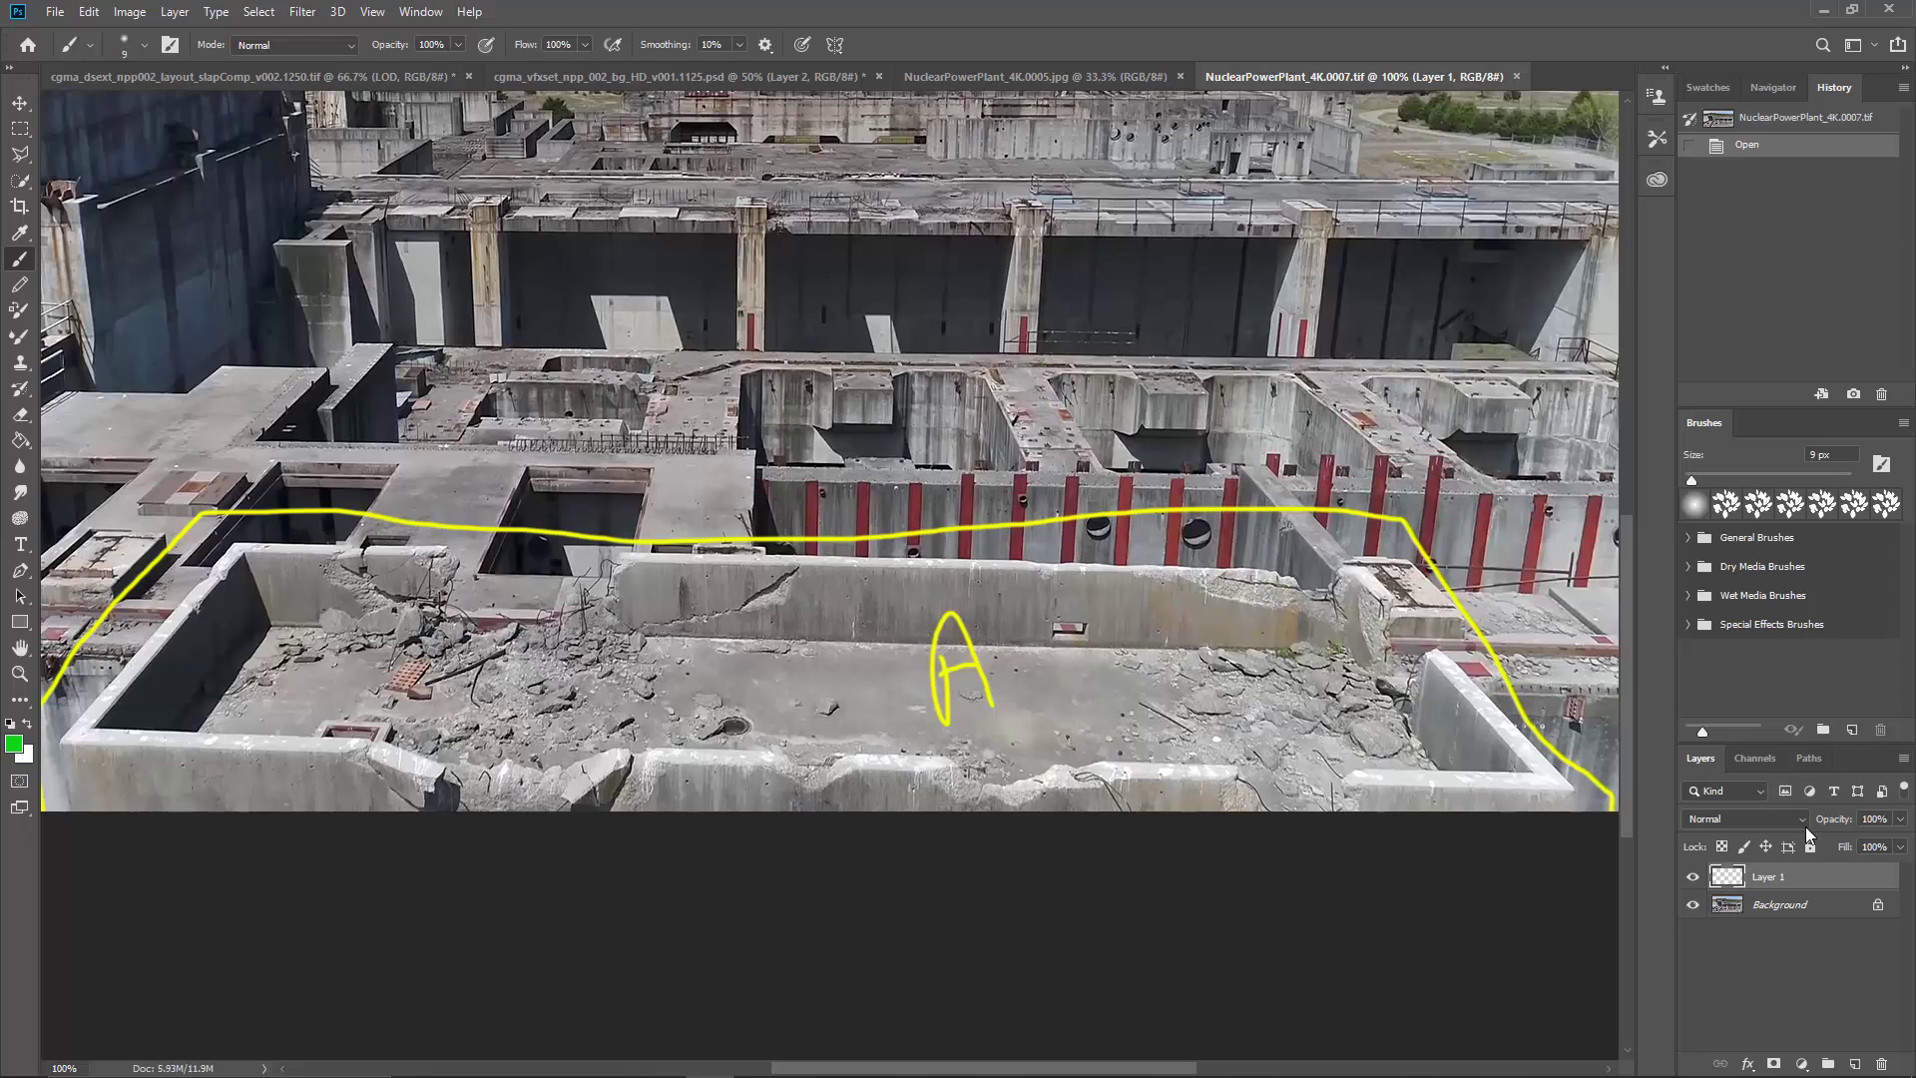
left_click(1853, 1063)
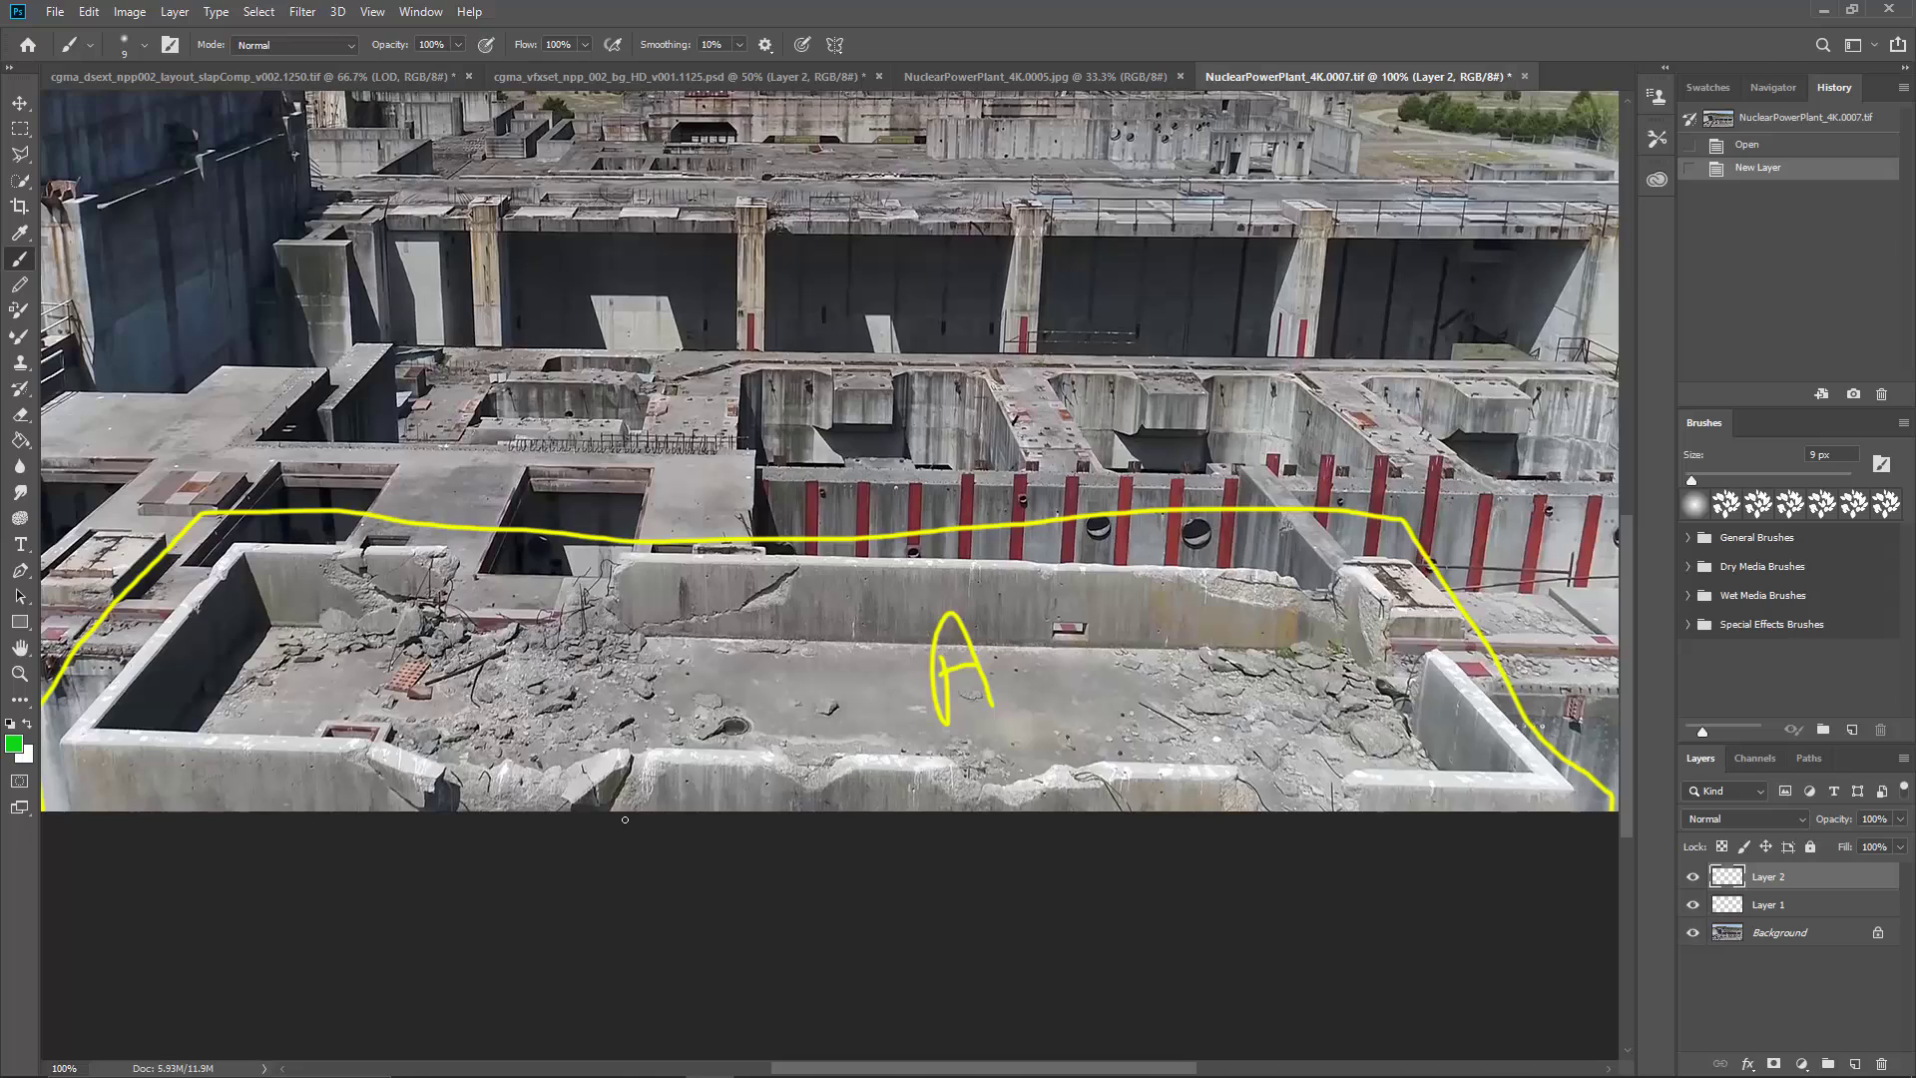
key("ctrl+plus")
mouse_move(623, 698)
left_mouse_down()
mouse_move(799, 556)
mouse_move(884, 515)
left_mouse_up()
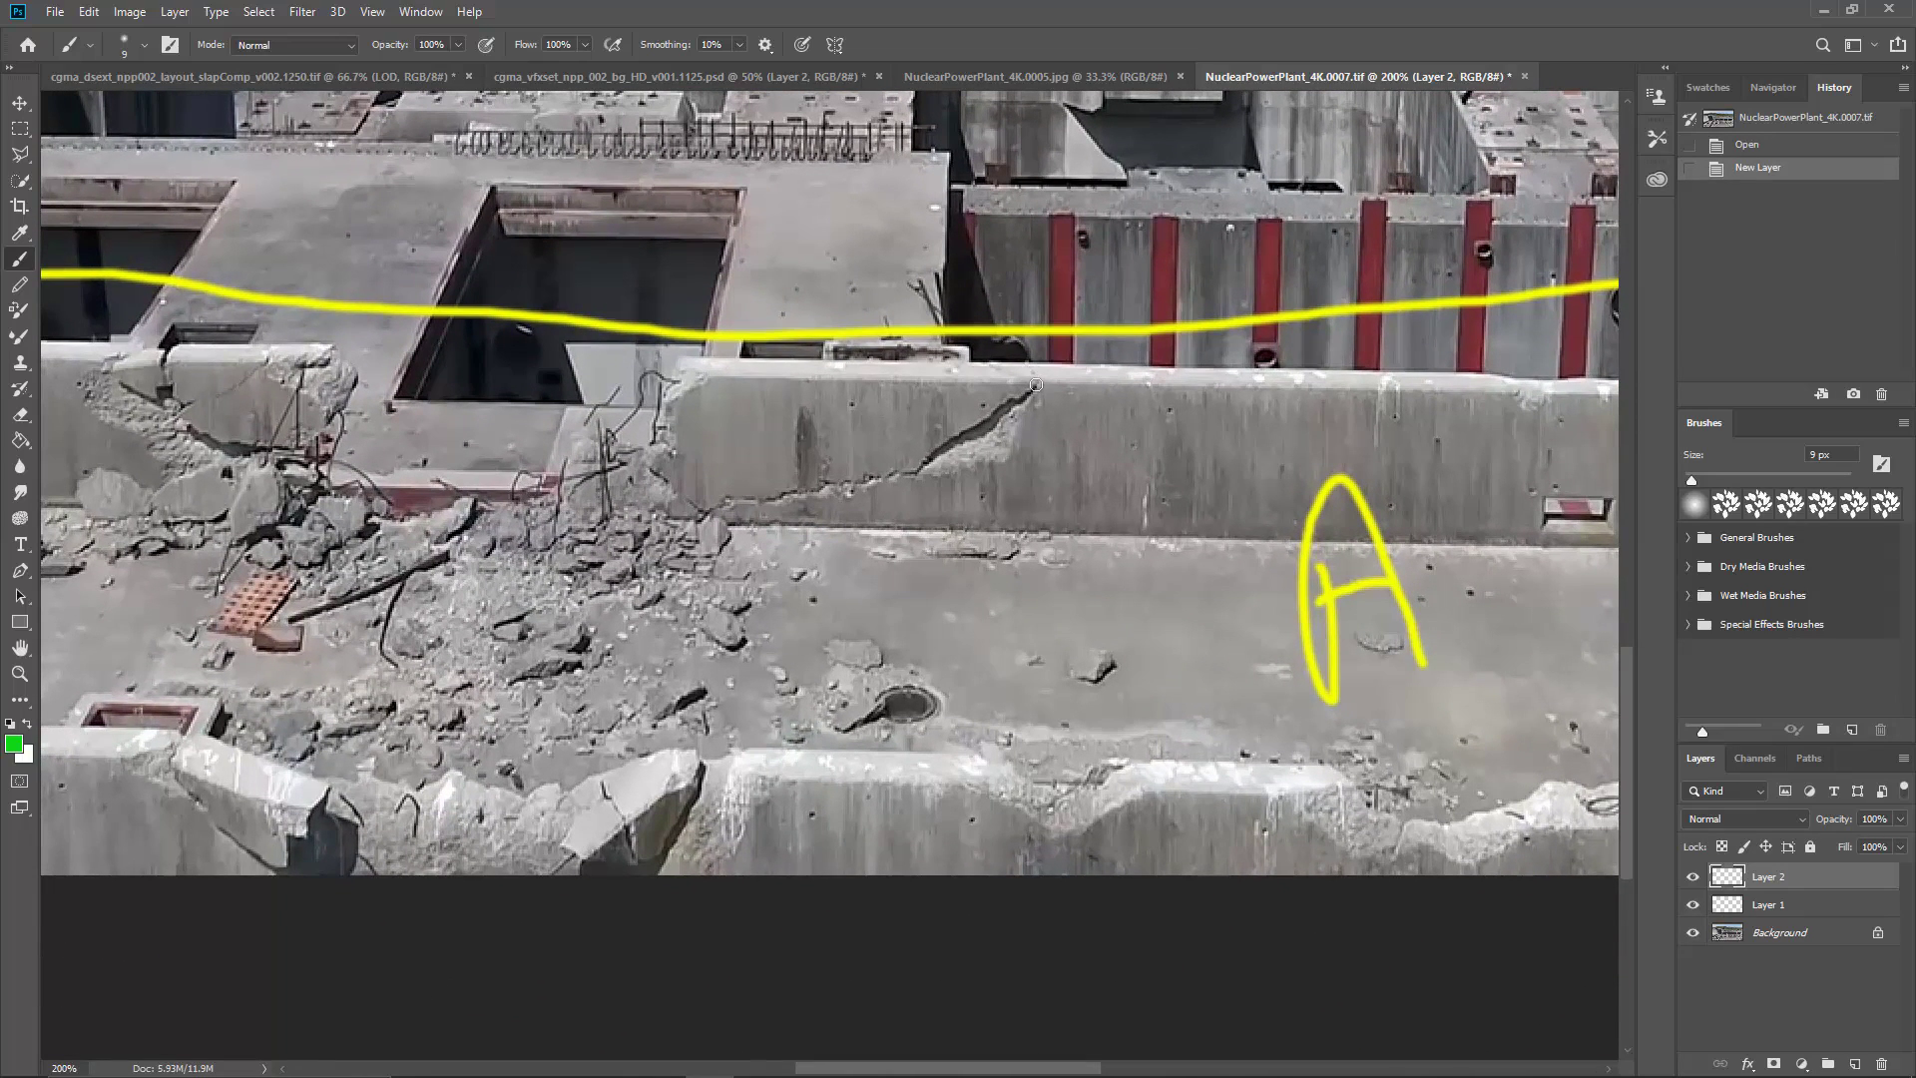
key("bracketleft")
key("bracketleft")
key("bracketleft")
mouse_move(1037, 385)
left_mouse_down()
mouse_move(911, 467)
mouse_move(755, 501)
mouse_move(691, 505)
mouse_move(643, 465)
mouse_move(681, 363)
mouse_move(1035, 351)
mouse_move(1040, 381)
left_mouse_up()
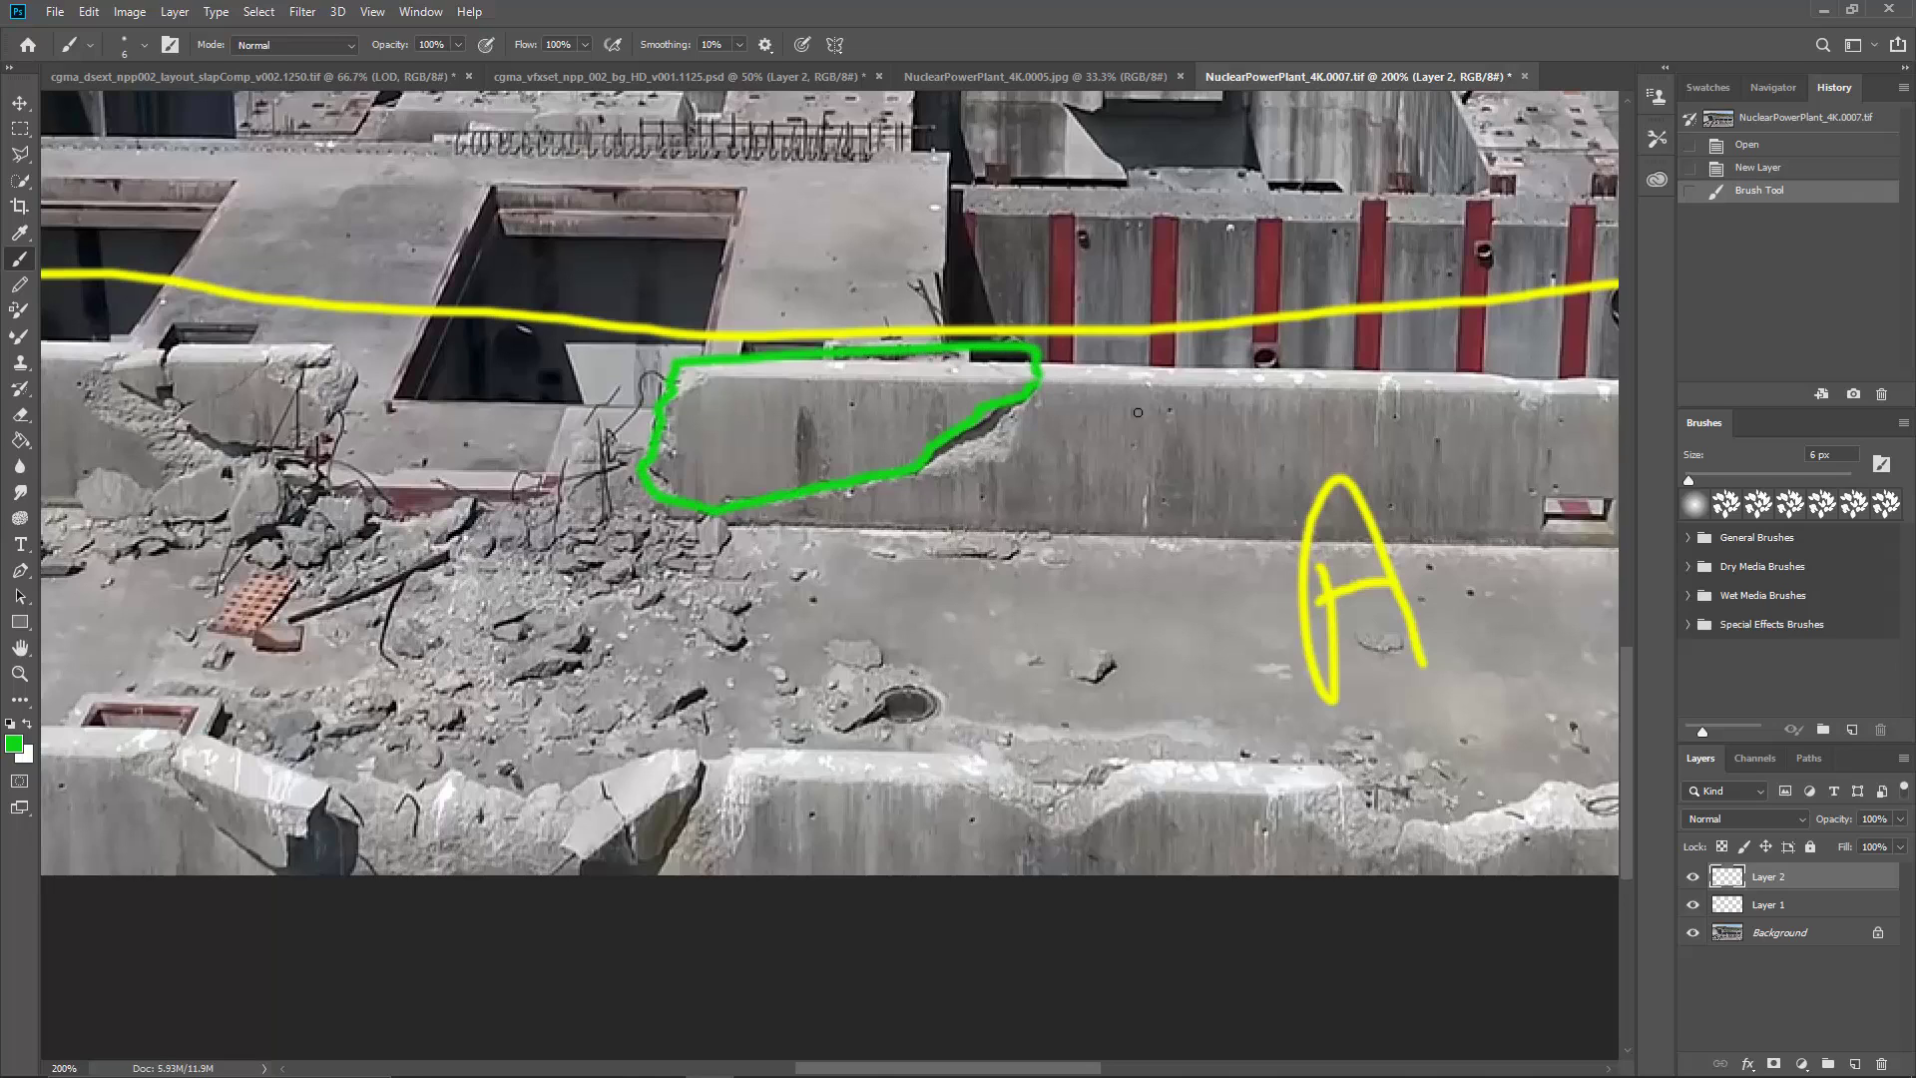
Step: Mark the chipped concrete beside the diagonal crack of the outlined wall panel with green brush strokes
left_click(942, 462)
left_click(964, 451)
left_click(985, 443)
left_click(1008, 436)
left_click(1019, 431)
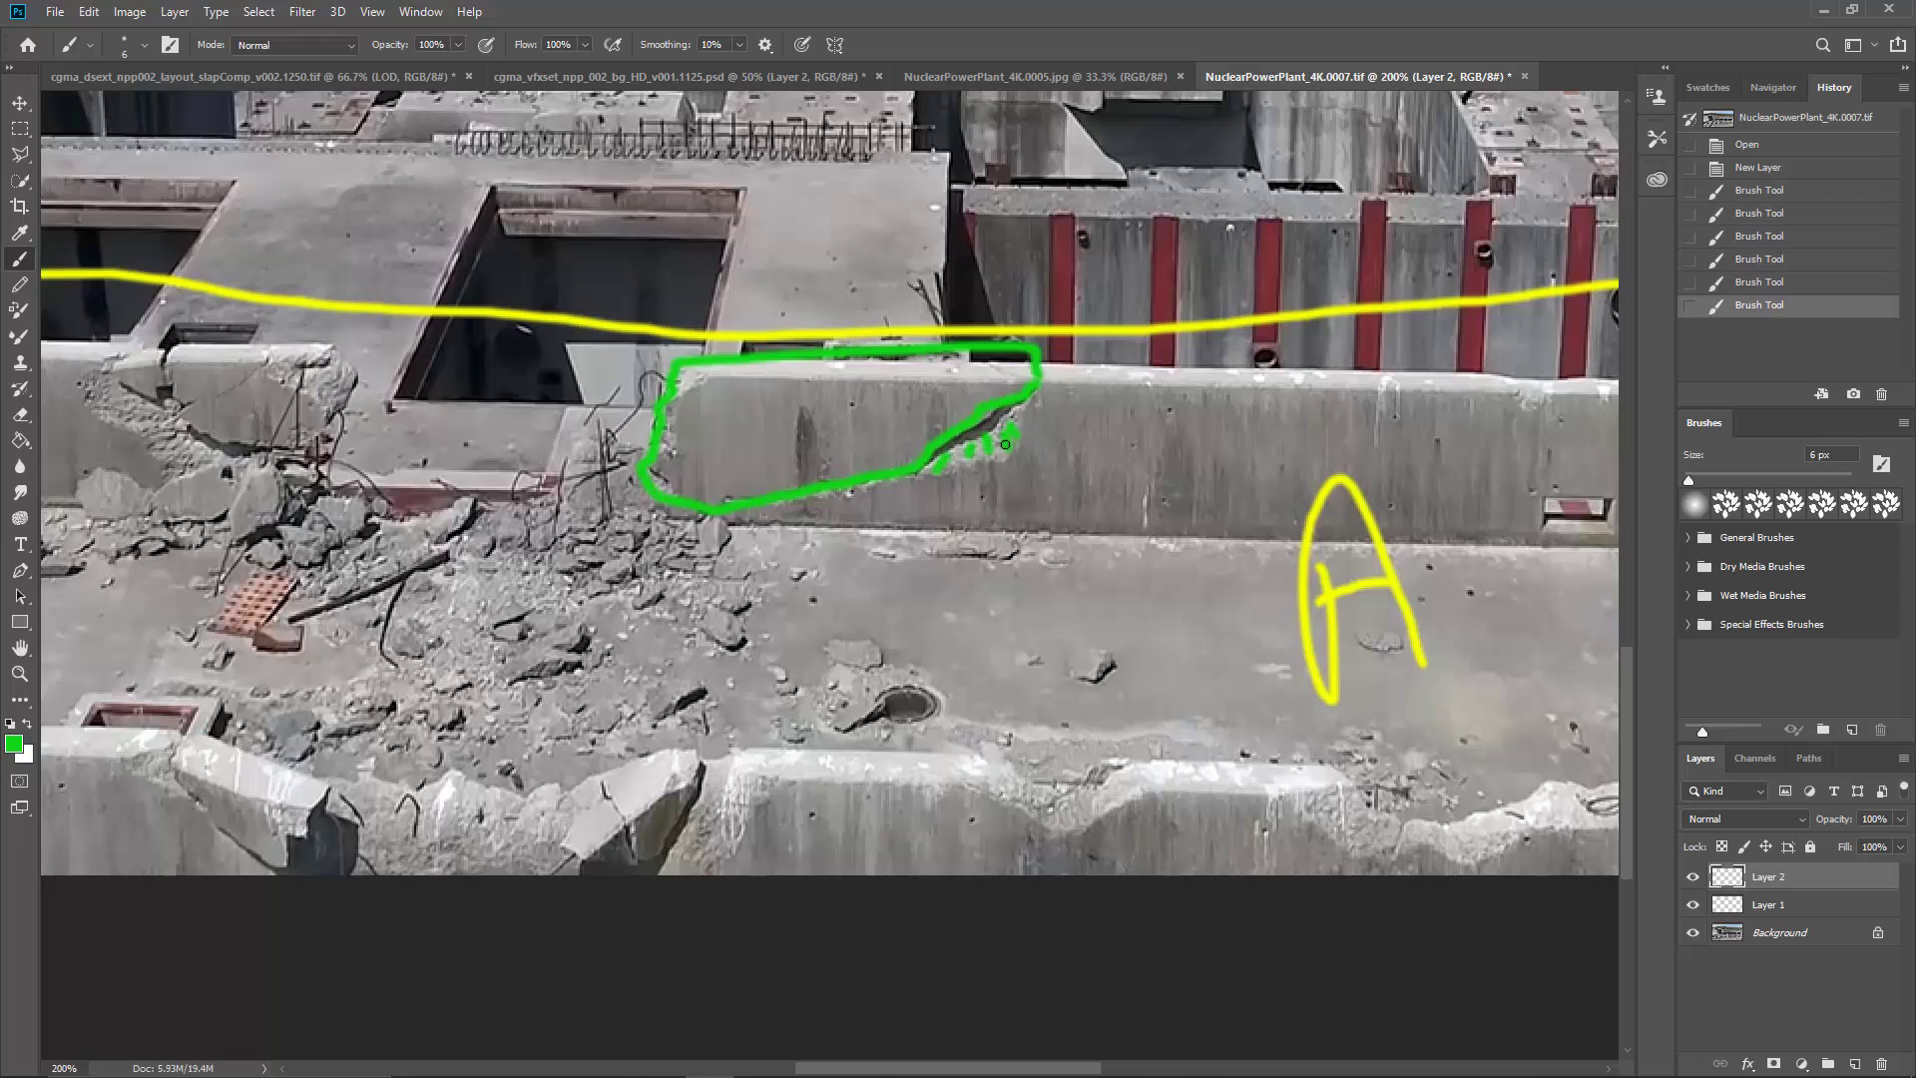
mouse_move(915, 479)
left_mouse_down()
mouse_move(1012, 460)
mouse_move(949, 453)
mouse_move(1018, 423)
left_mouse_up()
left_click(980, 451)
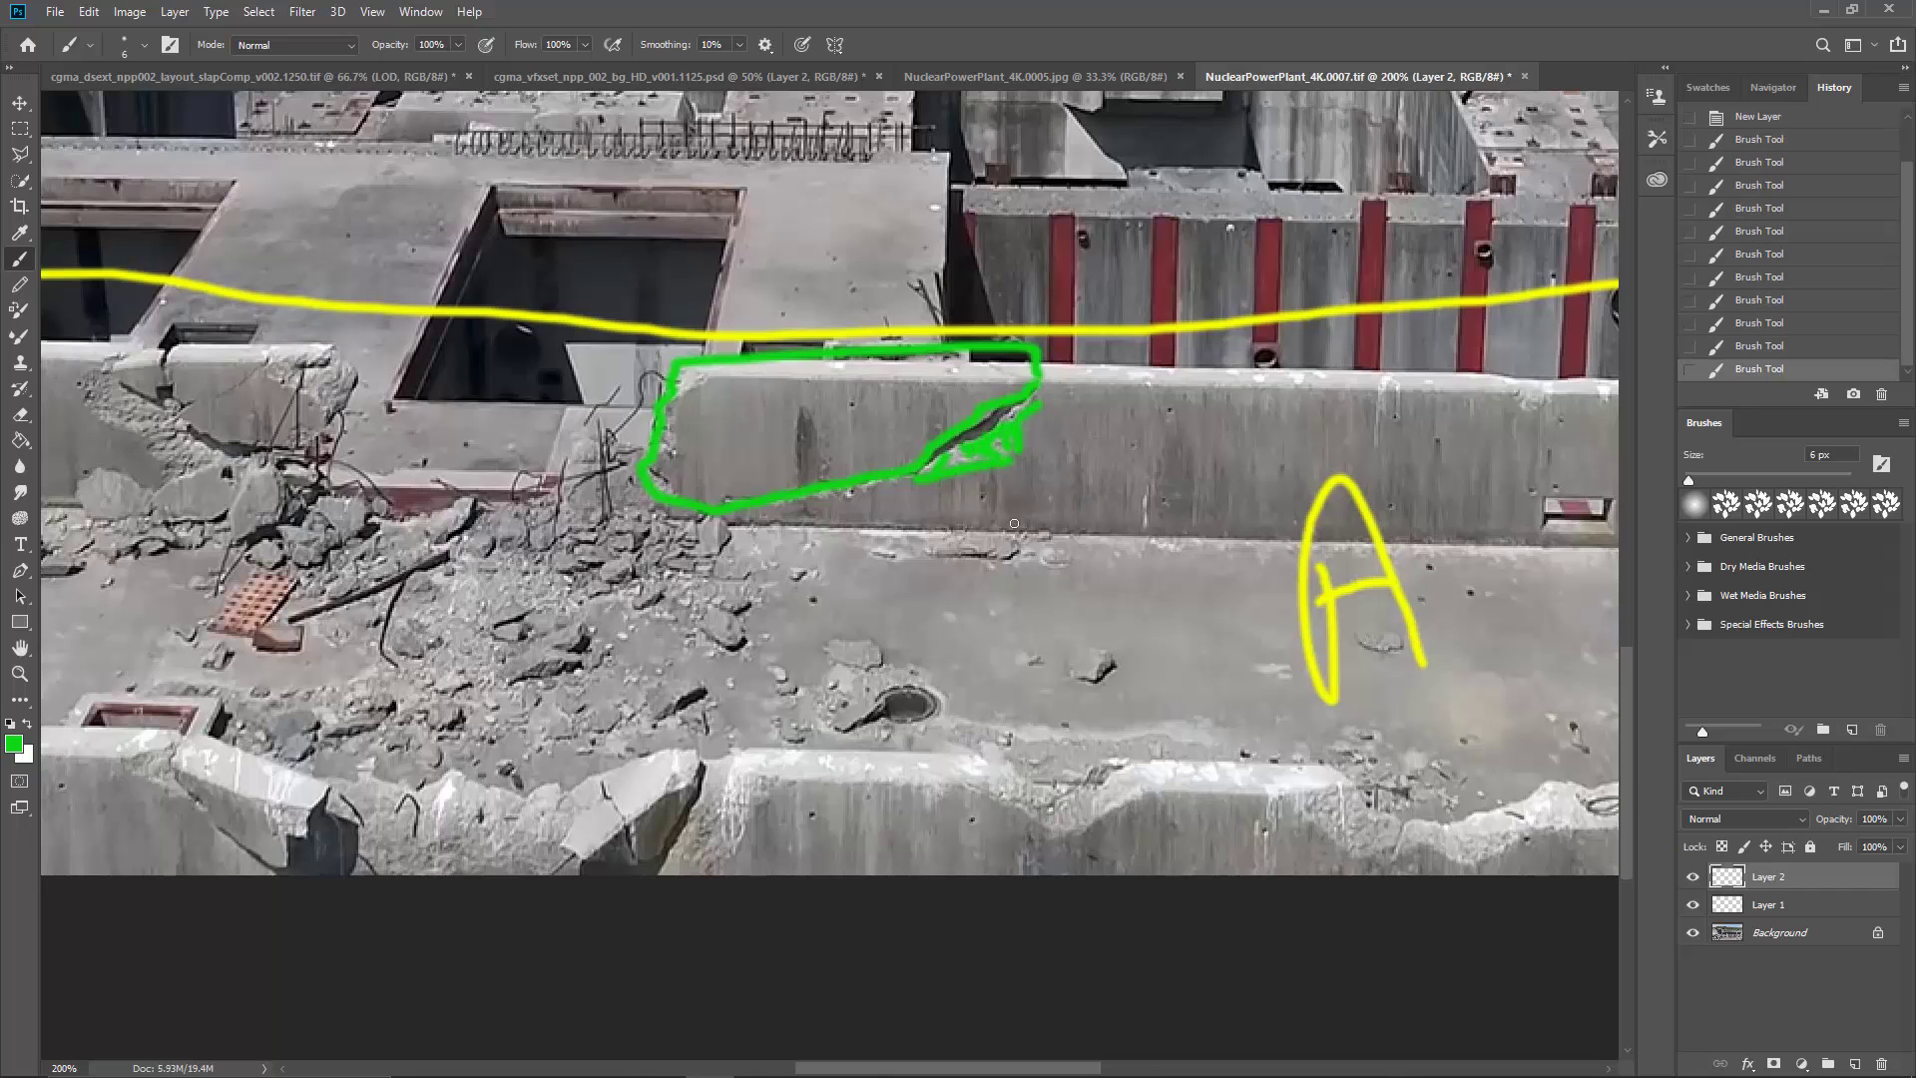
Step: Outline in green the two broken concrete slabs on either side of the gap in the front wall
mouse_move(964, 559)
left_mouse_down()
mouse_move(1098, 429)
mouse_move(1210, 373)
left_mouse_up()
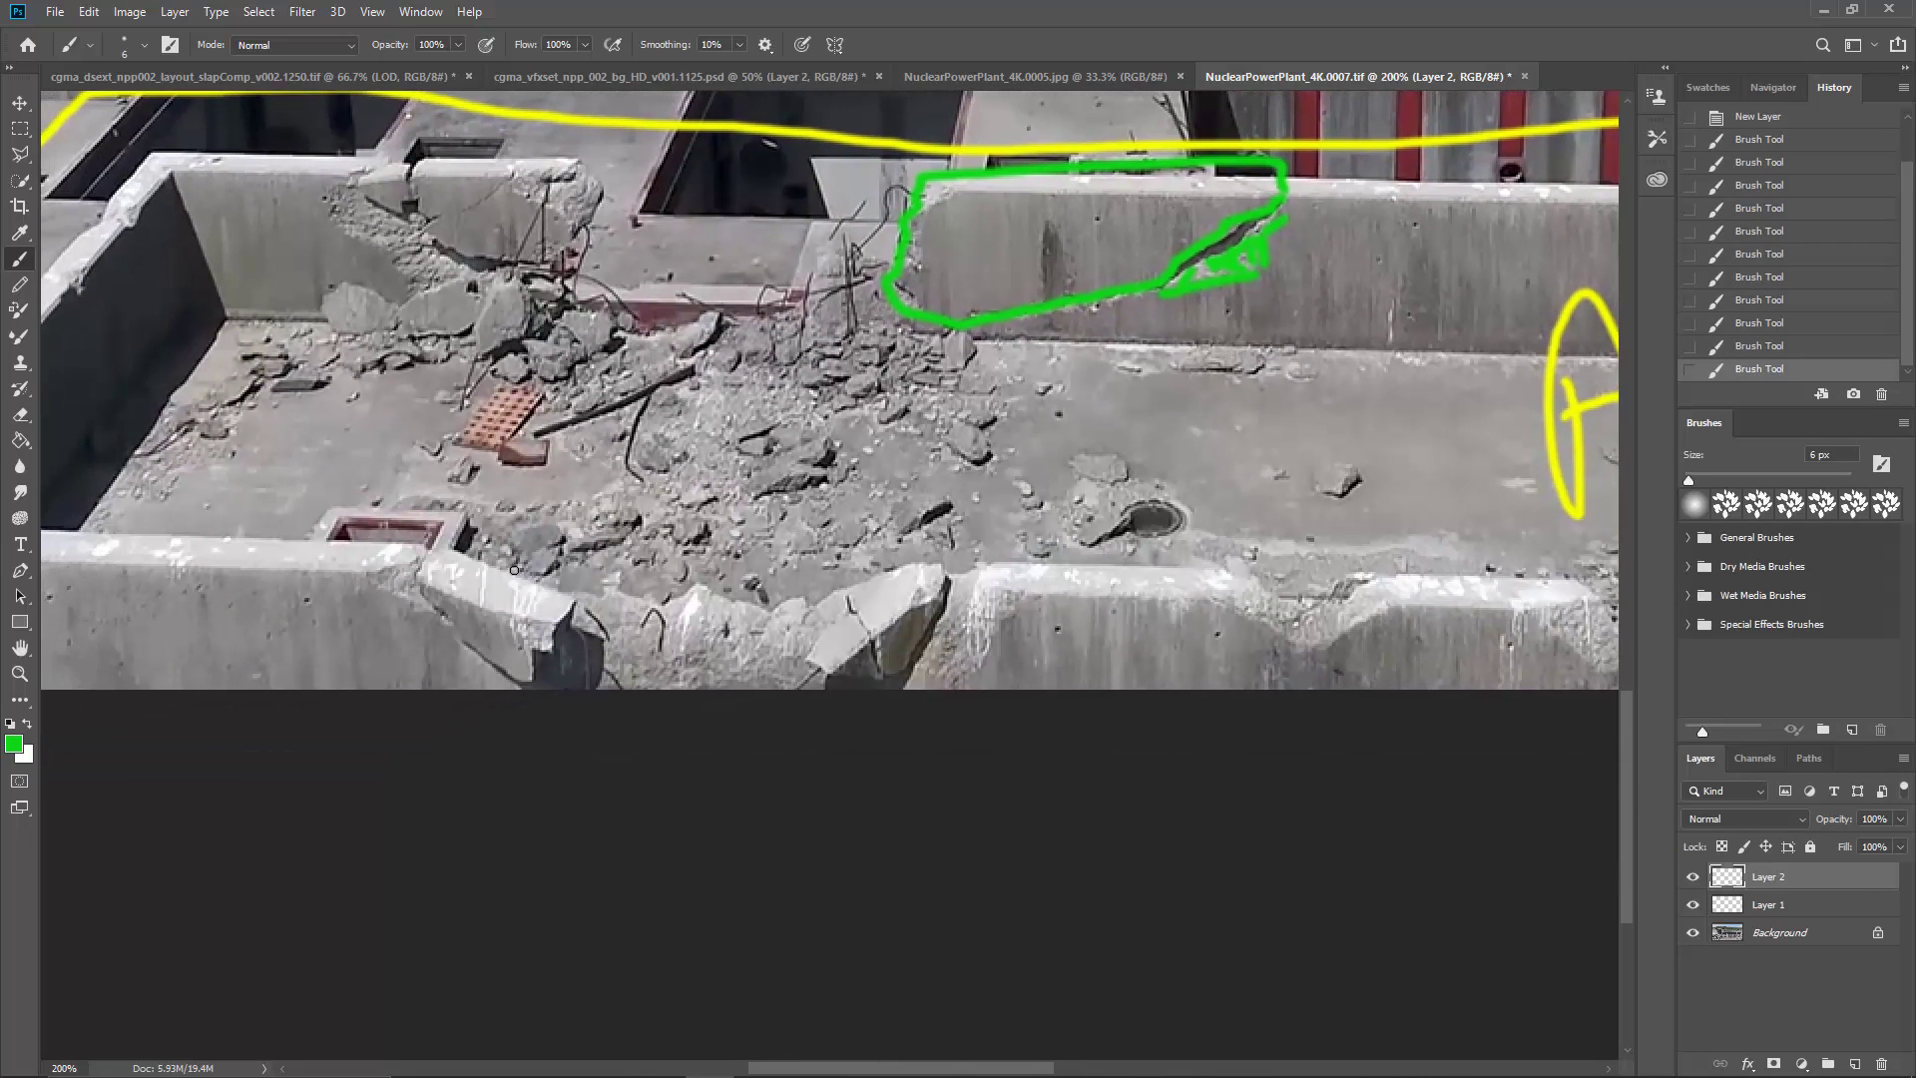
mouse_move(415, 584)
left_mouse_down()
mouse_move(547, 617)
mouse_move(567, 595)
mouse_move(431, 554)
mouse_move(421, 575)
mouse_move(447, 595)
mouse_move(424, 582)
mouse_move(523, 673)
mouse_move(567, 653)
mouse_move(559, 630)
mouse_move(563, 655)
mouse_move(589, 635)
mouse_move(576, 619)
mouse_move(515, 622)
left_mouse_up()
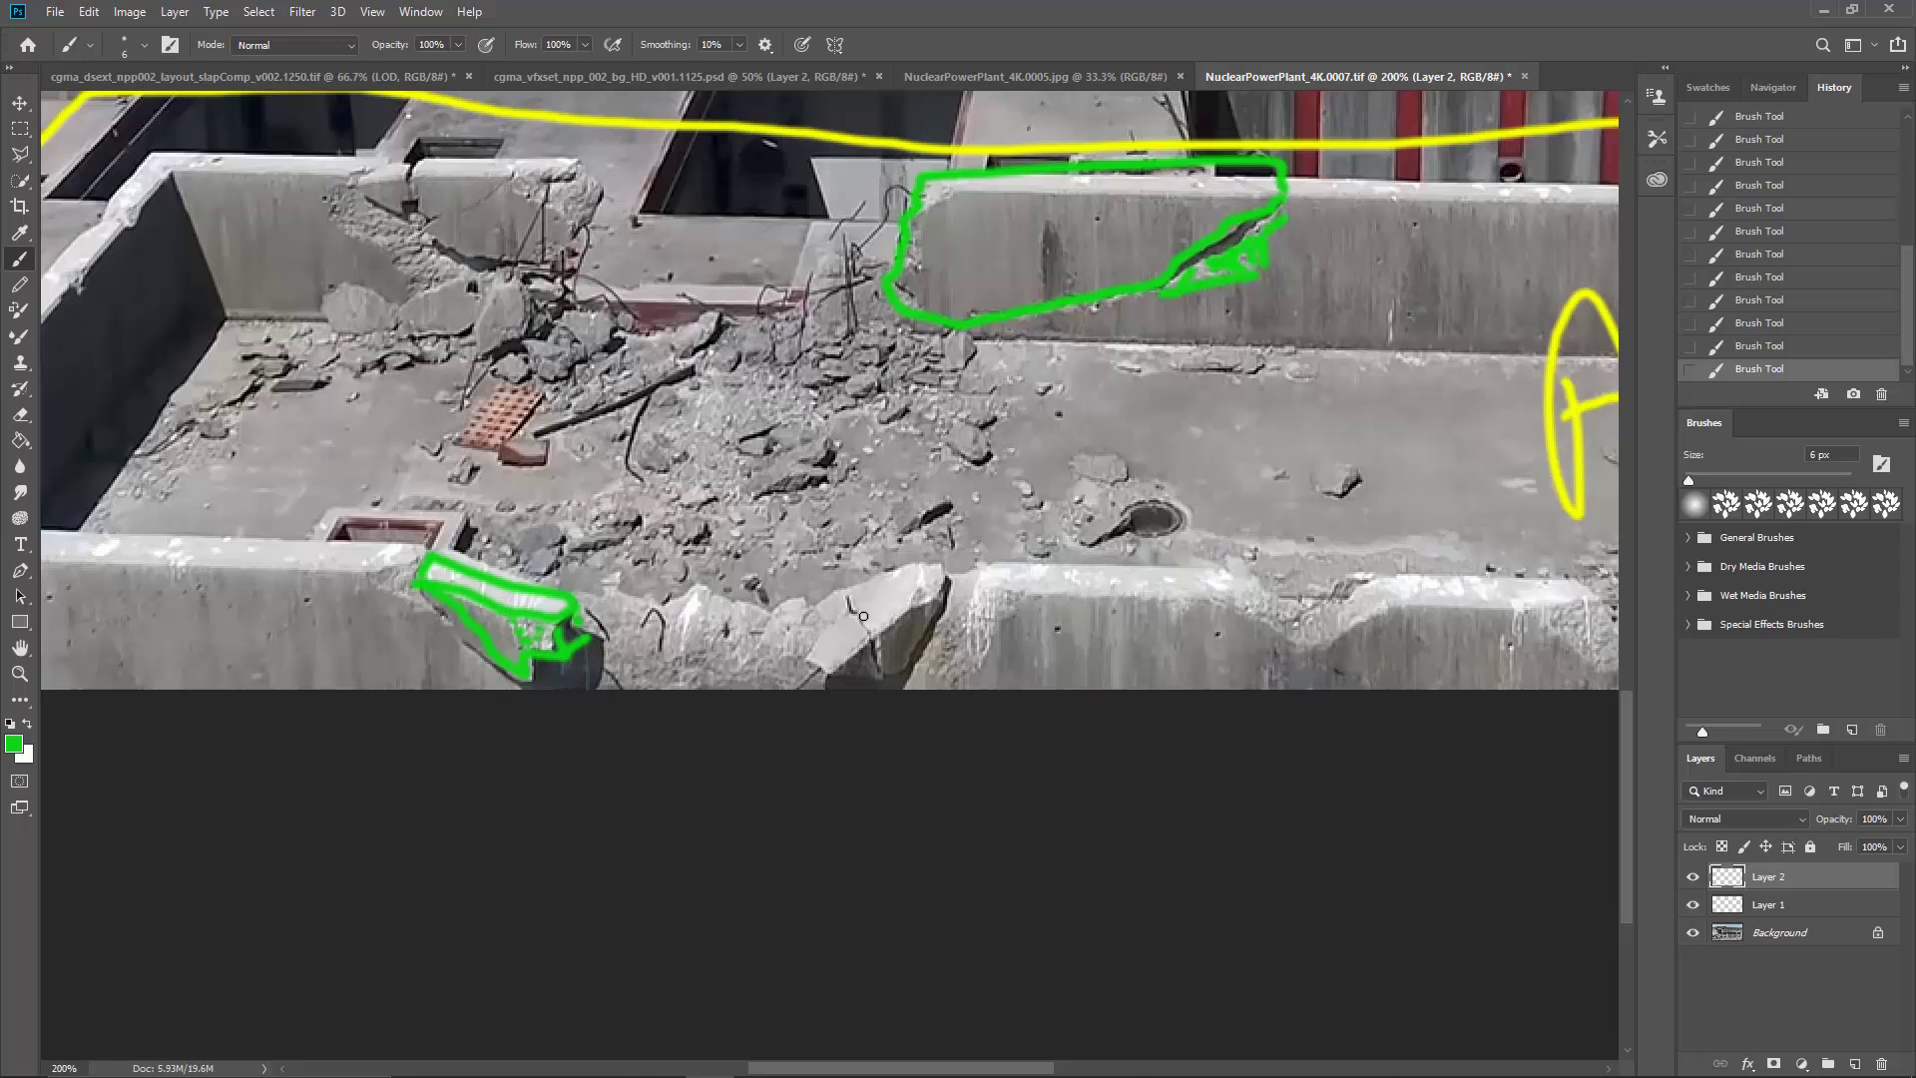
left_click_drag(1066, 630, 963, 627)
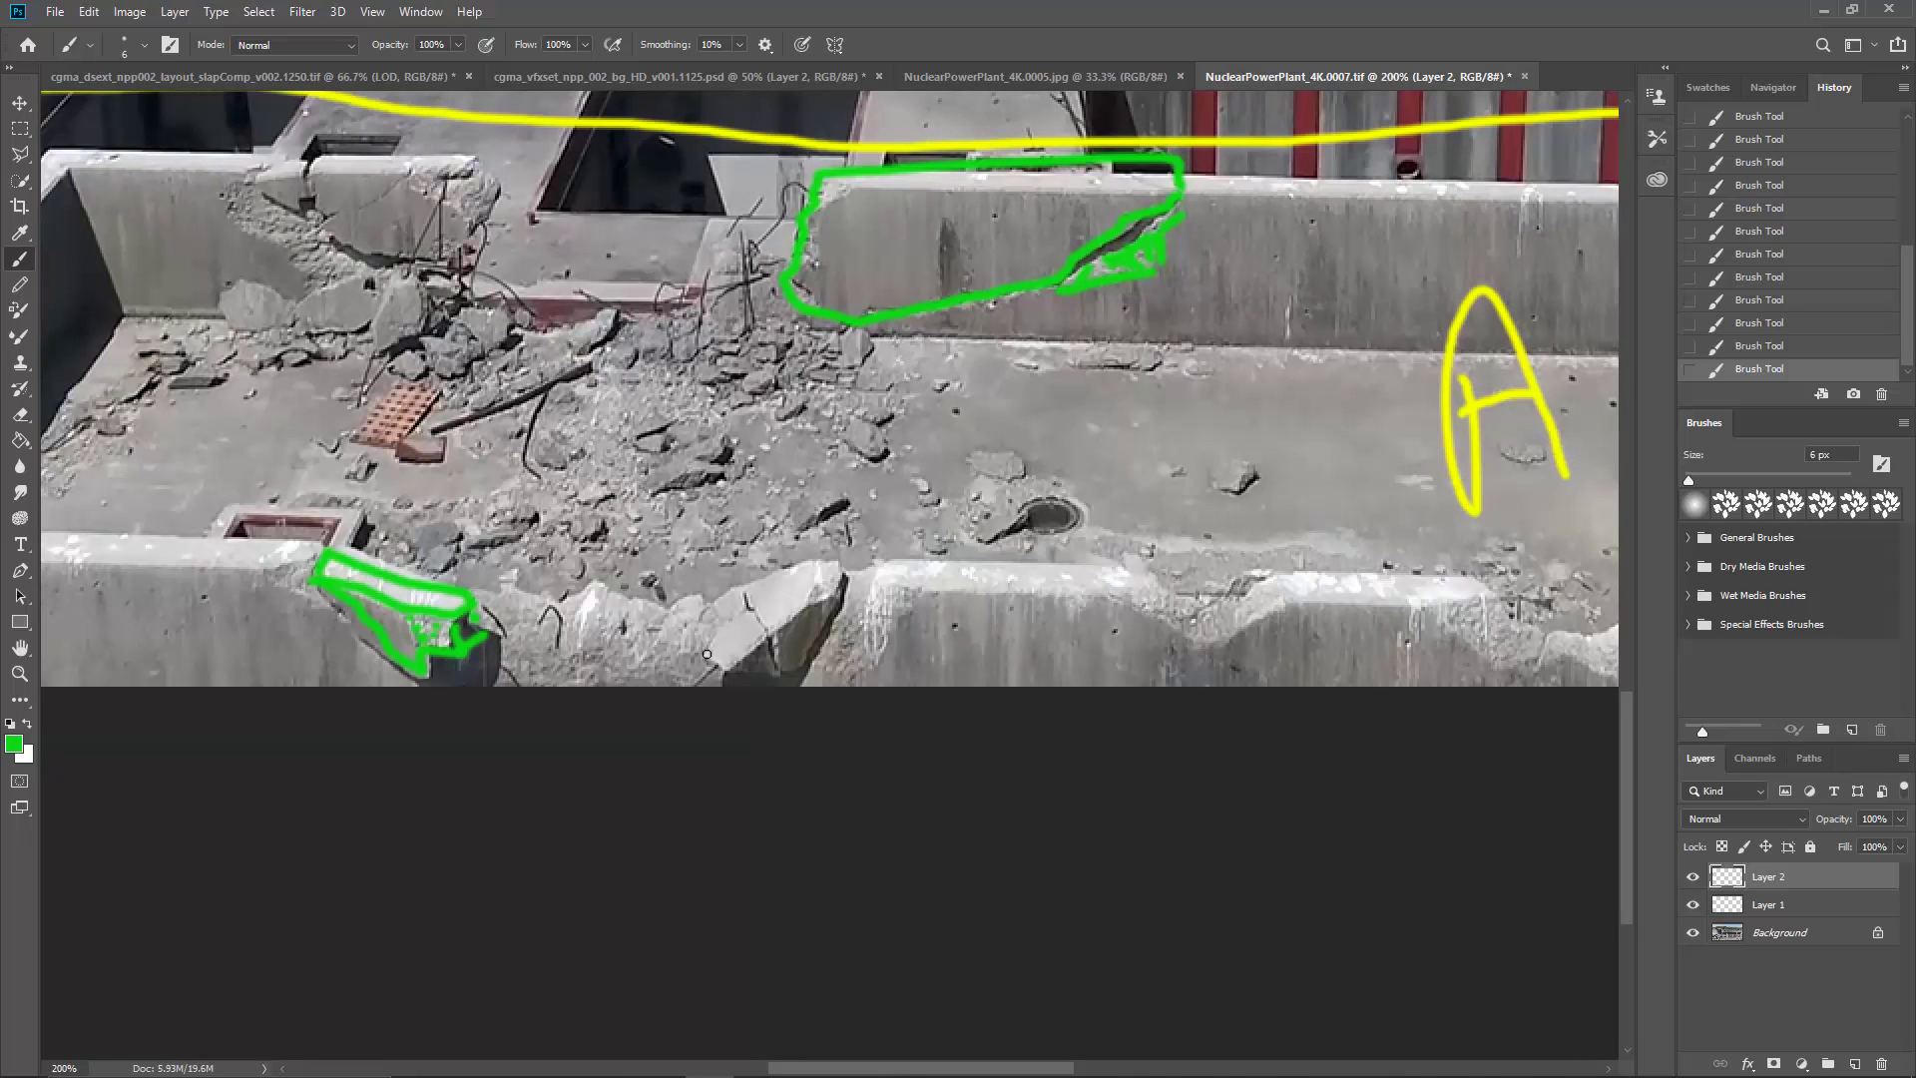
mouse_move(706, 654)
left_mouse_down()
mouse_move(738, 596)
mouse_move(764, 633)
mouse_move(709, 649)
mouse_move(777, 640)
mouse_move(759, 641)
mouse_move(781, 664)
mouse_move(734, 668)
mouse_move(784, 671)
mouse_move(817, 631)
mouse_move(776, 627)
mouse_move(811, 589)
mouse_move(834, 602)
mouse_move(811, 586)
mouse_move(836, 594)
mouse_move(815, 583)
mouse_move(826, 570)
mouse_move(747, 585)
mouse_move(848, 563)
mouse_move(786, 670)
left_mouse_up()
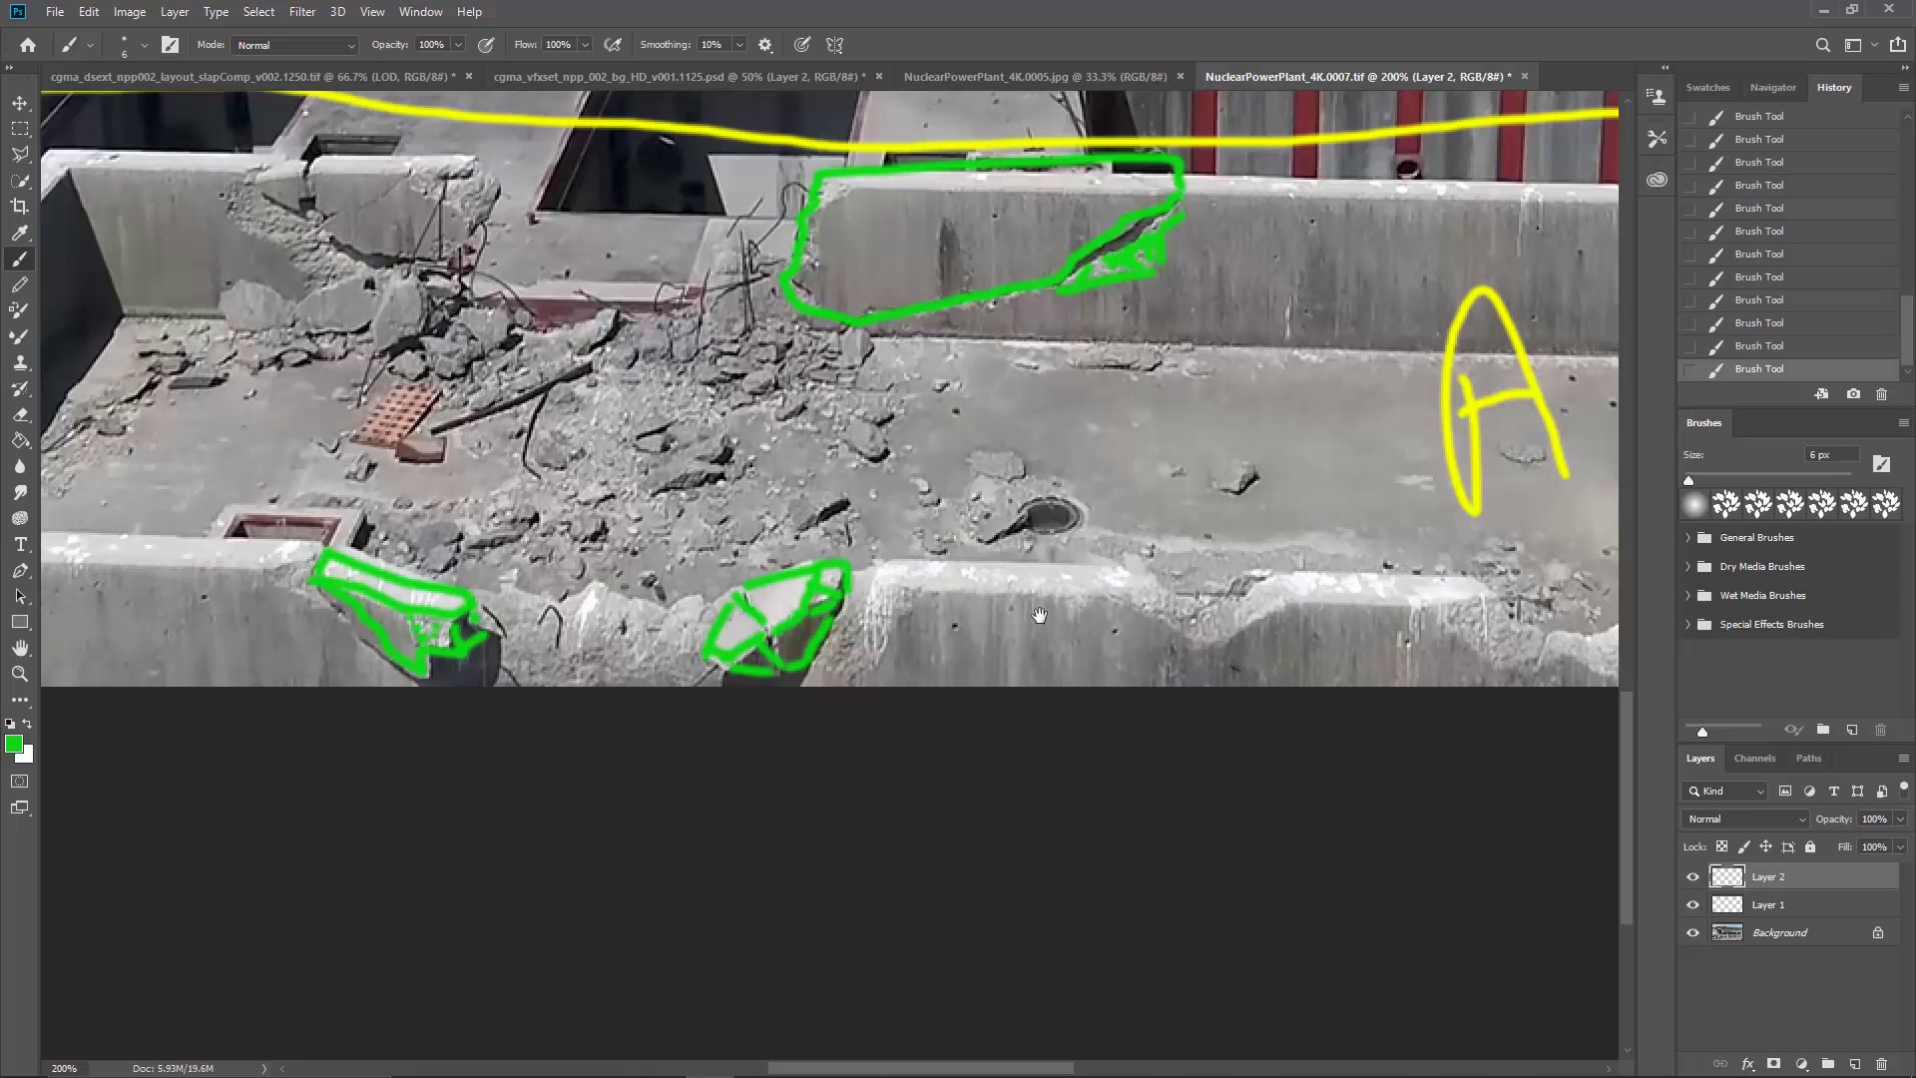
Step: Outline in green the small rectangular opening low in the rear wall, to the right of the letter A
left_click_drag(1102, 594, 972, 617)
left_click_drag(1156, 661, 1033, 665)
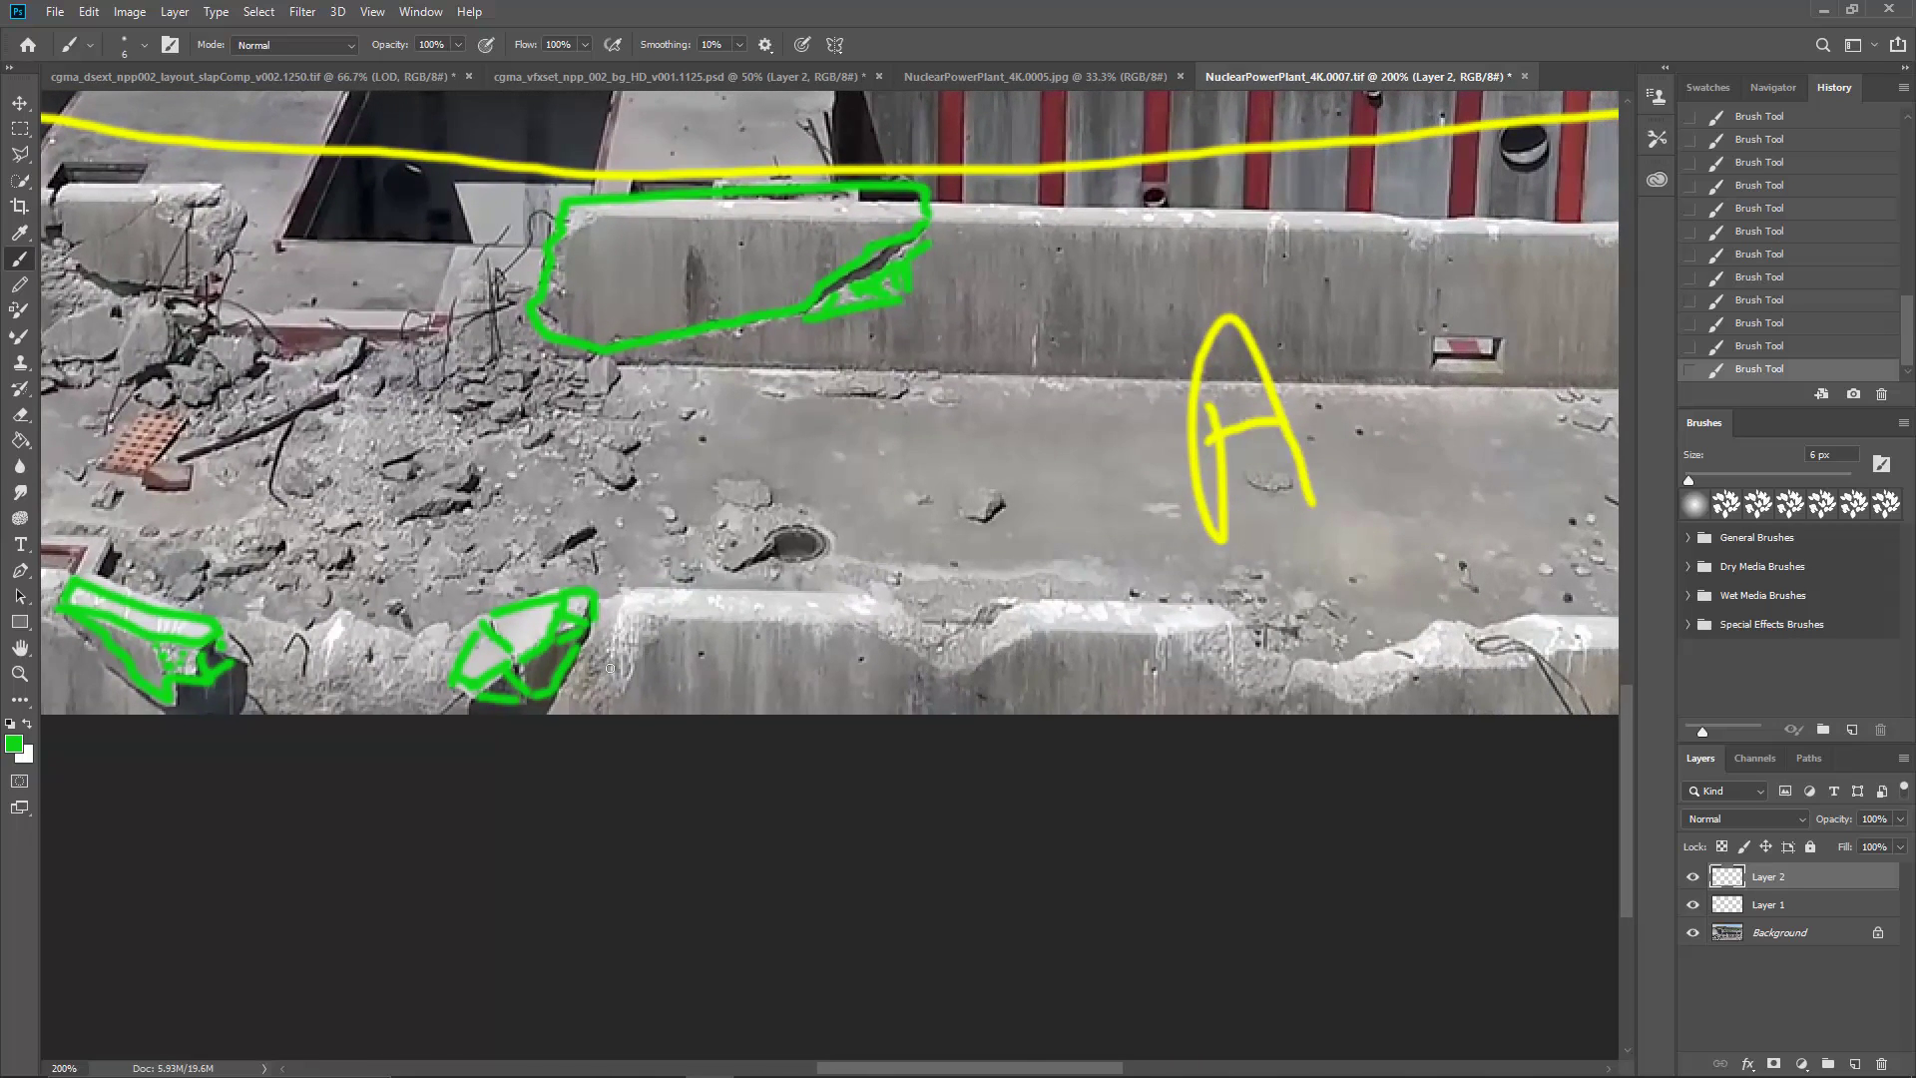
mouse_move(843, 645)
left_mouse_down()
mouse_move(798, 653)
mouse_move(857, 677)
mouse_move(770, 659)
mouse_move(642, 677)
left_mouse_up()
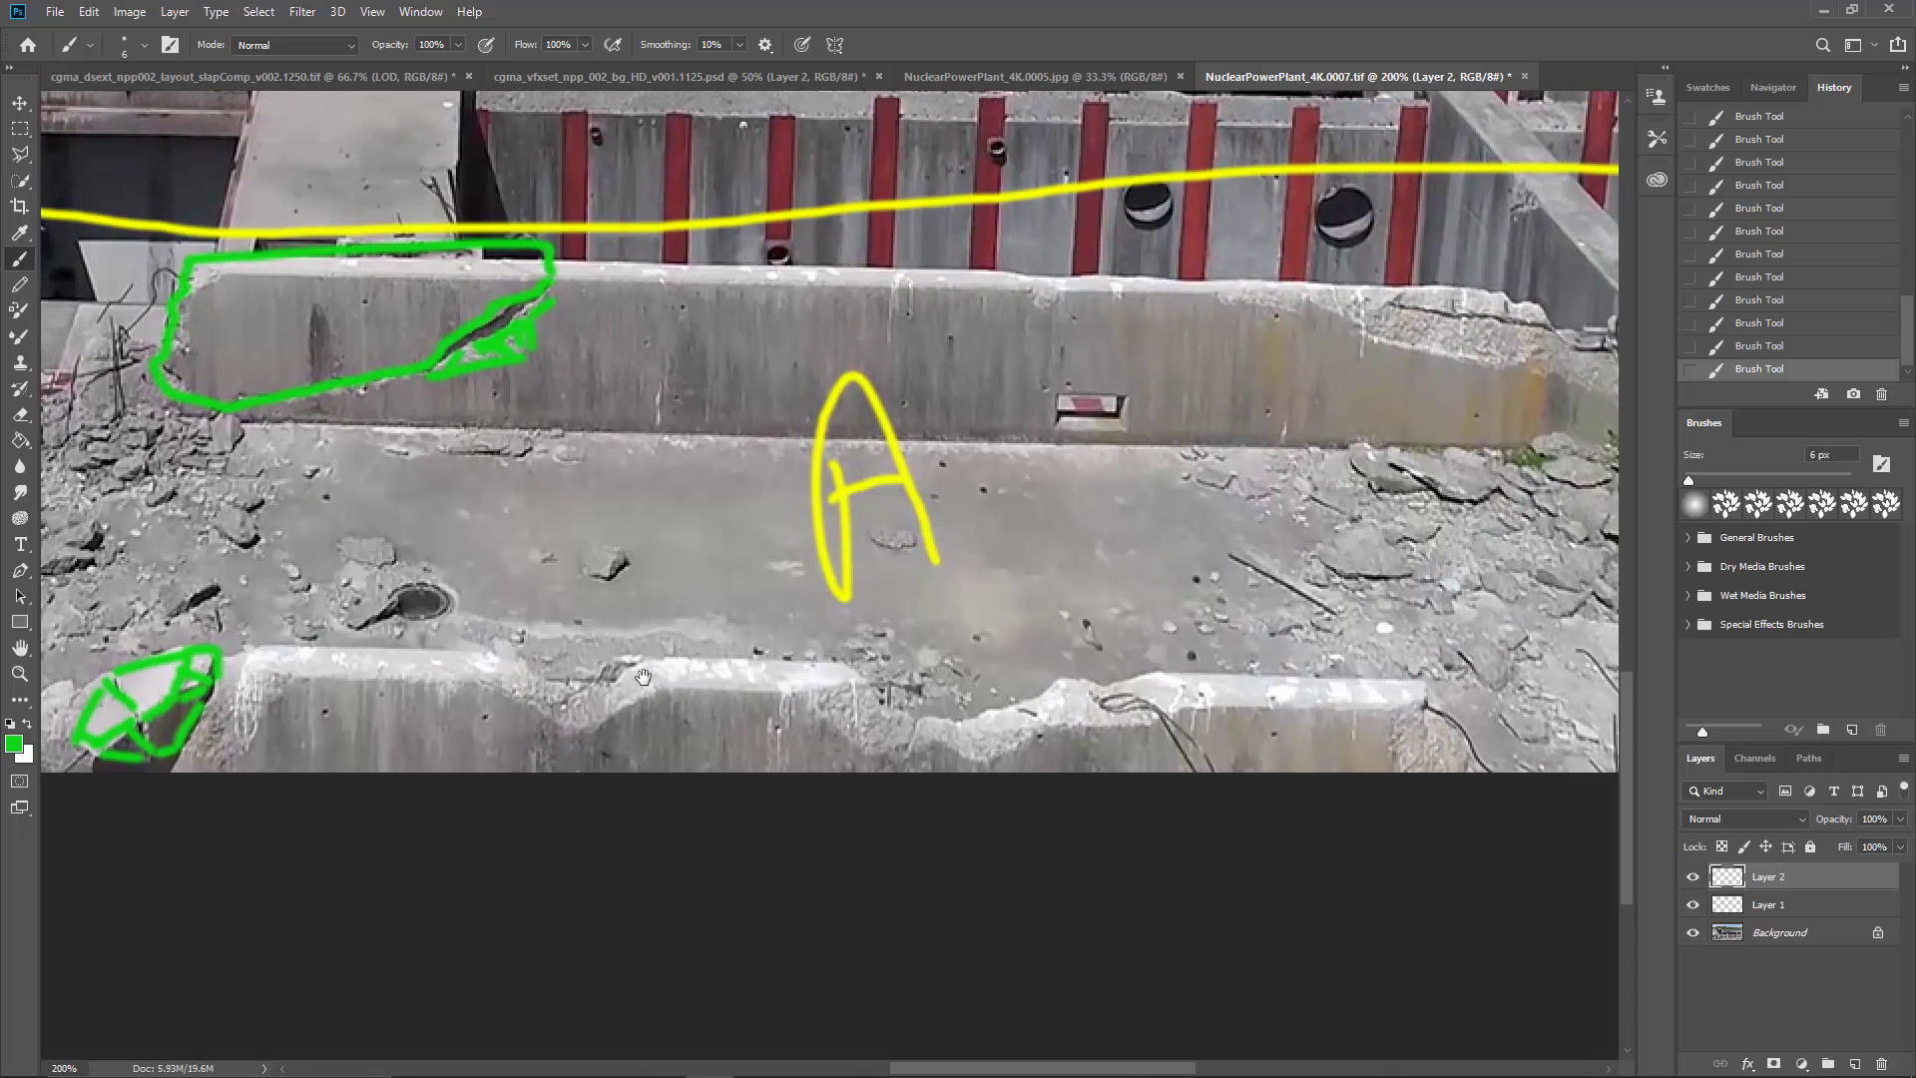
mouse_move(1141, 533)
left_mouse_down()
mouse_move(938, 594)
mouse_move(652, 620)
left_mouse_up()
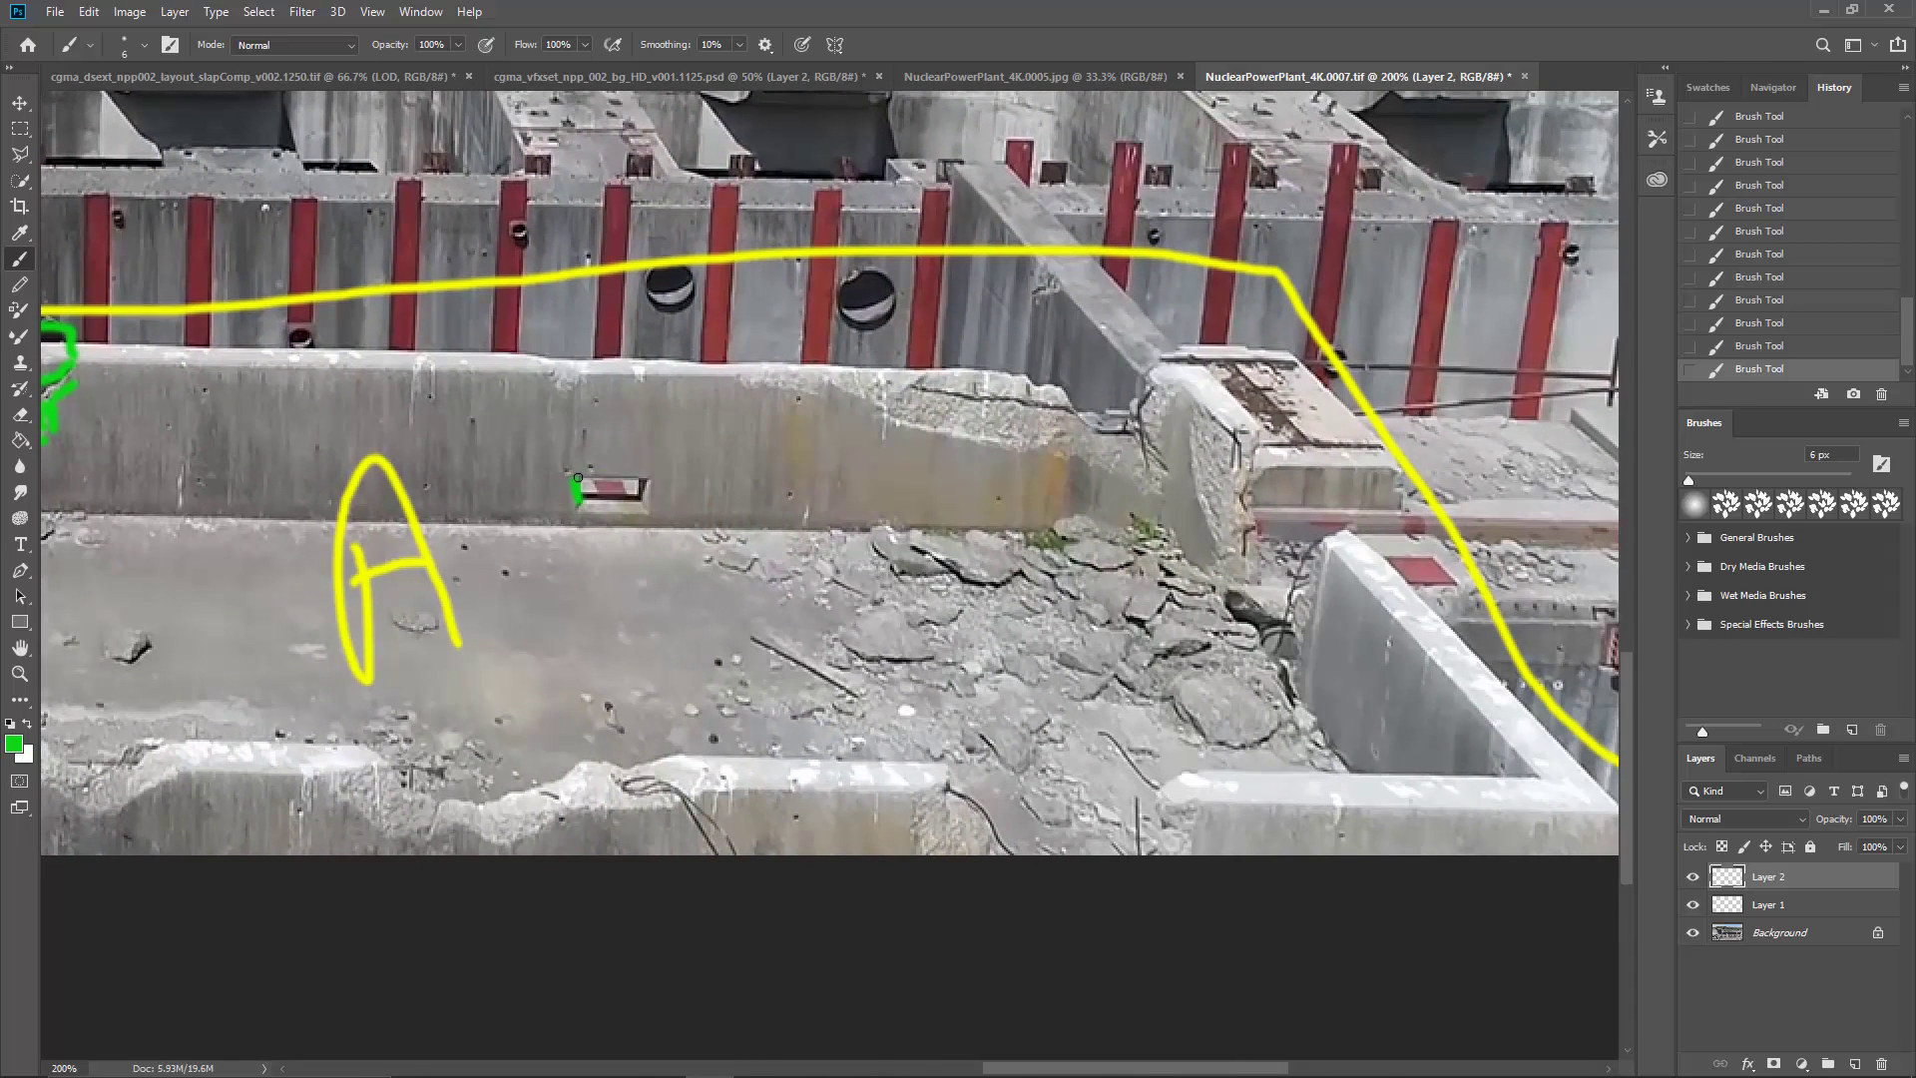
mouse_move(577, 478)
left_mouse_down()
mouse_move(652, 475)
mouse_move(657, 495)
mouse_move(568, 504)
left_mouse_up()
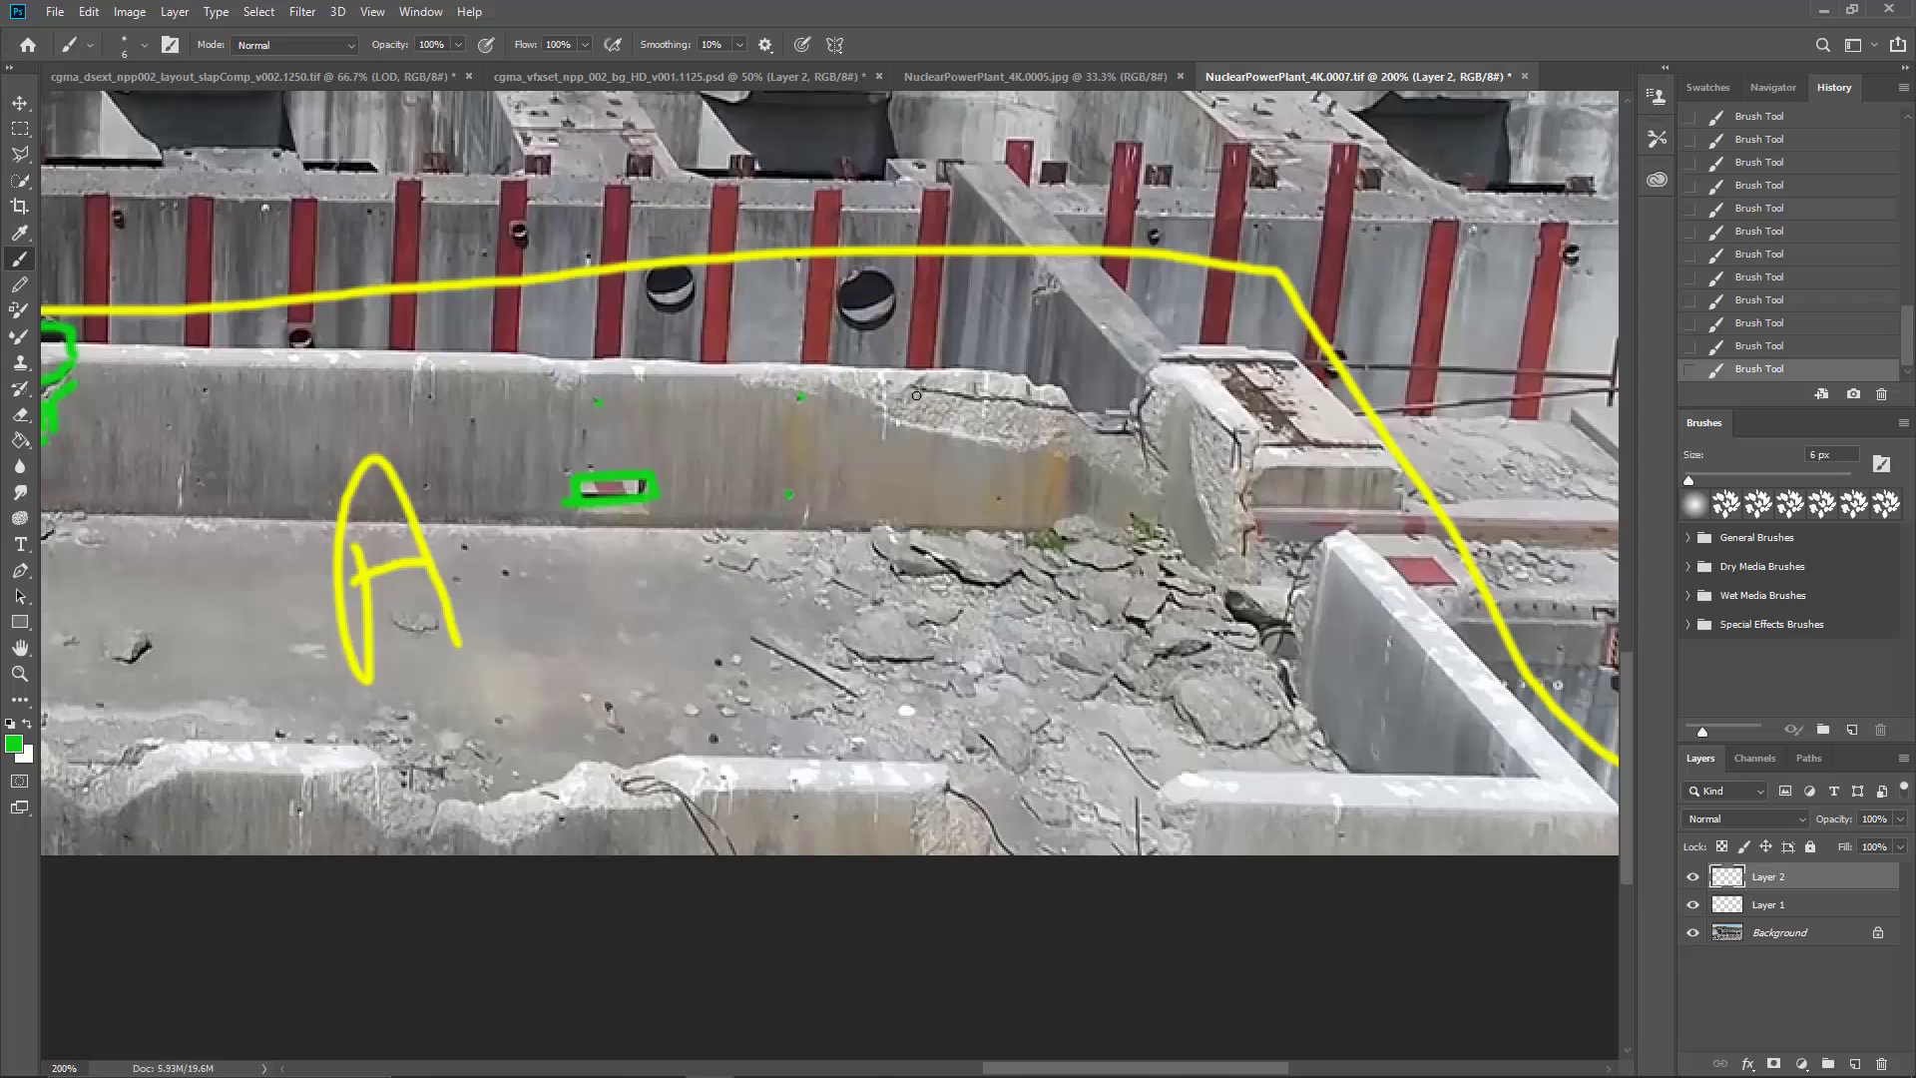
Step: Mark and outline in green the eroded concrete along the upper edge at the right end of the rear wall
left_click(910, 410)
left_click(931, 410)
left_click(962, 410)
left_click(973, 419)
left_click(964, 426)
left_click(929, 401)
left_click(1015, 413)
left_click(1012, 428)
left_click(1043, 424)
mouse_move(820, 385)
left_mouse_down()
mouse_move(1068, 460)
mouse_move(1056, 437)
mouse_move(1055, 520)
mouse_move(1056, 387)
mouse_move(864, 403)
left_mouse_up()
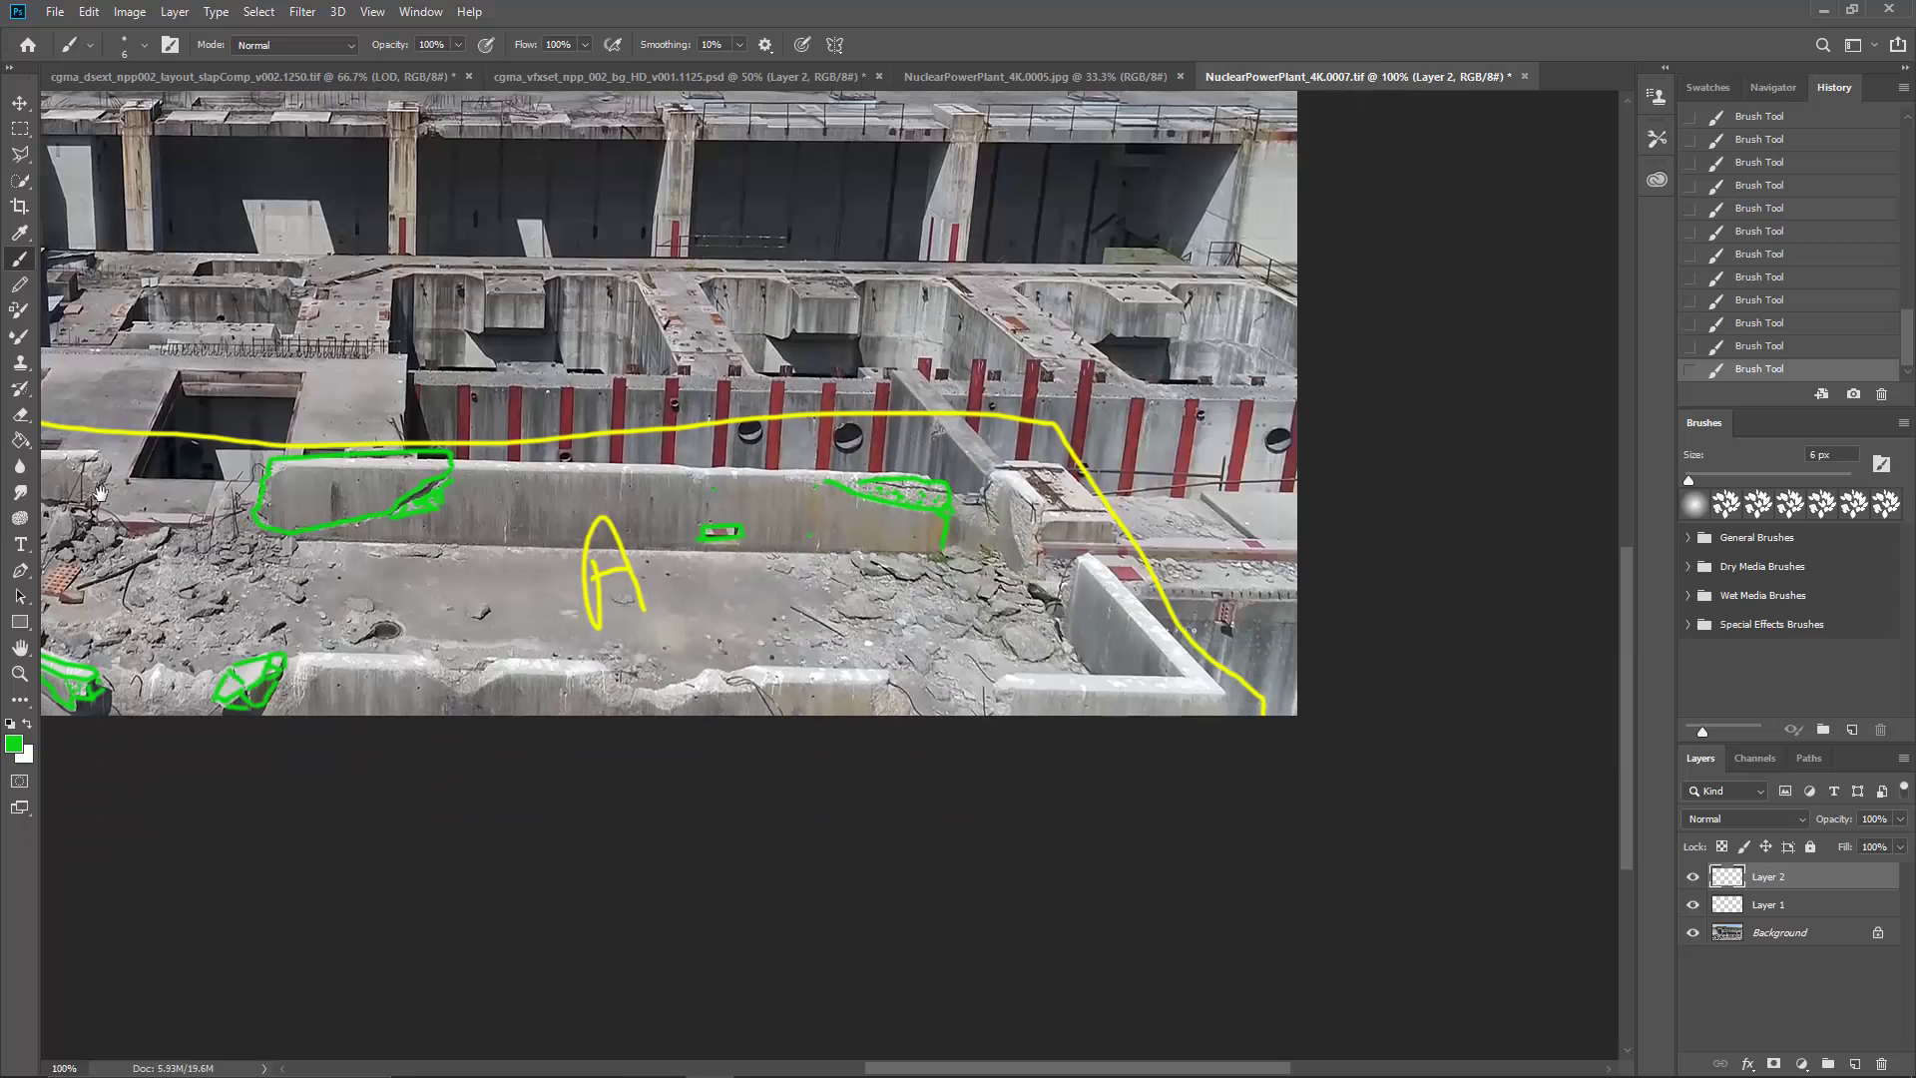
mouse_move(592, 656)
left_mouse_down()
mouse_move(971, 742)
mouse_move(942, 756)
left_mouse_up()
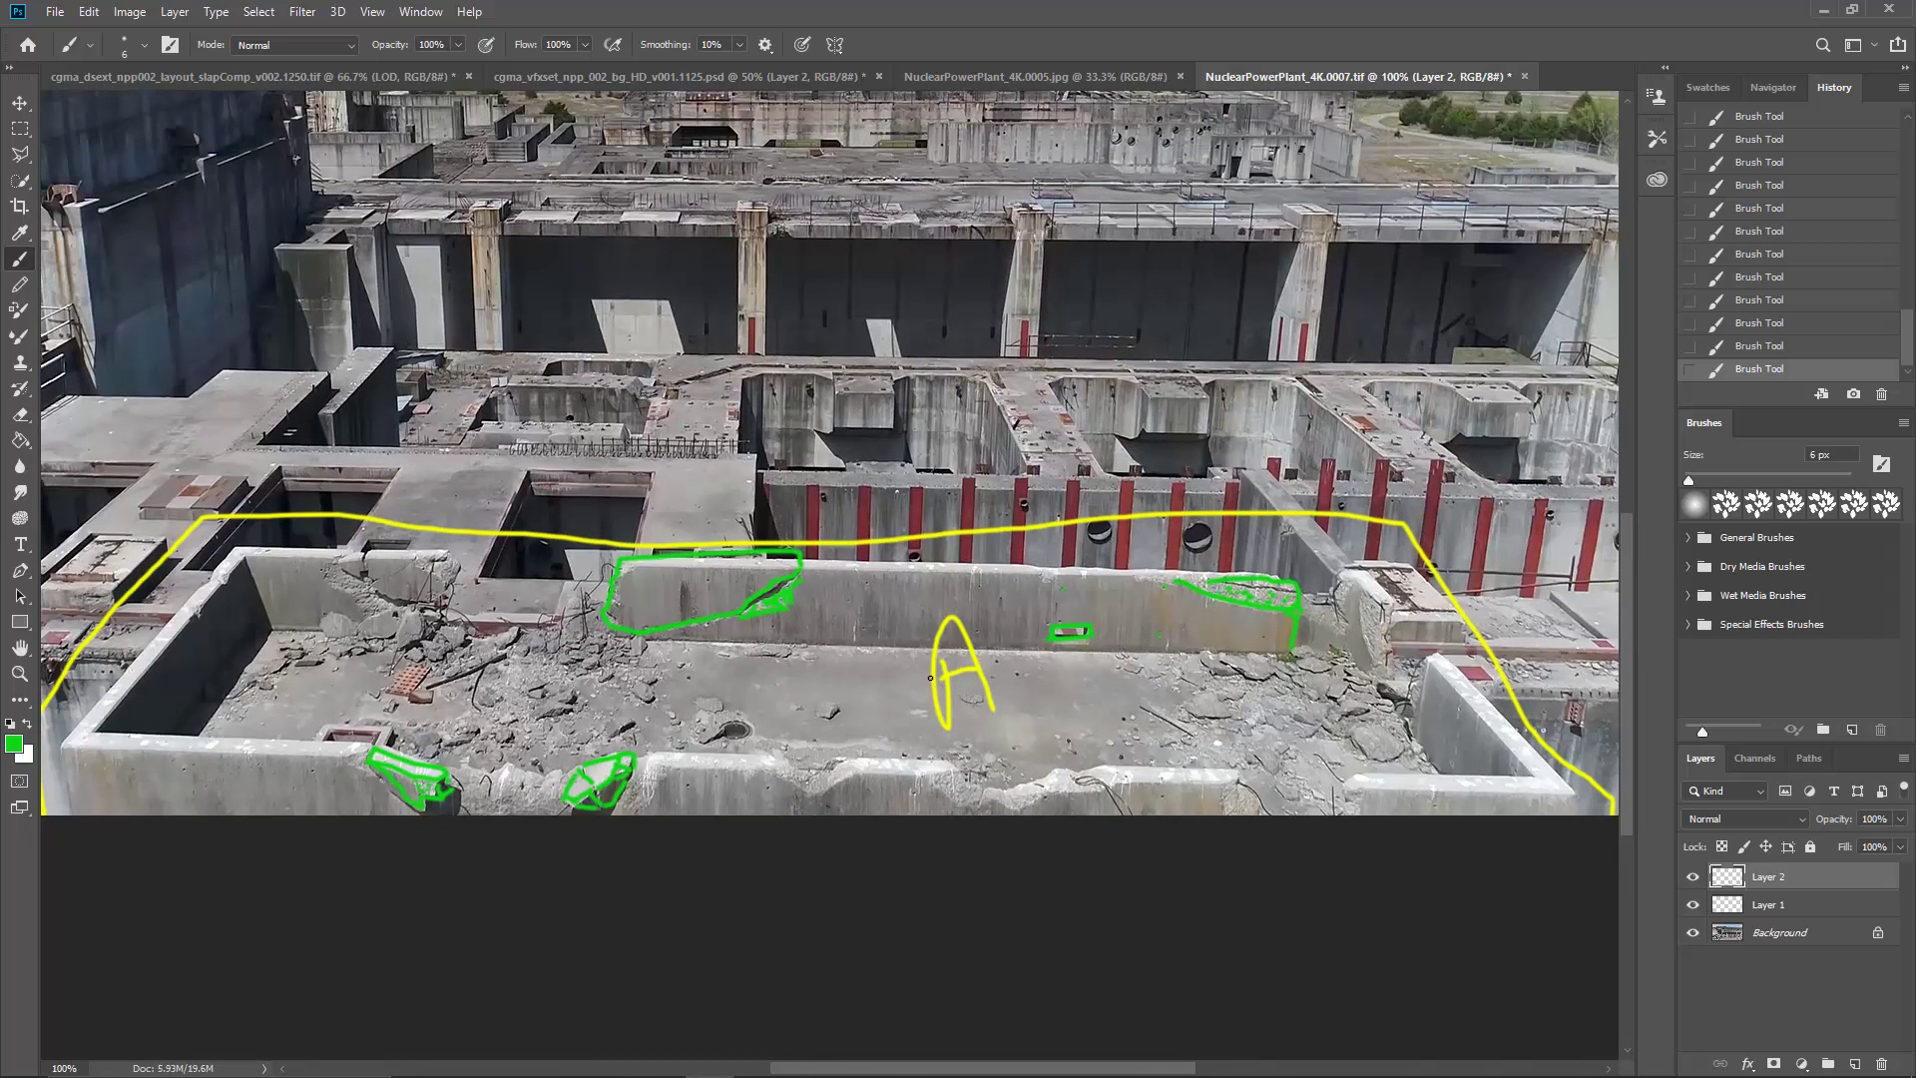
Step: Add a layer to NuclearPowerPlant_4K.0005.jpg and draw green lines along the top and base of the tall central wall
left_click(978, 78)
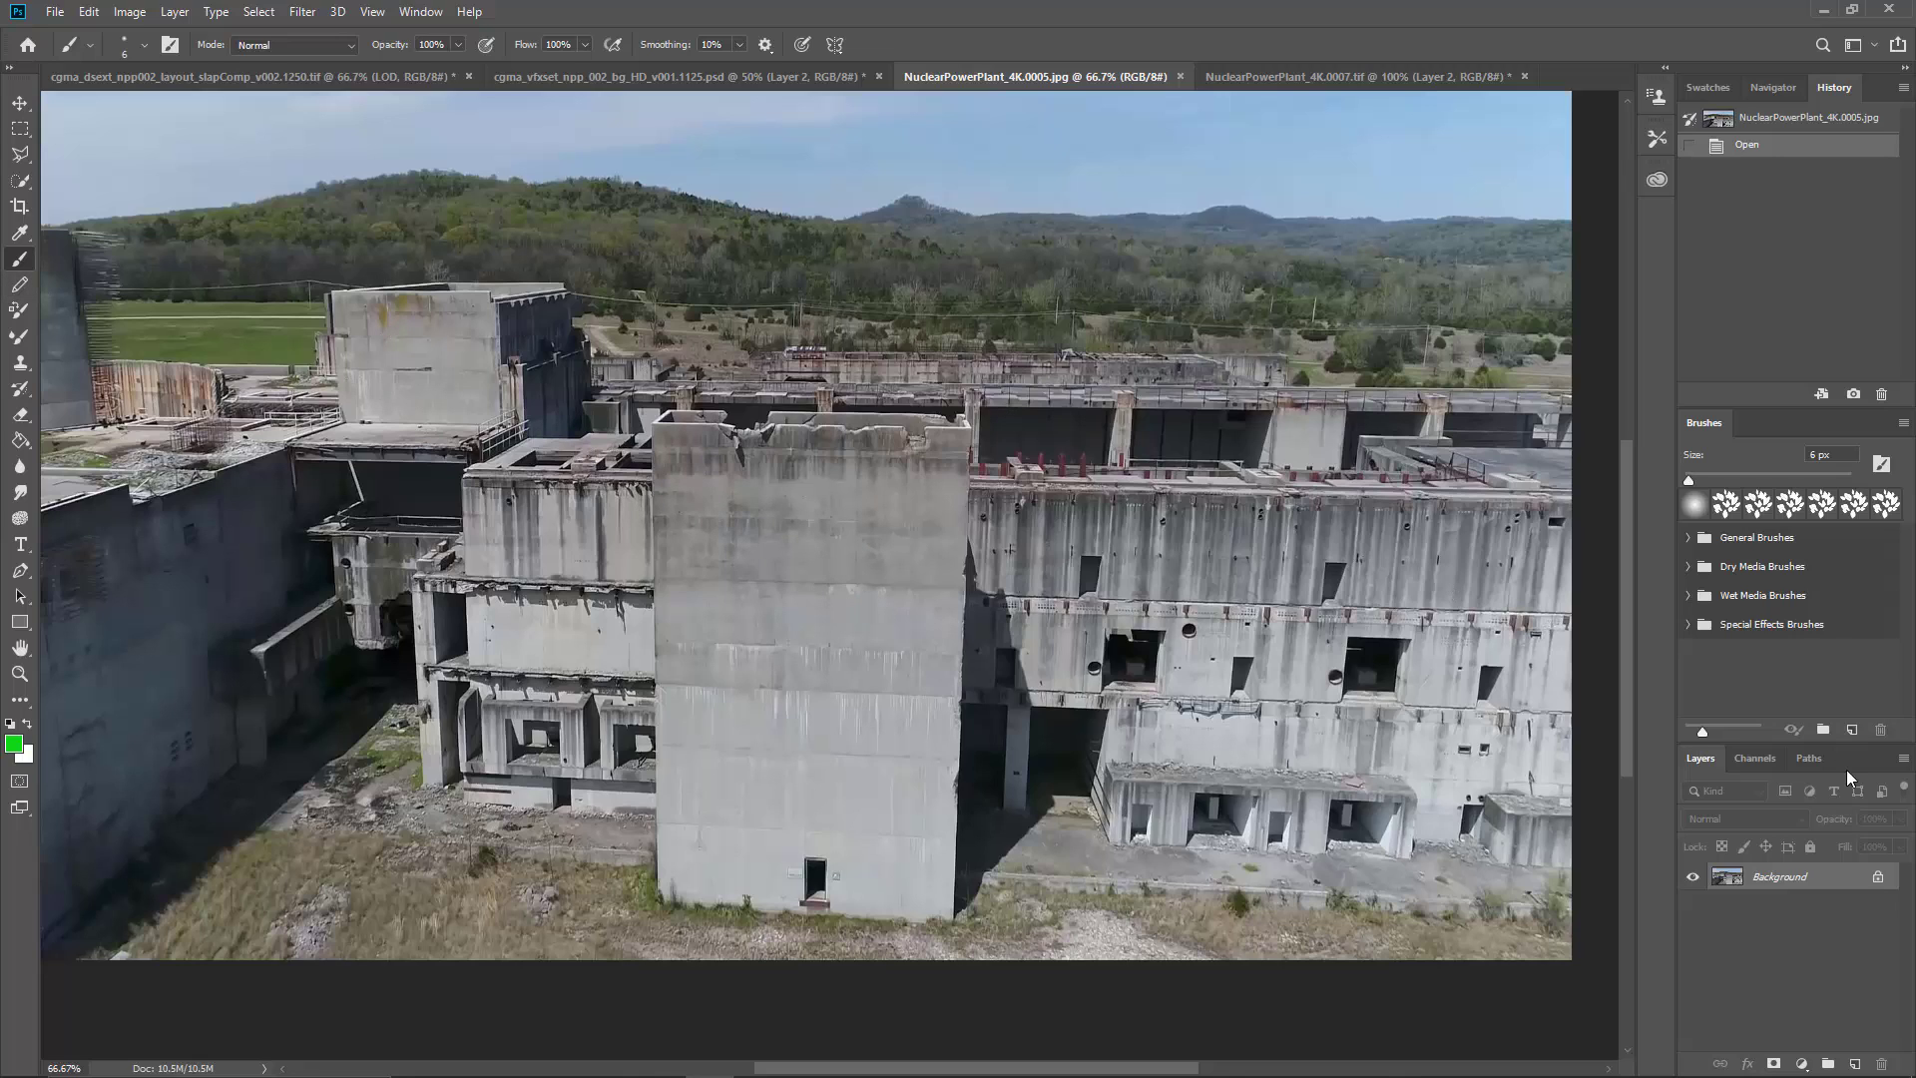
left_click(1854, 1064)
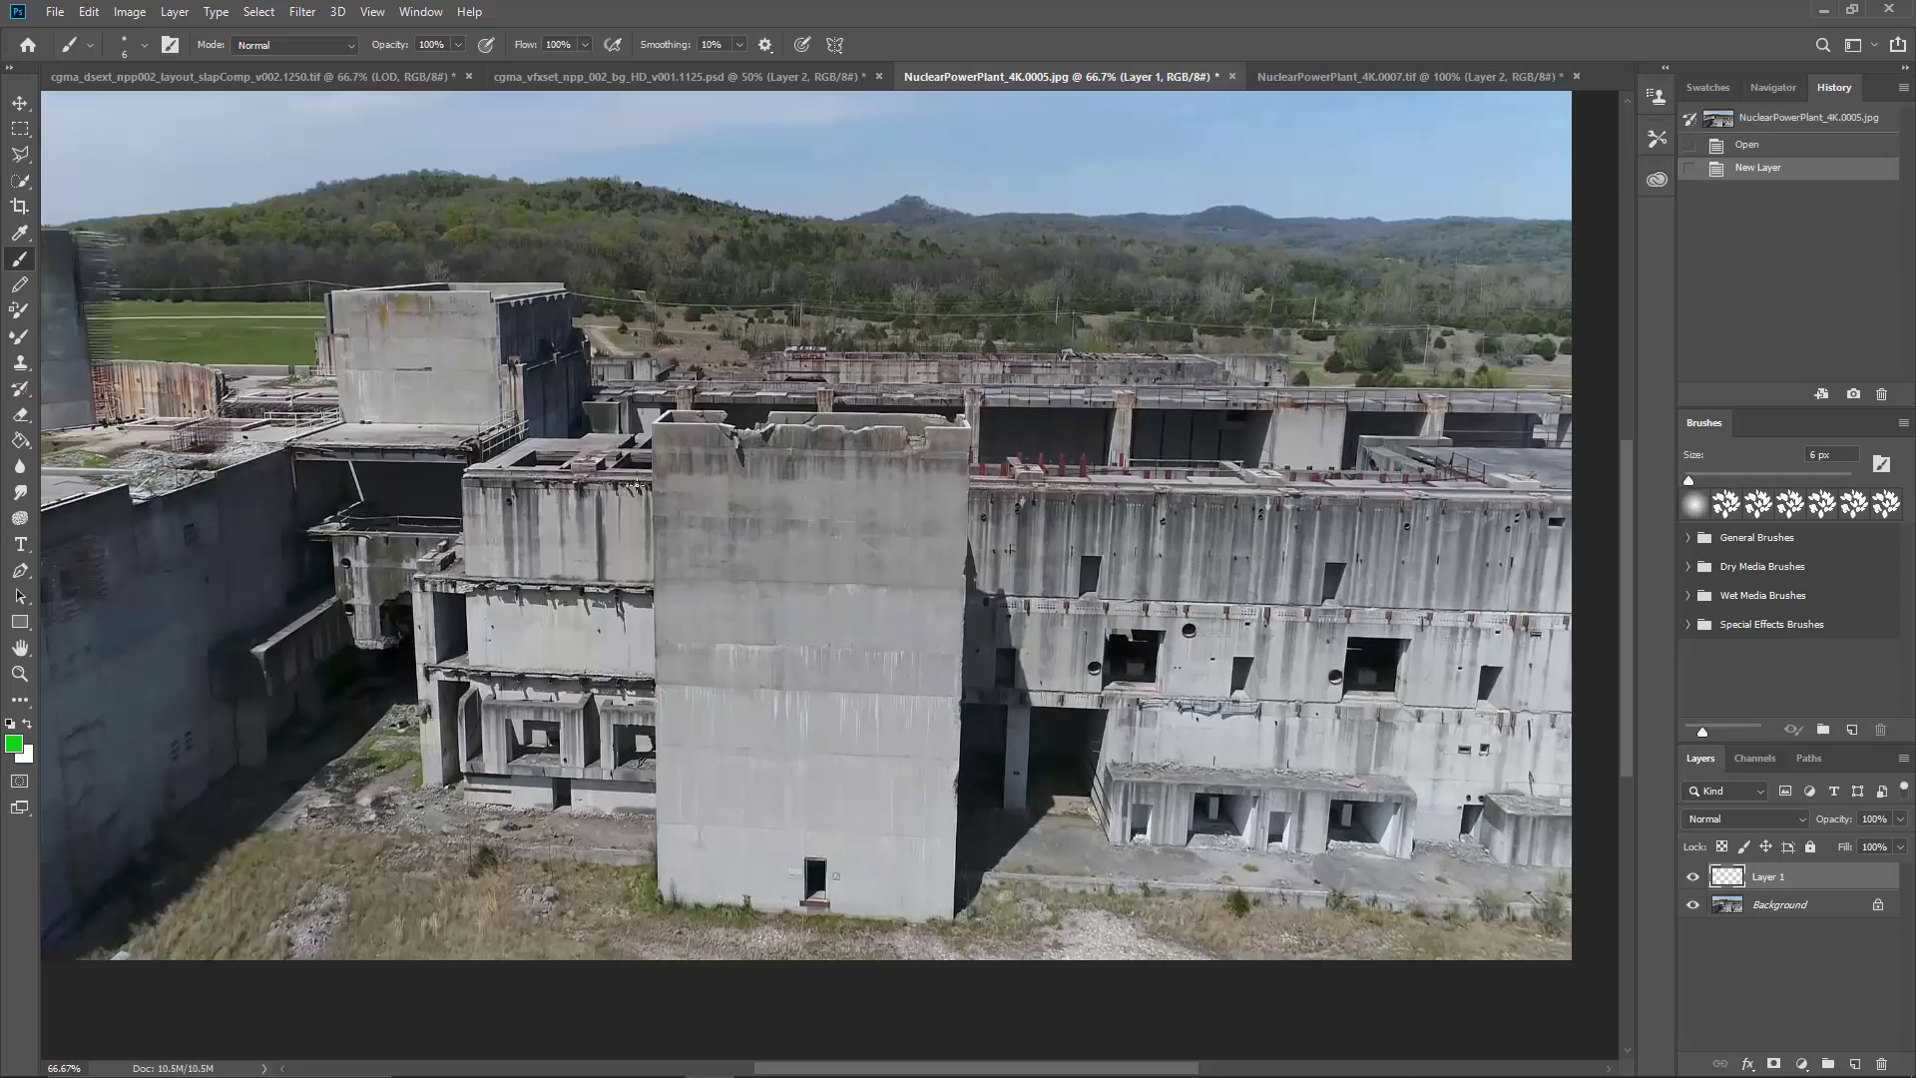
left_click_drag(621, 413, 959, 407)
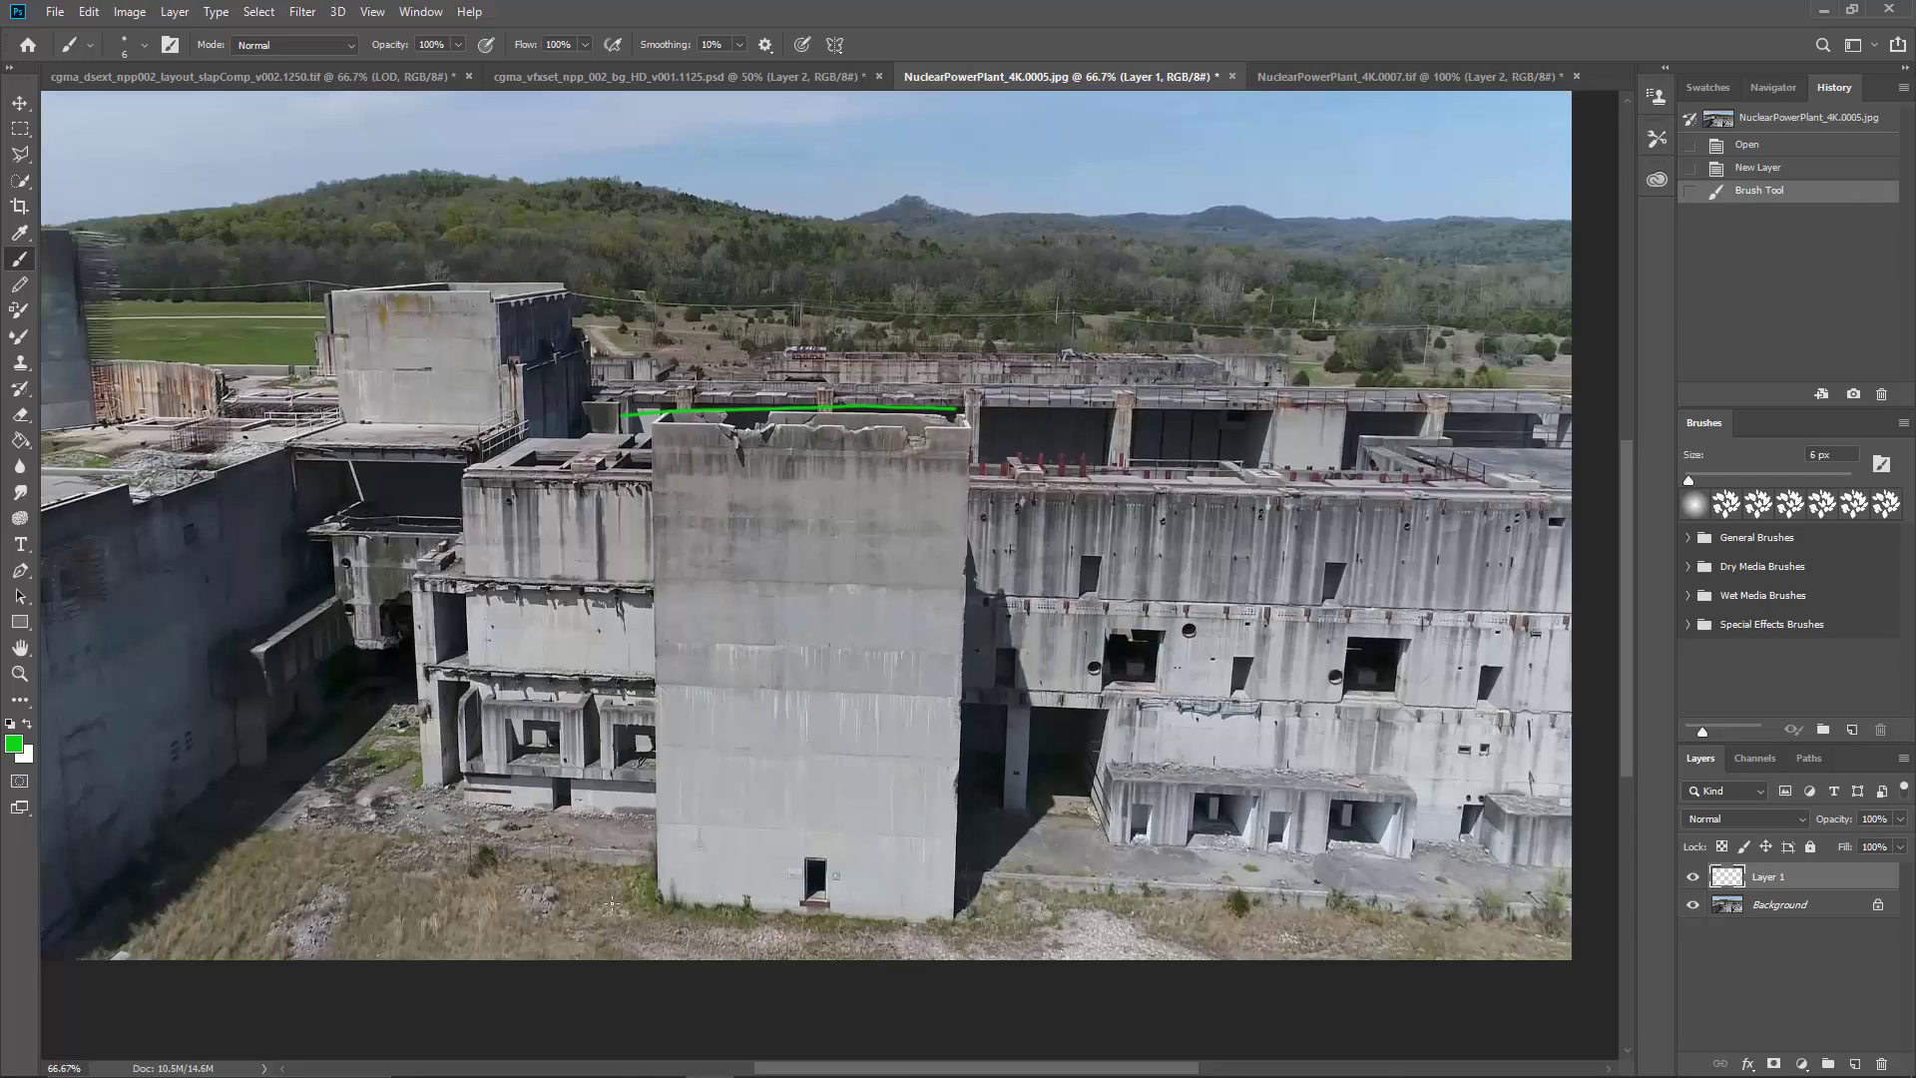
left_click_drag(626, 903, 799, 914)
left_click_drag(949, 921, 966, 920)
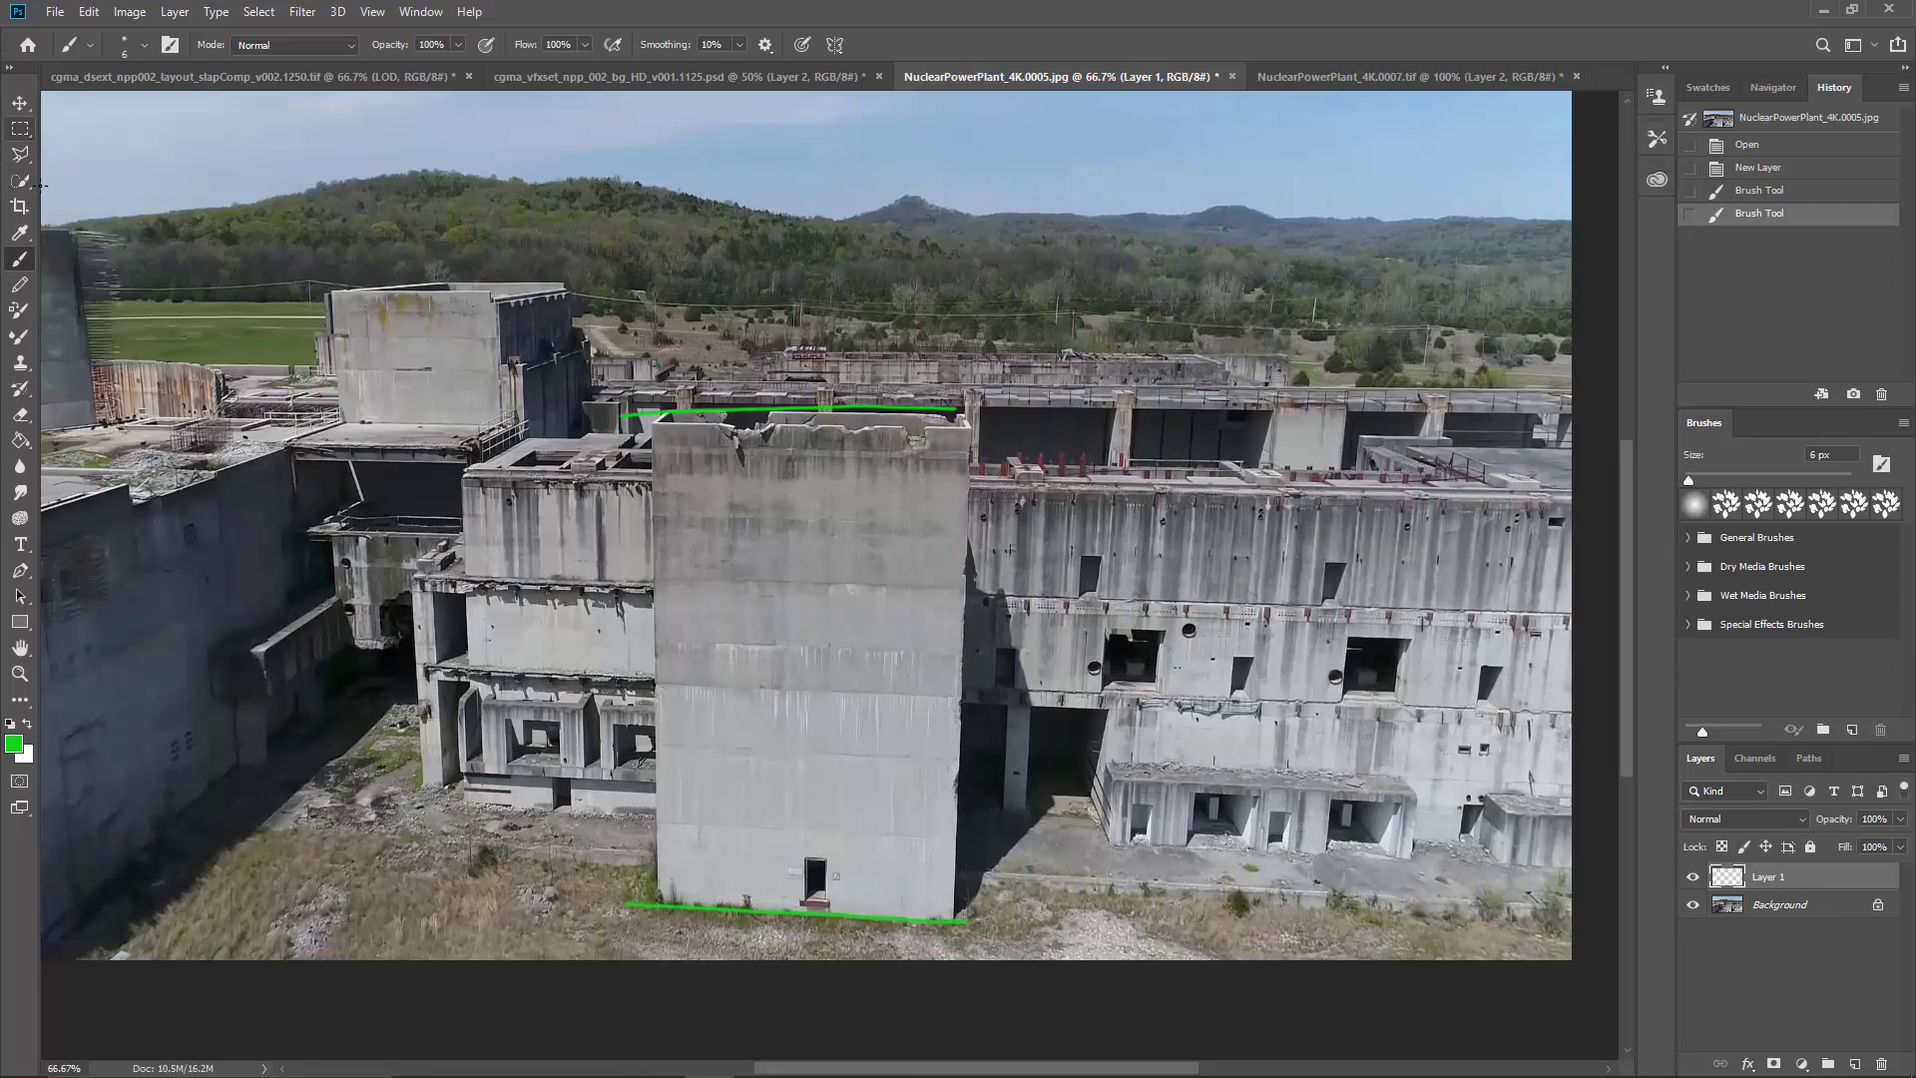
Step: Copy the green height lines with a rectangular selection around the tall wall and paste them into cgma_dsext_npp002_layout_slapComp_v002.1250.tif
left_click(19, 128)
left_click_drag(621, 391, 983, 924)
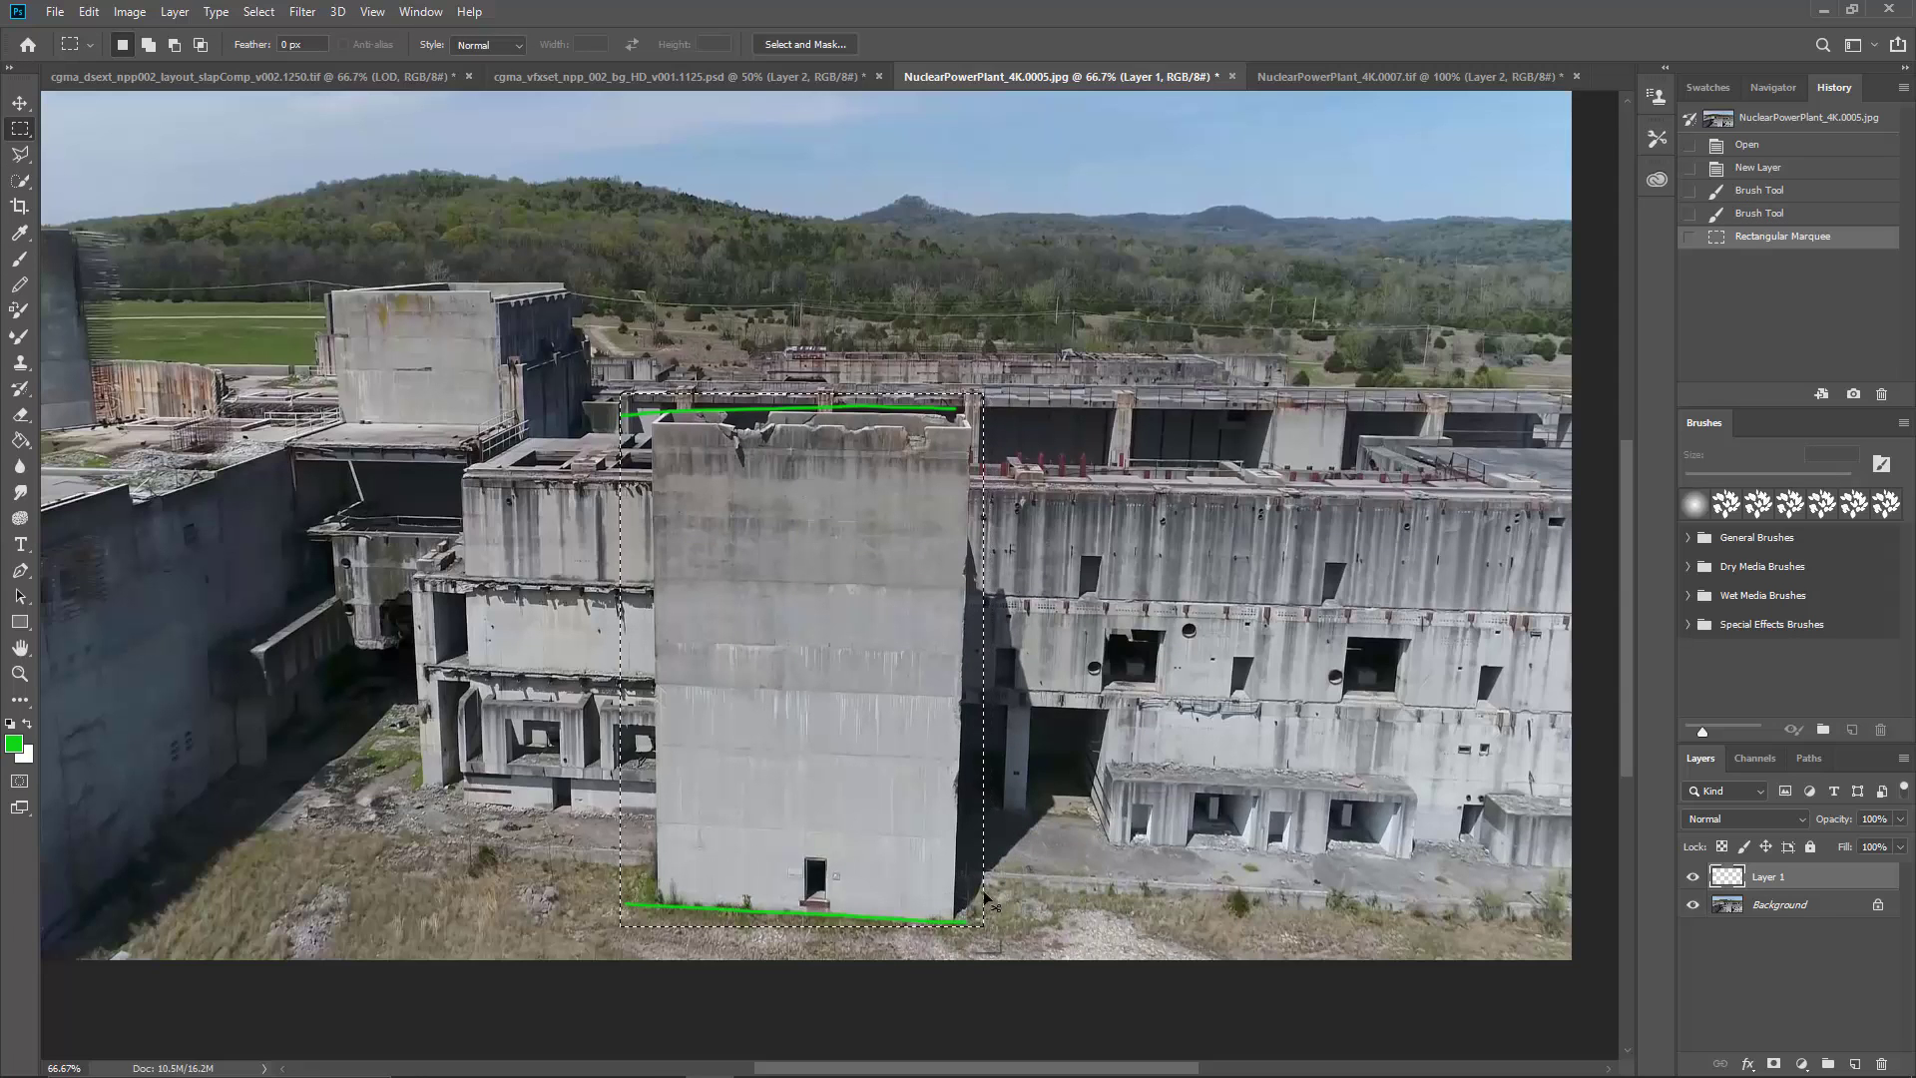
left_click(219, 80)
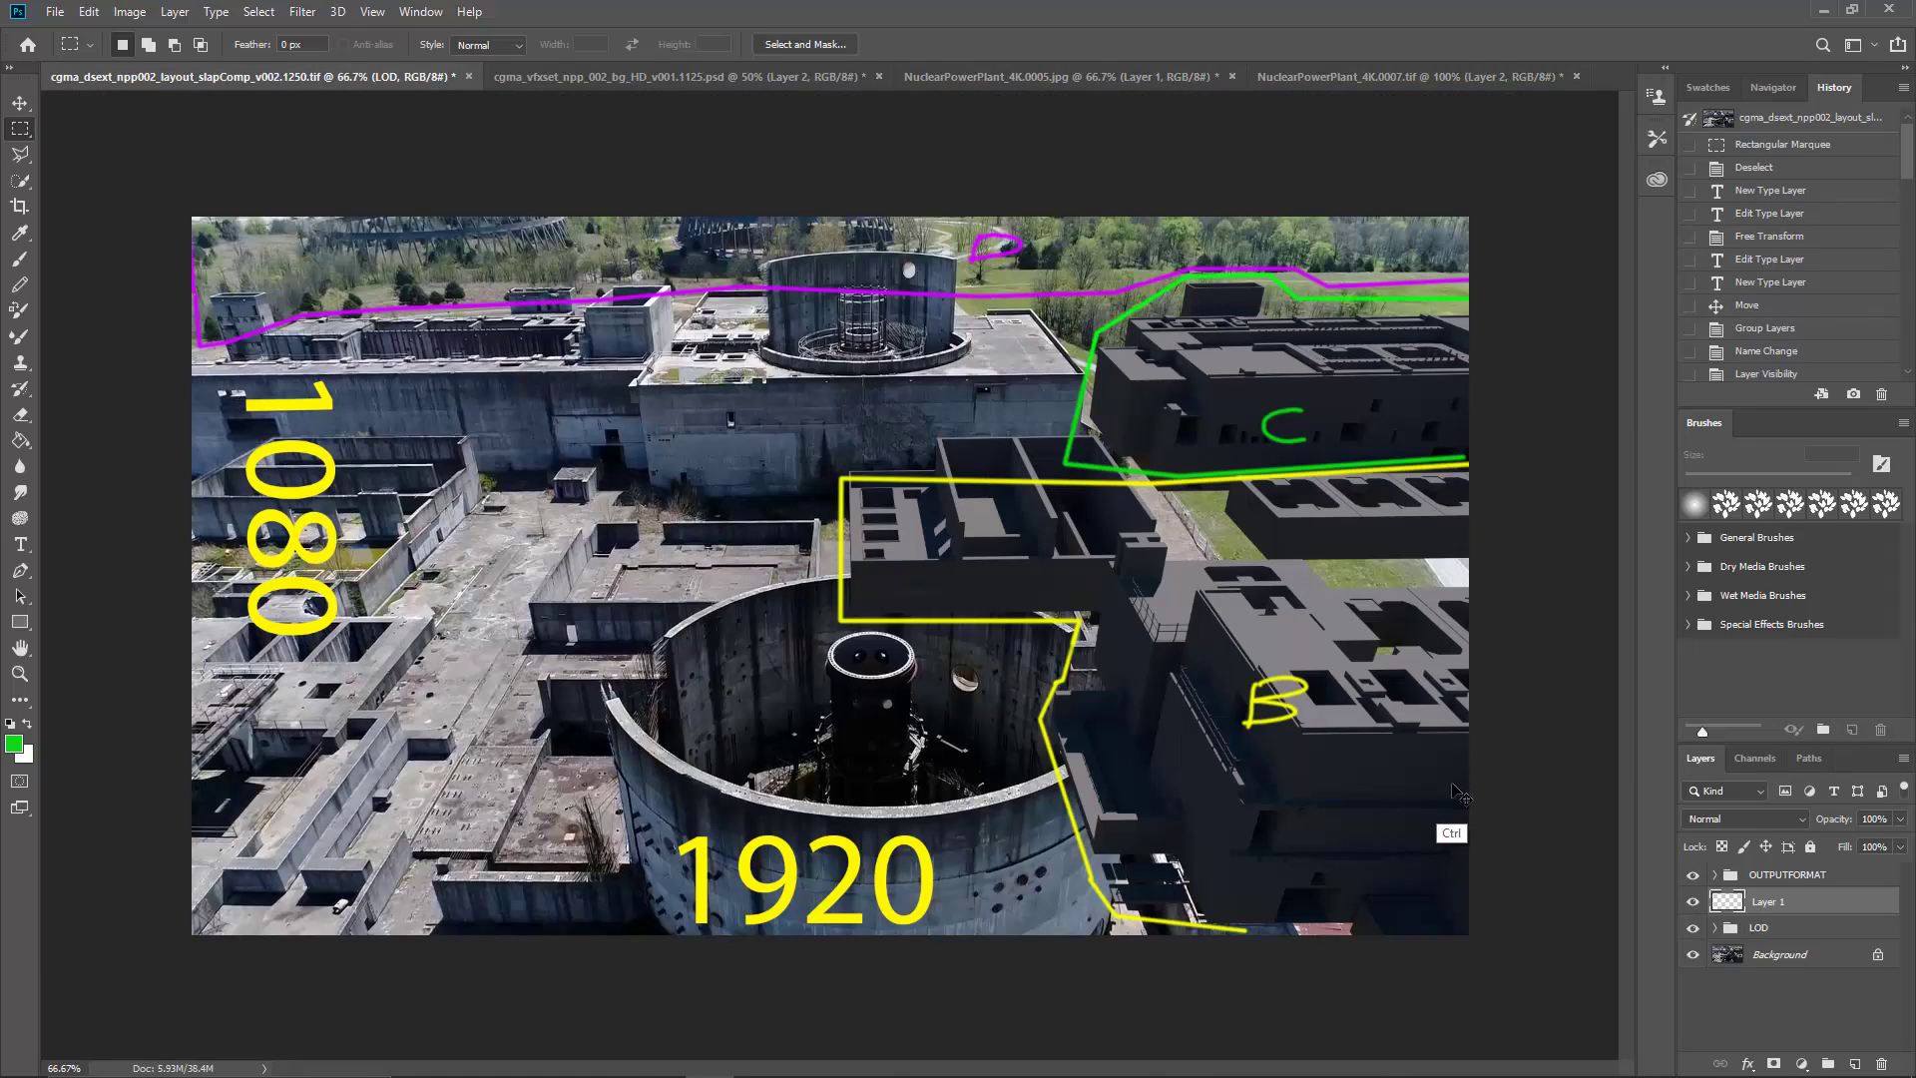
key("ctrl+v")
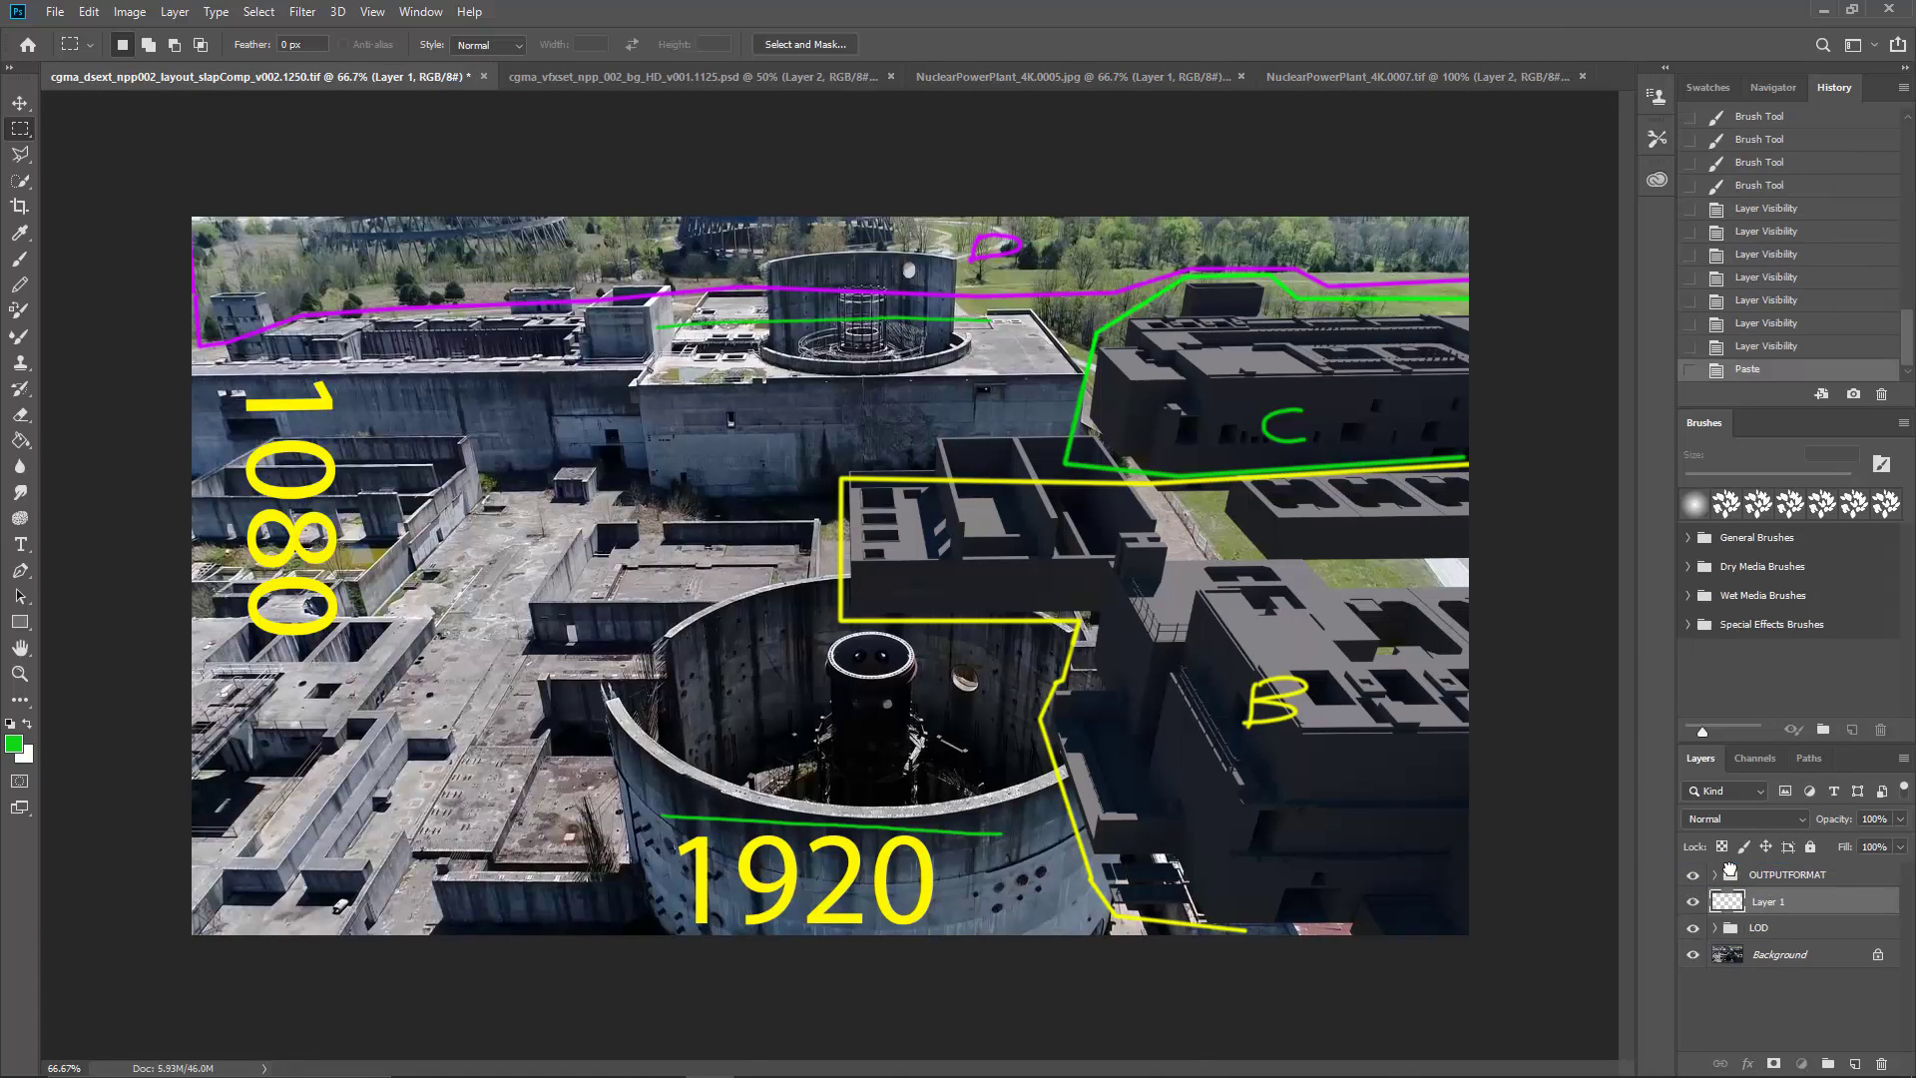
Step: Copy the selected tall wall from the Background layer of NuclearPowerPlant_4K.0005.jpg and paste it into the slapComp image
left_click(1073, 77)
left_click(1736, 904)
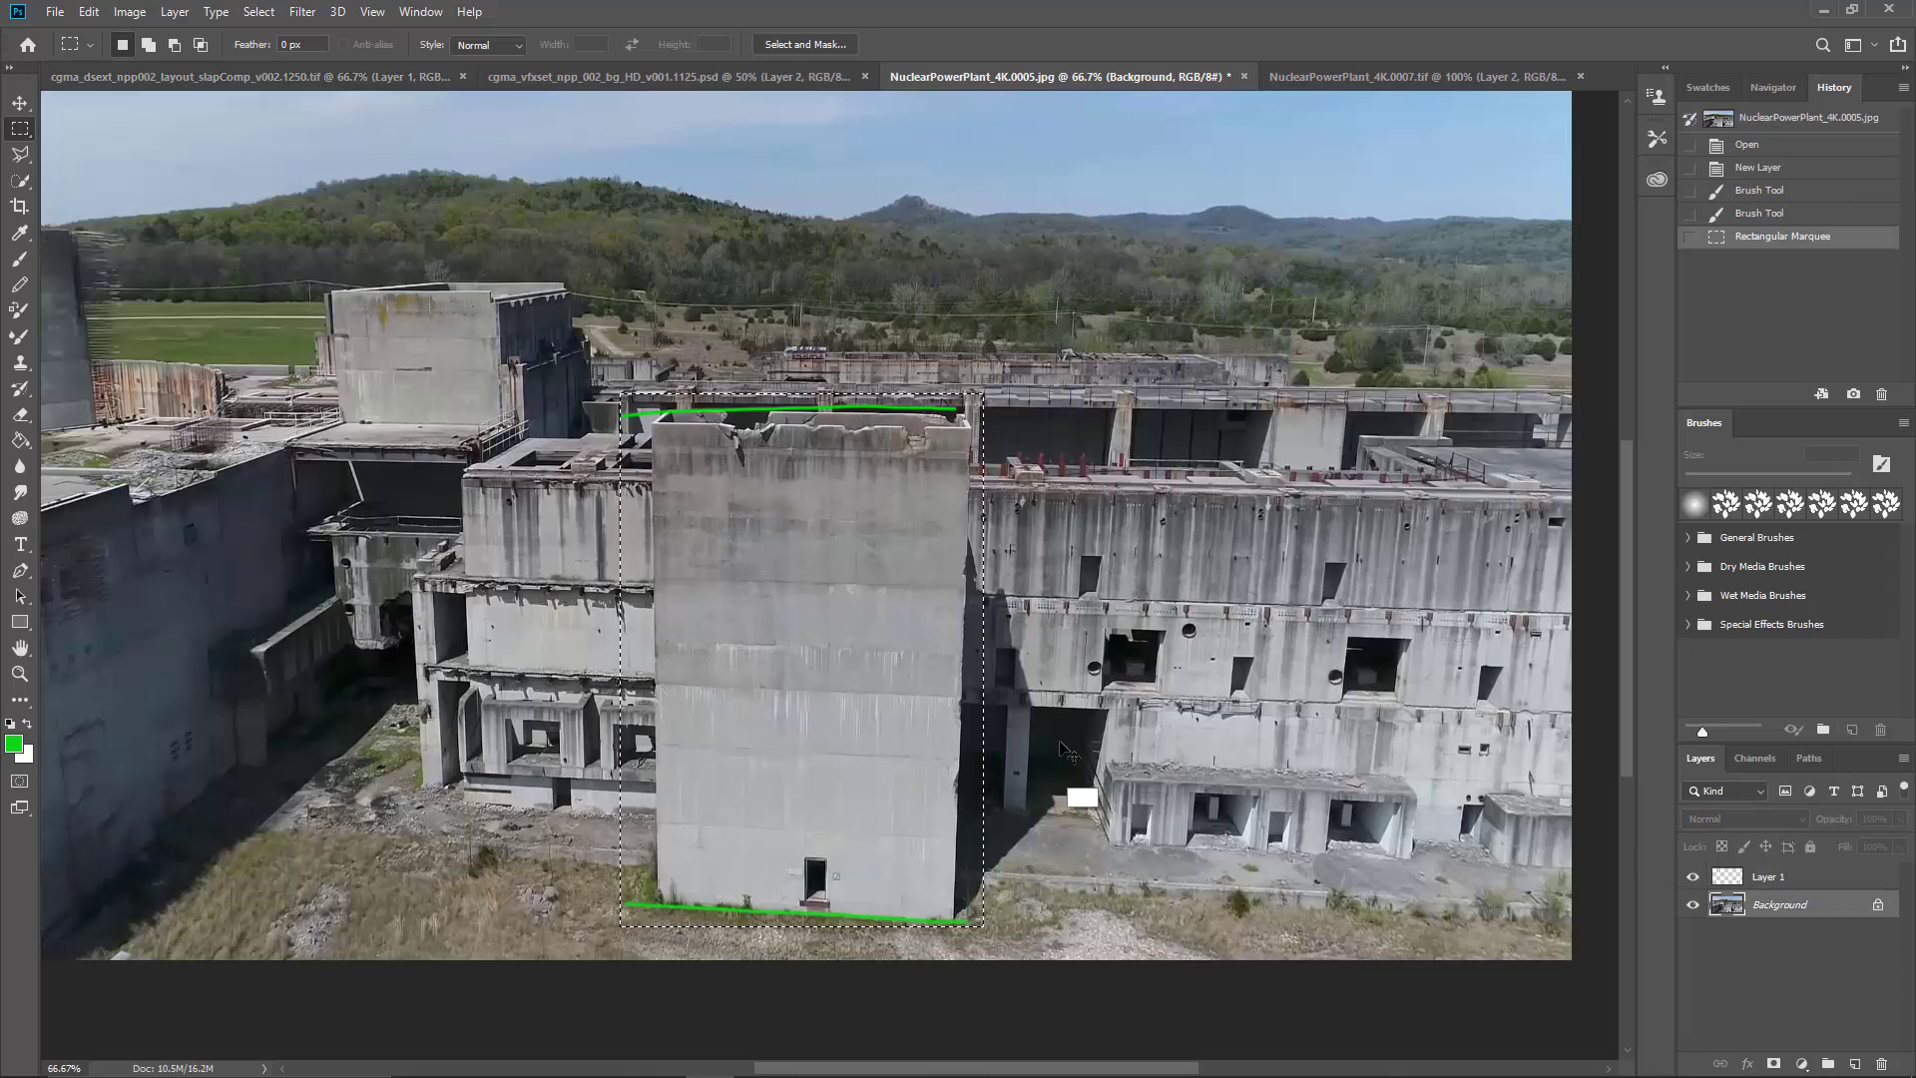
left_click(278, 75)
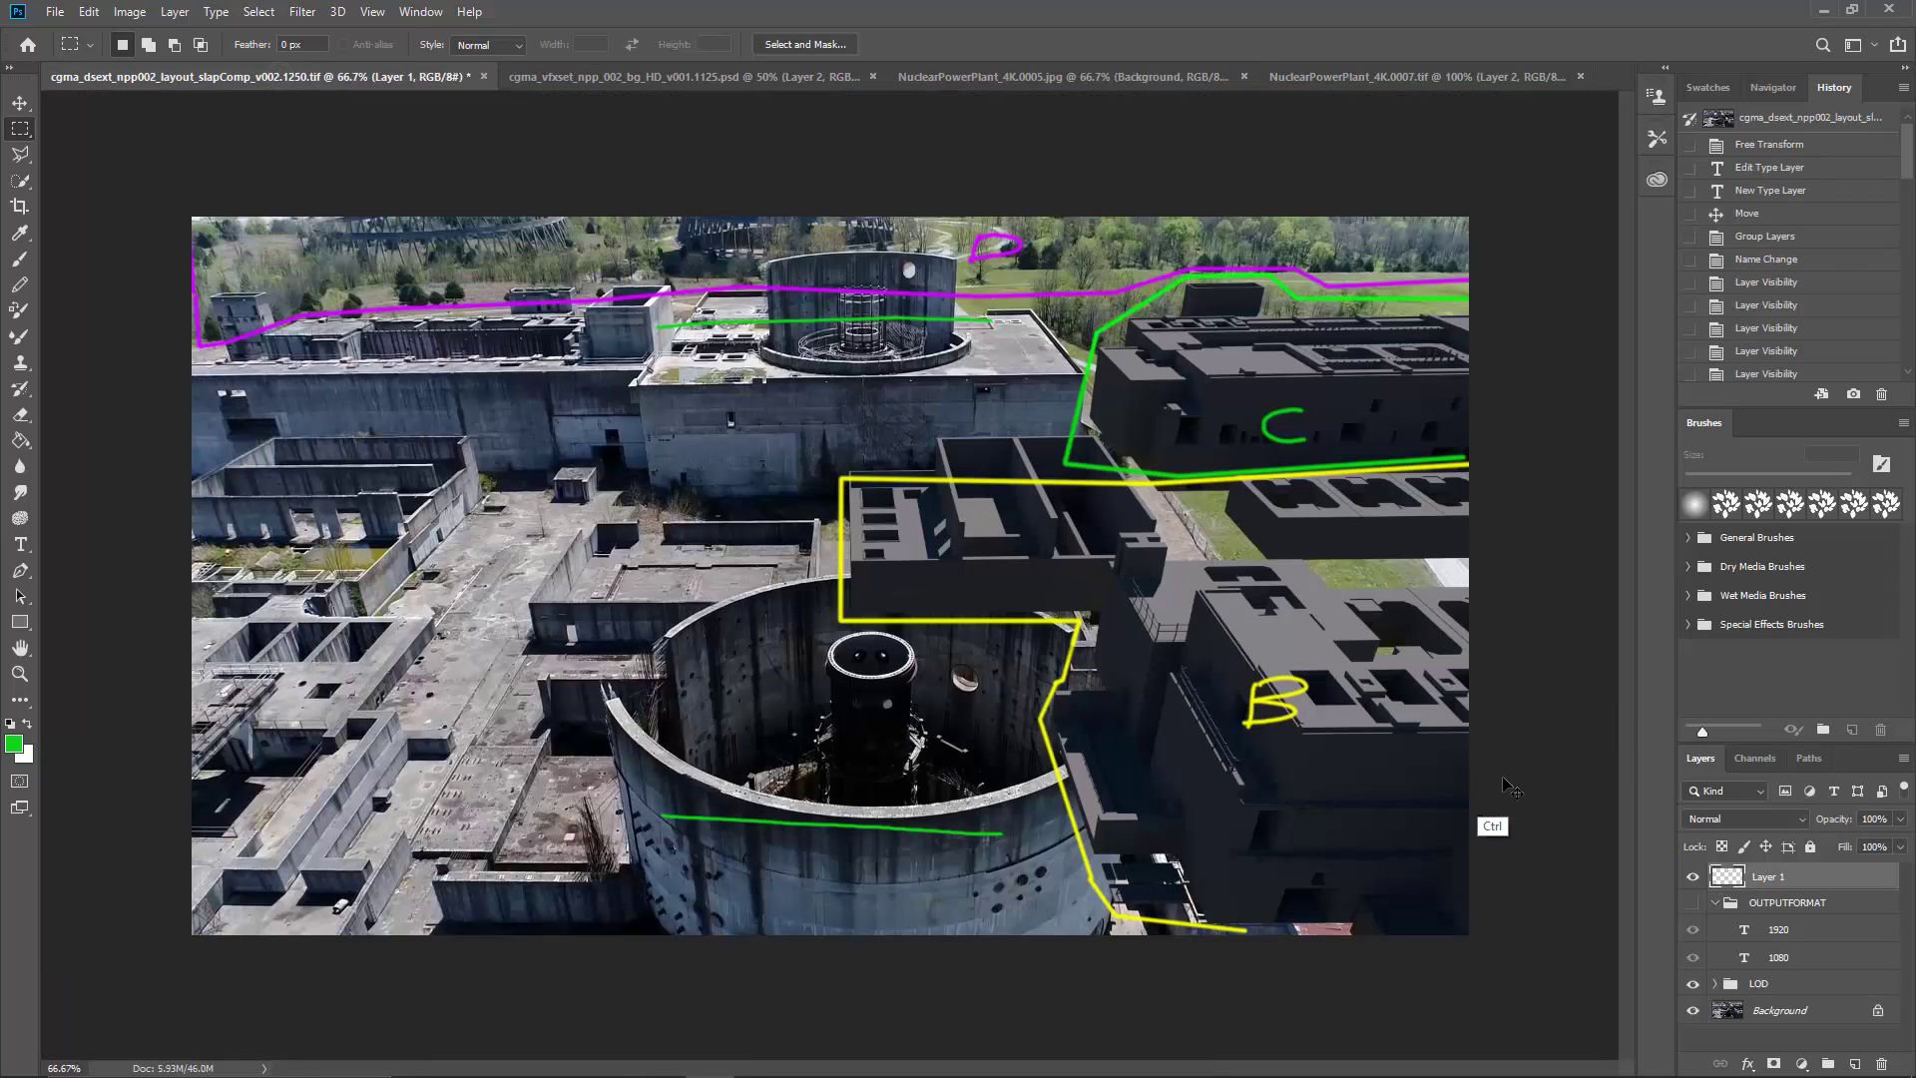
key("ctrl+v")
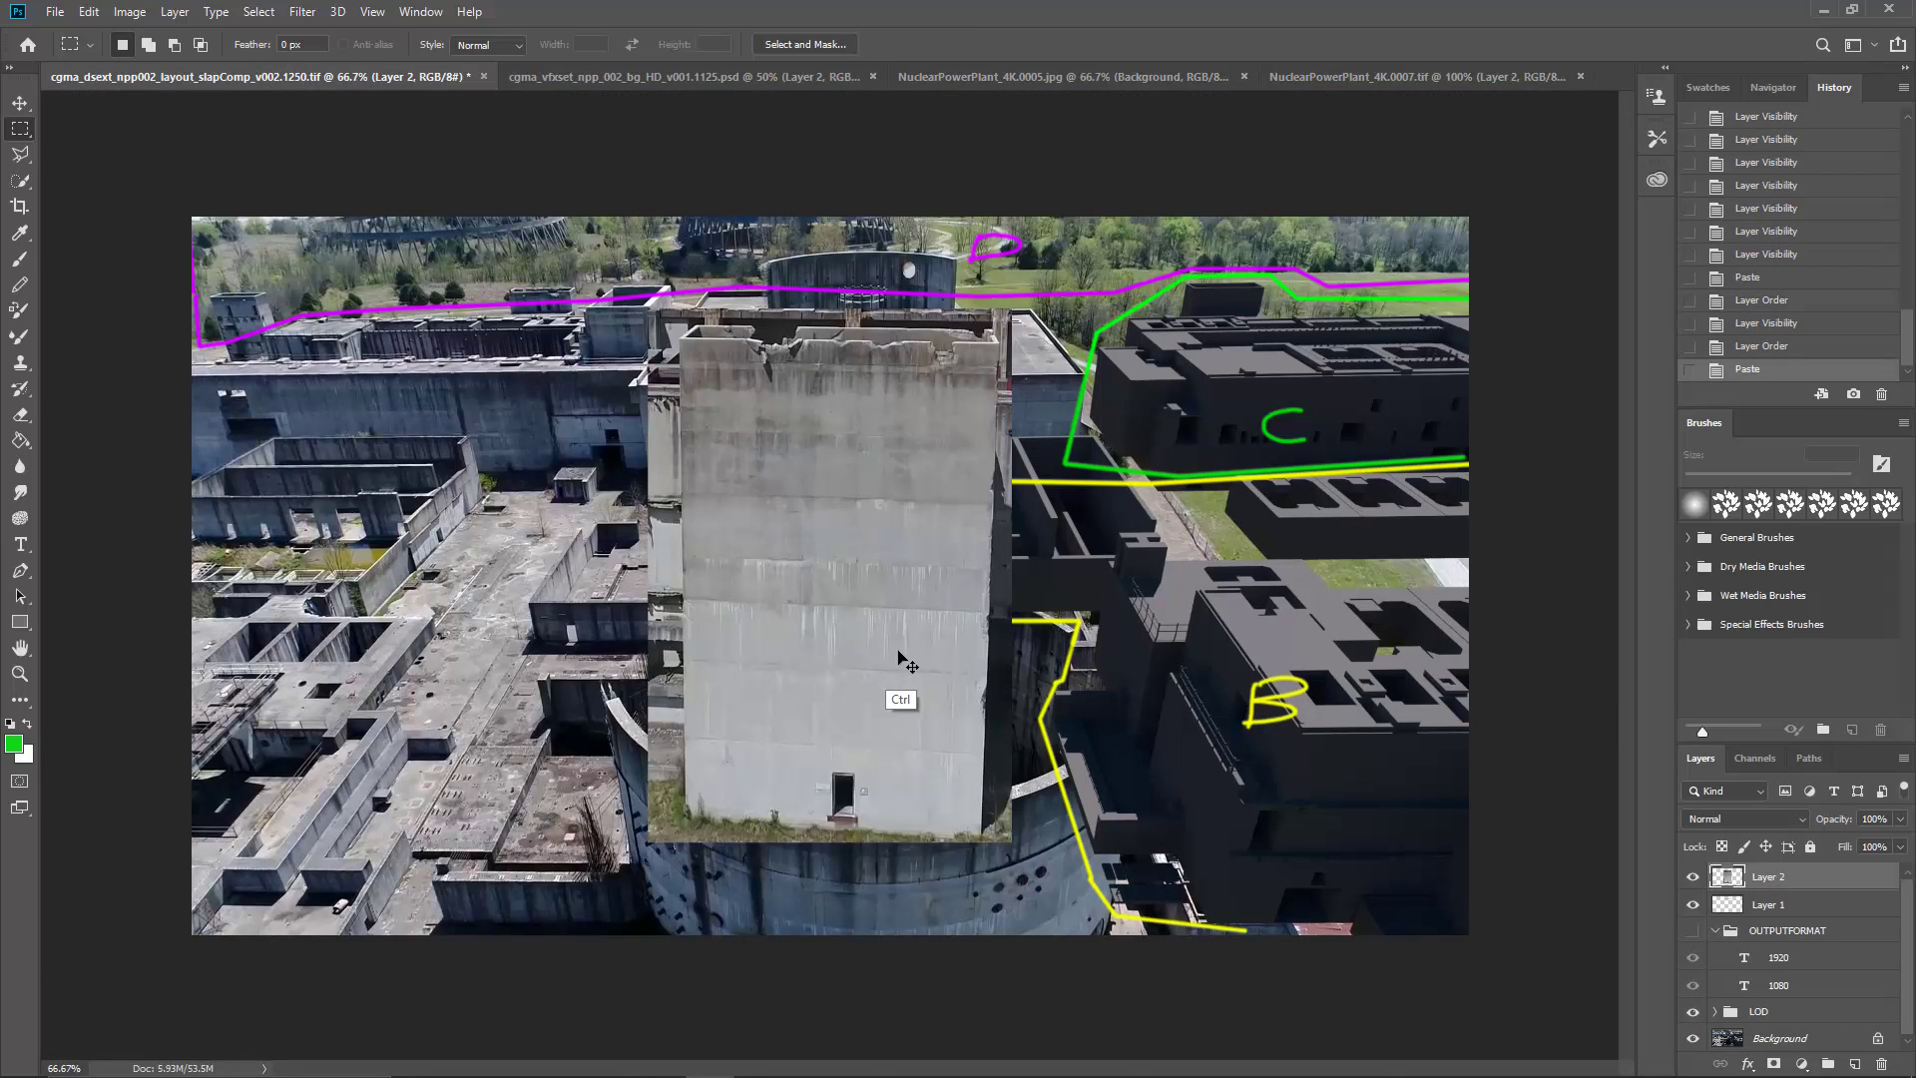
Step: Scale the pasted tall wall down proportionally and place it over the dark building at the lower right of the slapComp image
key("ctrl+t")
left_click_drag(864, 632, 1174, 706)
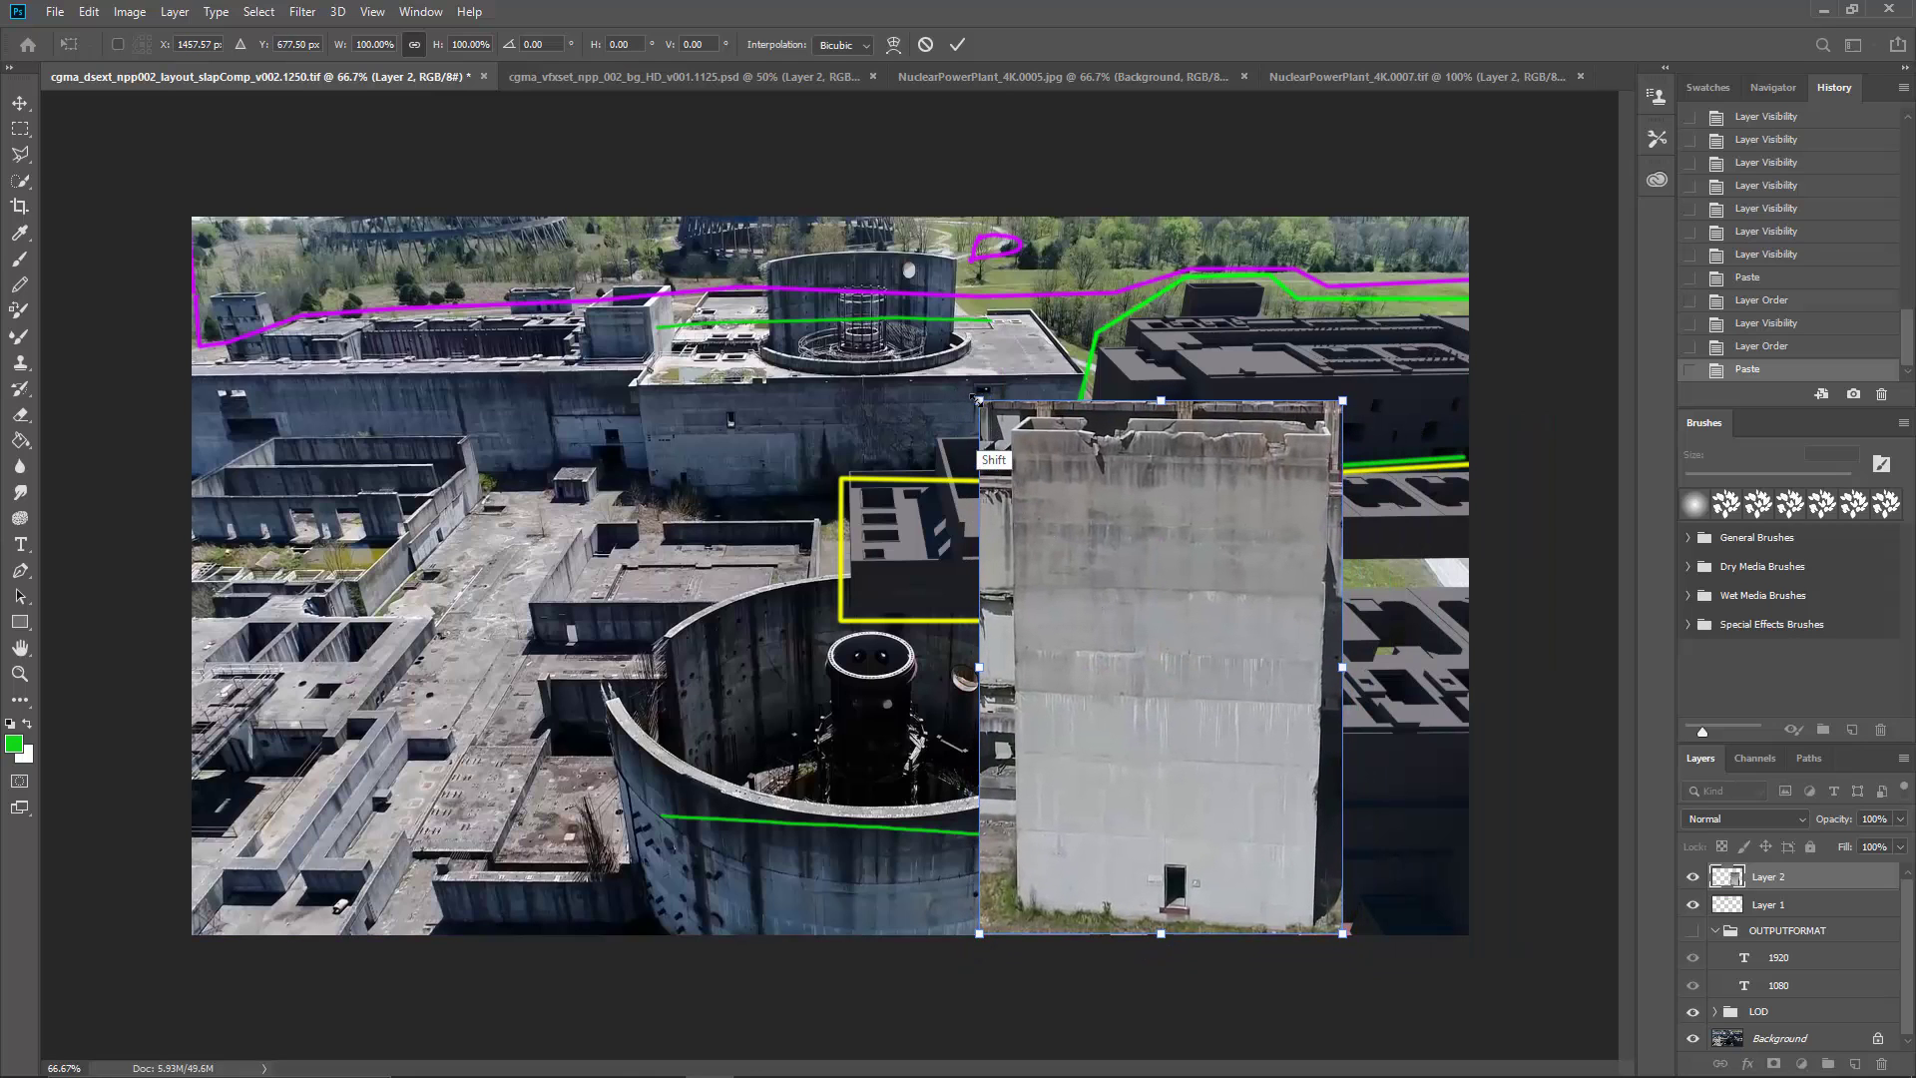
left_click_drag(979, 398, 1108, 695)
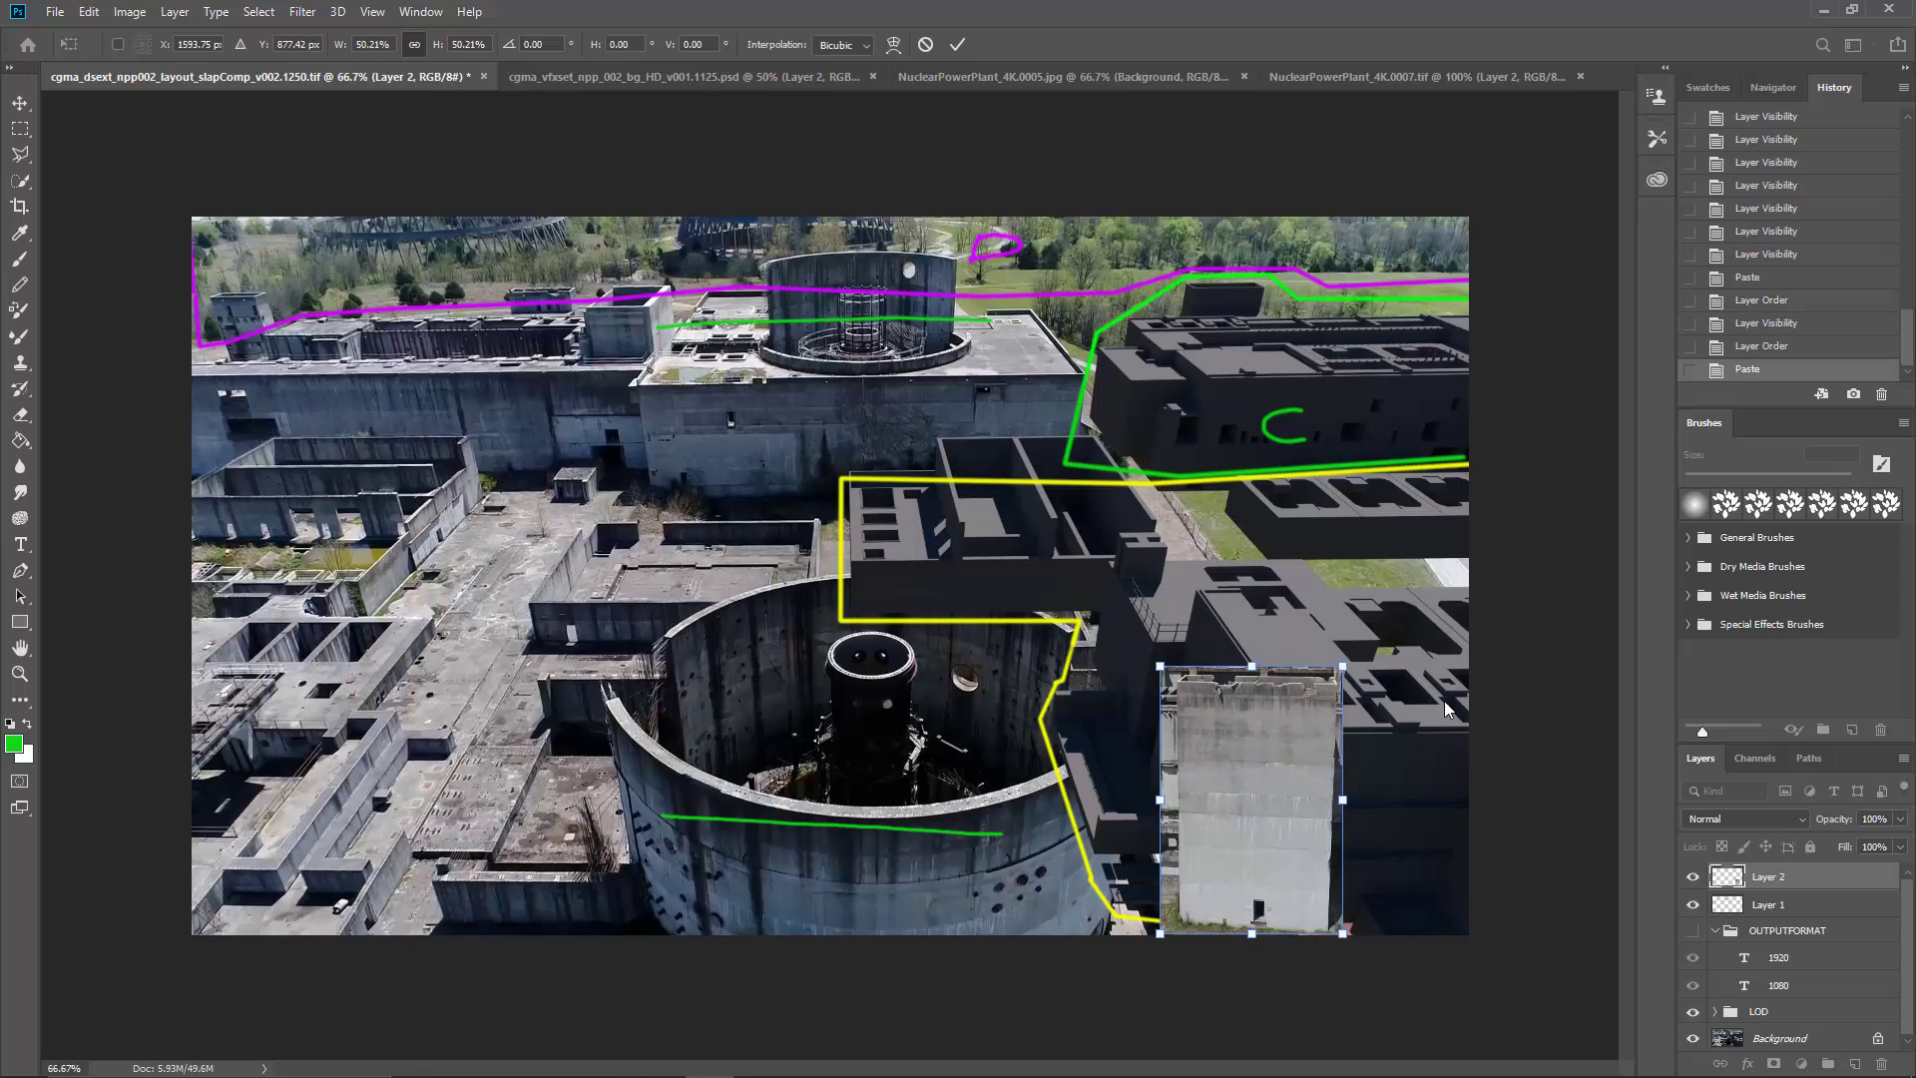
left_click_drag(1270, 739, 1313, 721)
left_click_drag(1202, 649, 1169, 599)
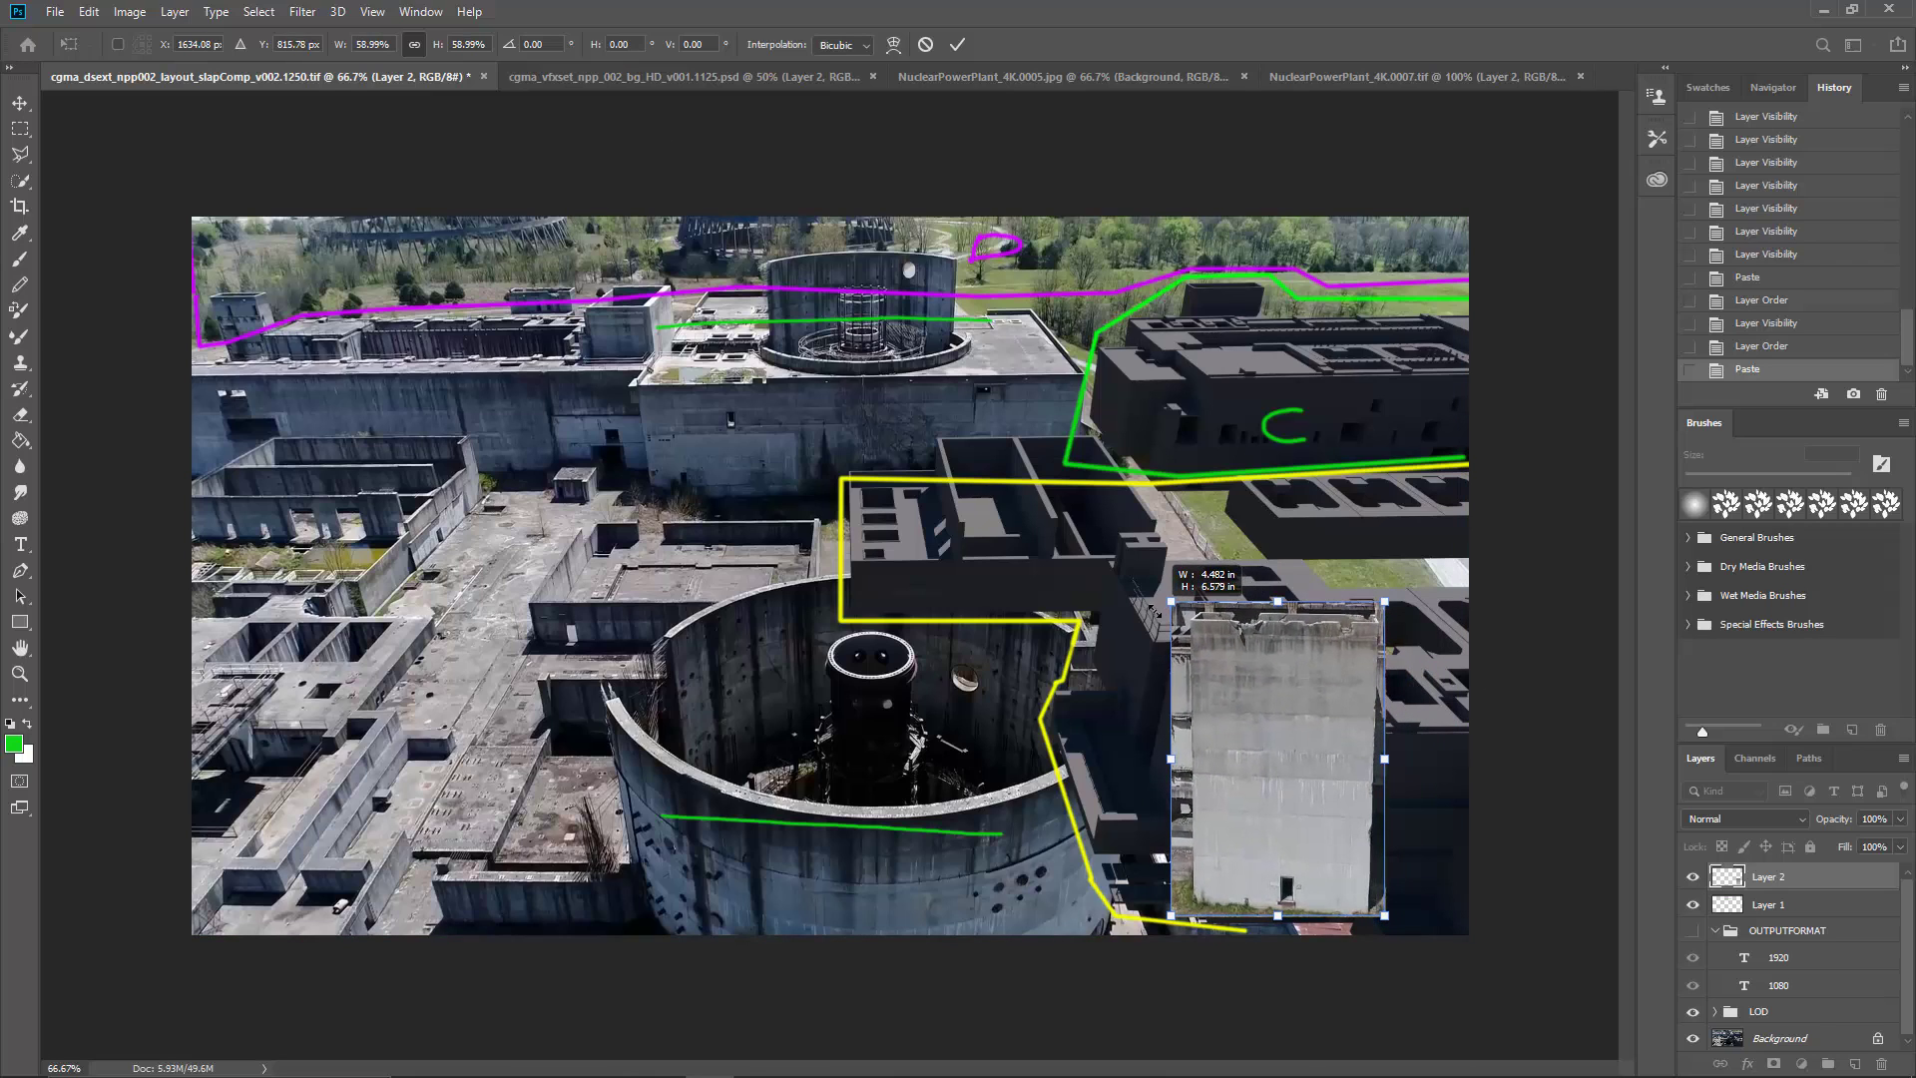
left_click_drag(1289, 689, 1307, 762)
left_click_drag(1188, 679, 1167, 647)
left_click_drag(1291, 720, 1337, 743)
key("Return")
key("m")
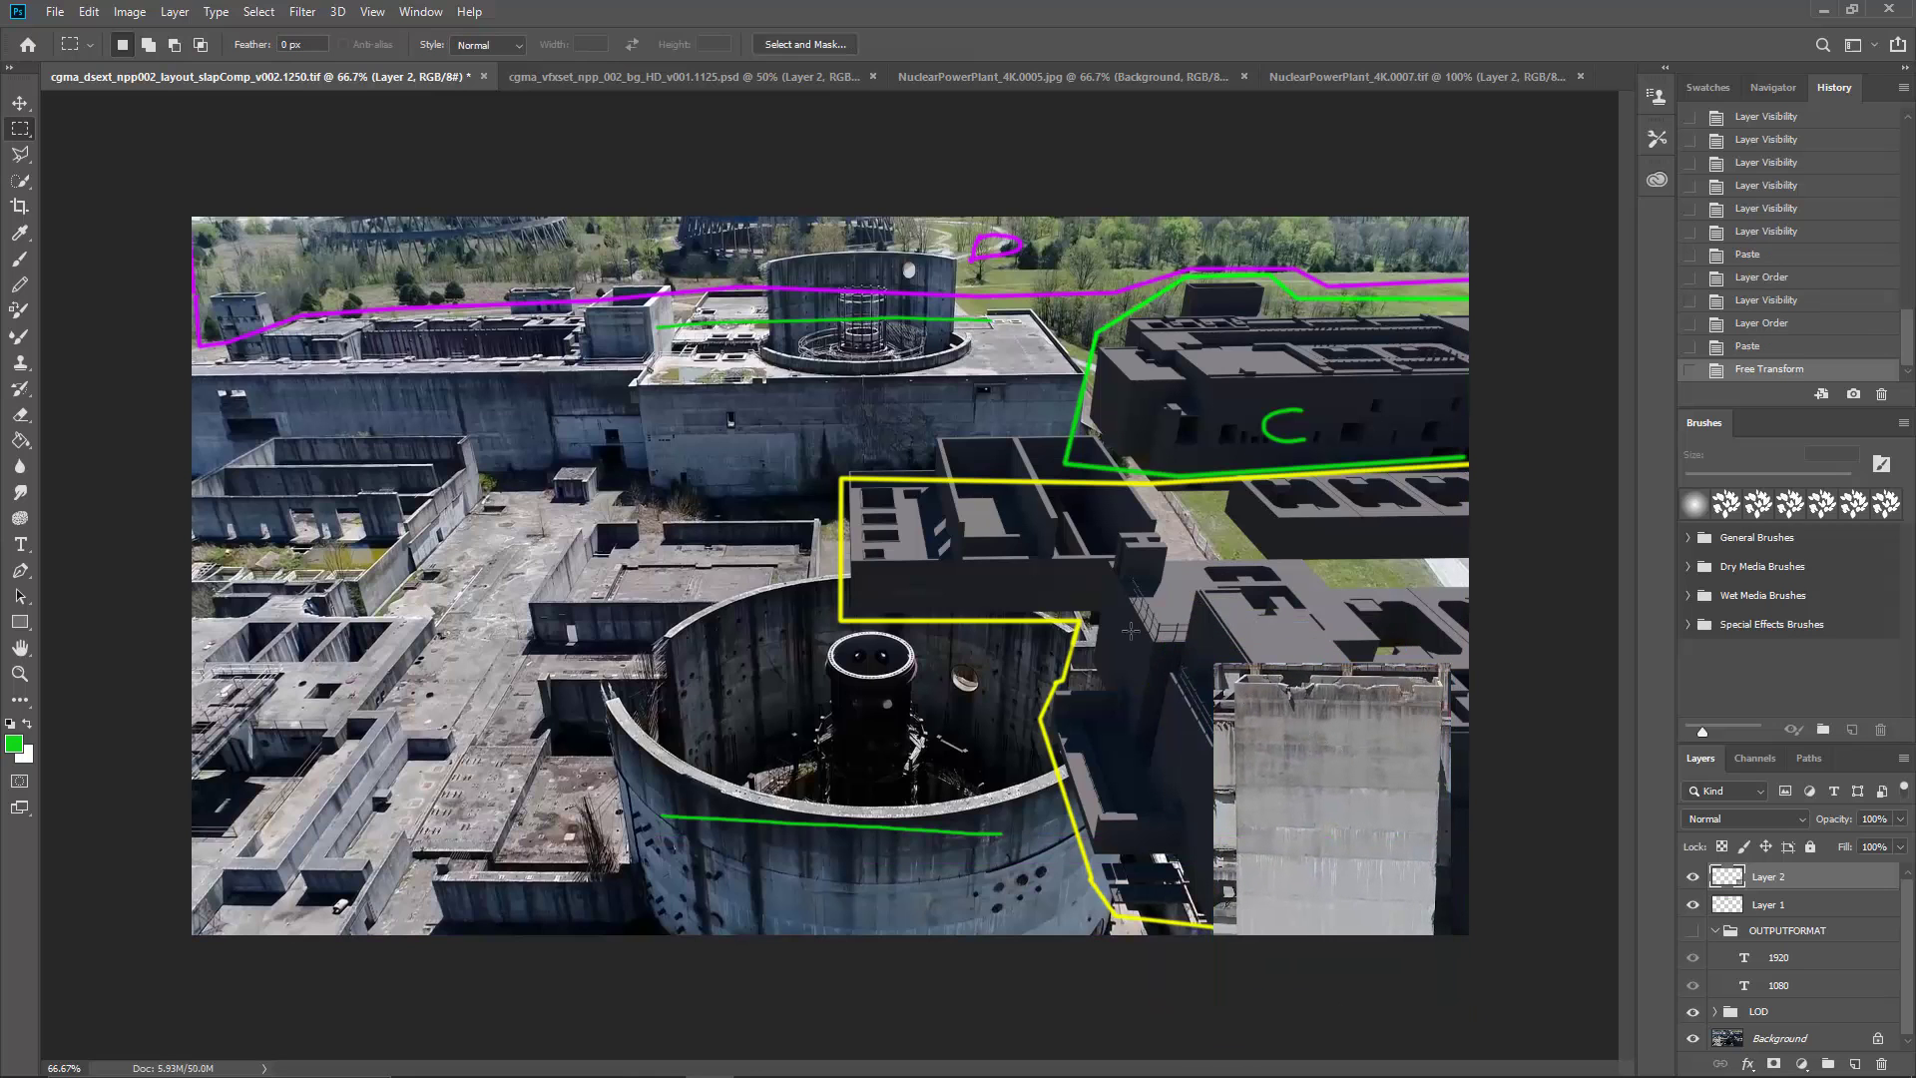
Step: In NuclearPowerPlant_4K.0005.jpg, clear the selection and replace the layer holding the green height lines with a new empty layer
left_click(611, 84)
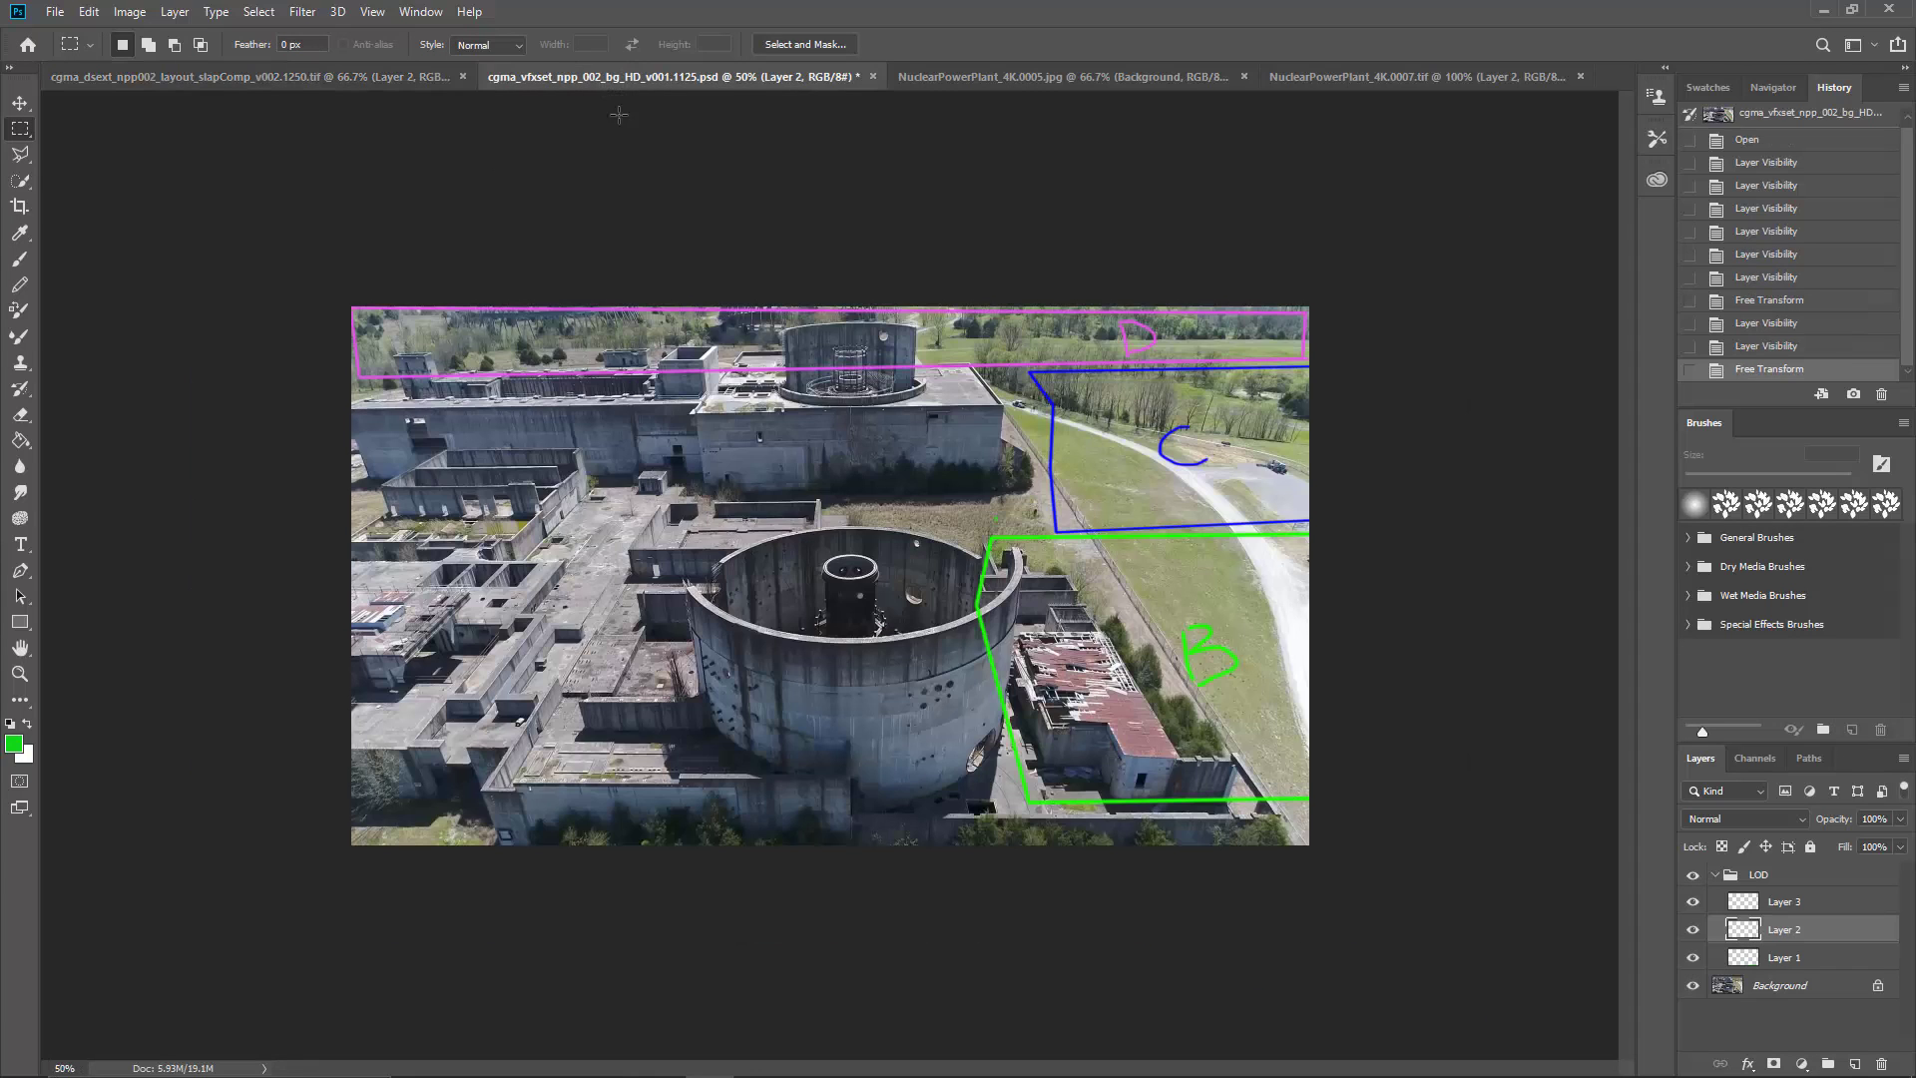
left_click(980, 80)
key("ctrl+d")
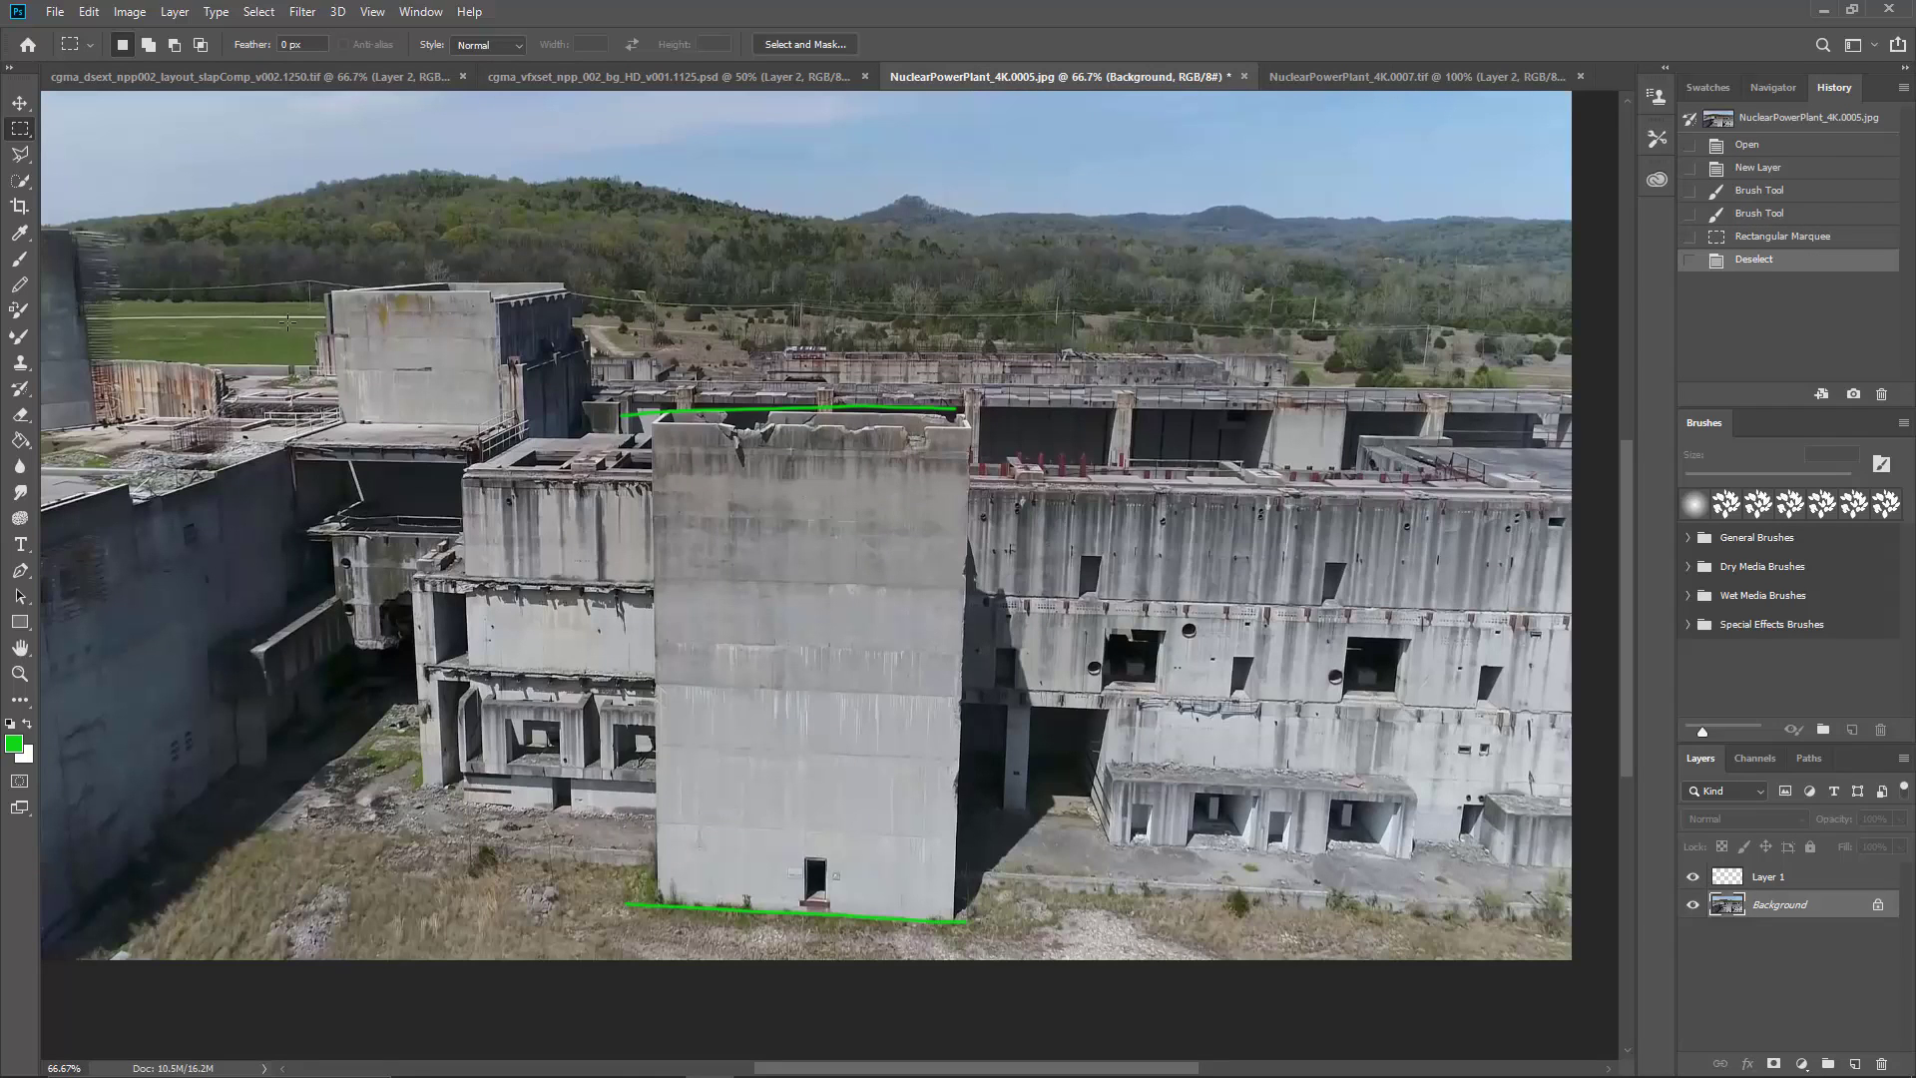
left_click(1730, 877)
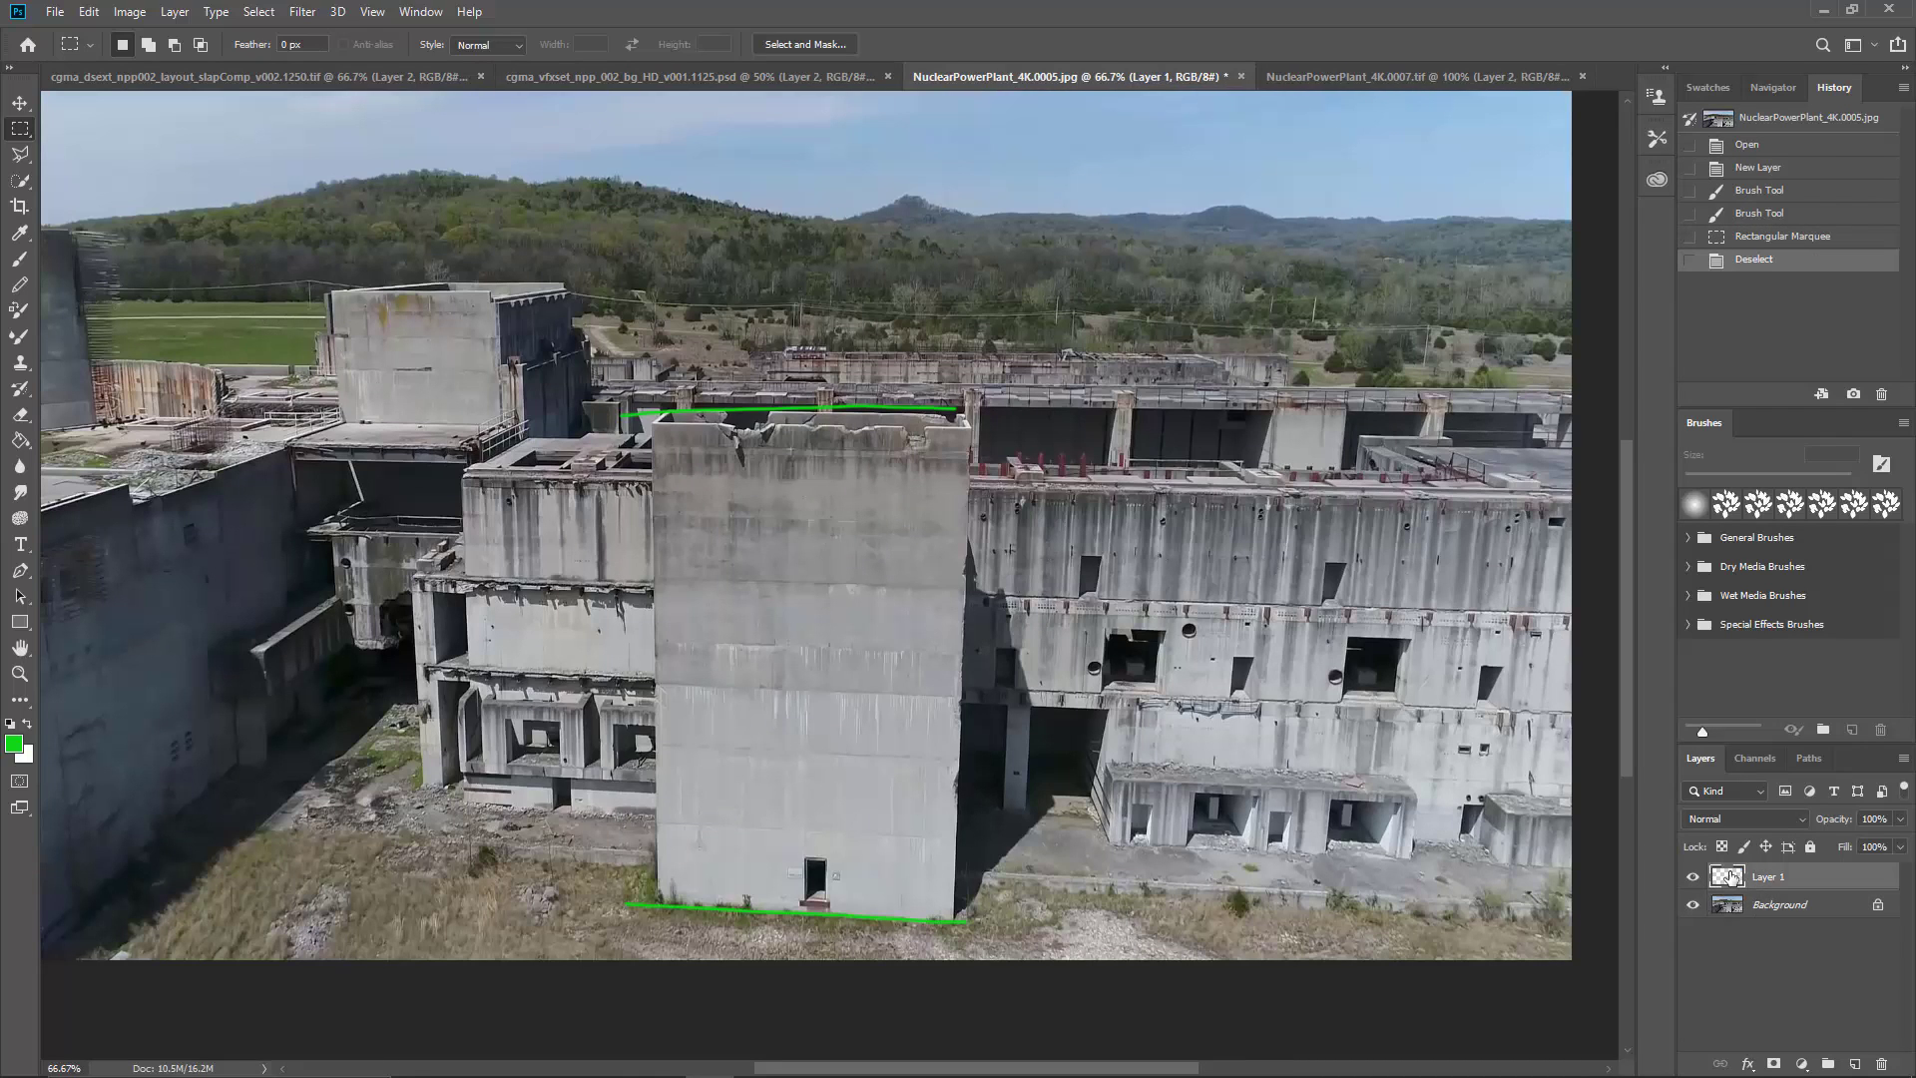
left_click_drag(1730, 877, 1880, 1064)
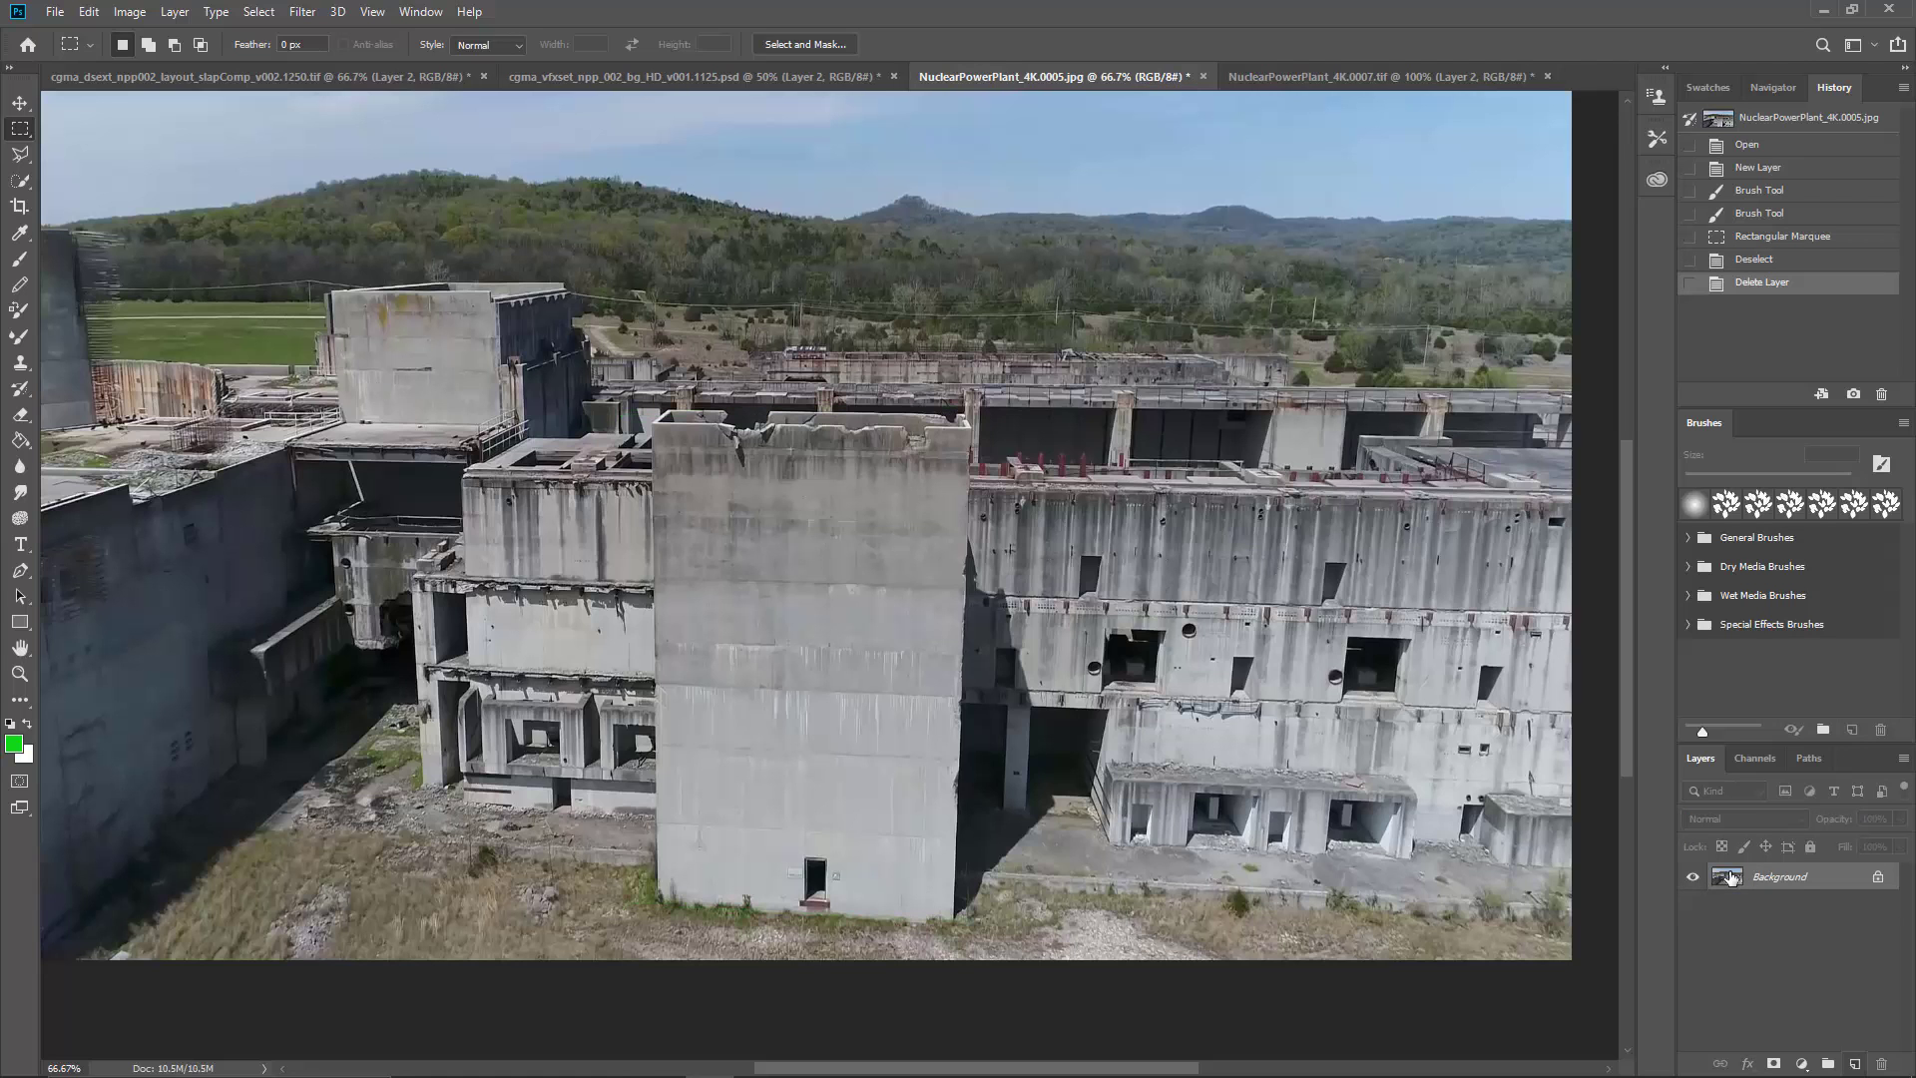
left_click(1854, 1064)
Step: Outline in green the broken concrete pieces around the notch in the tall wall's top edge, on both front and rear parapets
key("ctrl+1")
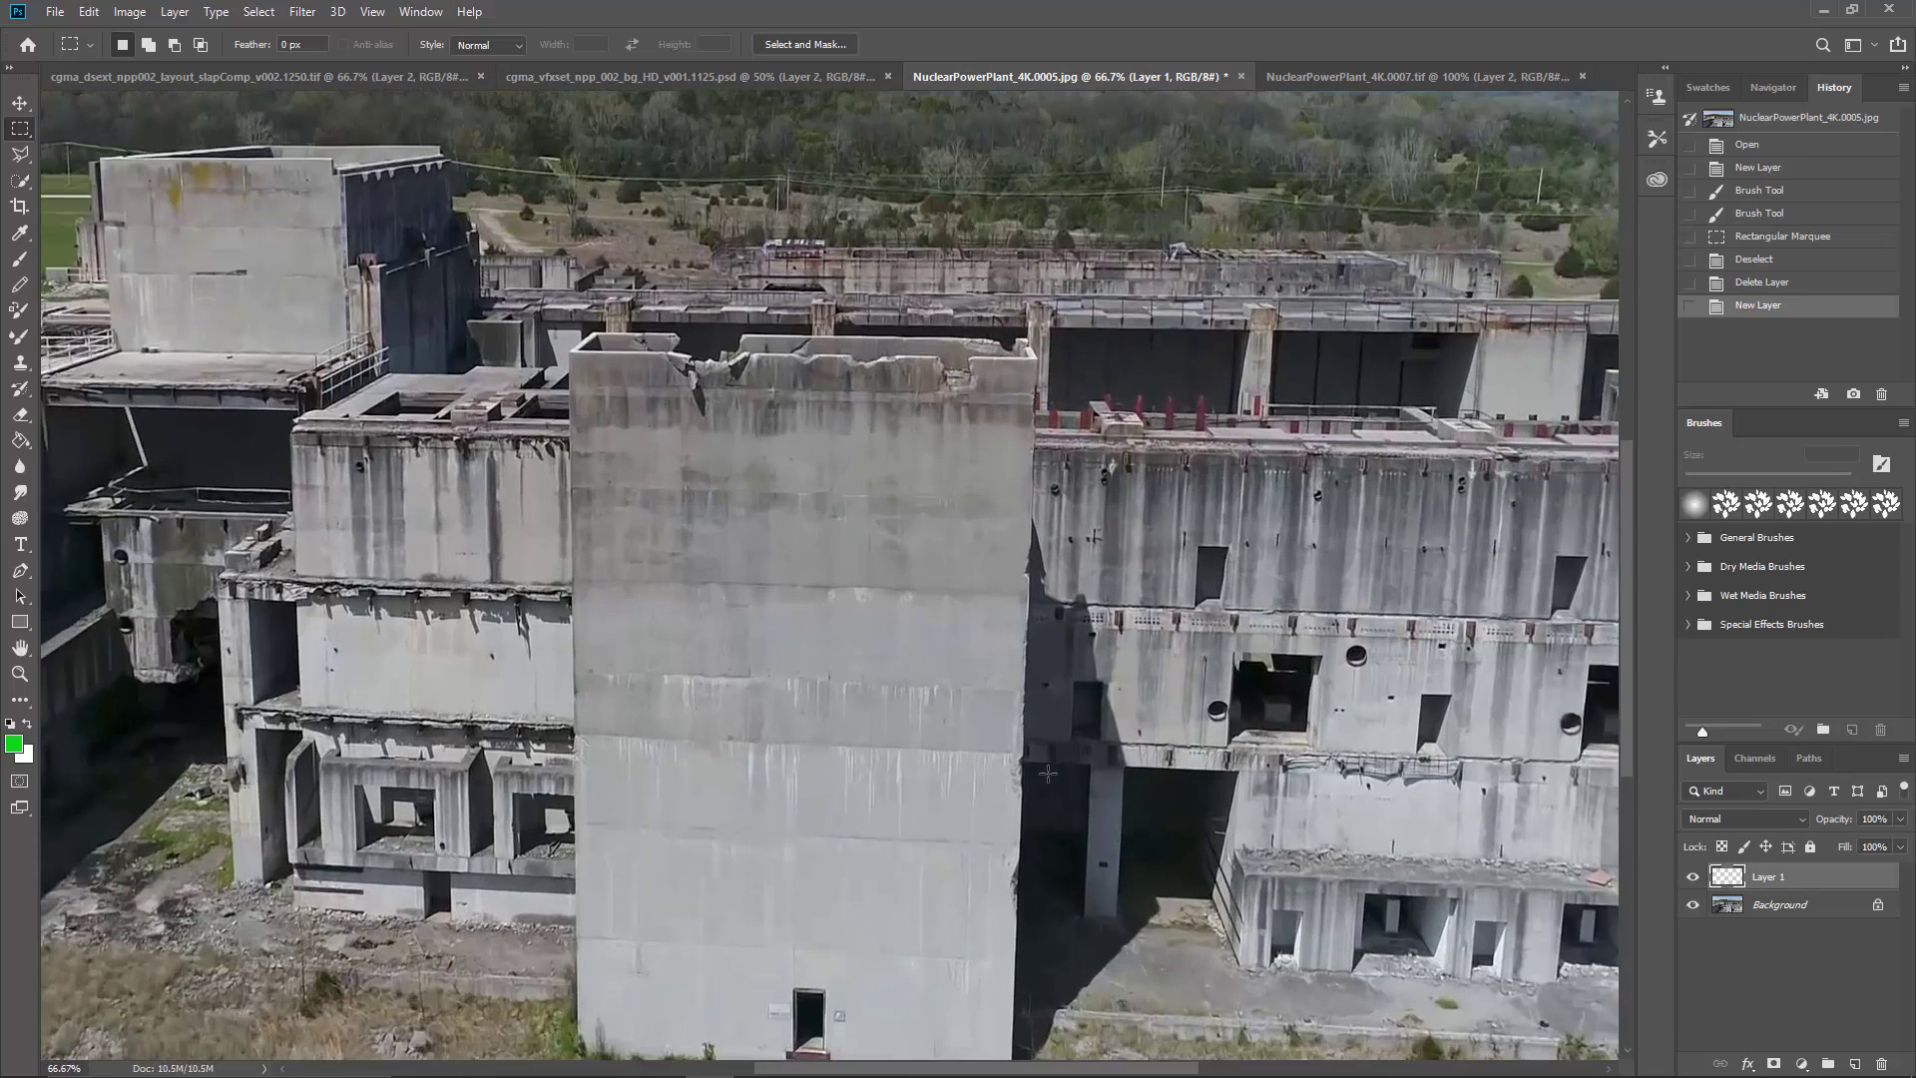
key("ctrl+plus")
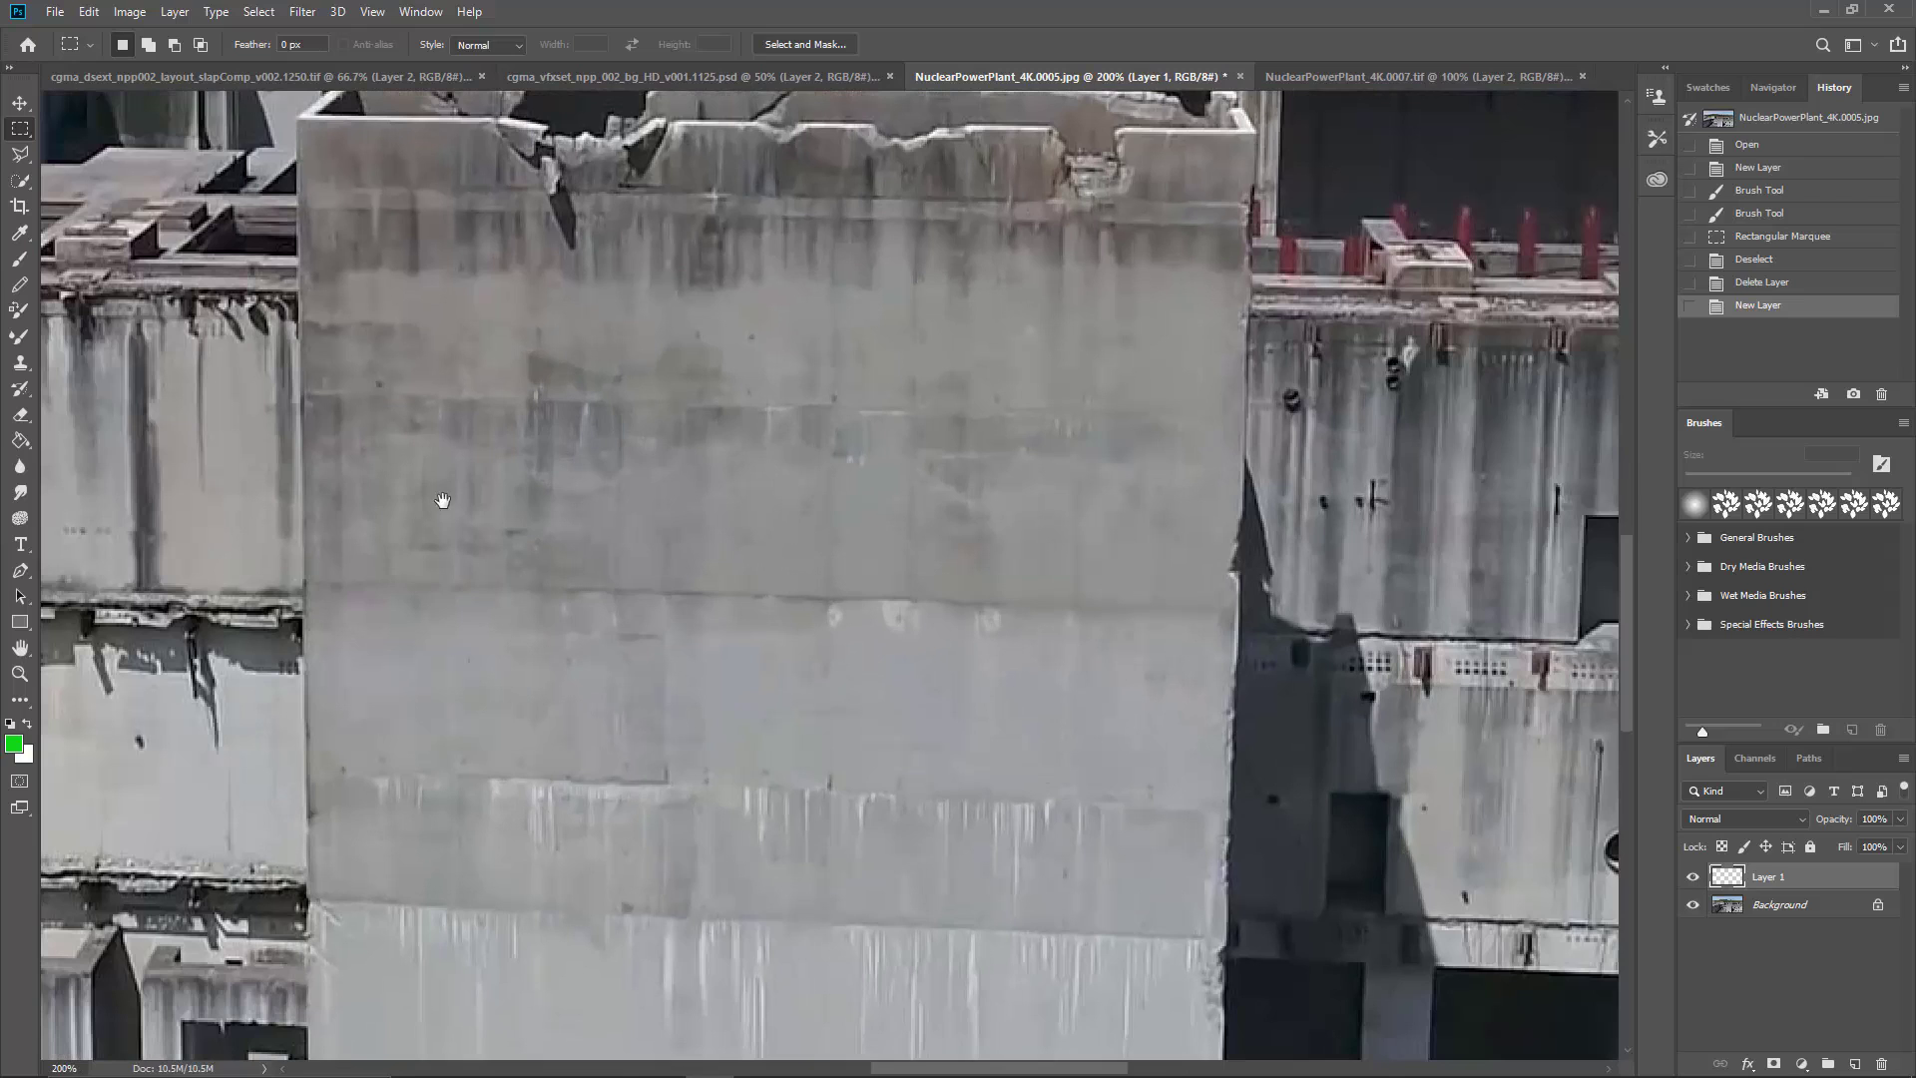
left_click_drag(685, 497, 898, 595)
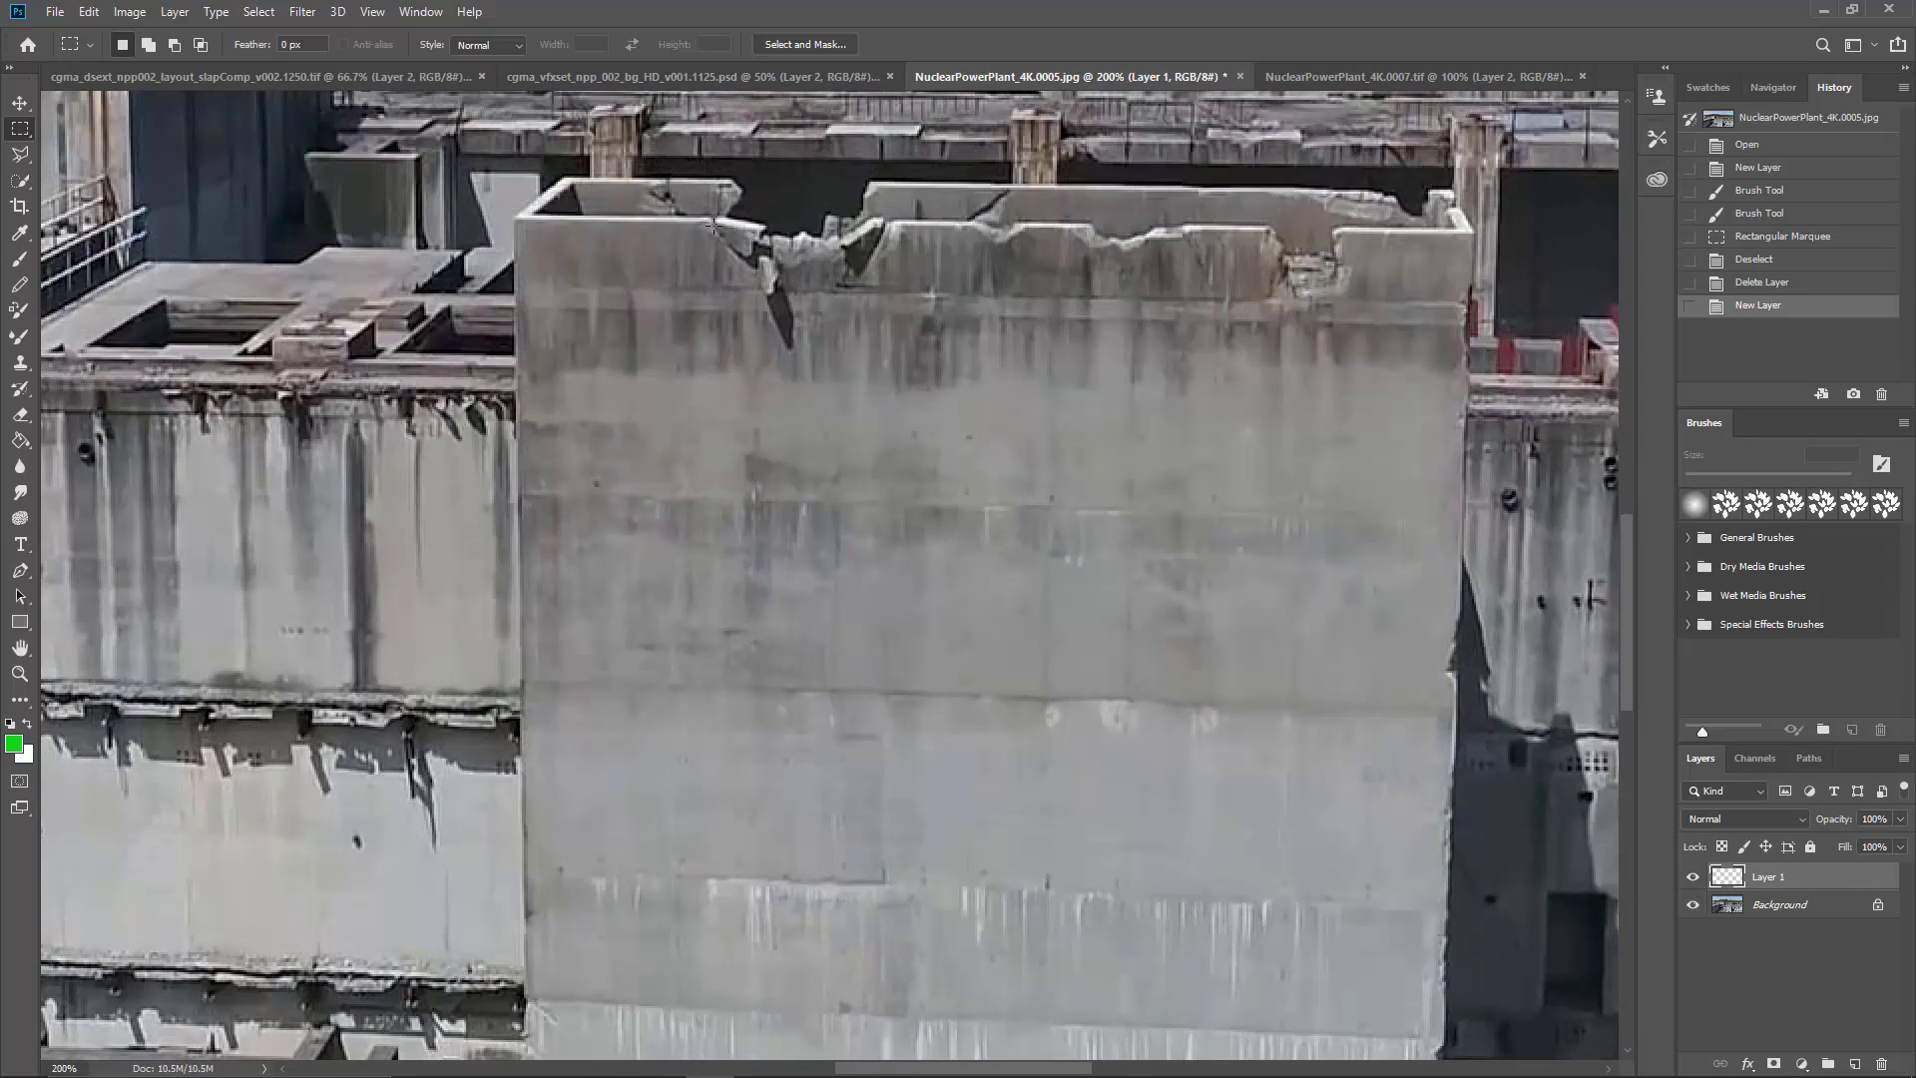
key("b")
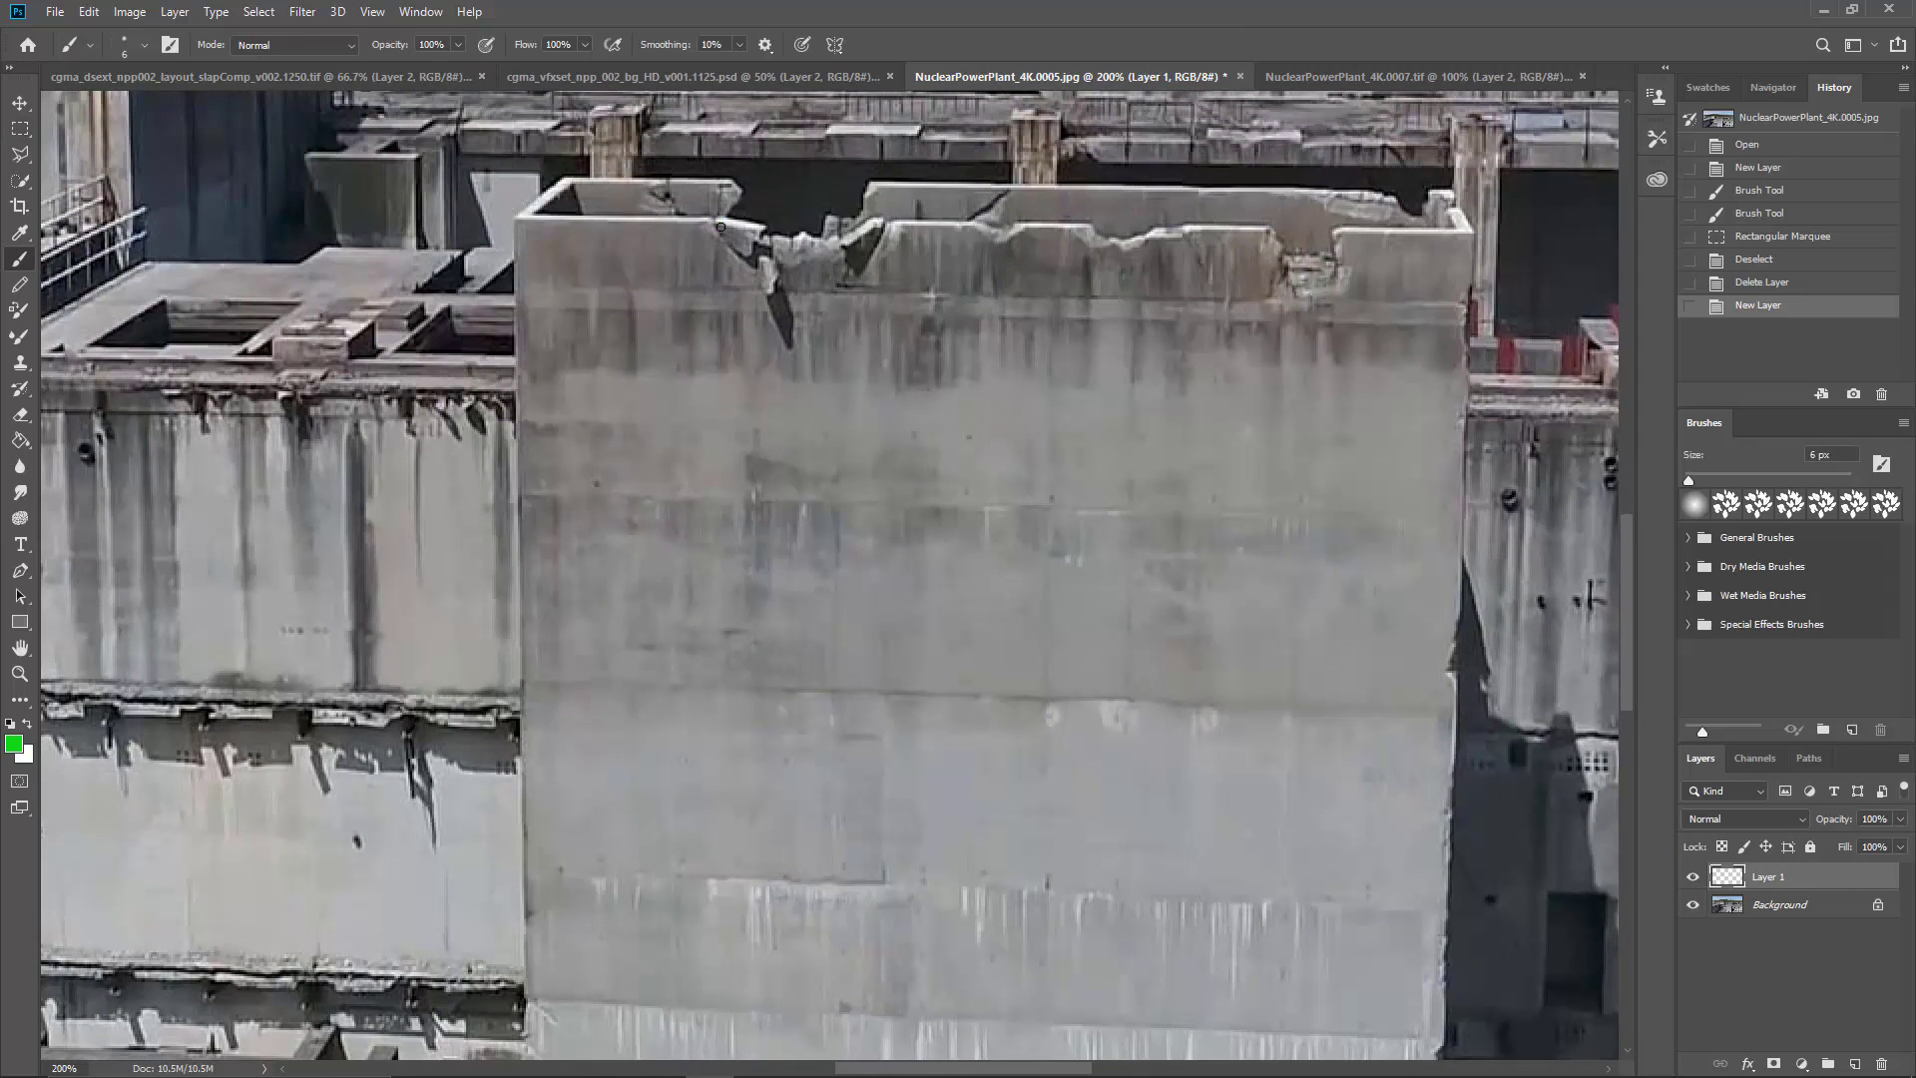
mouse_move(720, 226)
left_mouse_down()
mouse_move(747, 251)
mouse_move(764, 232)
mouse_move(719, 220)
mouse_move(764, 286)
mouse_move(775, 262)
mouse_move(860, 262)
mouse_move(886, 225)
mouse_move(864, 242)
left_mouse_up()
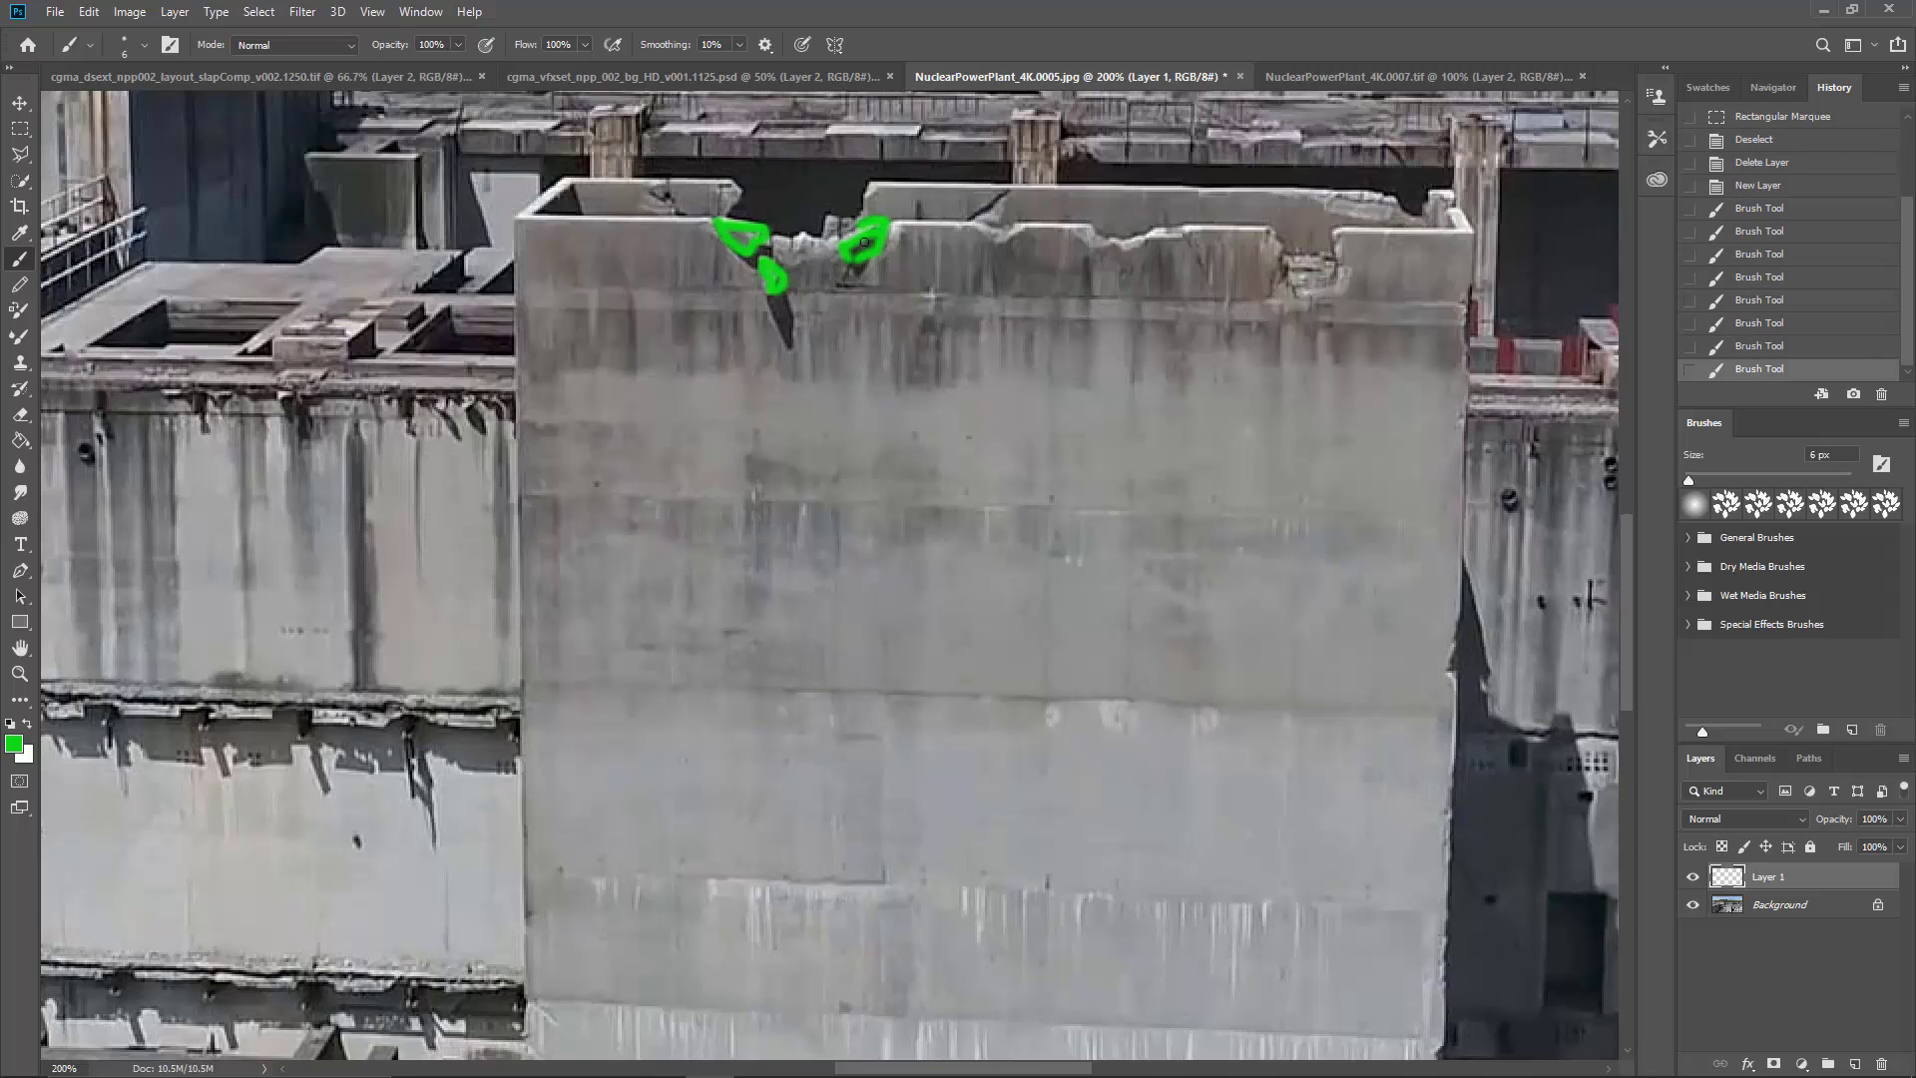
mouse_move(990, 351)
left_mouse_down()
mouse_move(987, 393)
mouse_move(938, 381)
mouse_move(943, 406)
left_mouse_up()
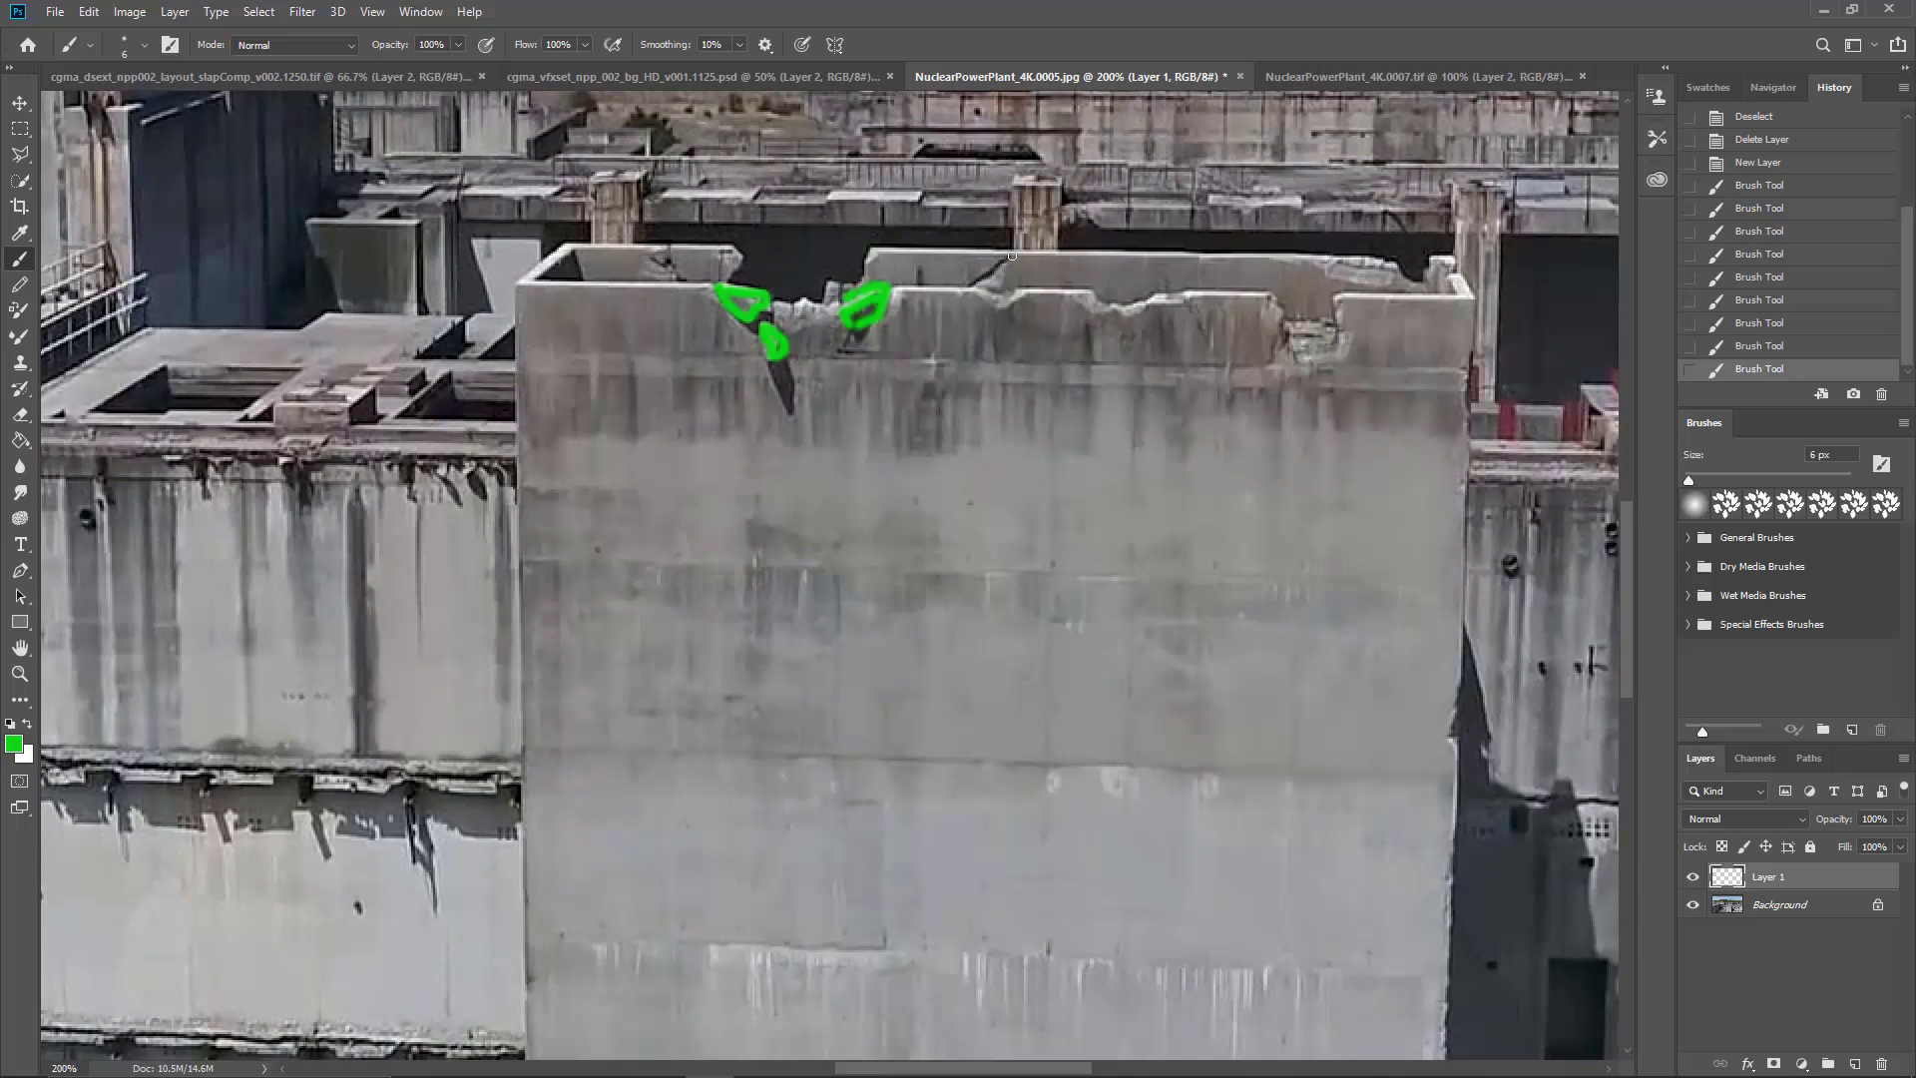
mouse_move(1011, 255)
left_mouse_down()
mouse_move(964, 284)
mouse_move(866, 257)
mouse_move(996, 254)
left_mouse_up()
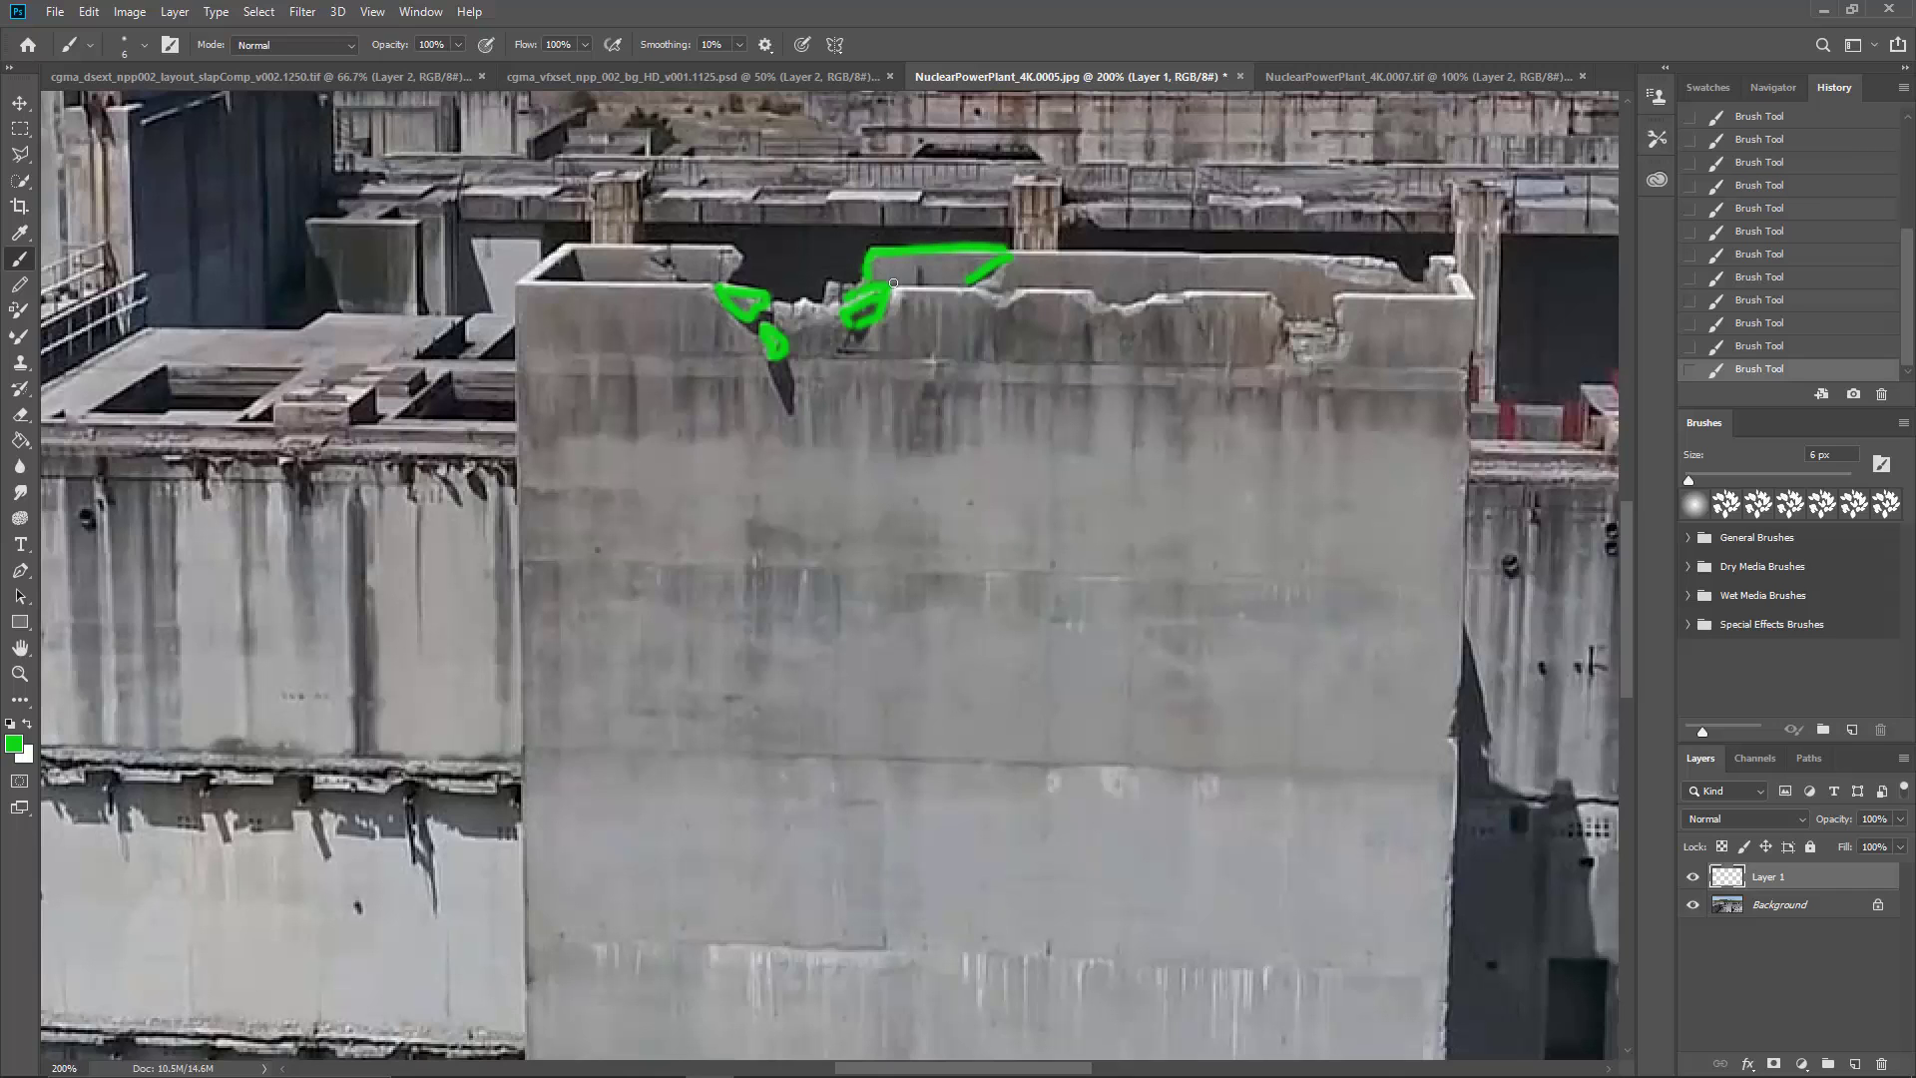
left_click_drag(817, 329, 947, 368)
mouse_move(800, 287)
left_mouse_down()
mouse_move(846, 318)
mouse_move(884, 293)
left_mouse_up()
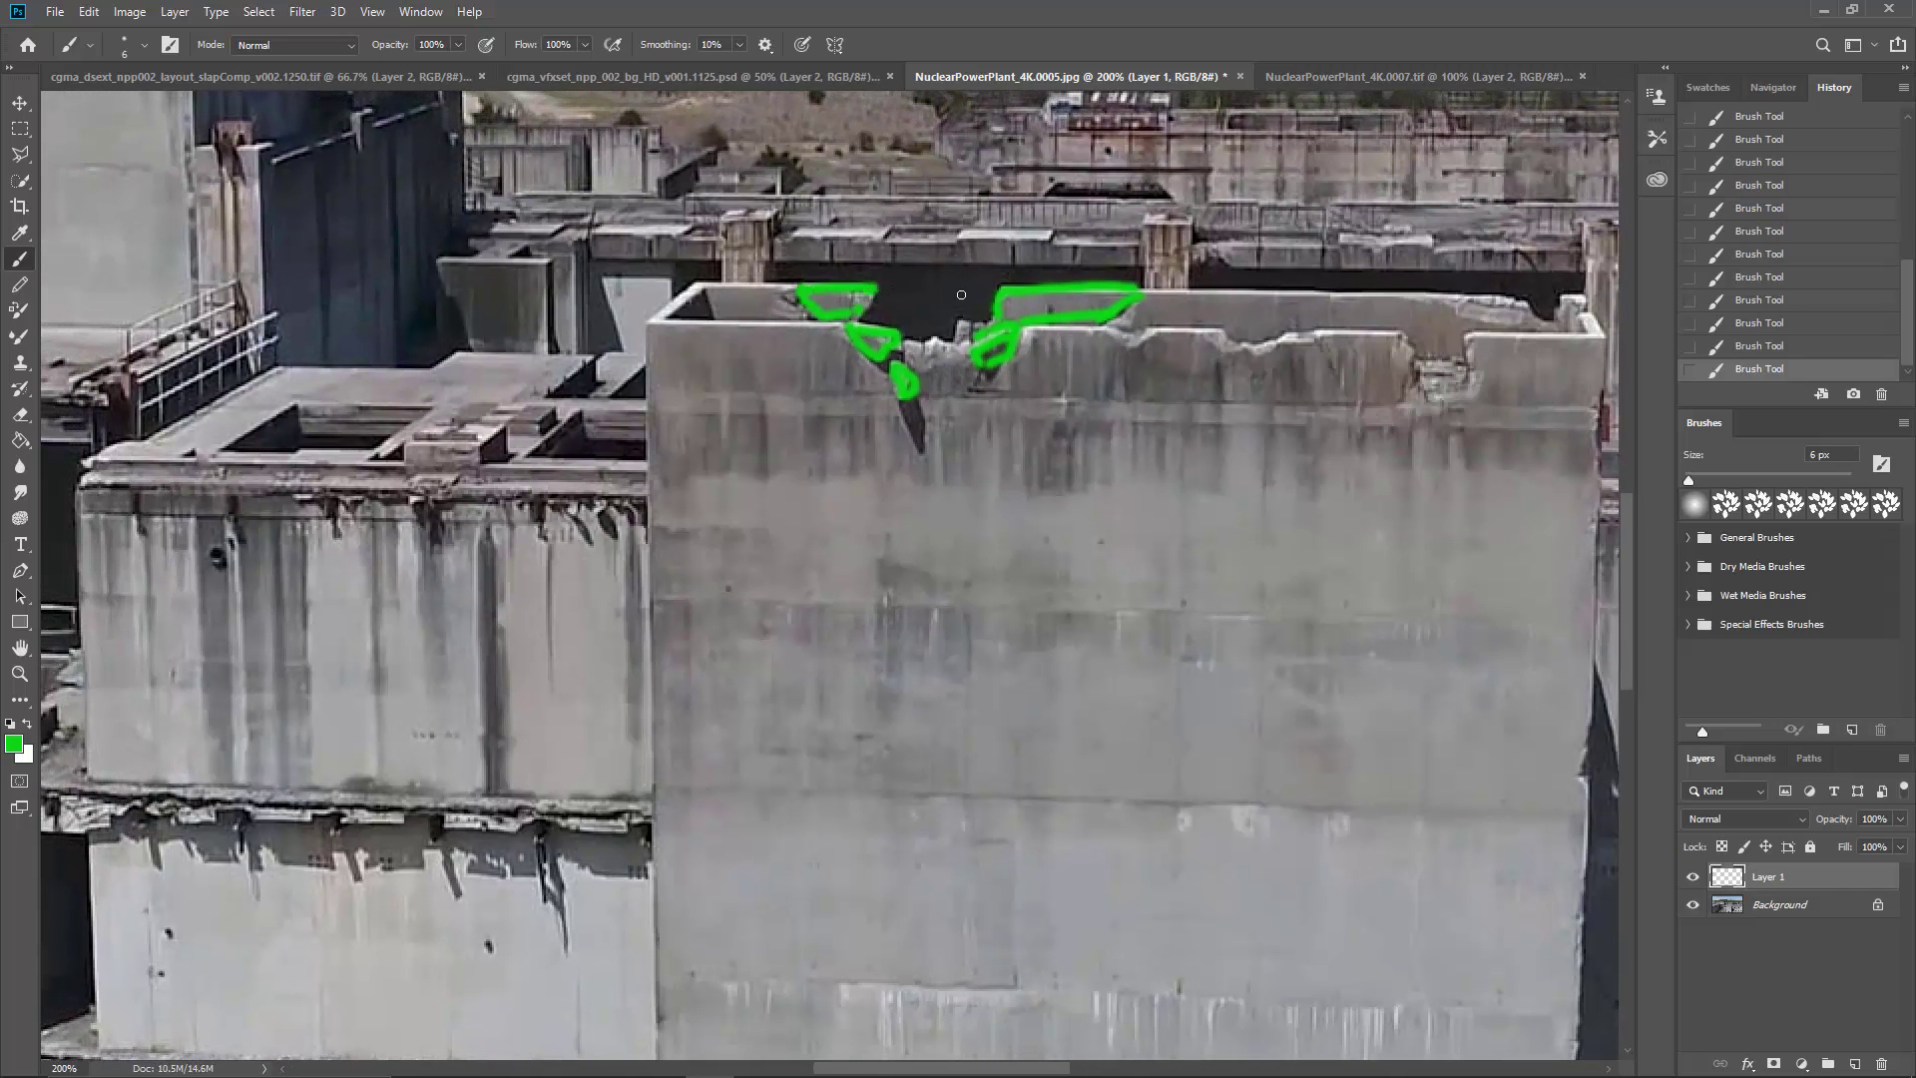
Step: Mark in green, with a 3 px brush, the chipped patches under the roof edge of the building left of the tall wall
mouse_move(992, 402)
left_mouse_down()
mouse_move(1081, 309)
mouse_move(1209, 270)
left_mouse_up()
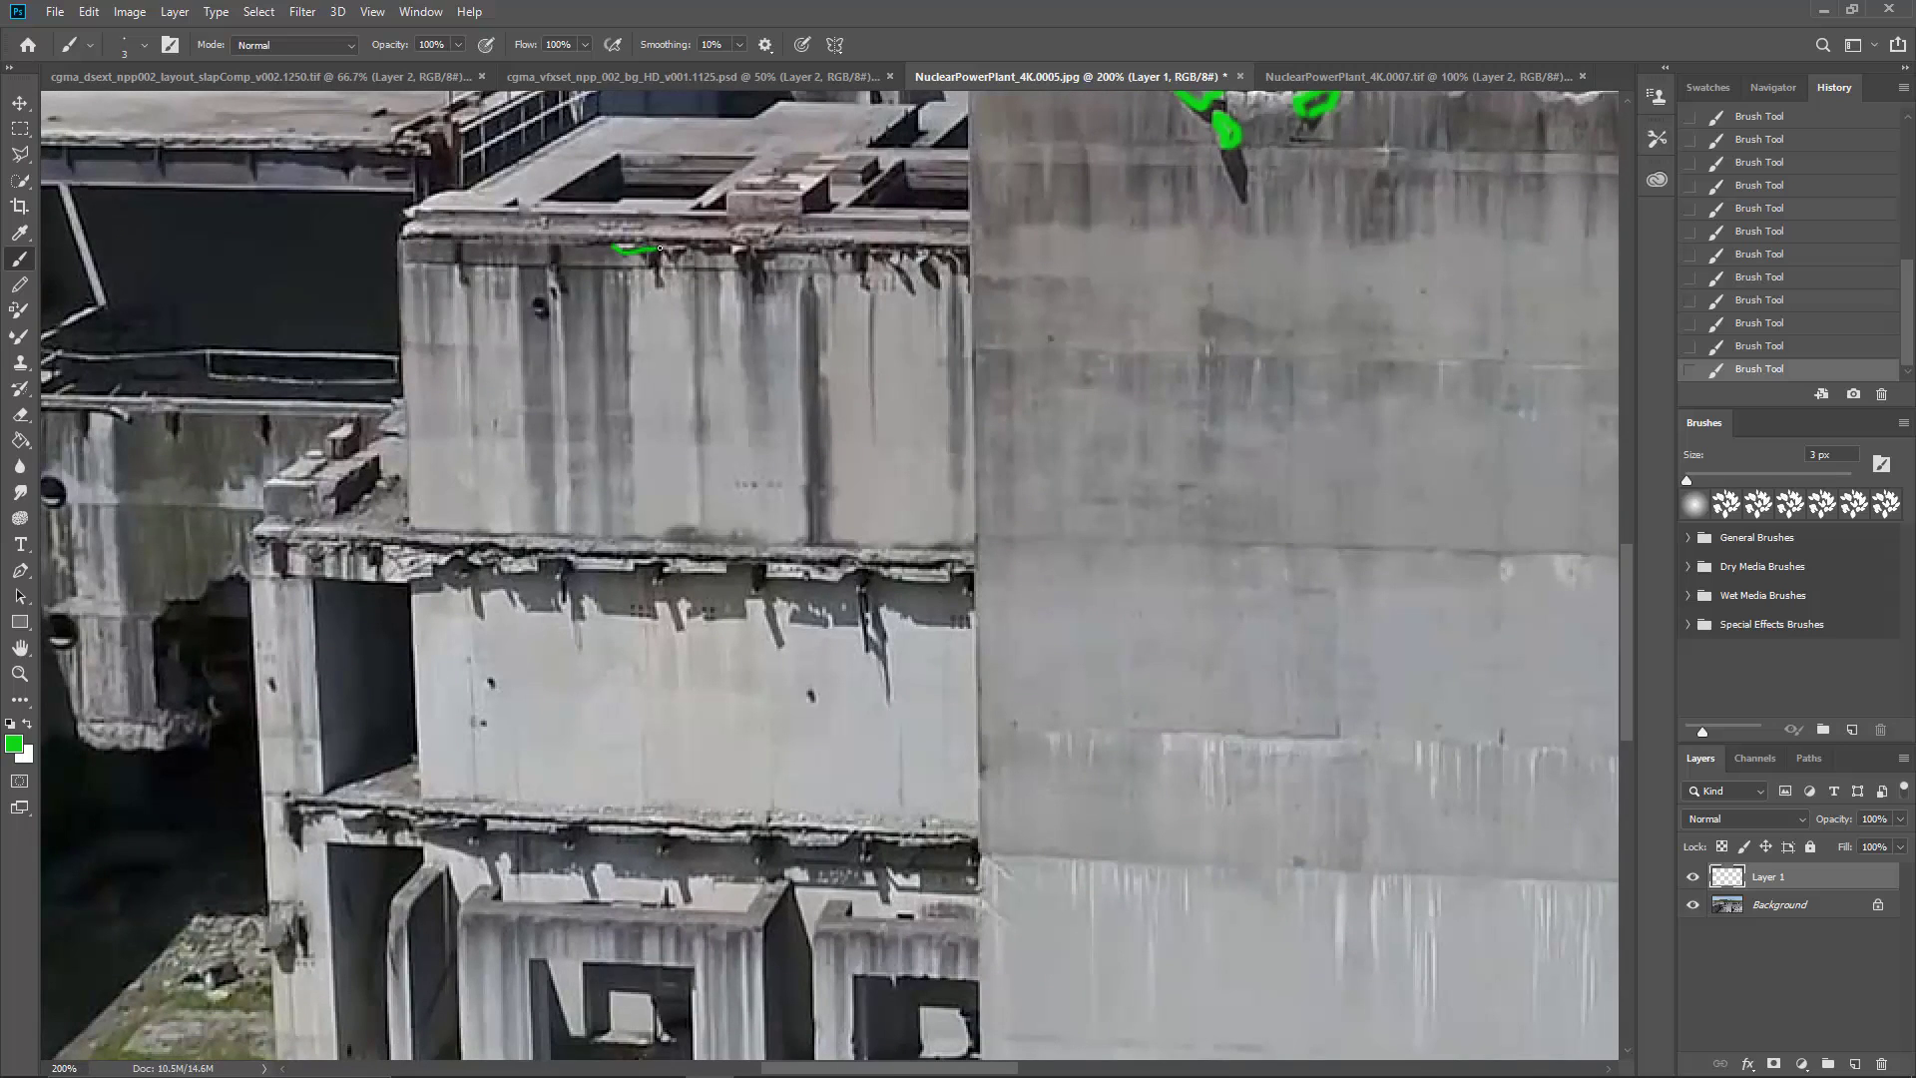
left_click_drag(617, 243, 774, 241)
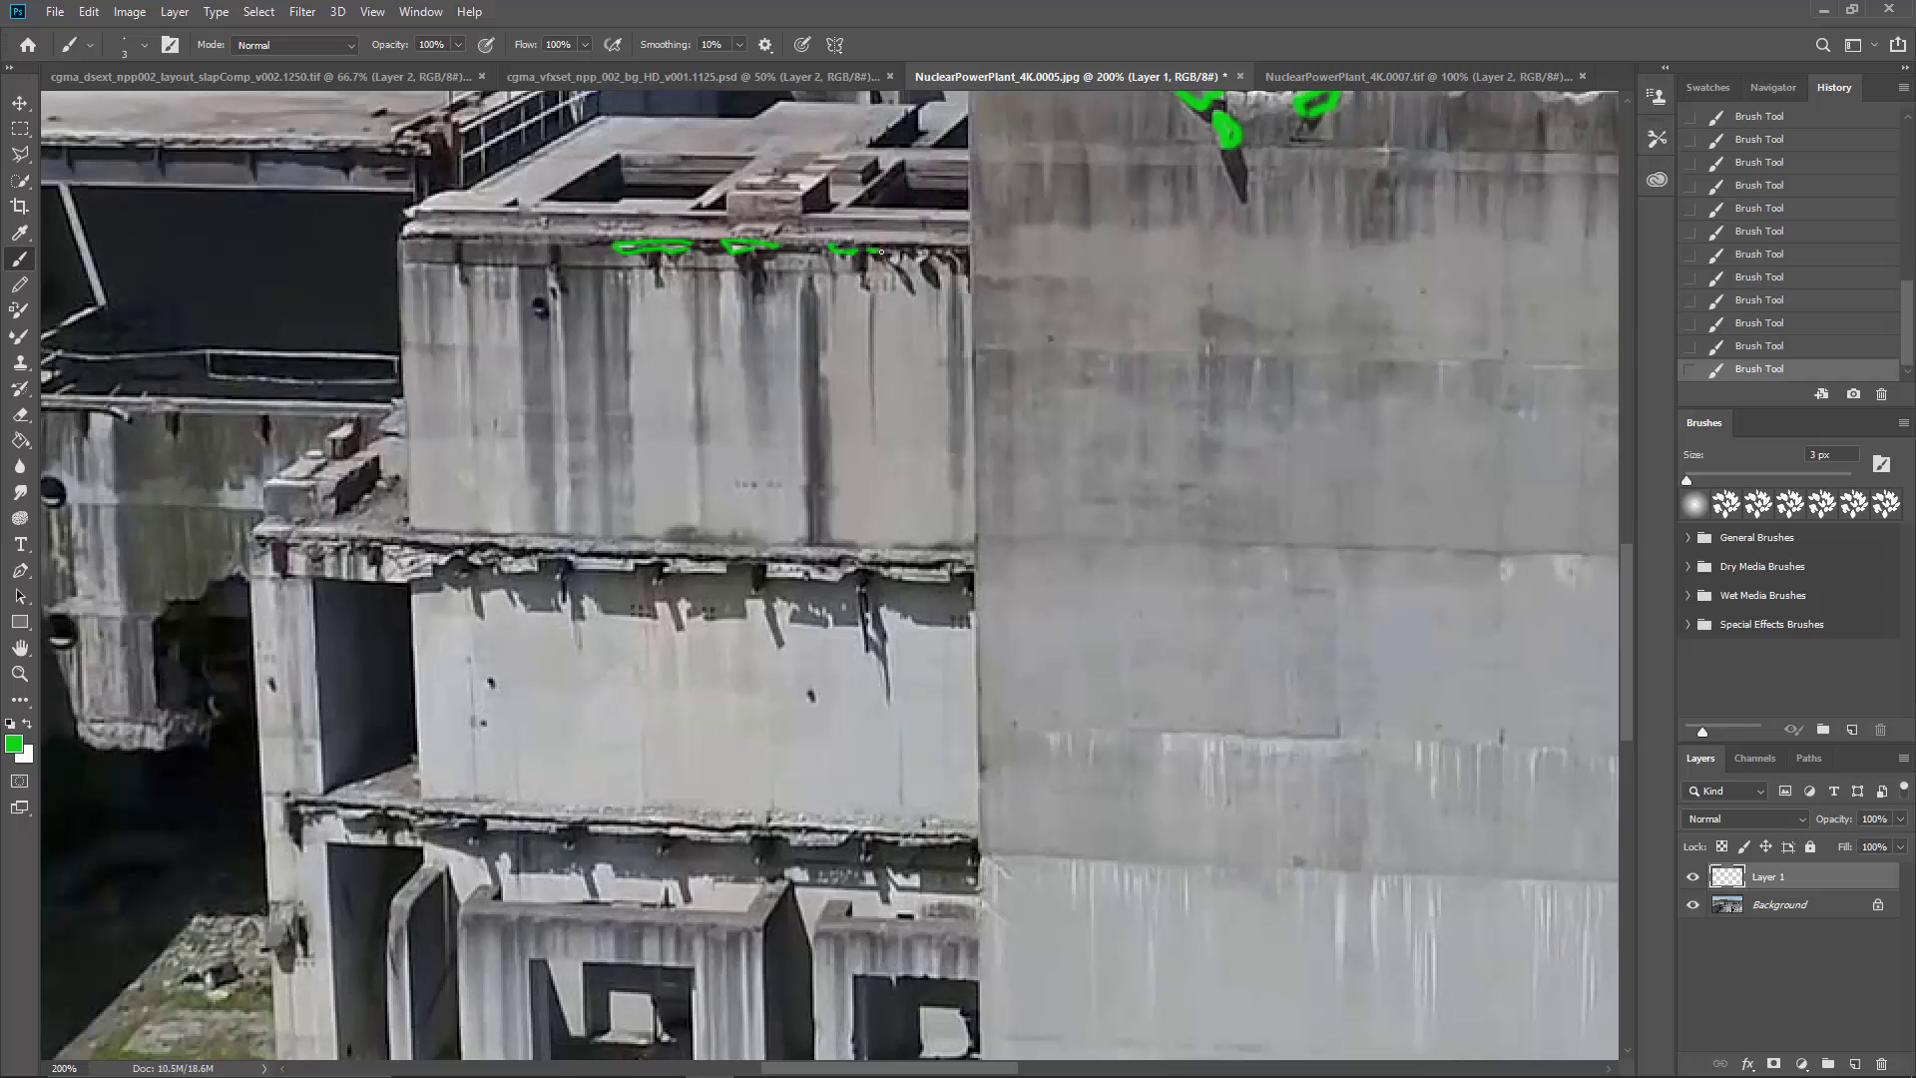
left_click_drag(908, 257, 943, 250)
left_click_drag(644, 265, 657, 261)
Step: Trace the left building's lower ledge and its five brackets in green, and circle the damaged ledge above it
left_click_drag(630, 650, 601, 608)
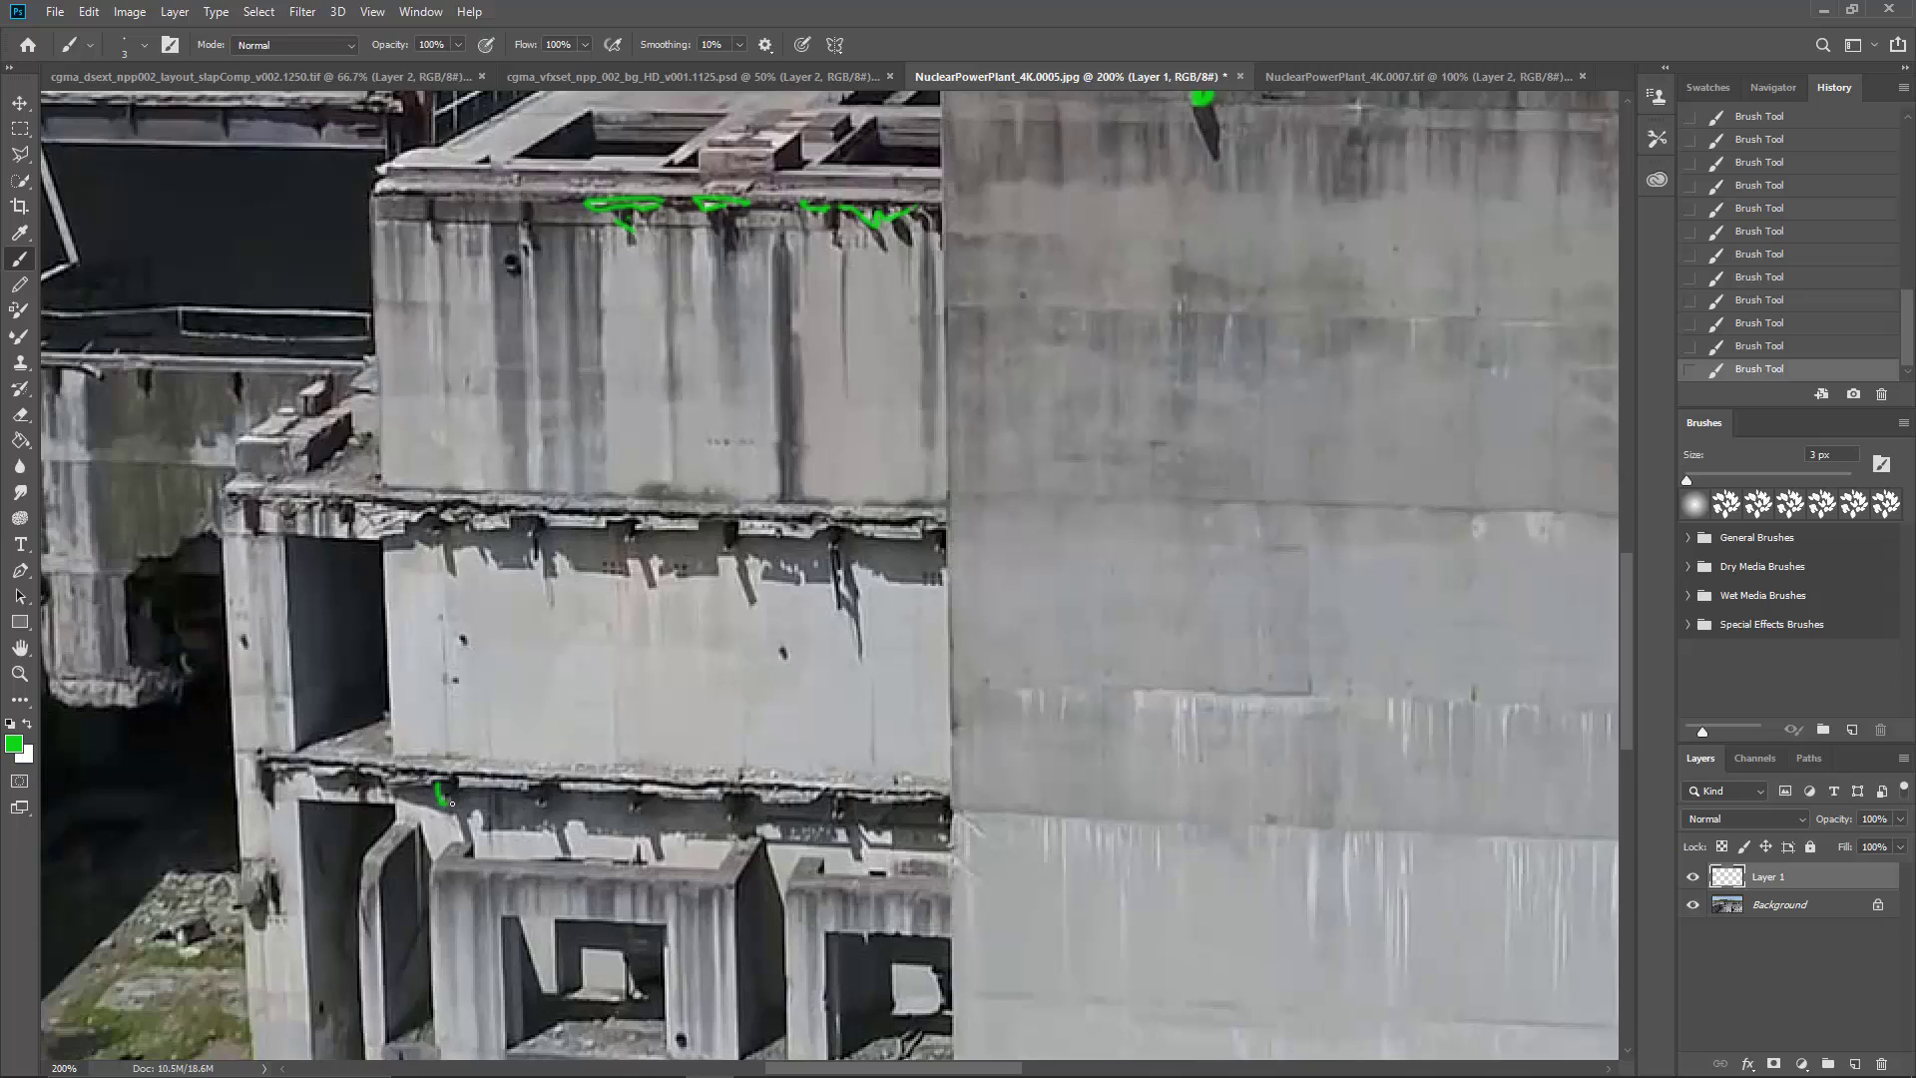
mouse_move(547, 804)
left_mouse_down()
mouse_move(733, 820)
mouse_move(831, 801)
left_mouse_up()
left_click_drag(291, 755, 915, 779)
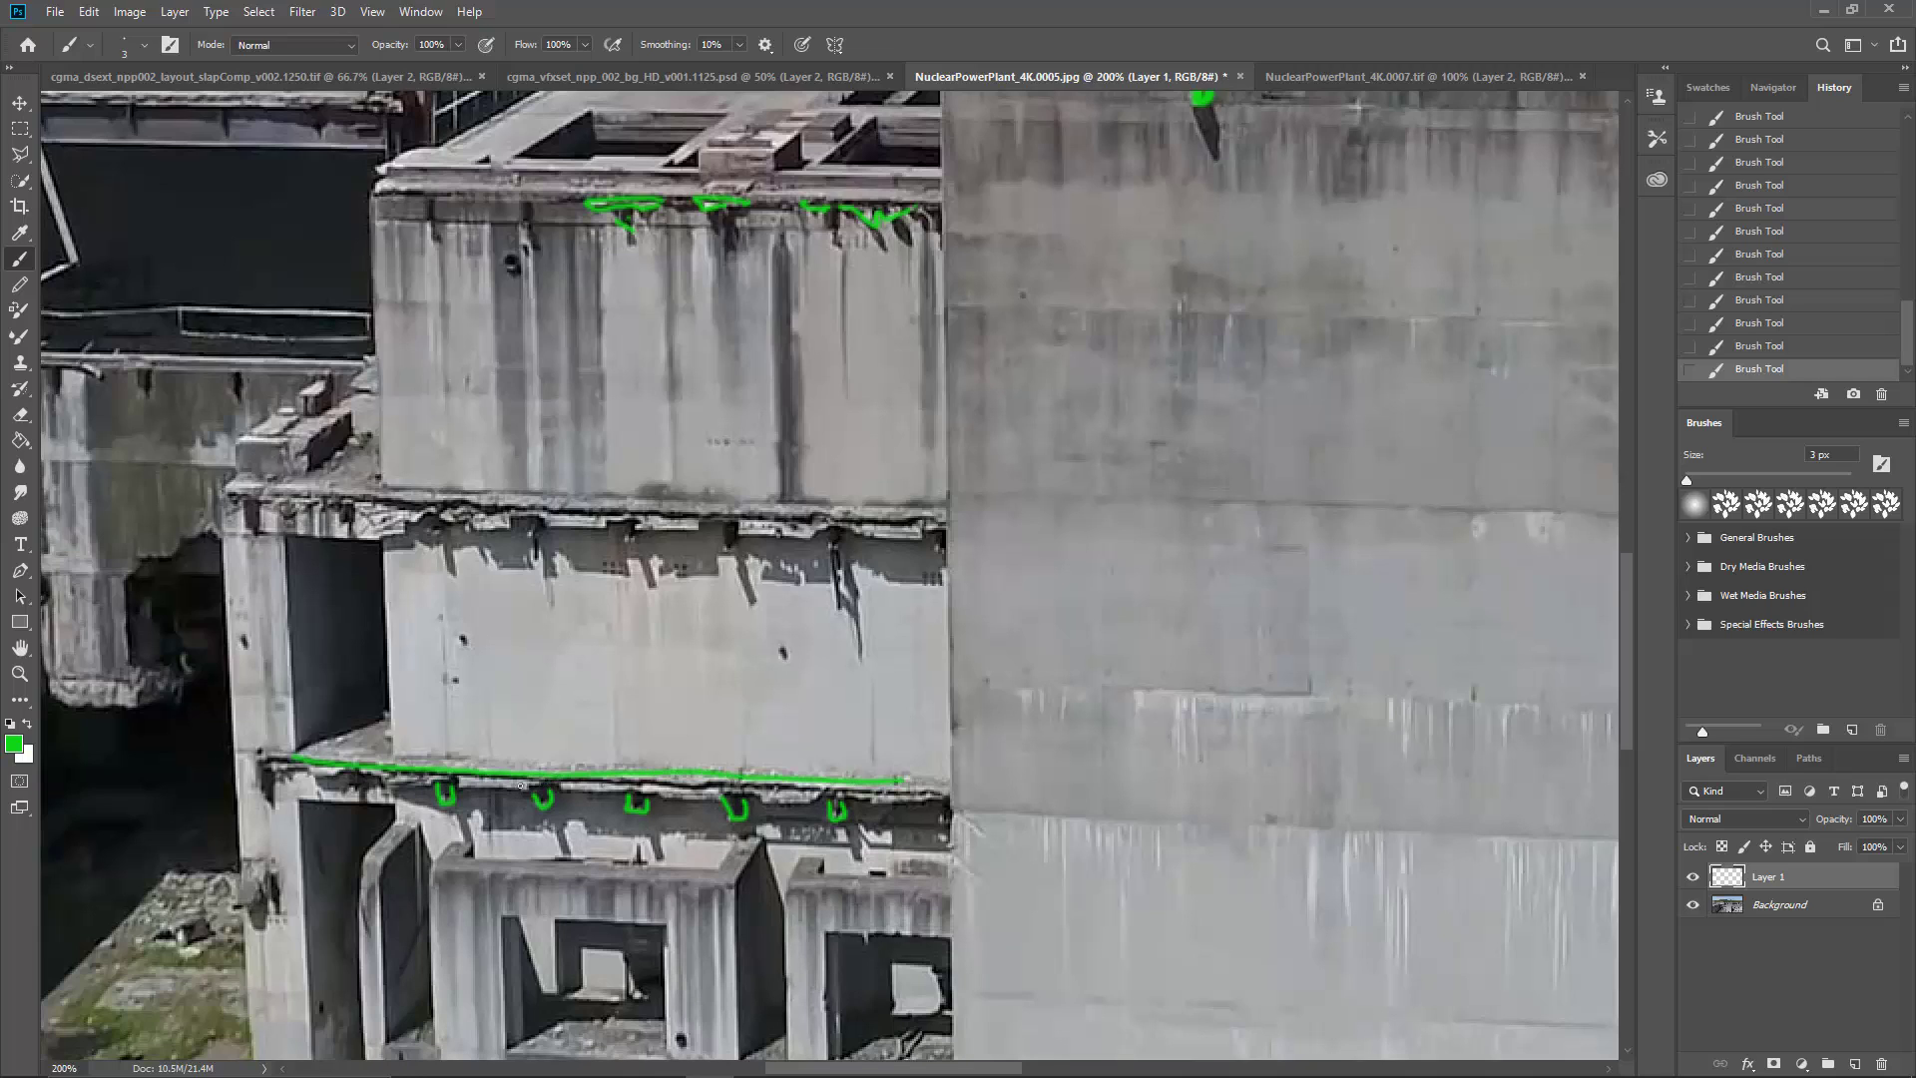
left_click_drag(521, 785, 808, 793)
mouse_move(231, 483)
left_mouse_down()
mouse_move(269, 526)
mouse_move(500, 547)
mouse_move(911, 535)
mouse_move(696, 501)
mouse_move(307, 488)
left_mouse_up()
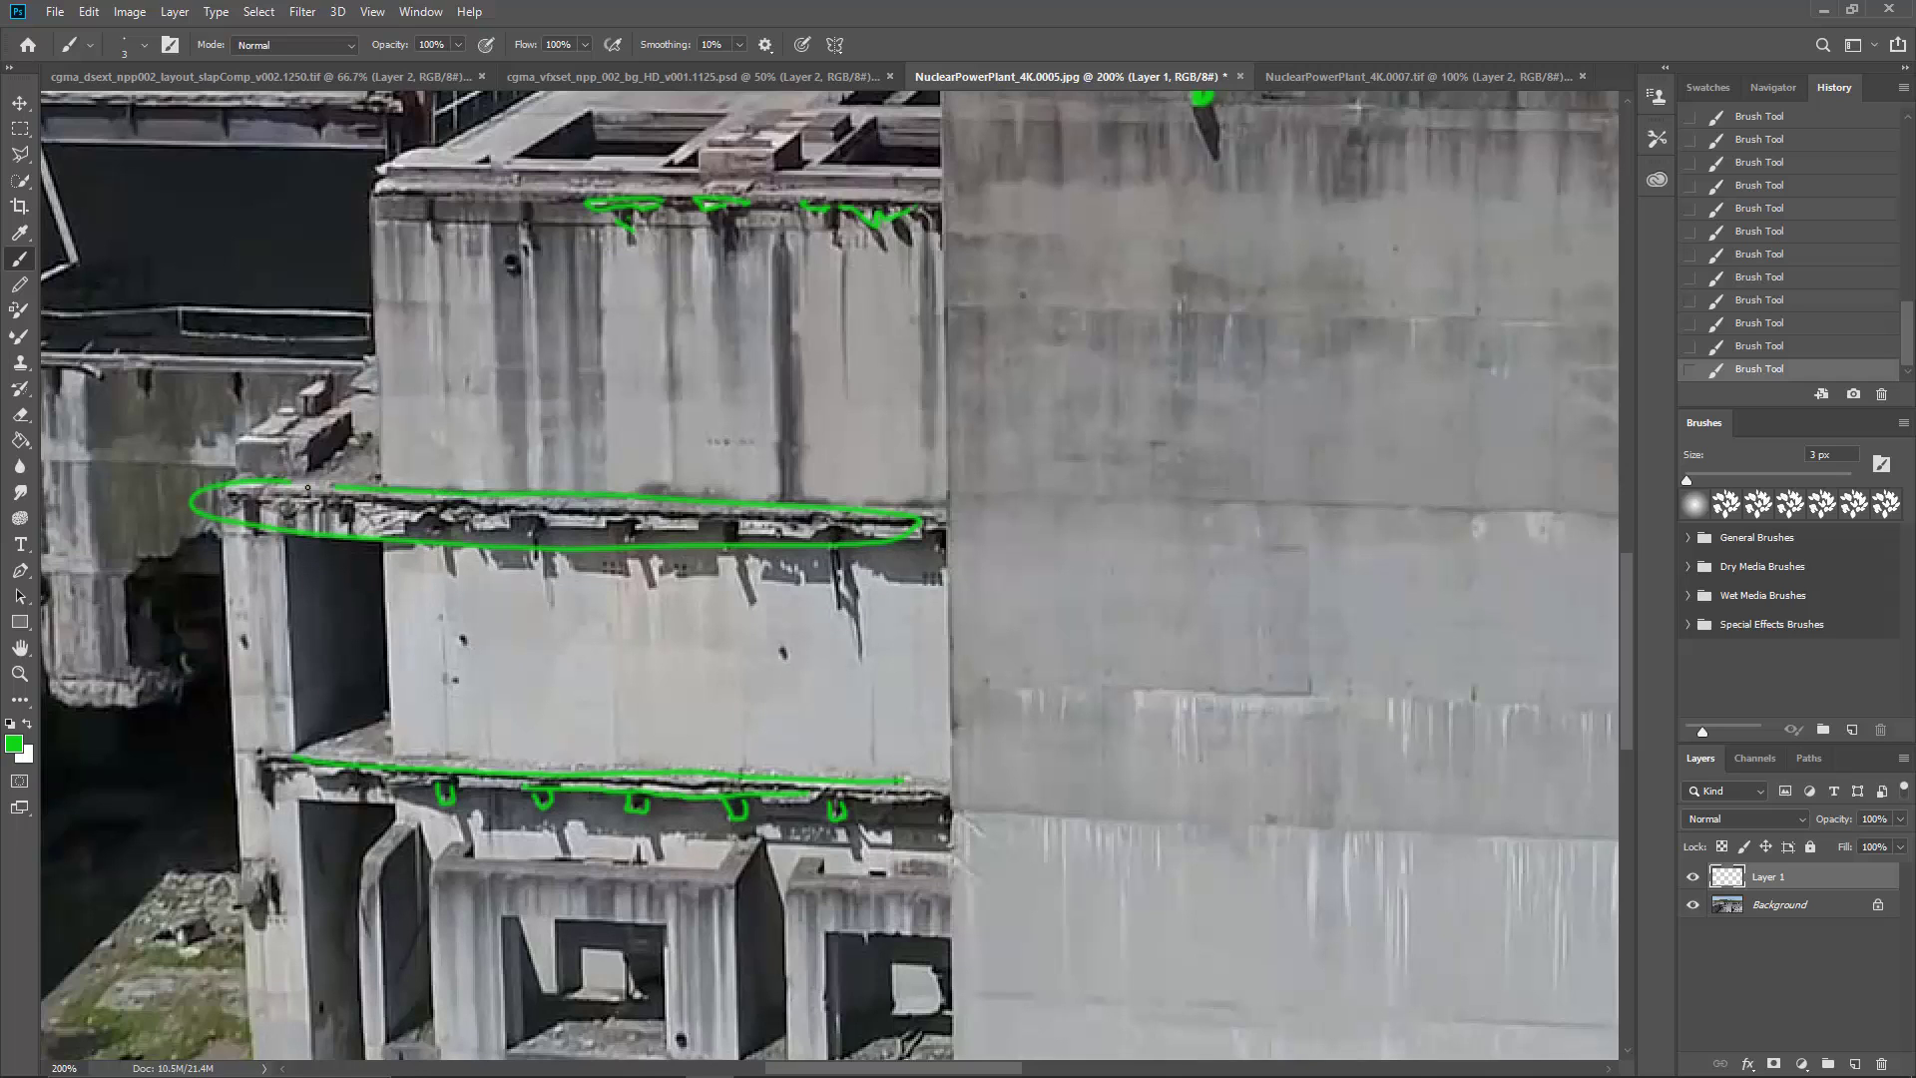
Step: Add a new layer and mark in red the small holes in the upper two wall sections of the left building
scroll(659, 626, "down", 3)
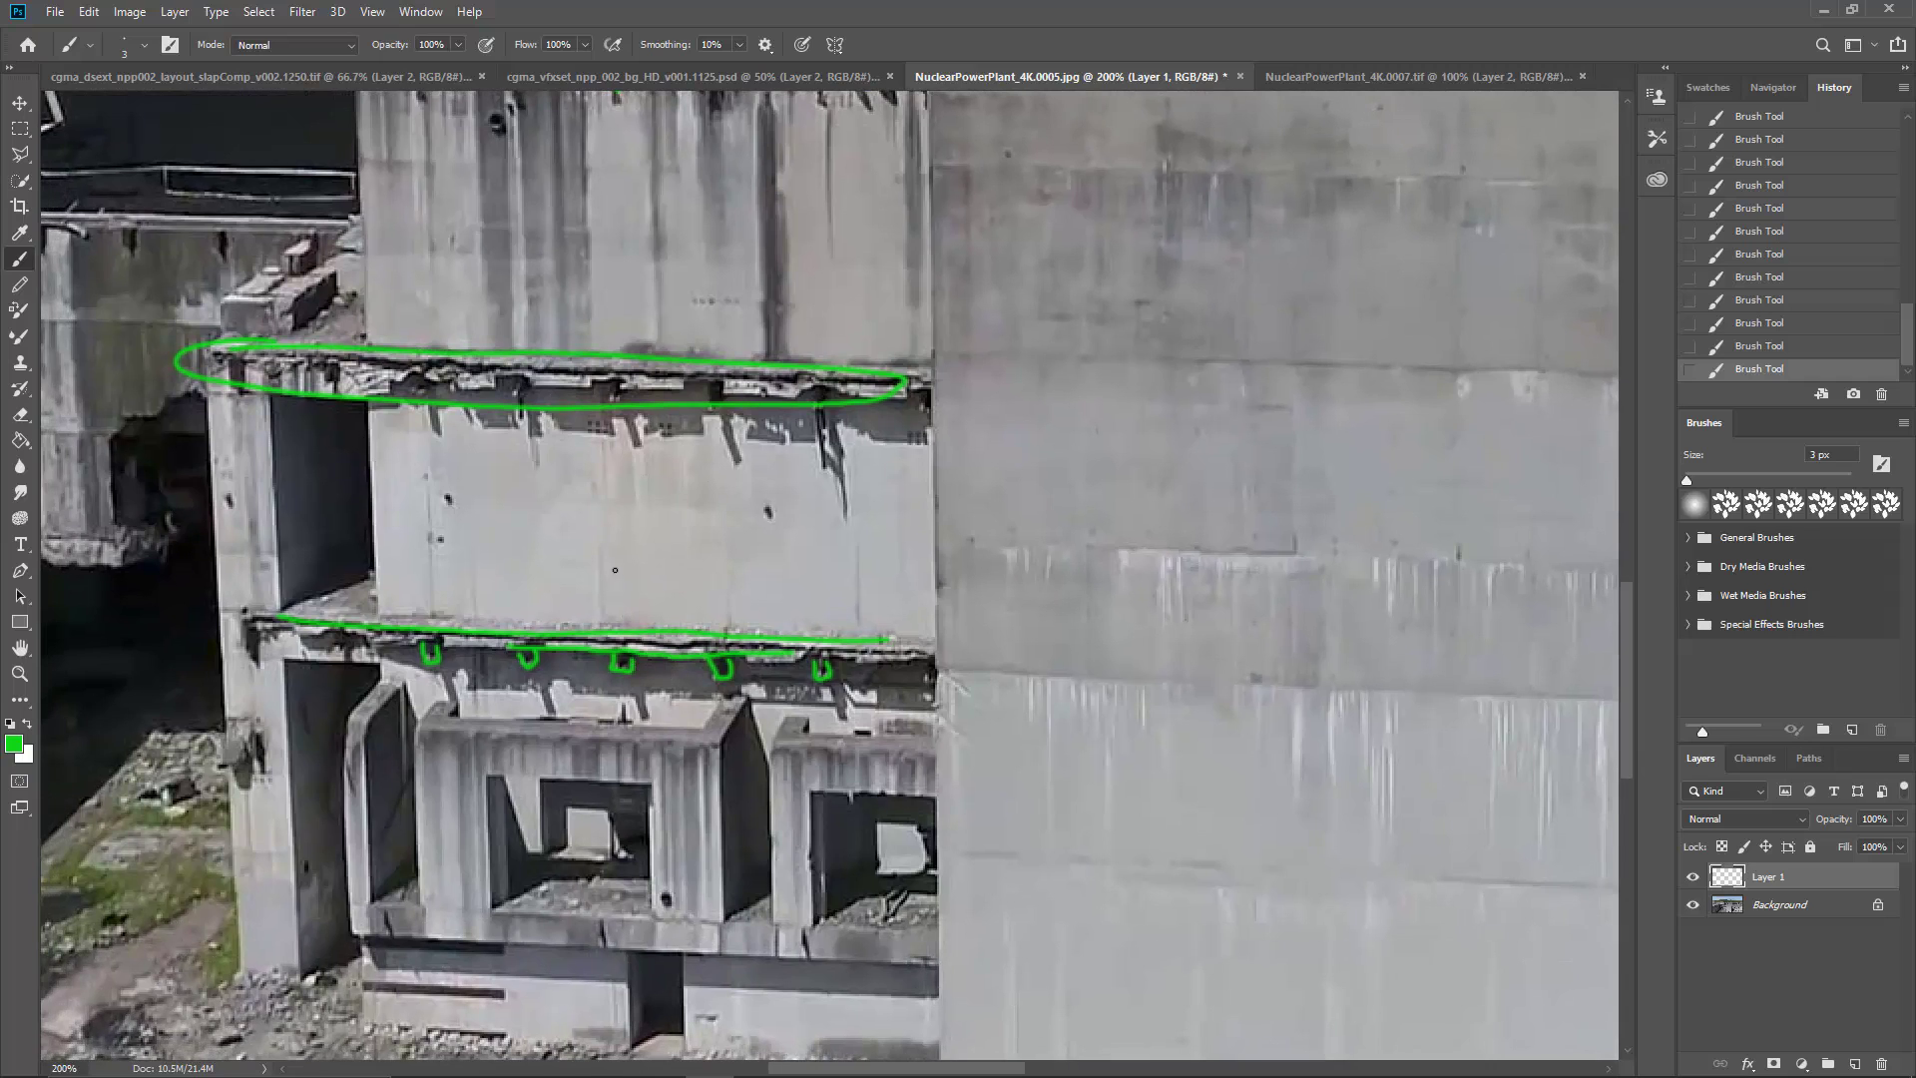
scroll(655, 630, "left", 1)
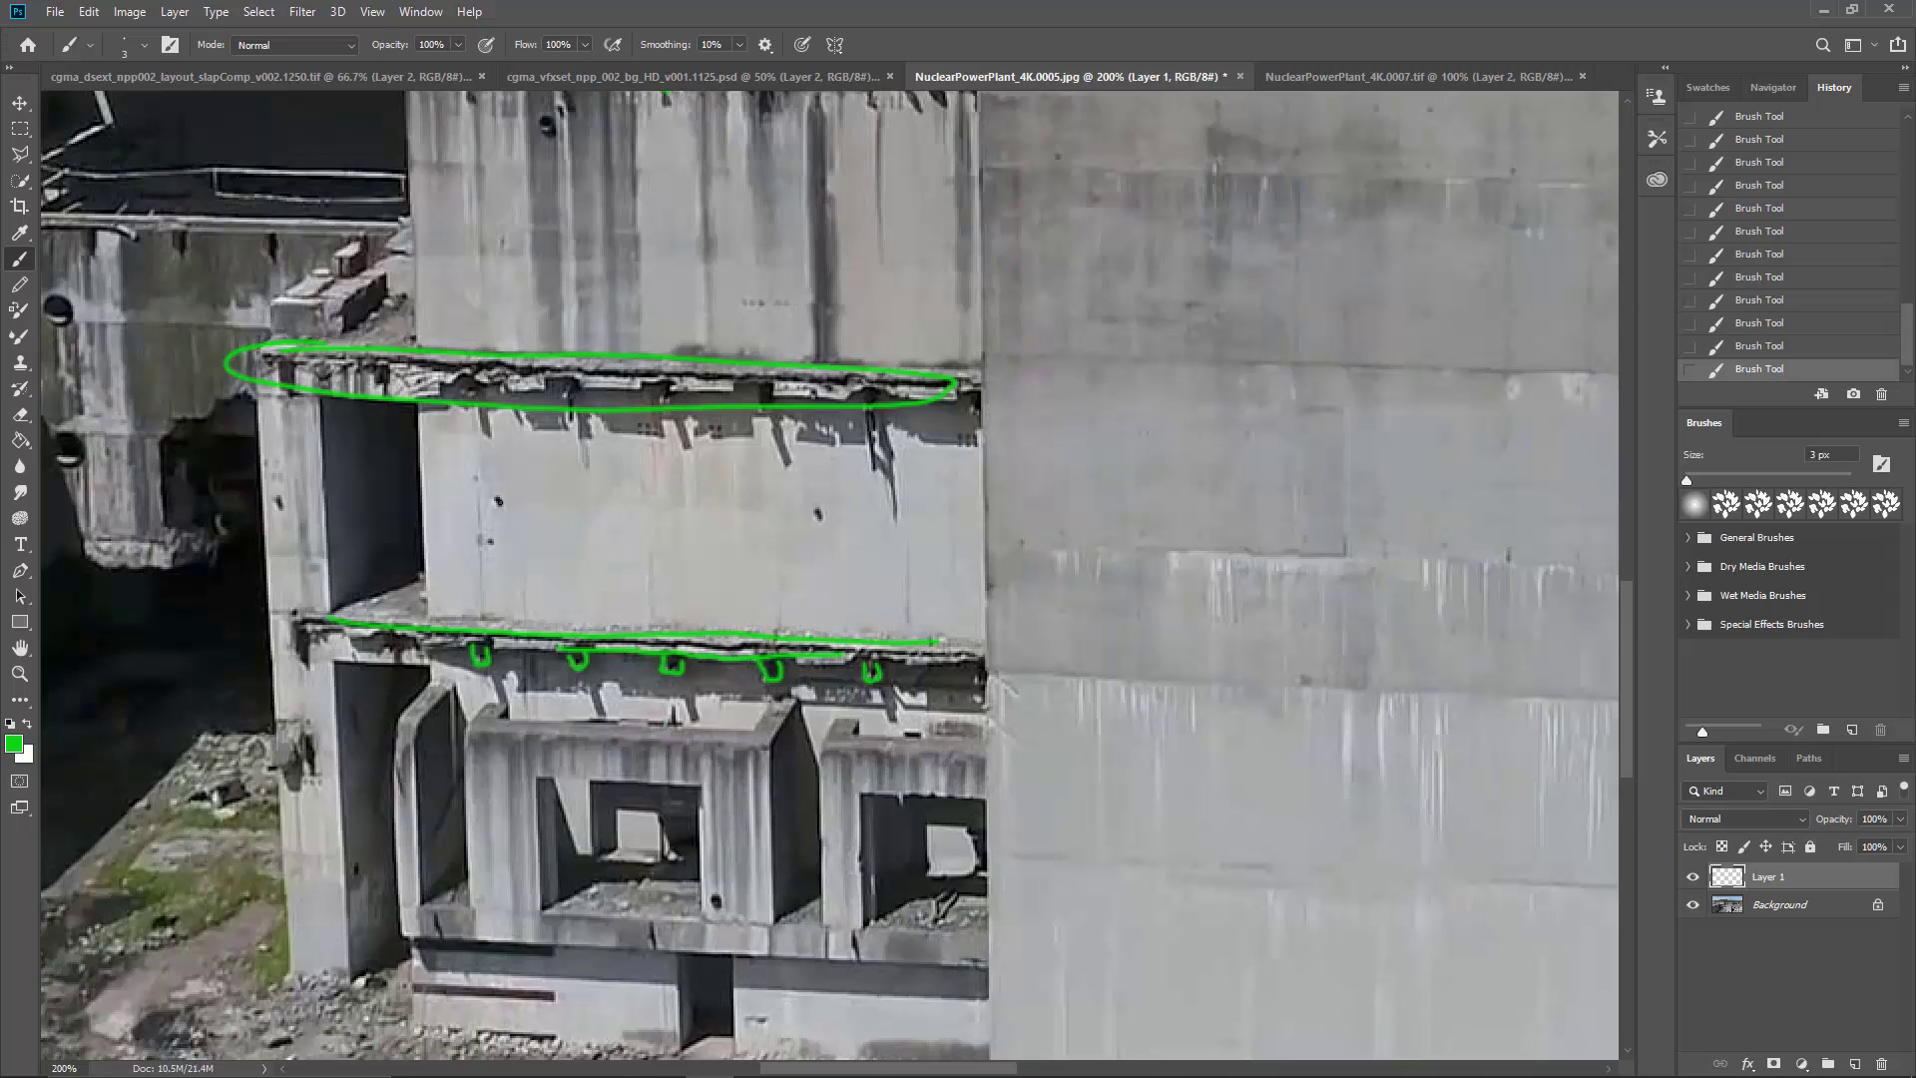
left_click_drag(578, 543, 662, 587)
key("ctrl+minus")
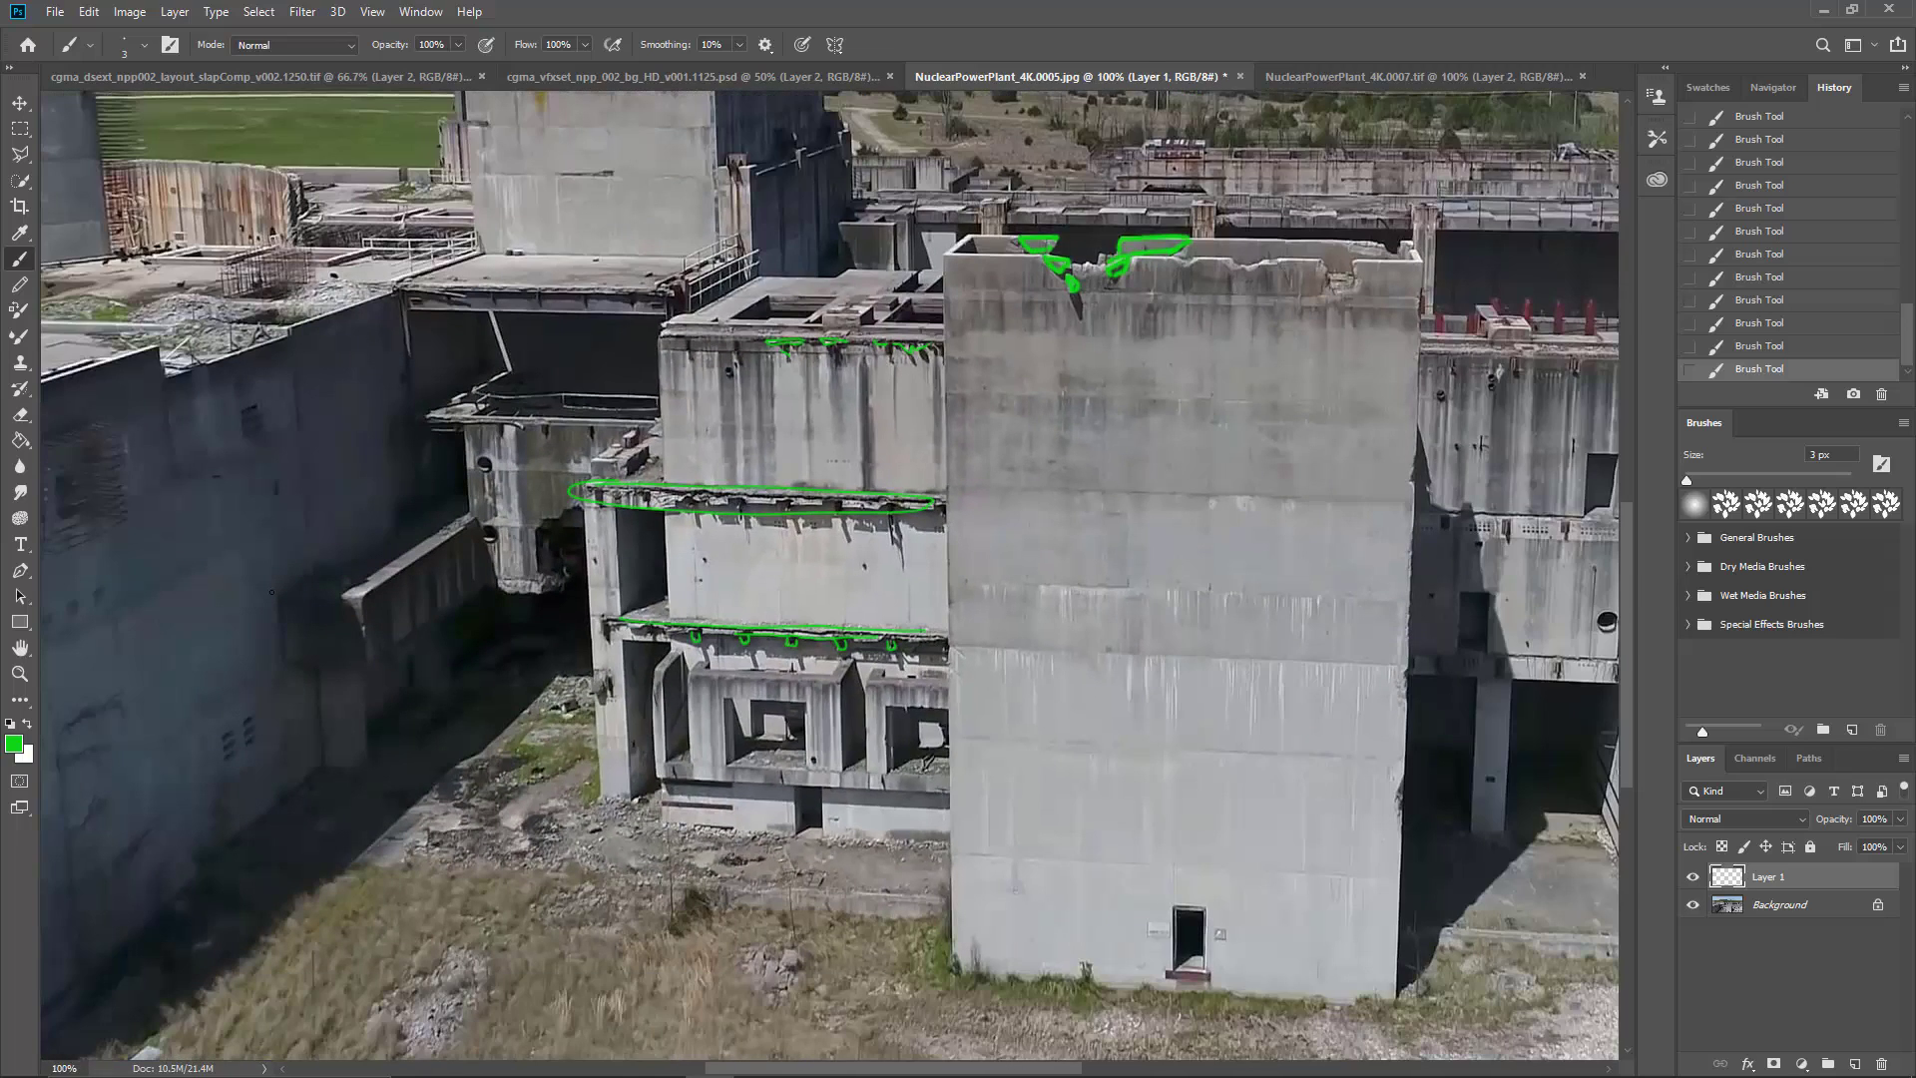
key("ctrl+minus")
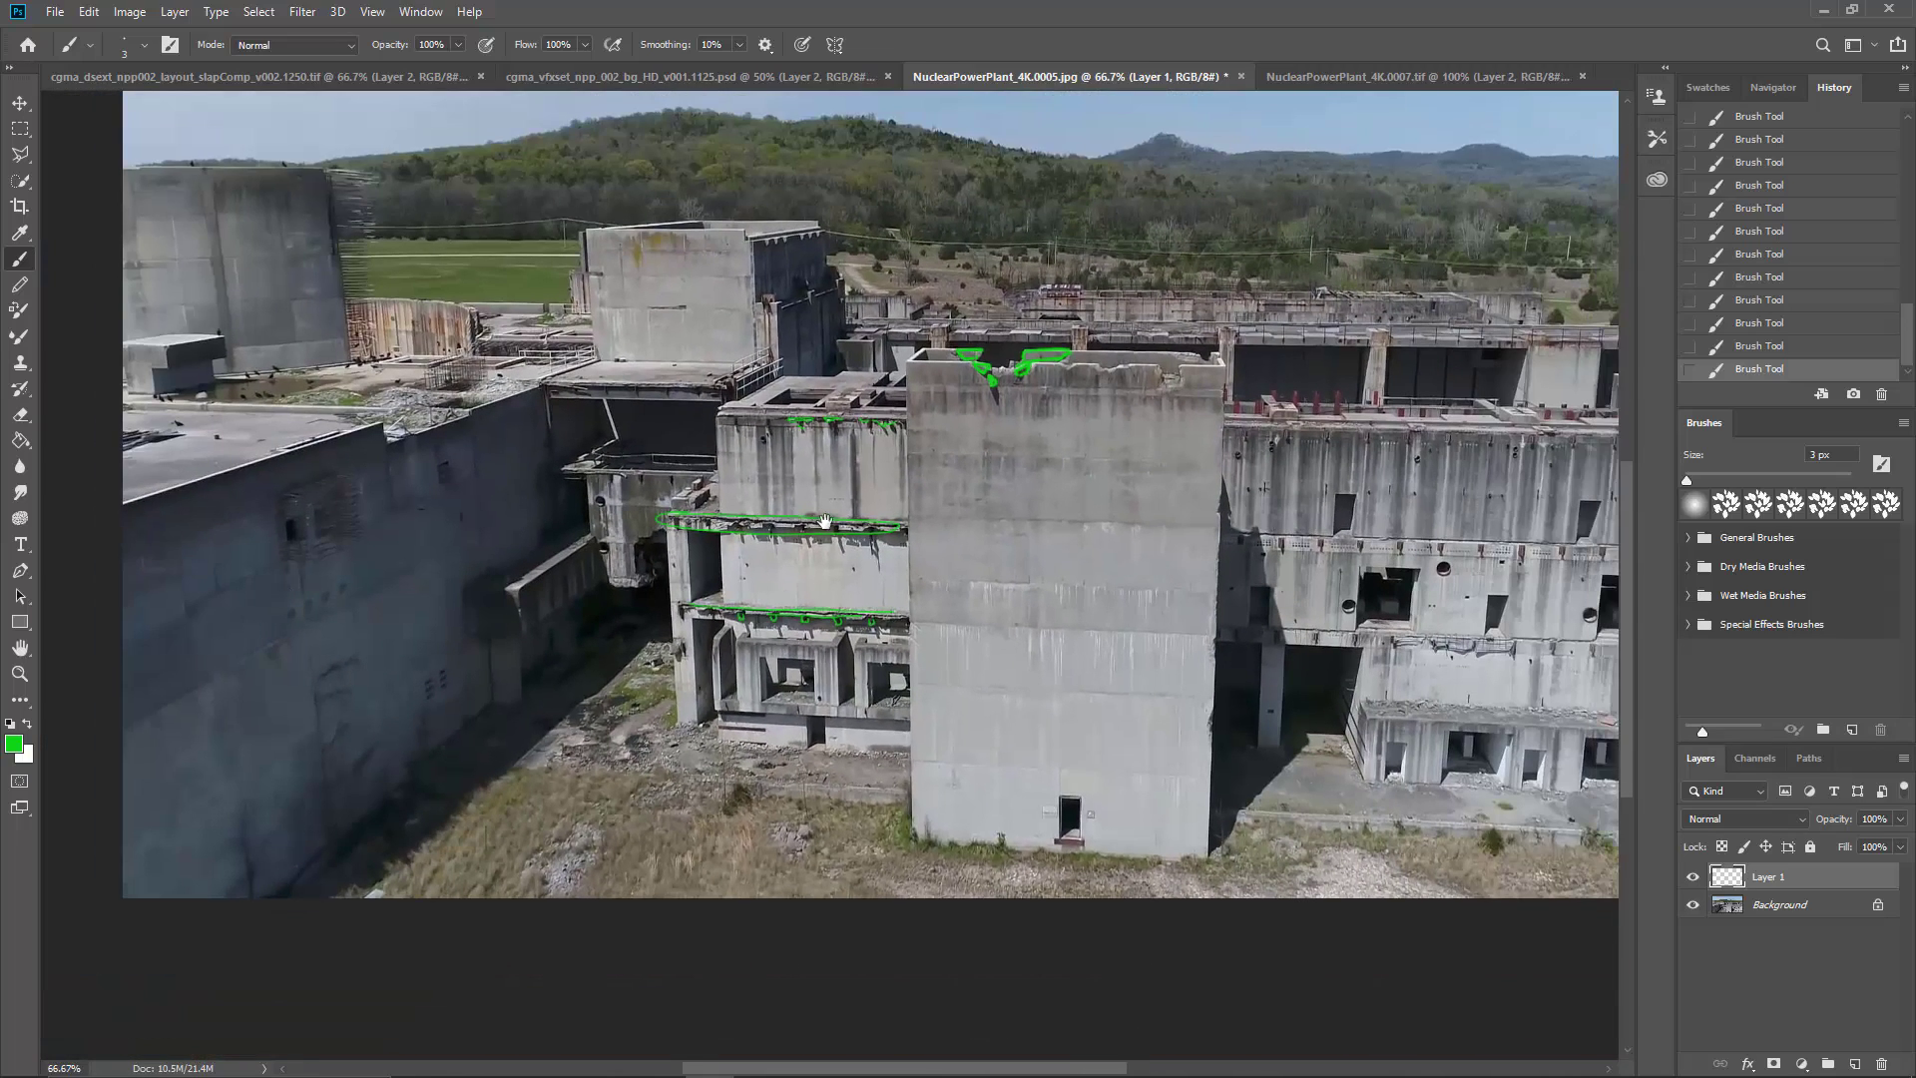
left_click_drag(824, 521, 851, 562)
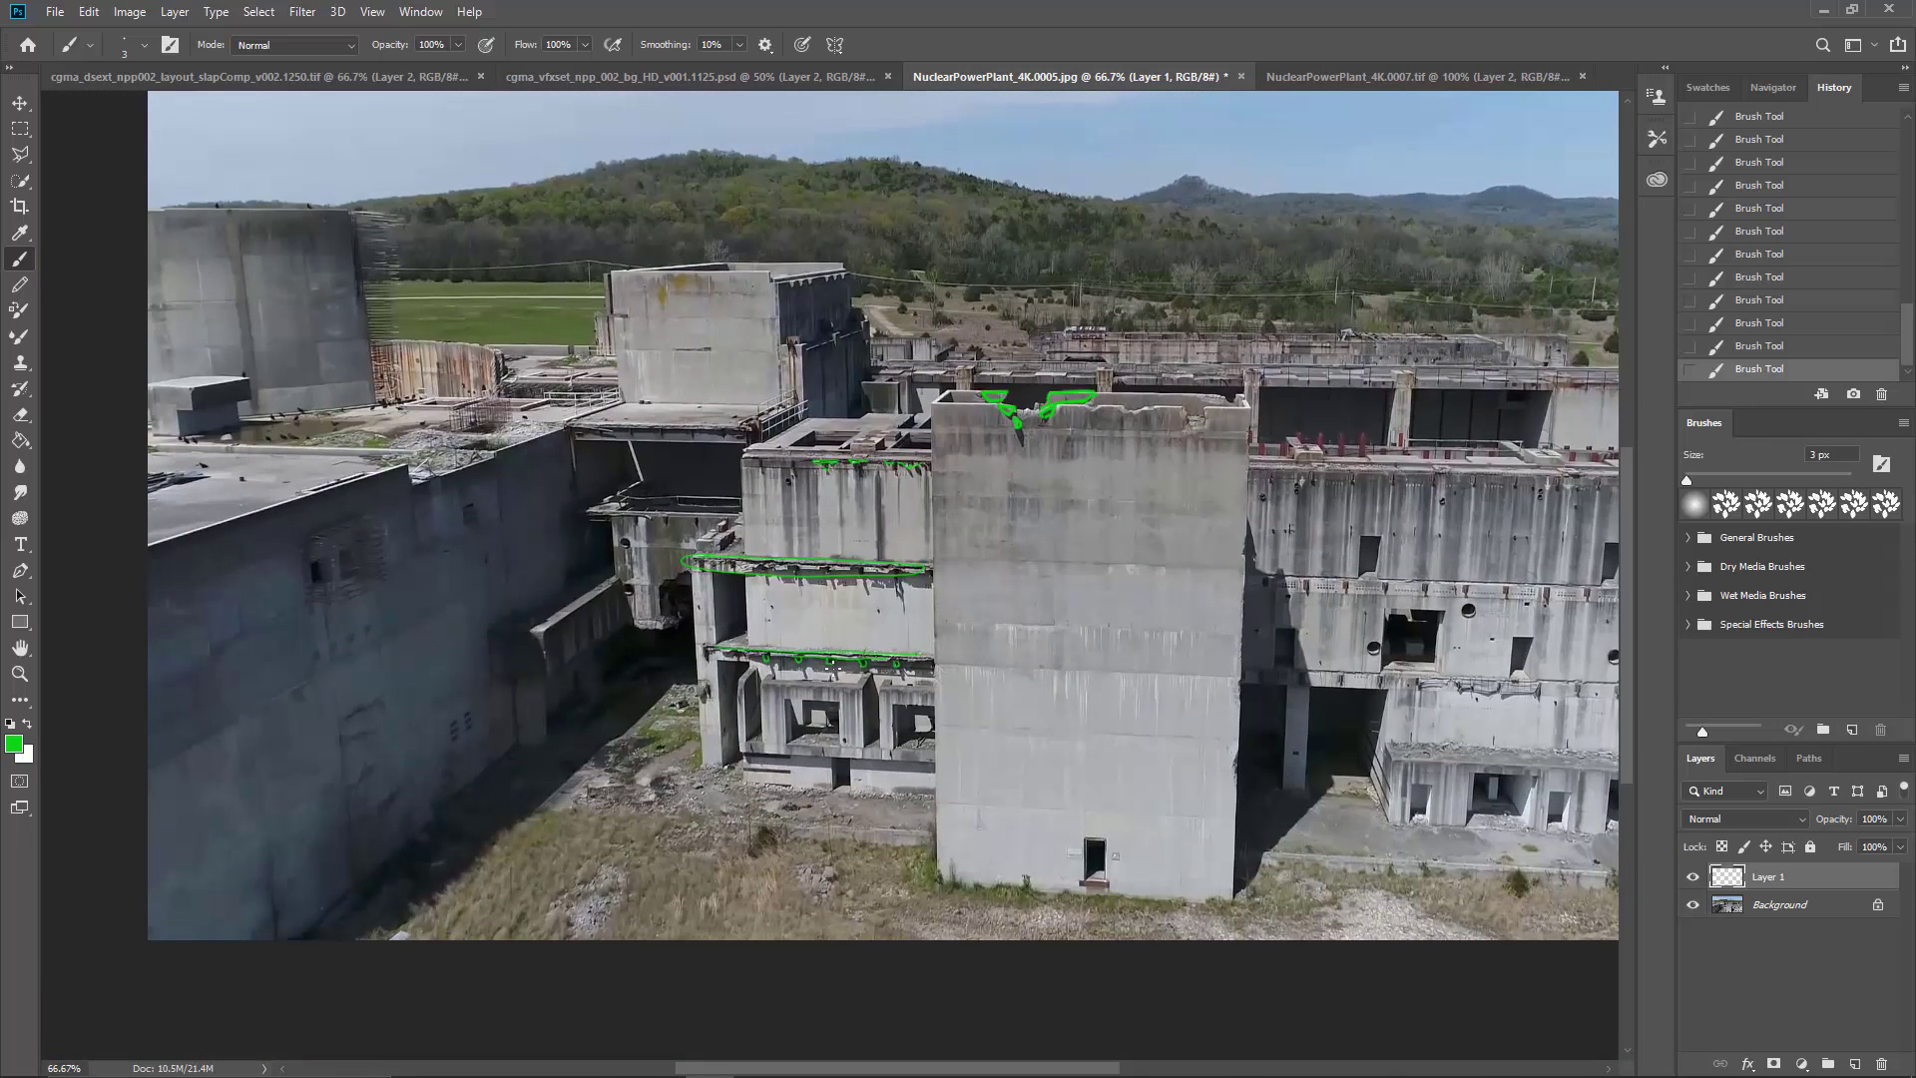
left_click_drag(356, 623, 325, 568)
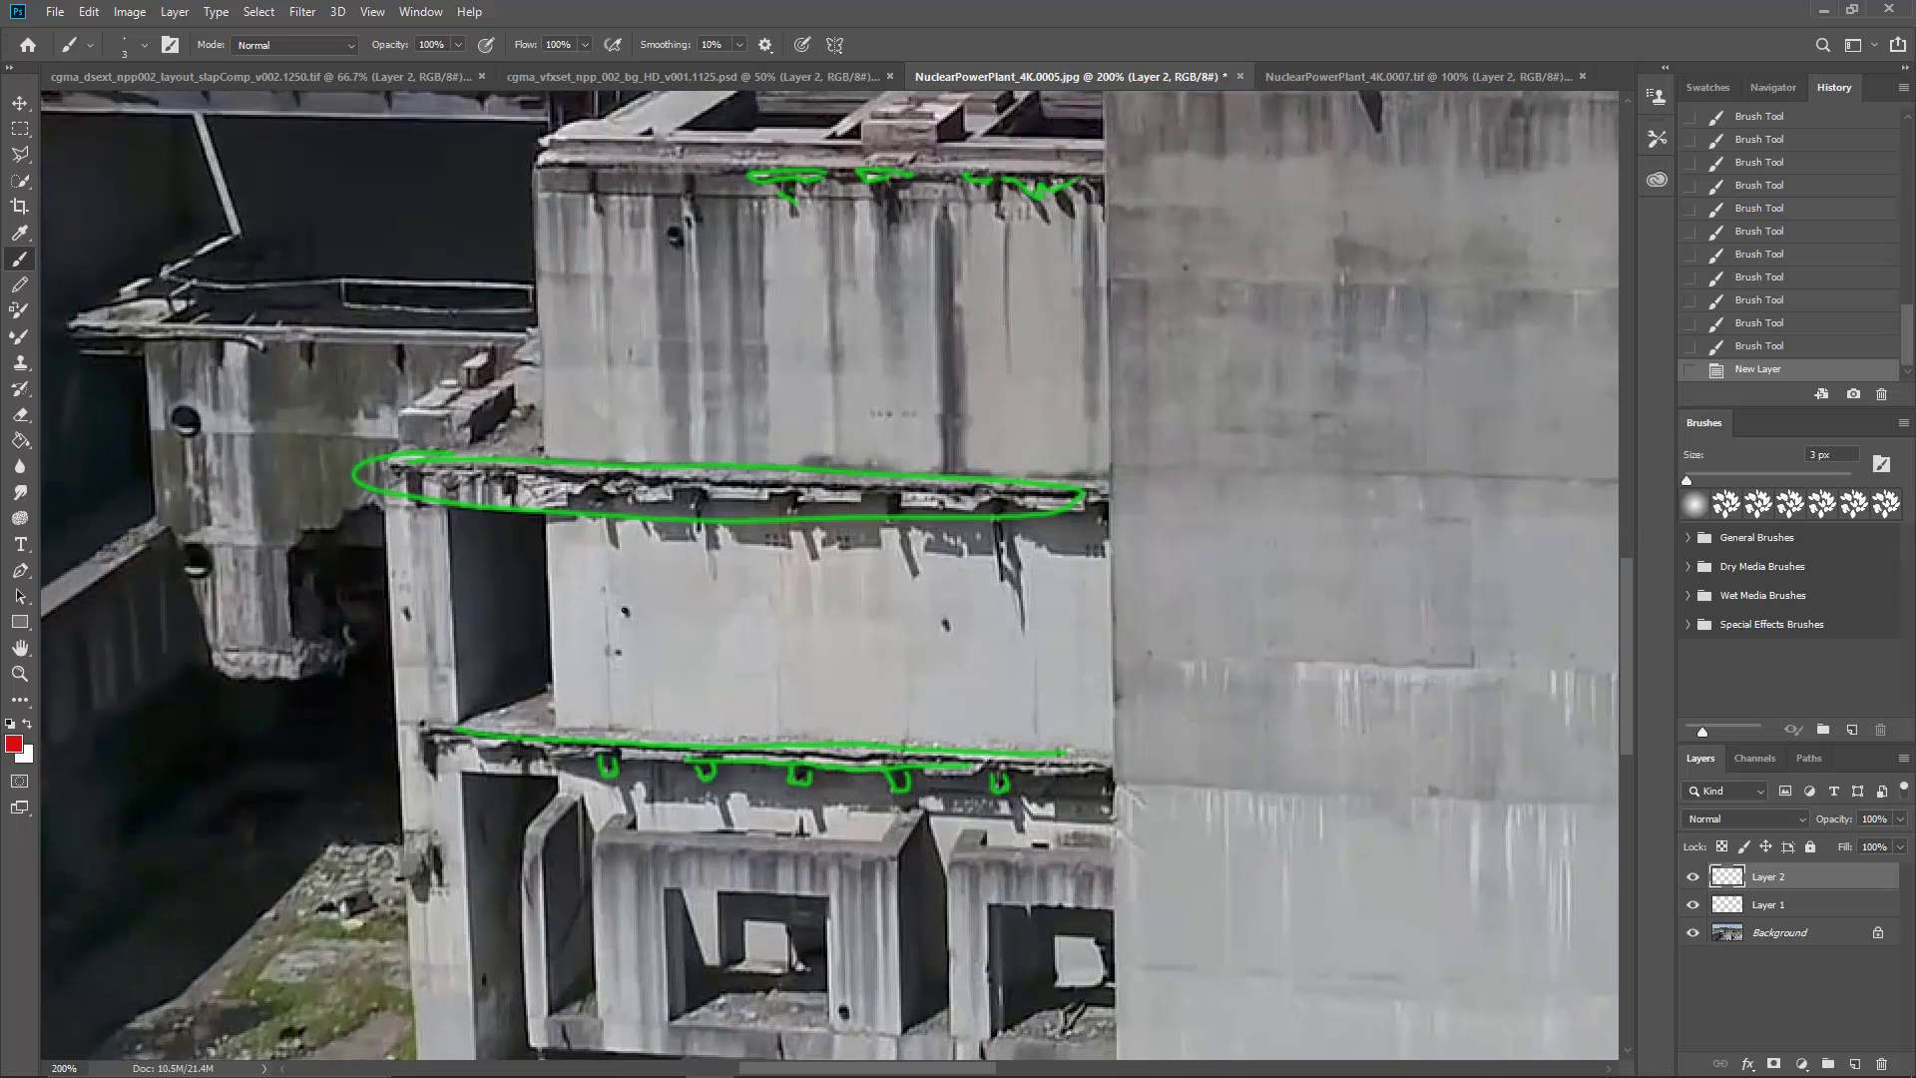
left_click(626, 610)
left_click(945, 625)
left_click_drag(617, 618, 628, 614)
left_click(869, 415)
left_click(887, 413)
left_click(905, 413)
left_click(934, 414)
Step: Circle in red two groups of small drilled holes in the horizontal band just right of the tall wall
left_click_drag(978, 661, 906, 564)
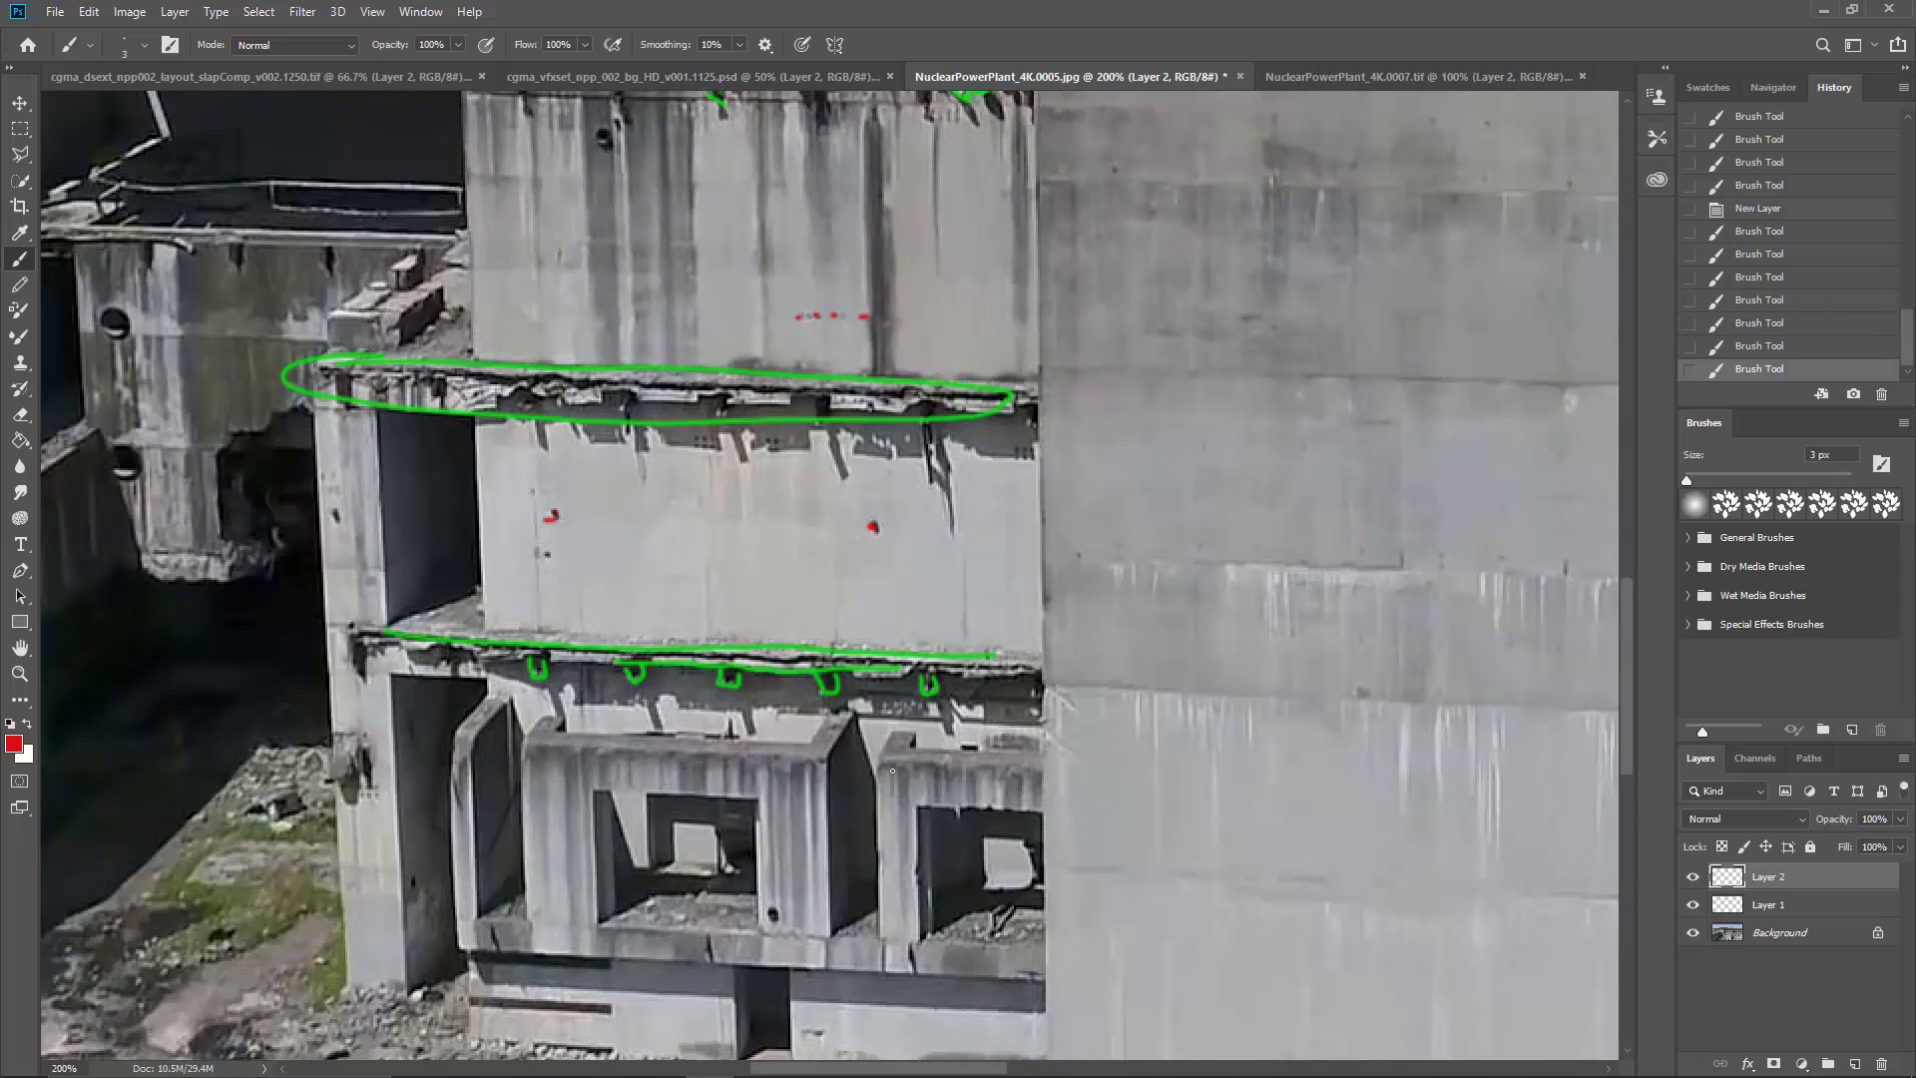
mouse_move(991, 738)
left_mouse_down()
mouse_move(629, 779)
mouse_move(439, 858)
left_mouse_up()
left_click_drag(1087, 745, 351, 757)
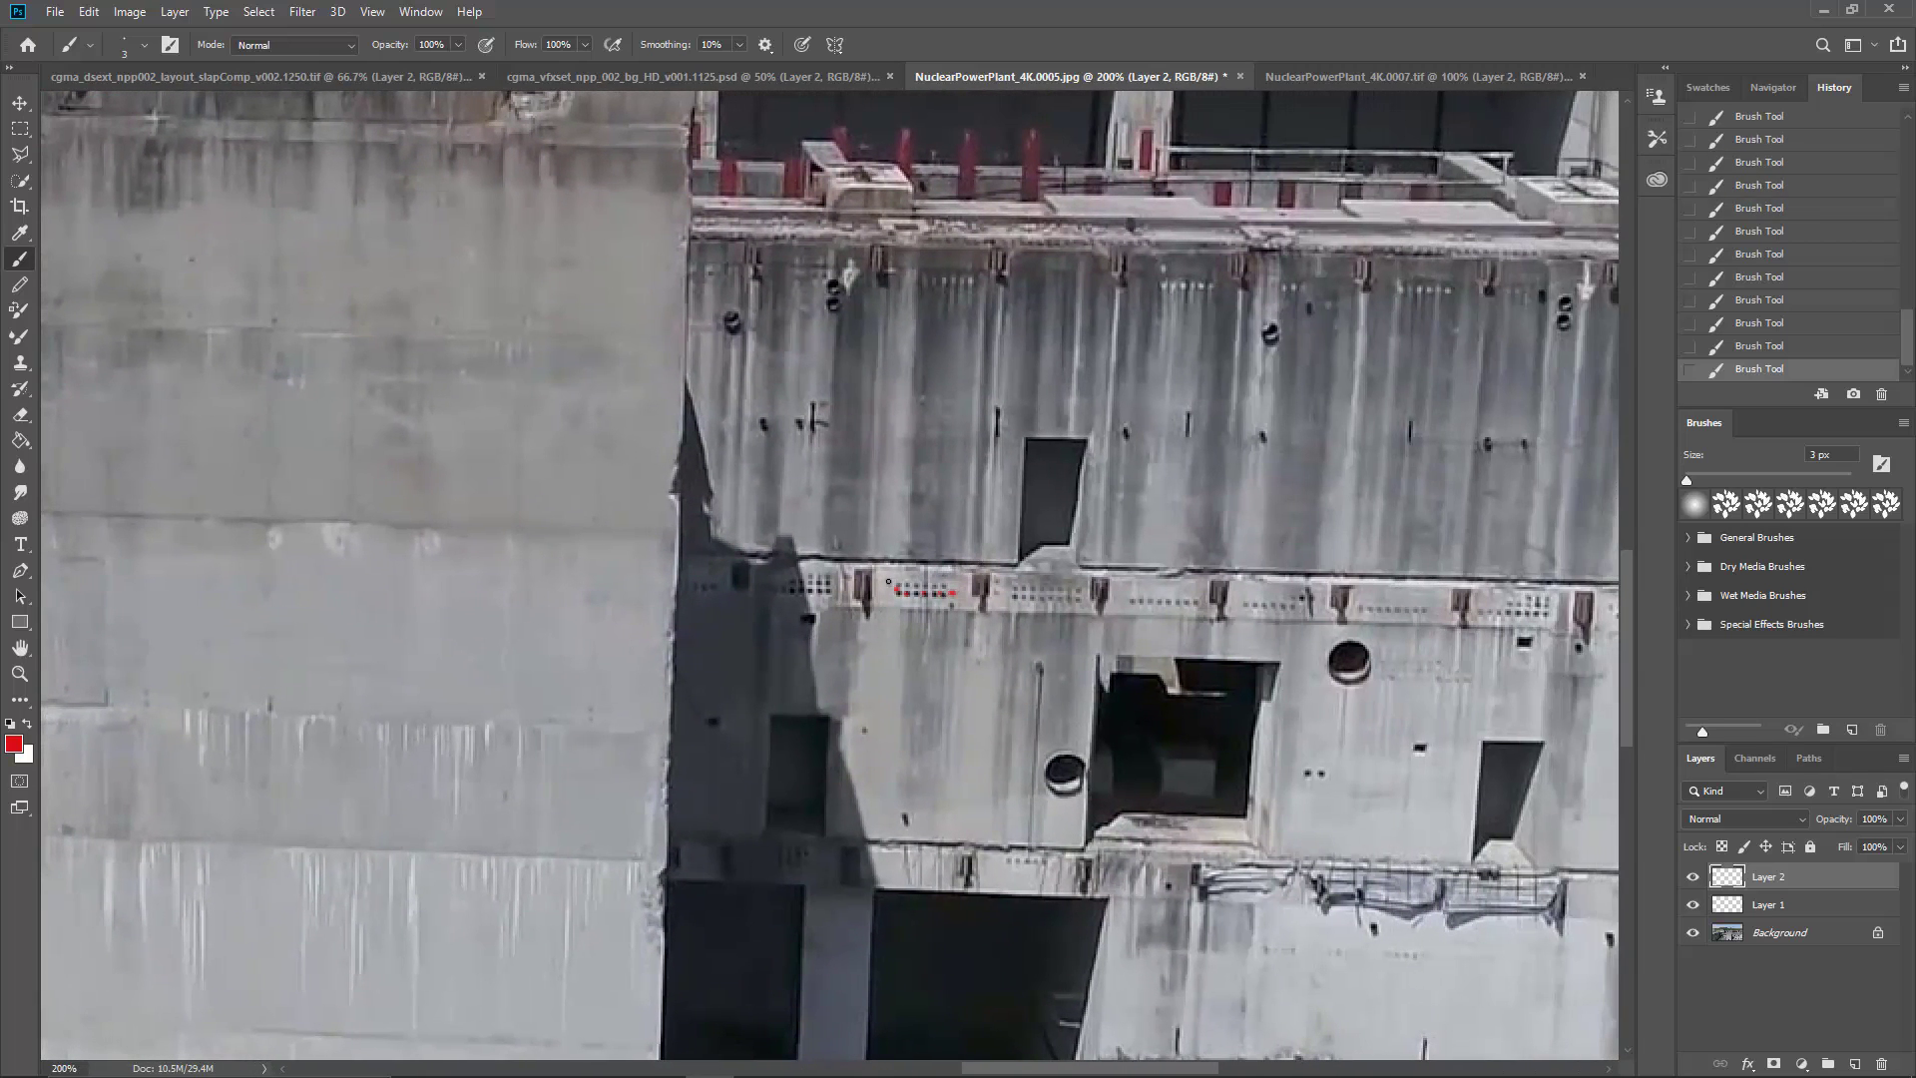
mouse_move(888, 577)
left_mouse_down()
mouse_move(936, 605)
mouse_move(959, 579)
mouse_move(888, 580)
left_mouse_up()
mouse_move(1010, 597)
left_mouse_down()
mouse_move(1086, 596)
mouse_move(1002, 582)
left_mouse_up()
Step: Circle in red the pair of holes right of the large opening and two more hole groups farther along the band
mouse_move(1276, 708)
left_mouse_down()
mouse_move(950, 507)
mouse_move(839, 387)
mouse_move(841, 260)
left_mouse_up()
left_click_drag(1086, 477, 1078, 563)
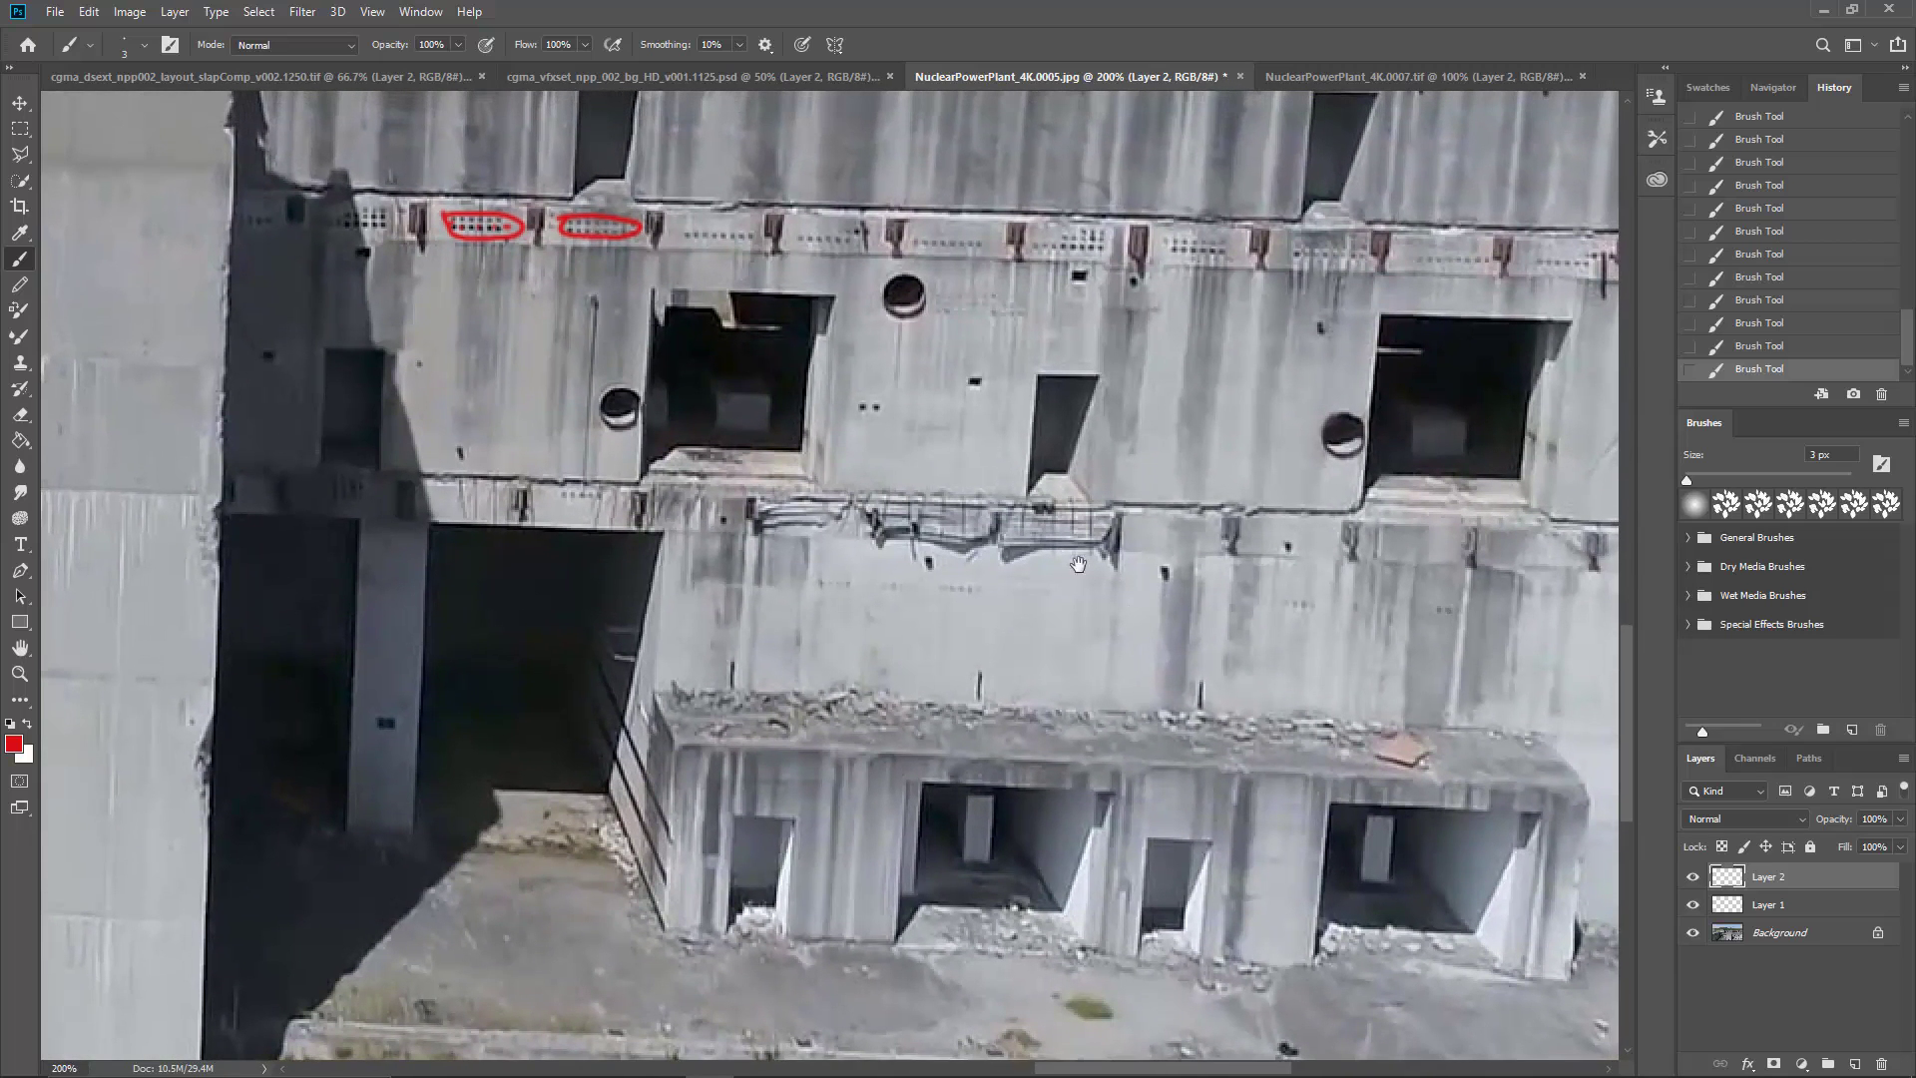
mouse_move(840, 400)
left_mouse_down()
mouse_move(903, 415)
mouse_move(850, 399)
left_mouse_up()
mouse_move(951, 239)
left_mouse_down()
mouse_move(937, 330)
mouse_move(888, 347)
mouse_move(998, 340)
mouse_move(936, 322)
left_mouse_up()
mouse_move(1058, 316)
left_mouse_down()
mouse_move(1014, 338)
mouse_move(1085, 351)
mouse_move(1105, 335)
mouse_move(1047, 317)
left_mouse_up()
Step: Circle in green on Layer 1 the two large round openings in the middle wall and two smaller ones near the roof edge
left_click_drag(964, 466, 992, 603)
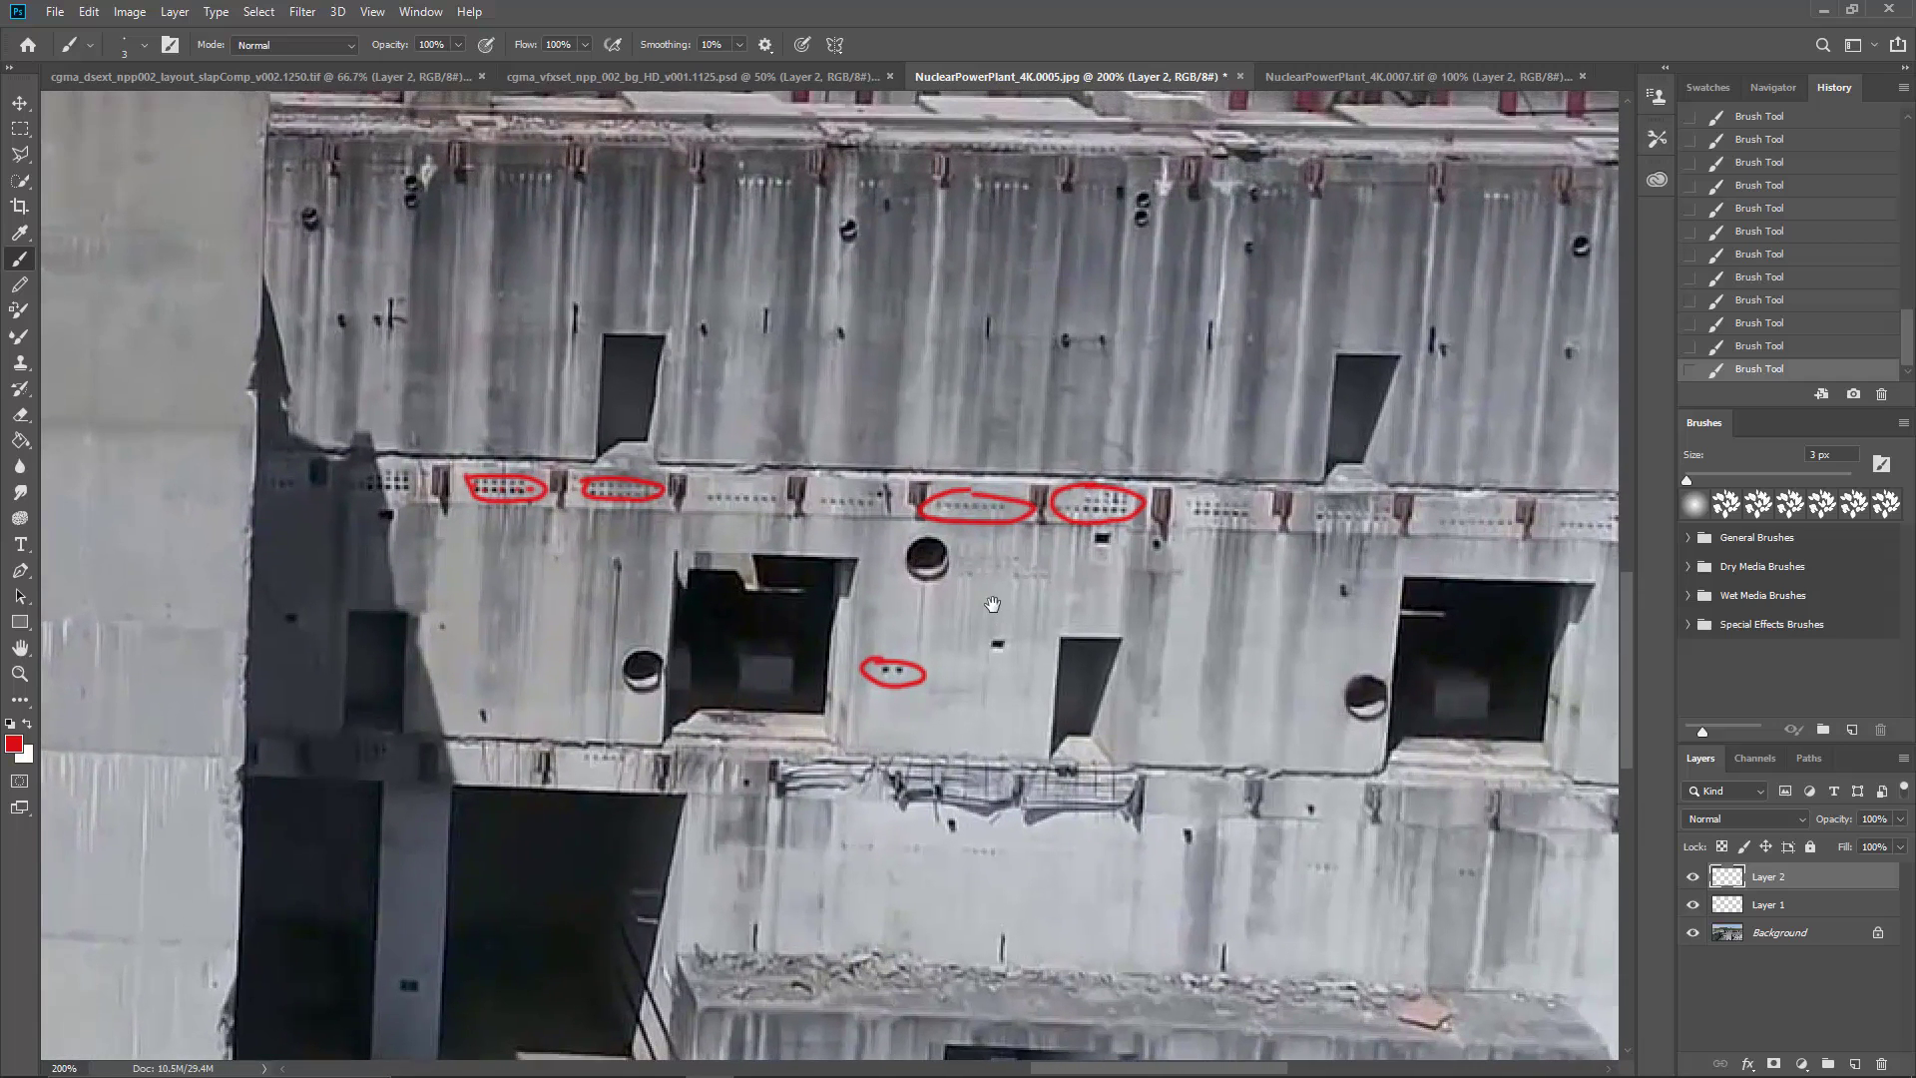
left_click_drag(989, 499, 976, 593)
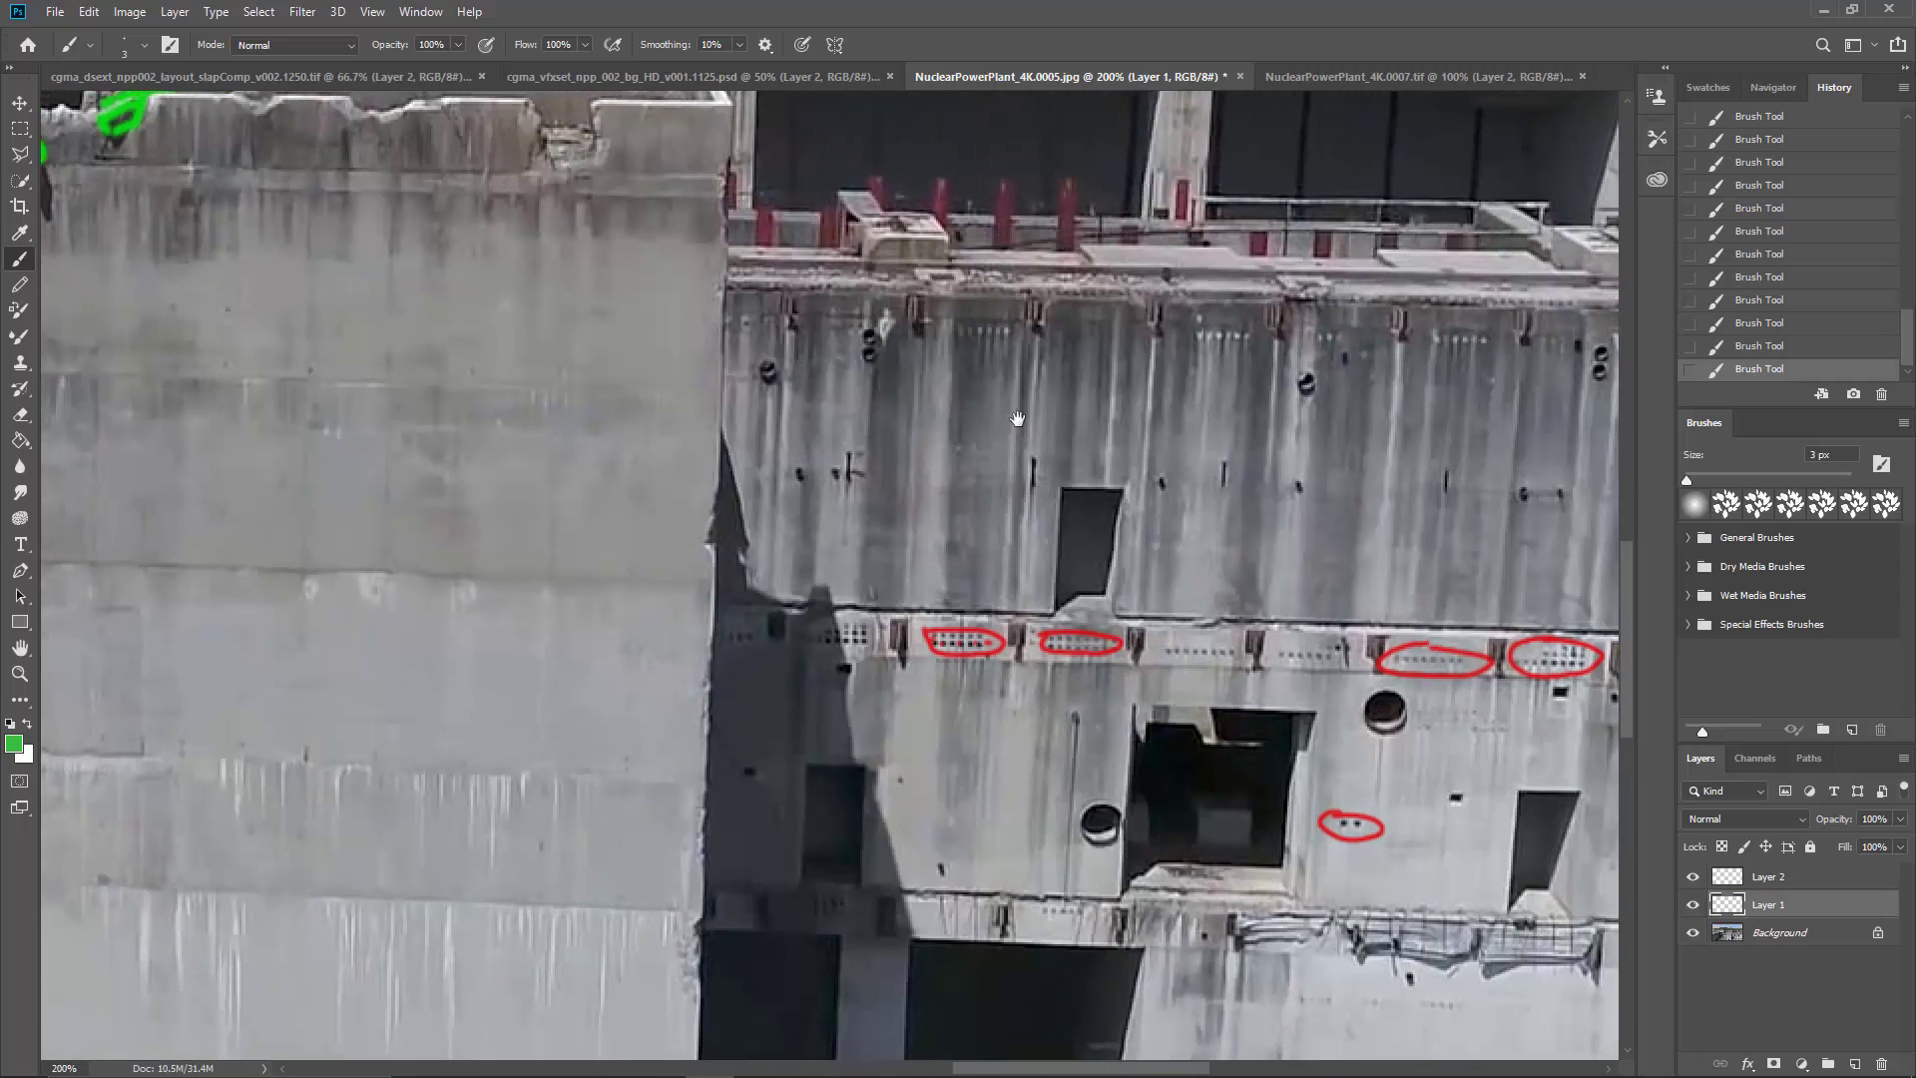
left_click_drag(1016, 419, 942, 419)
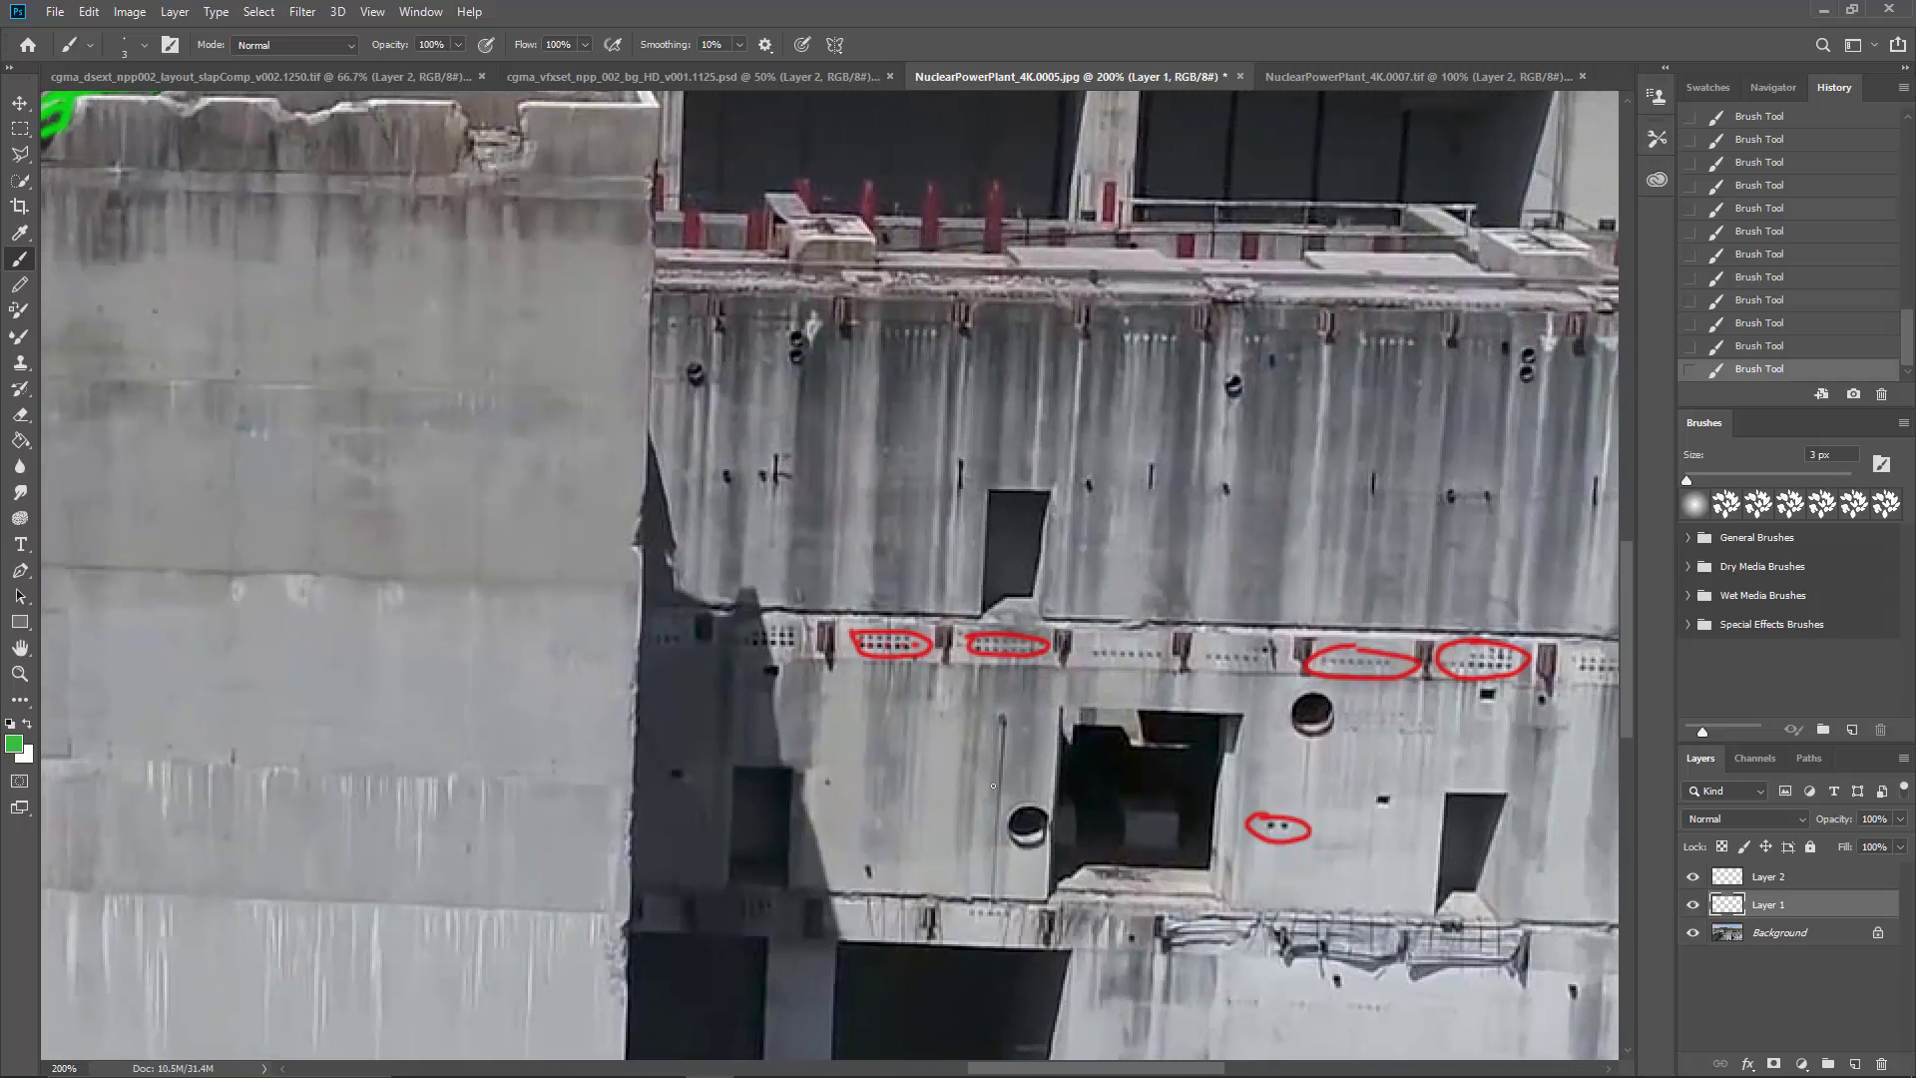
mouse_move(1017, 849)
left_mouse_down()
mouse_move(1060, 844)
mouse_move(1032, 803)
left_mouse_up()
mouse_move(1307, 697)
left_mouse_down()
mouse_move(1349, 724)
mouse_move(1304, 696)
left_mouse_up()
mouse_move(796, 332)
left_mouse_down()
mouse_move(798, 361)
mouse_move(801, 331)
left_mouse_up()
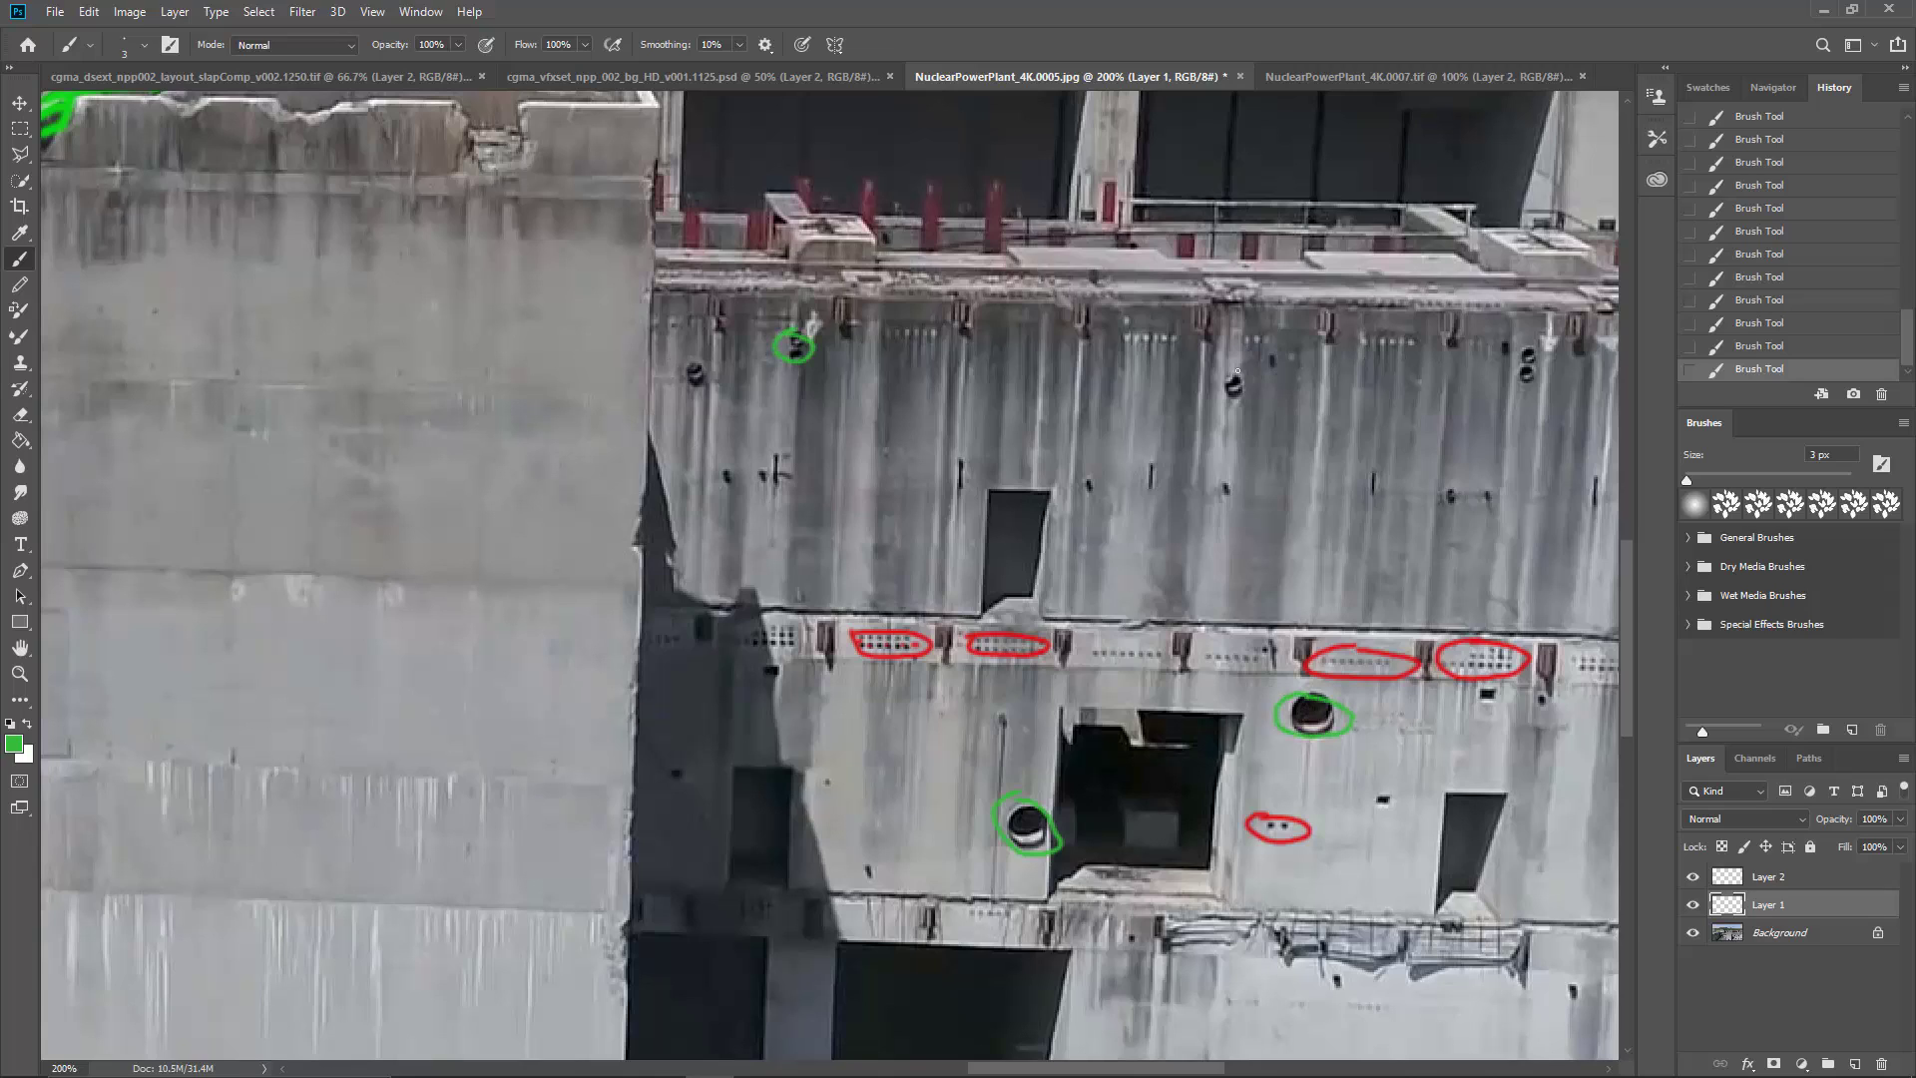
left_click_drag(1269, 381, 1242, 375)
left_click_drag(1397, 456, 1187, 479)
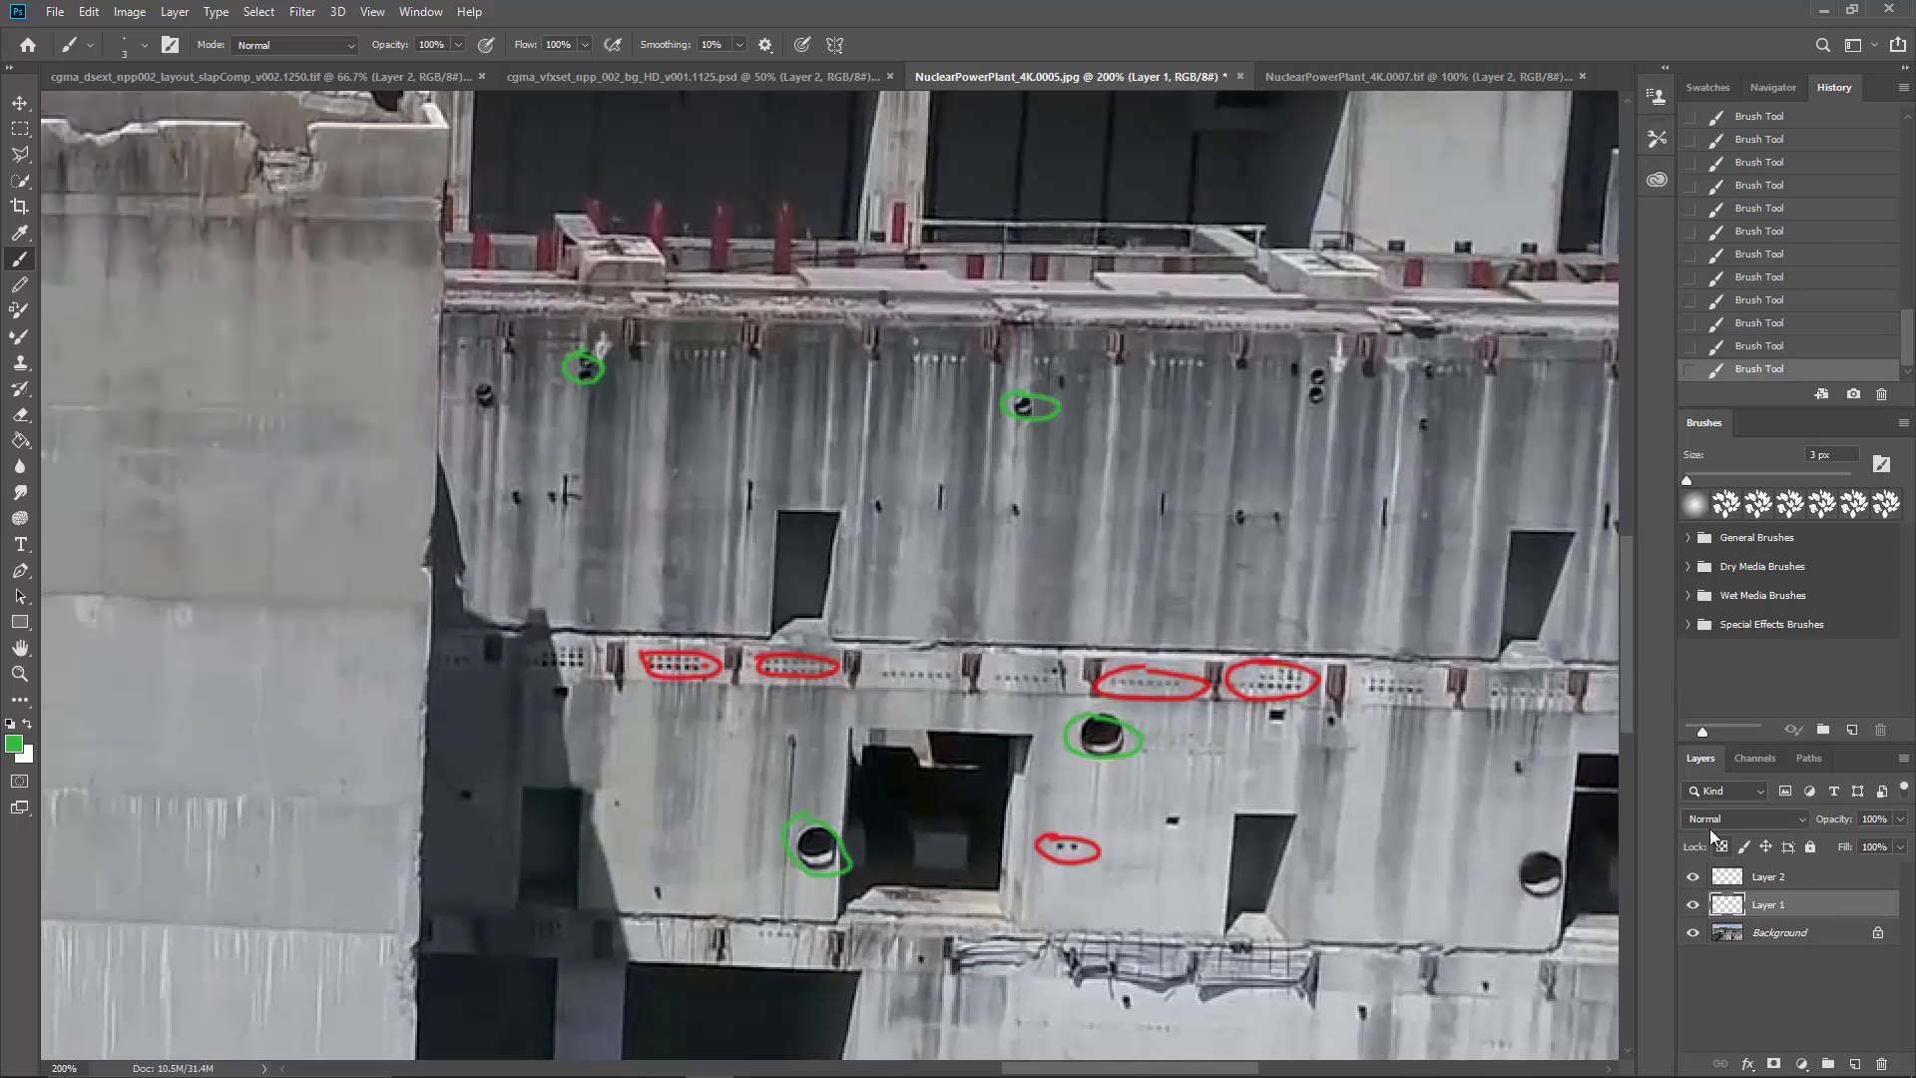
Step: On Layer 2, sample the red of the existing marks and circle three small brackets below the roof edge of the stained wall
left_click(1768, 876)
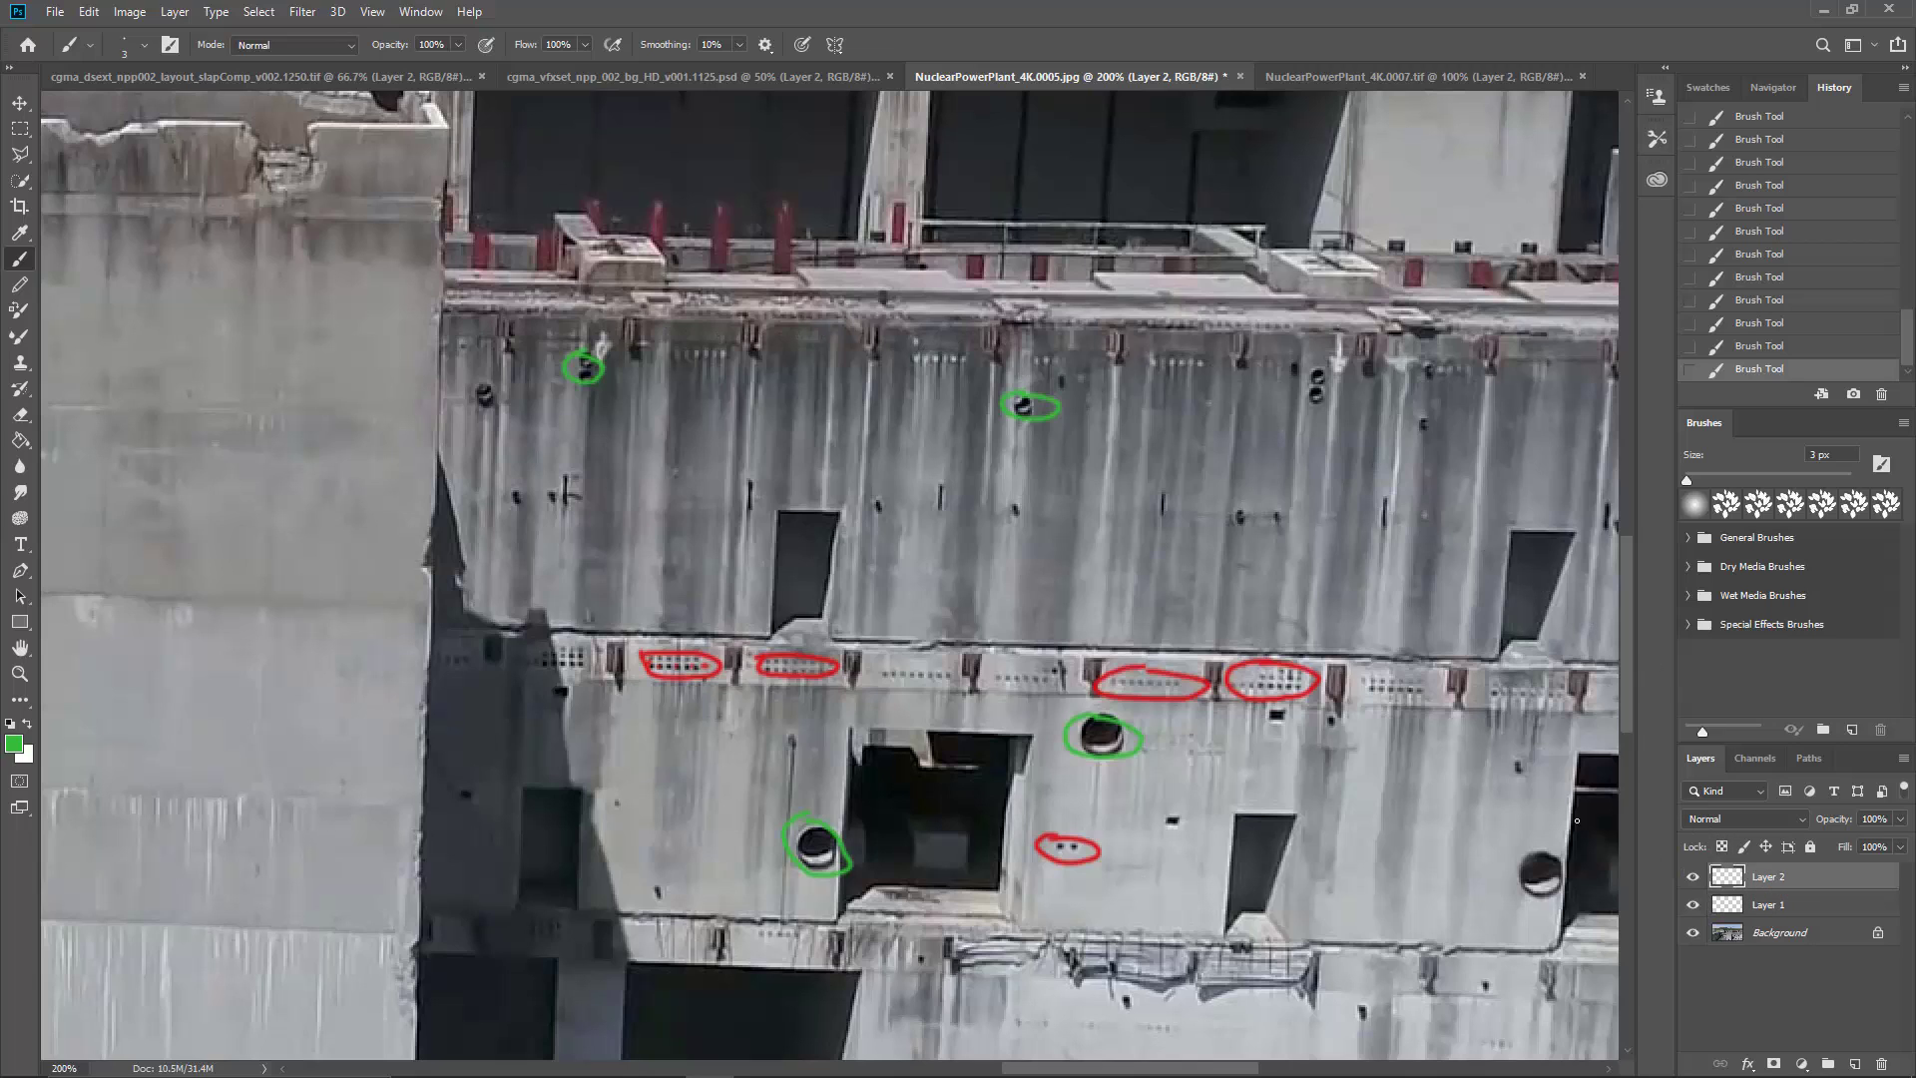
left_click(774, 669, "alt")
mouse_move(752, 355)
left_mouse_down()
mouse_move(774, 328)
mouse_move(872, 323)
left_mouse_up()
left_click_drag(829, 452, 919, 520)
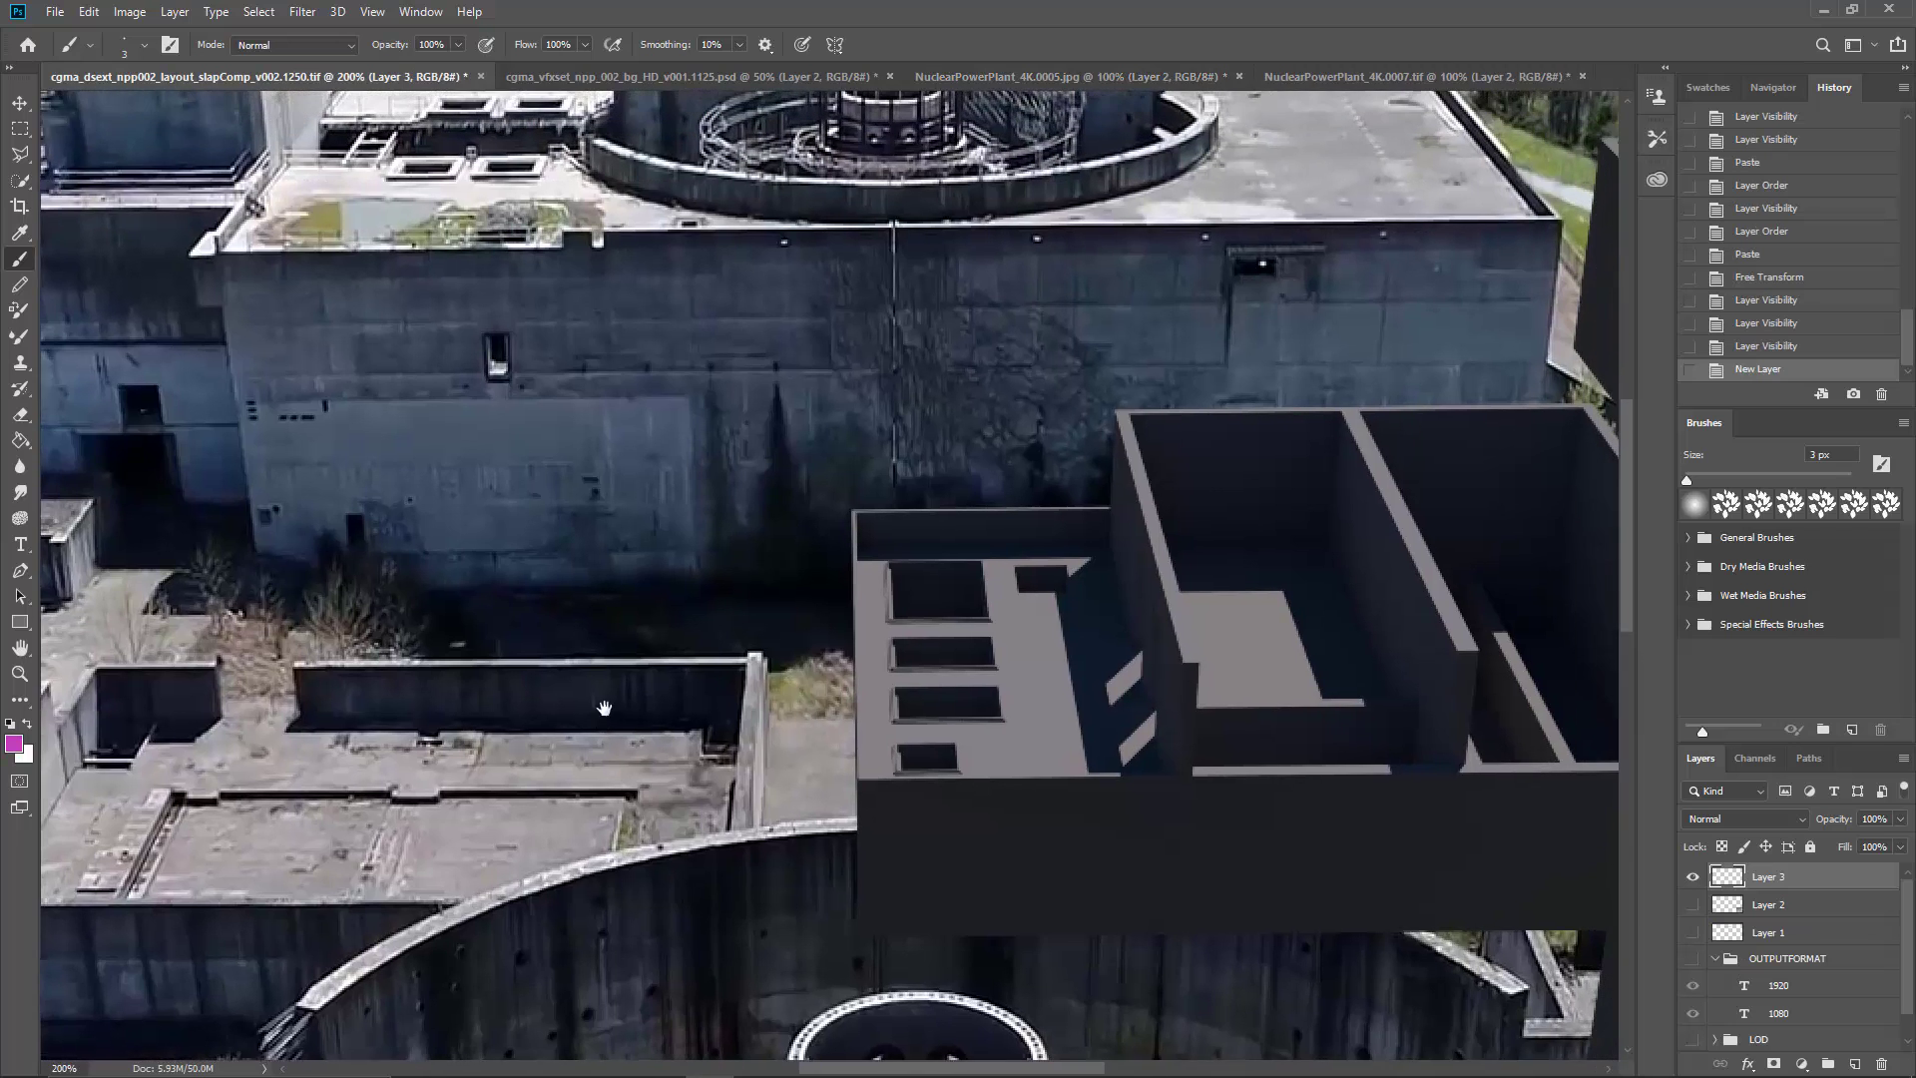
Step: Switch to the slapComp_v002.1250 document and outline in magenta the window opening and the roof-edge notch on the long wall
left_click_drag(1026, 586, 559, 678)
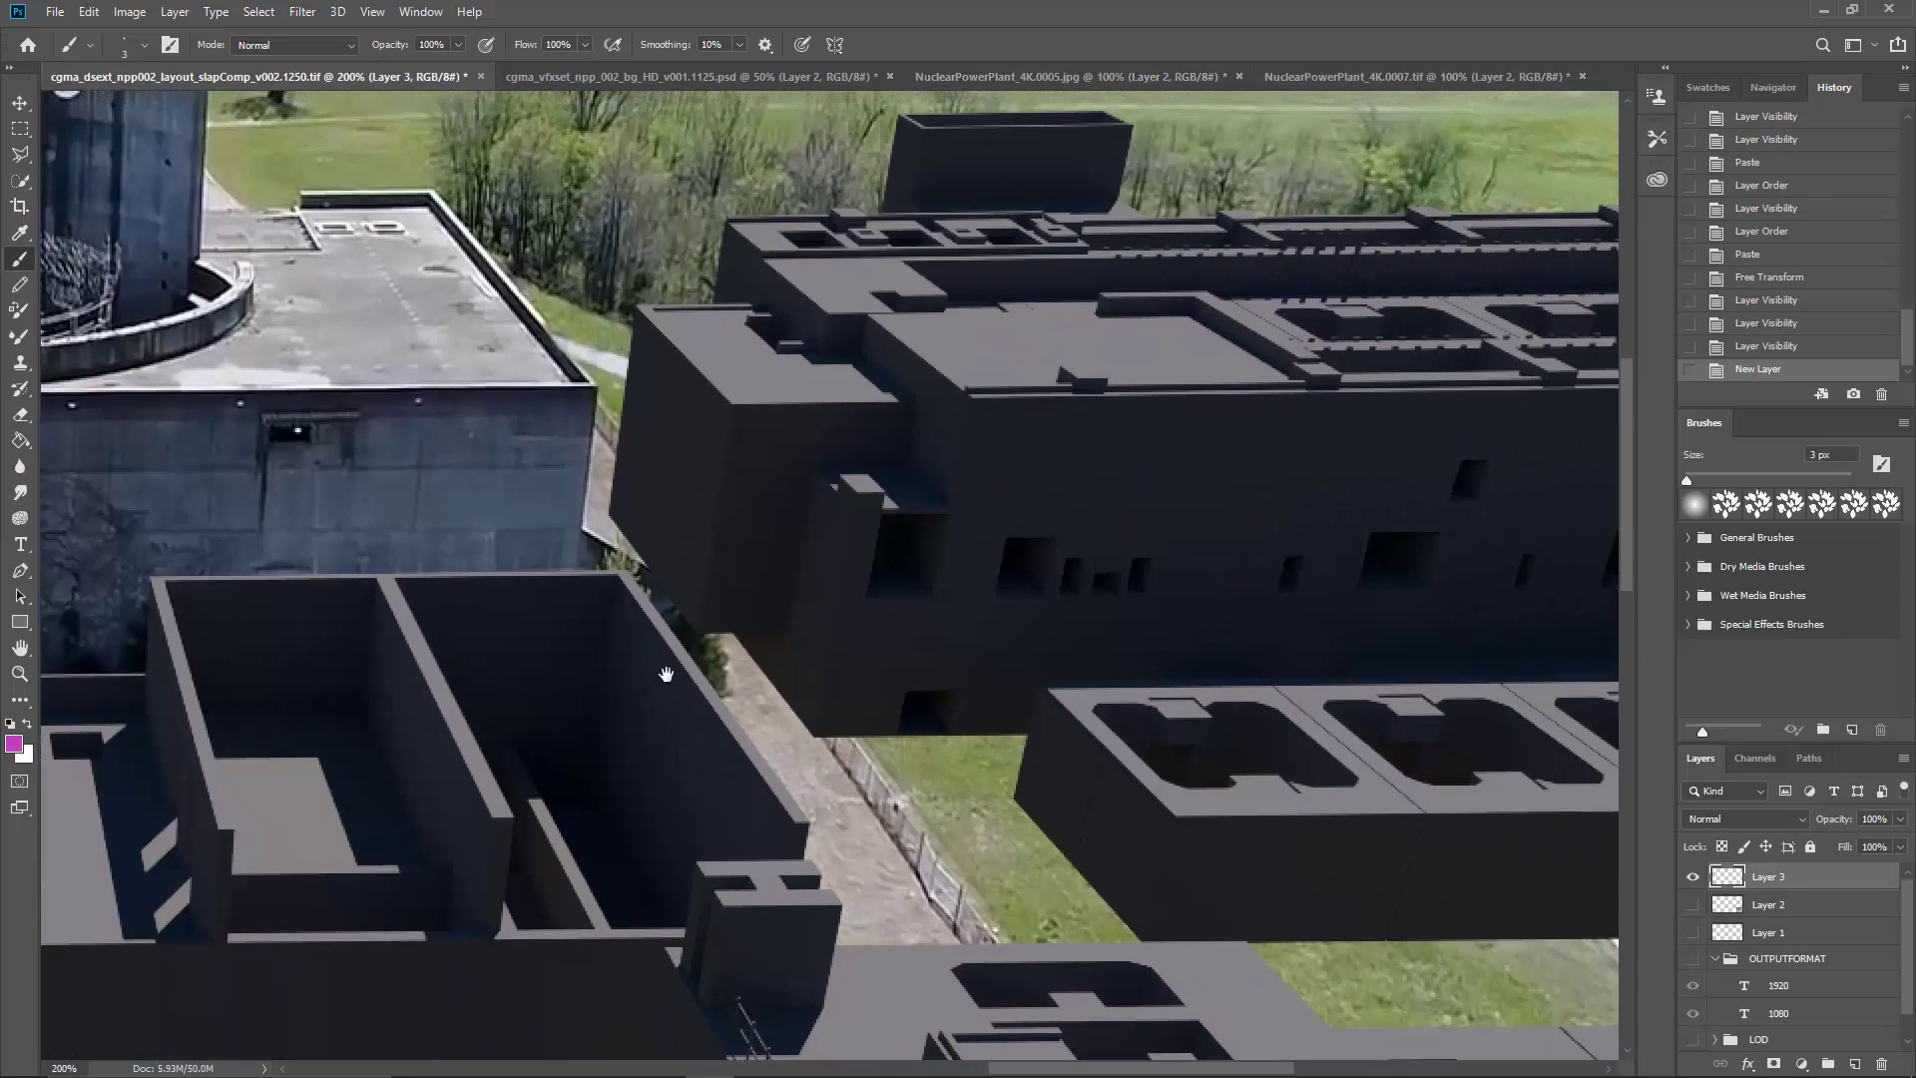
left_click_drag(673, 410, 1237, 395)
left_click_drag(689, 427, 1188, 406)
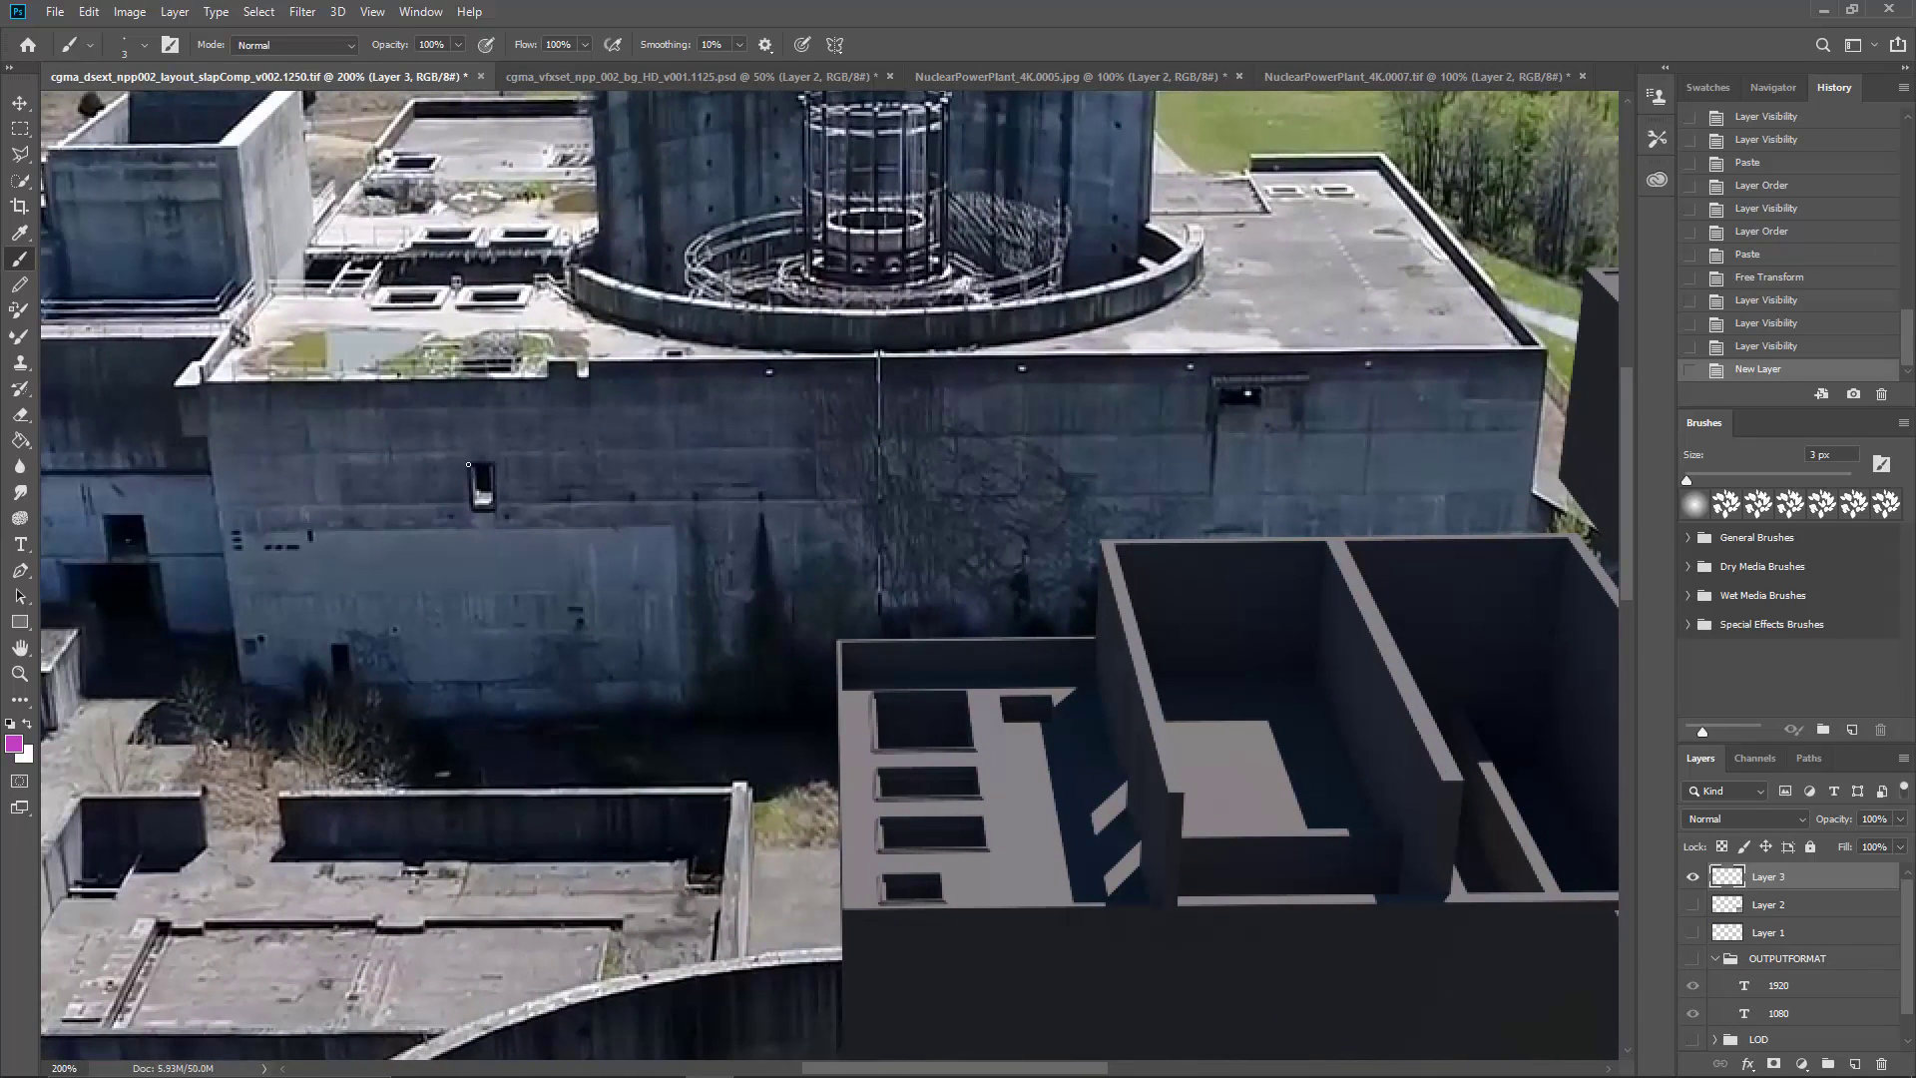
left_click_drag(500, 469, 459, 466)
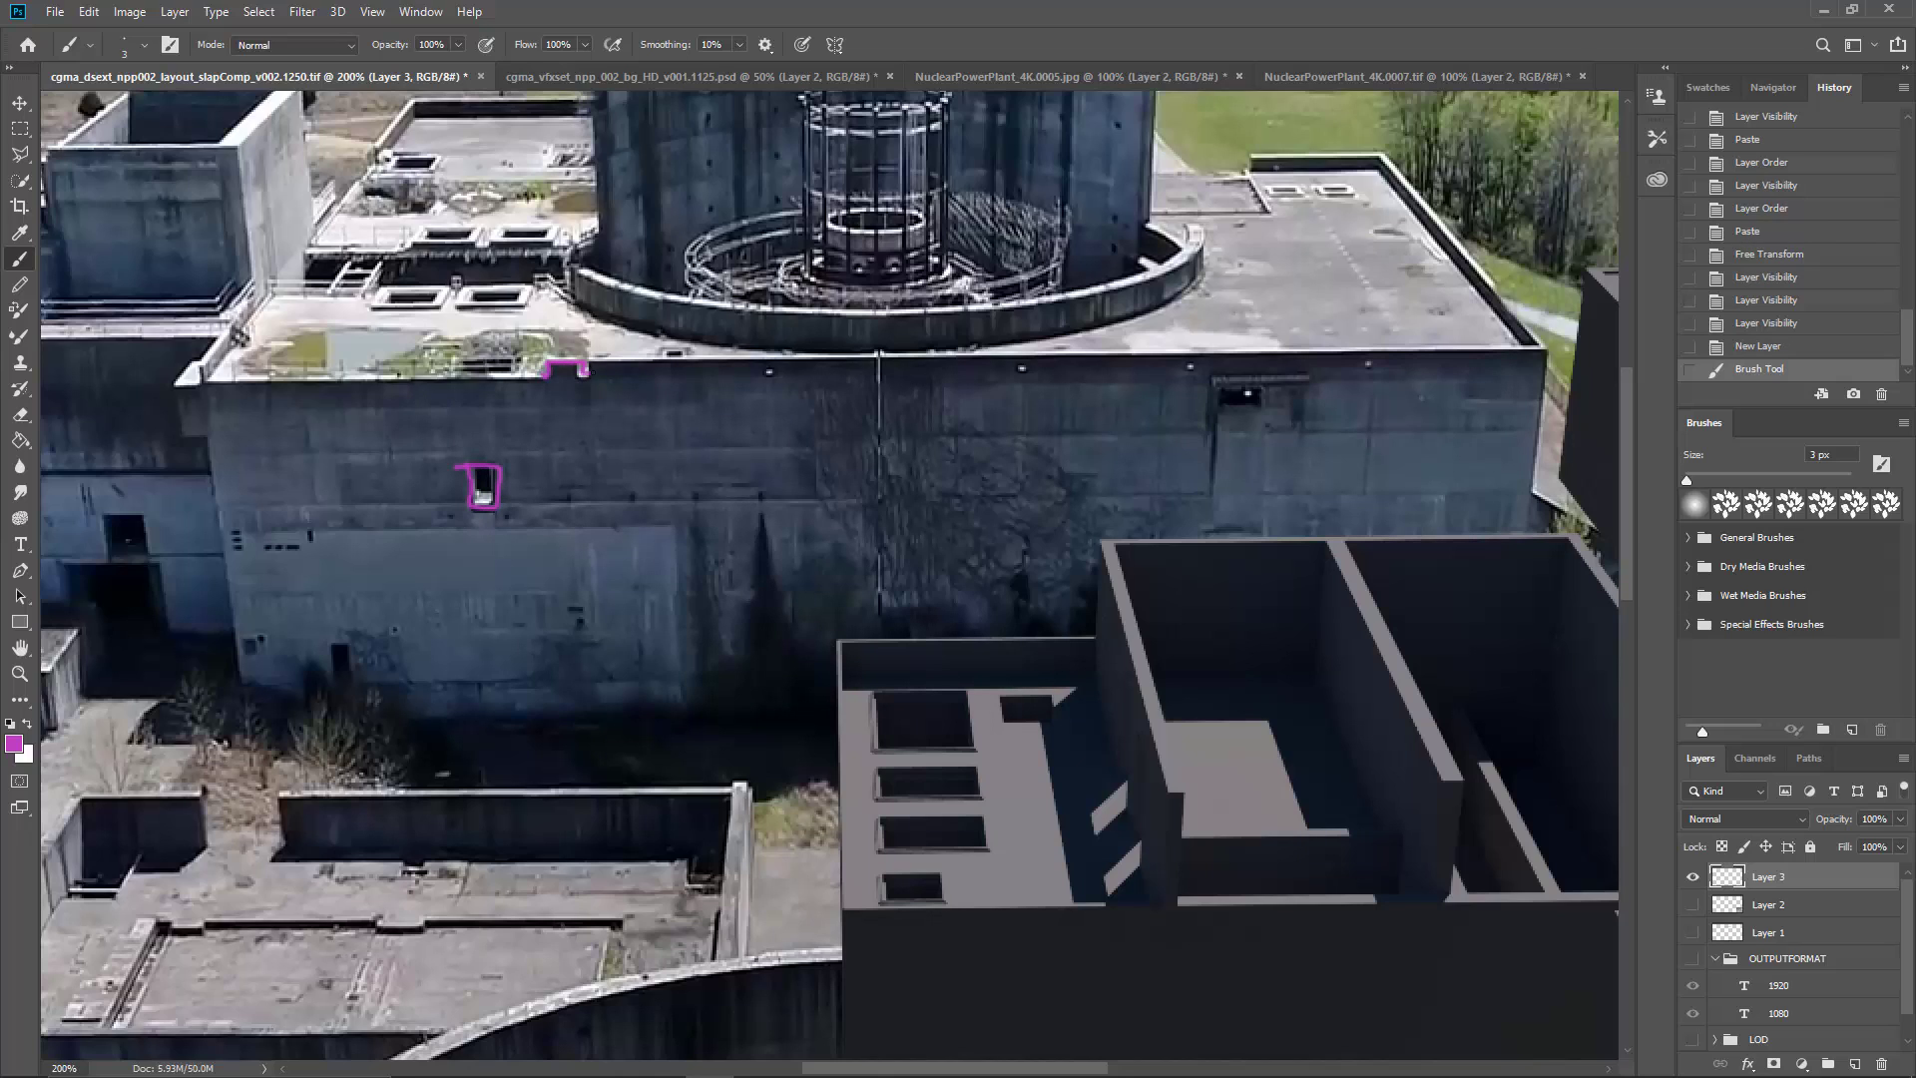
left_click_drag(585, 369, 594, 371)
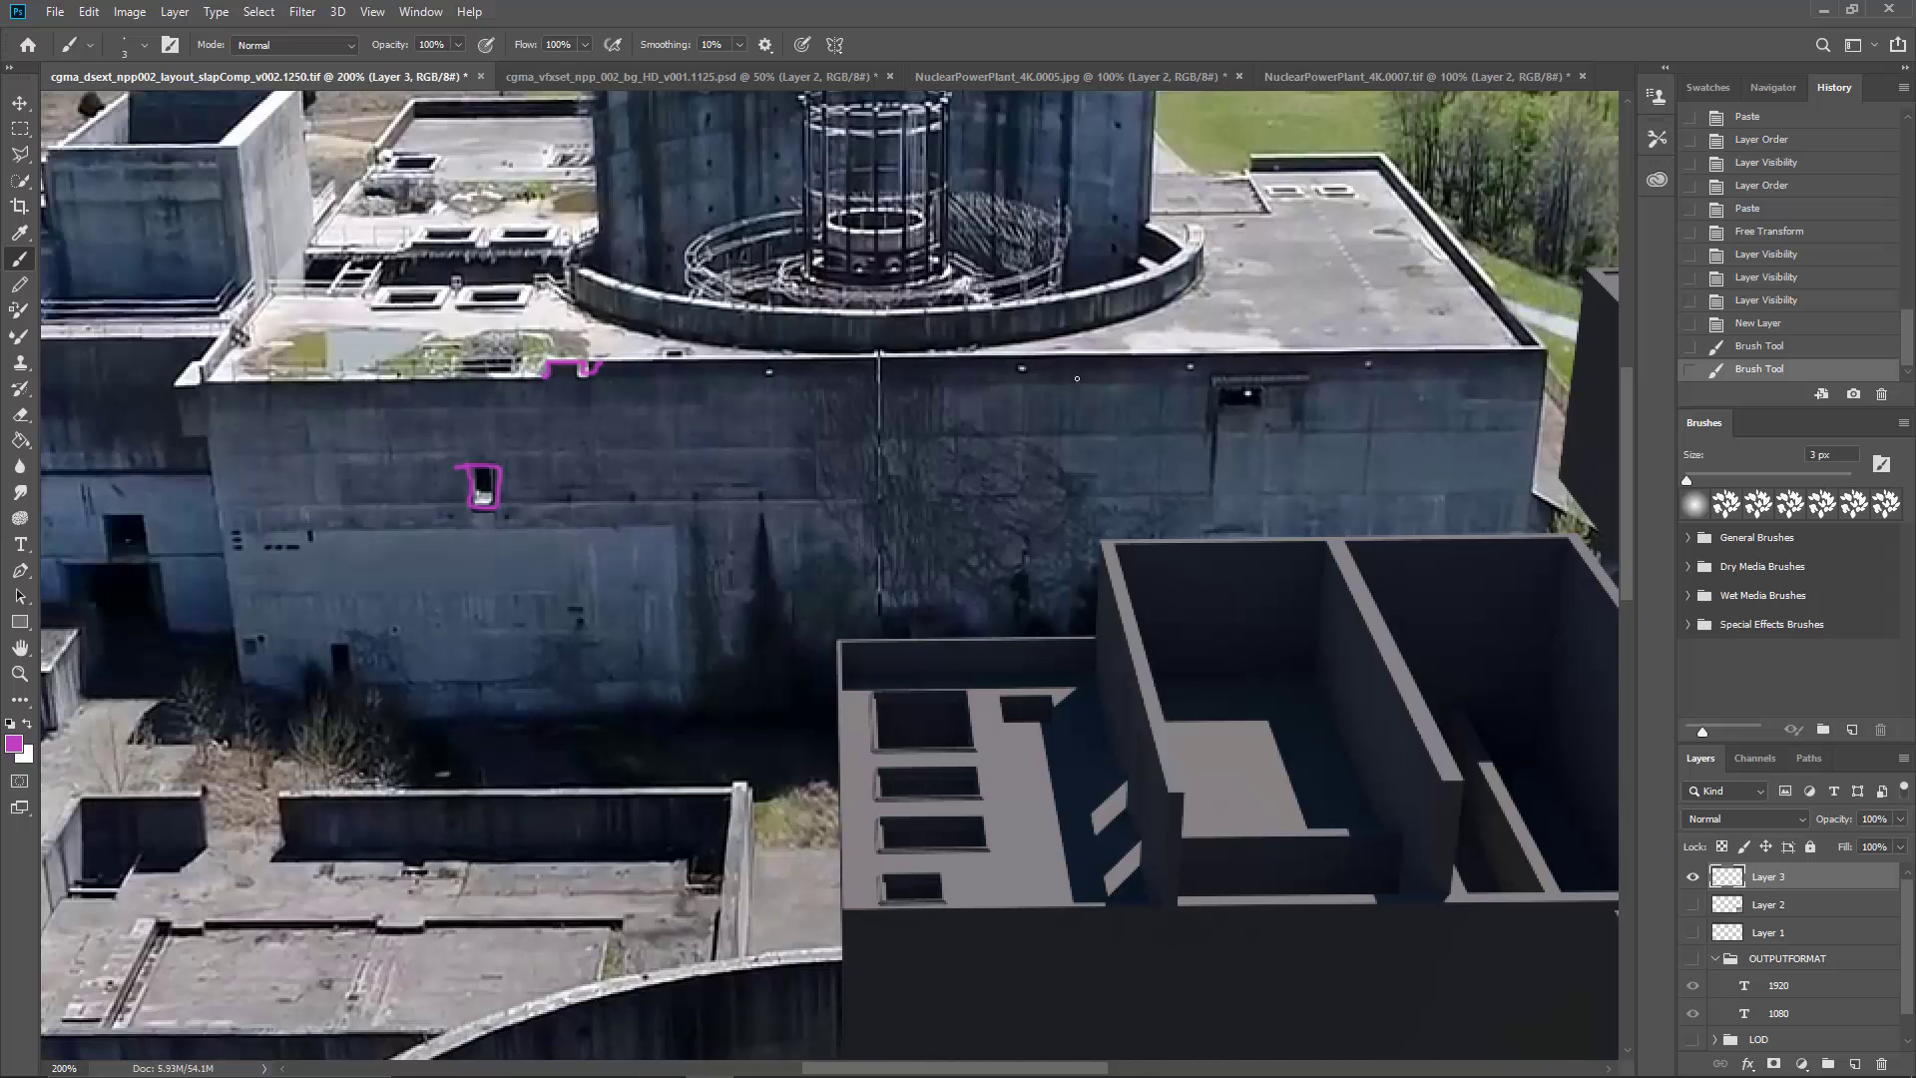
Step: Outline in magenta the two rectangular roof openings left of the curved parapet around the round tower
left_click_drag(1076, 378, 914, 384)
left_click_drag(1148, 408, 807, 427)
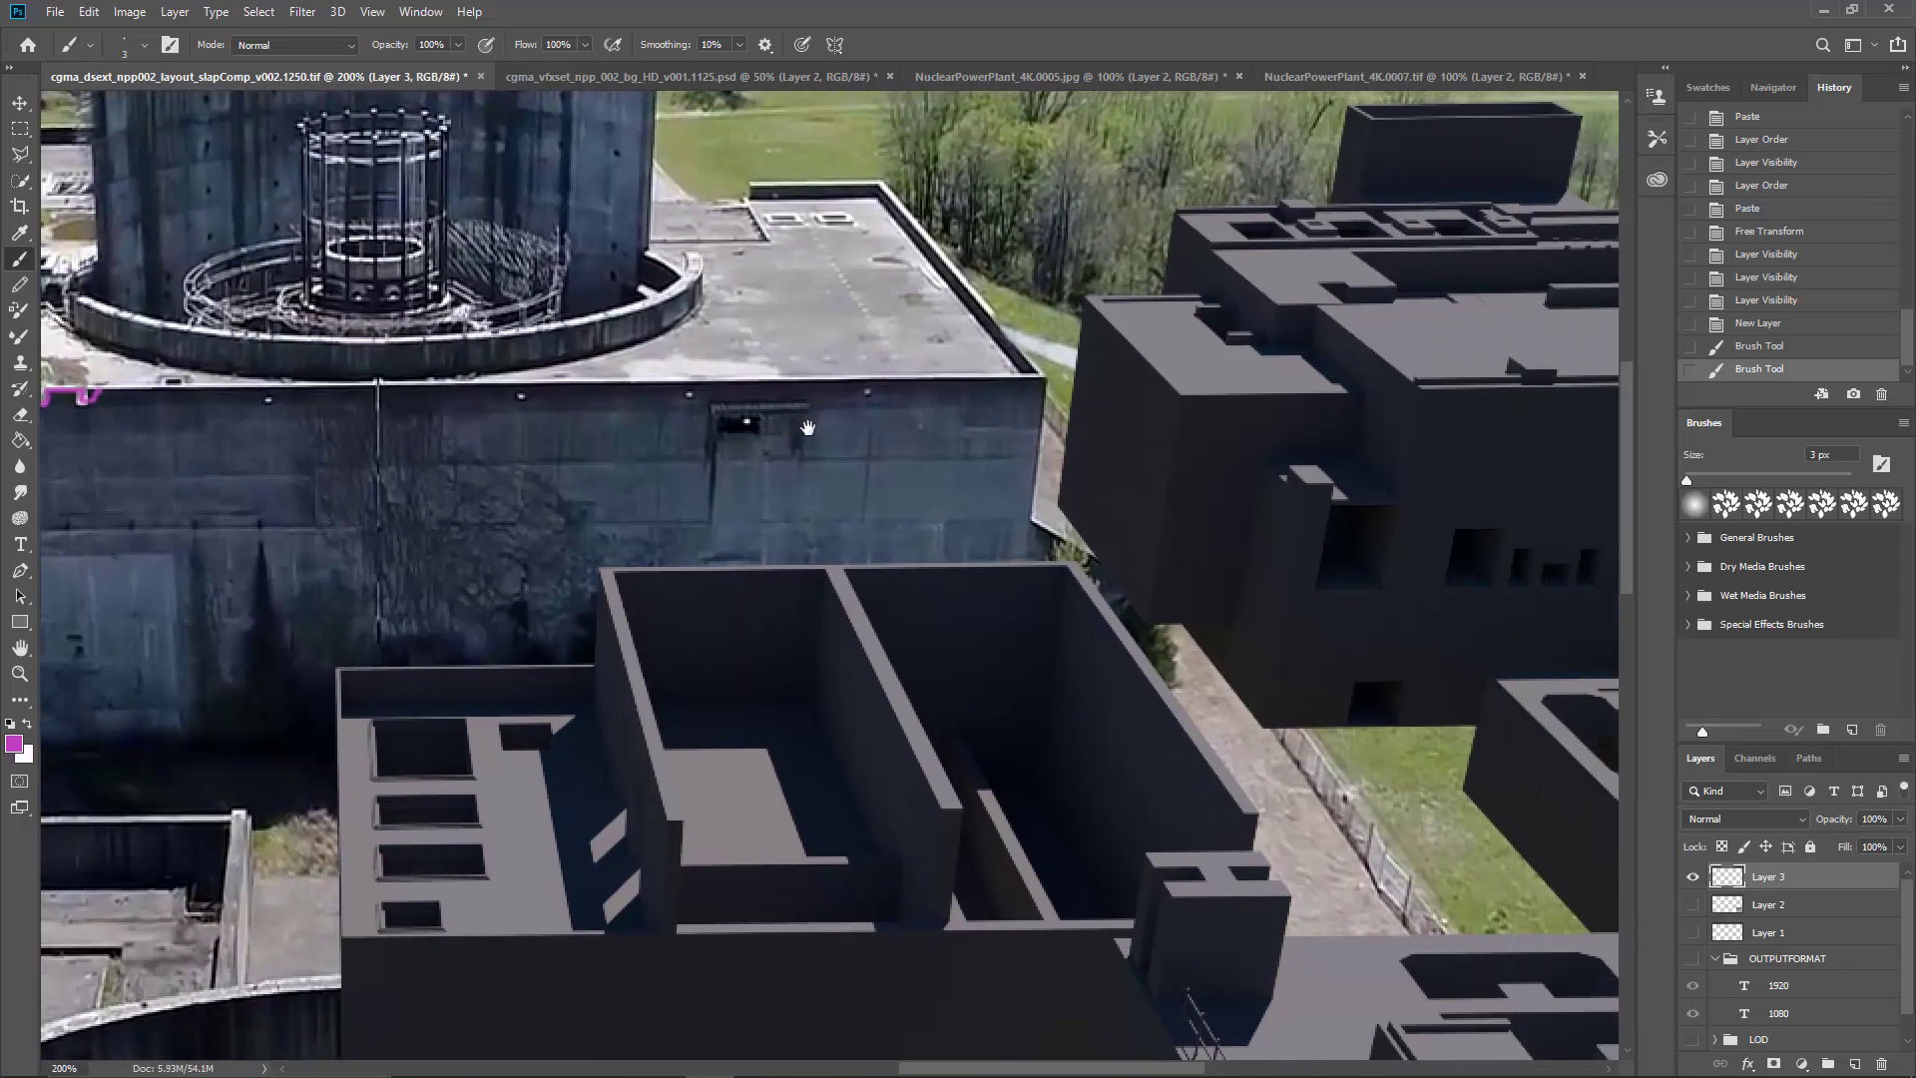
left_click_drag(1019, 409, 804, 423)
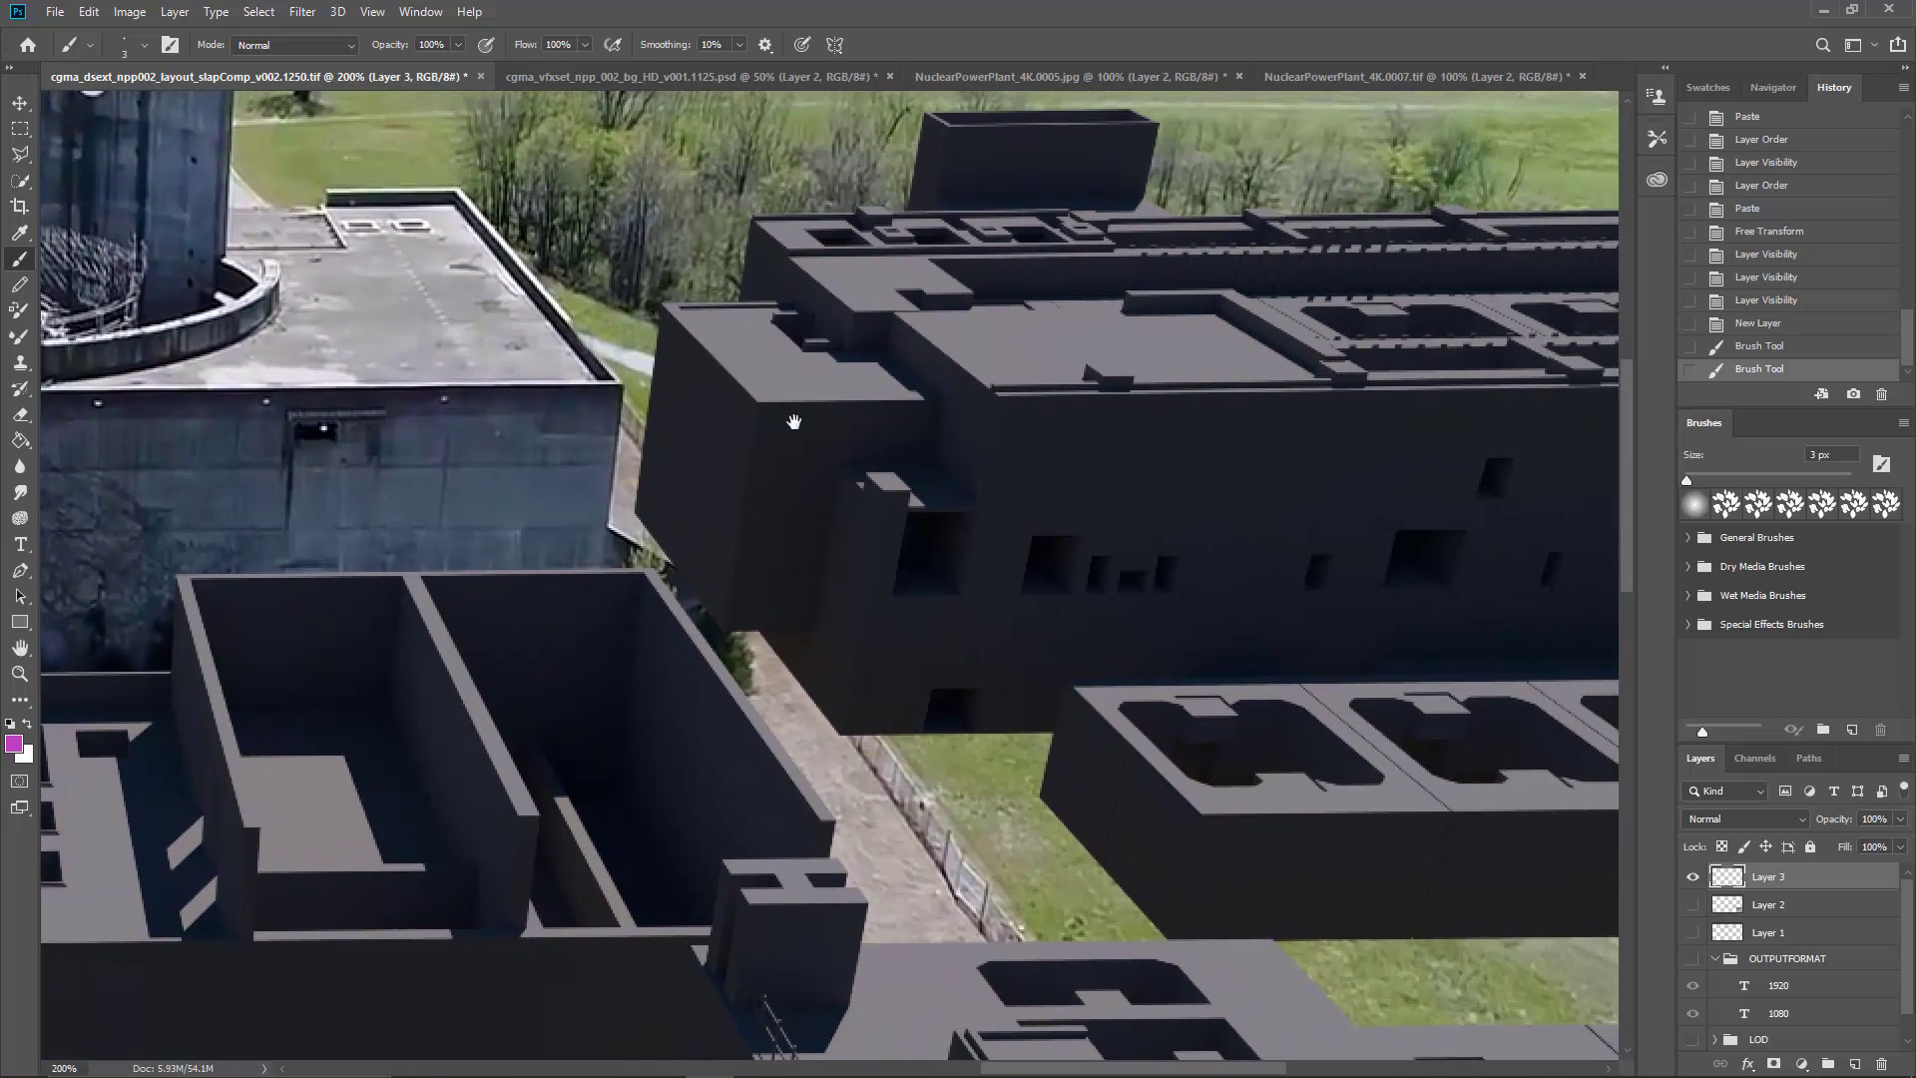
left_click_drag(497, 455, 1245, 415)
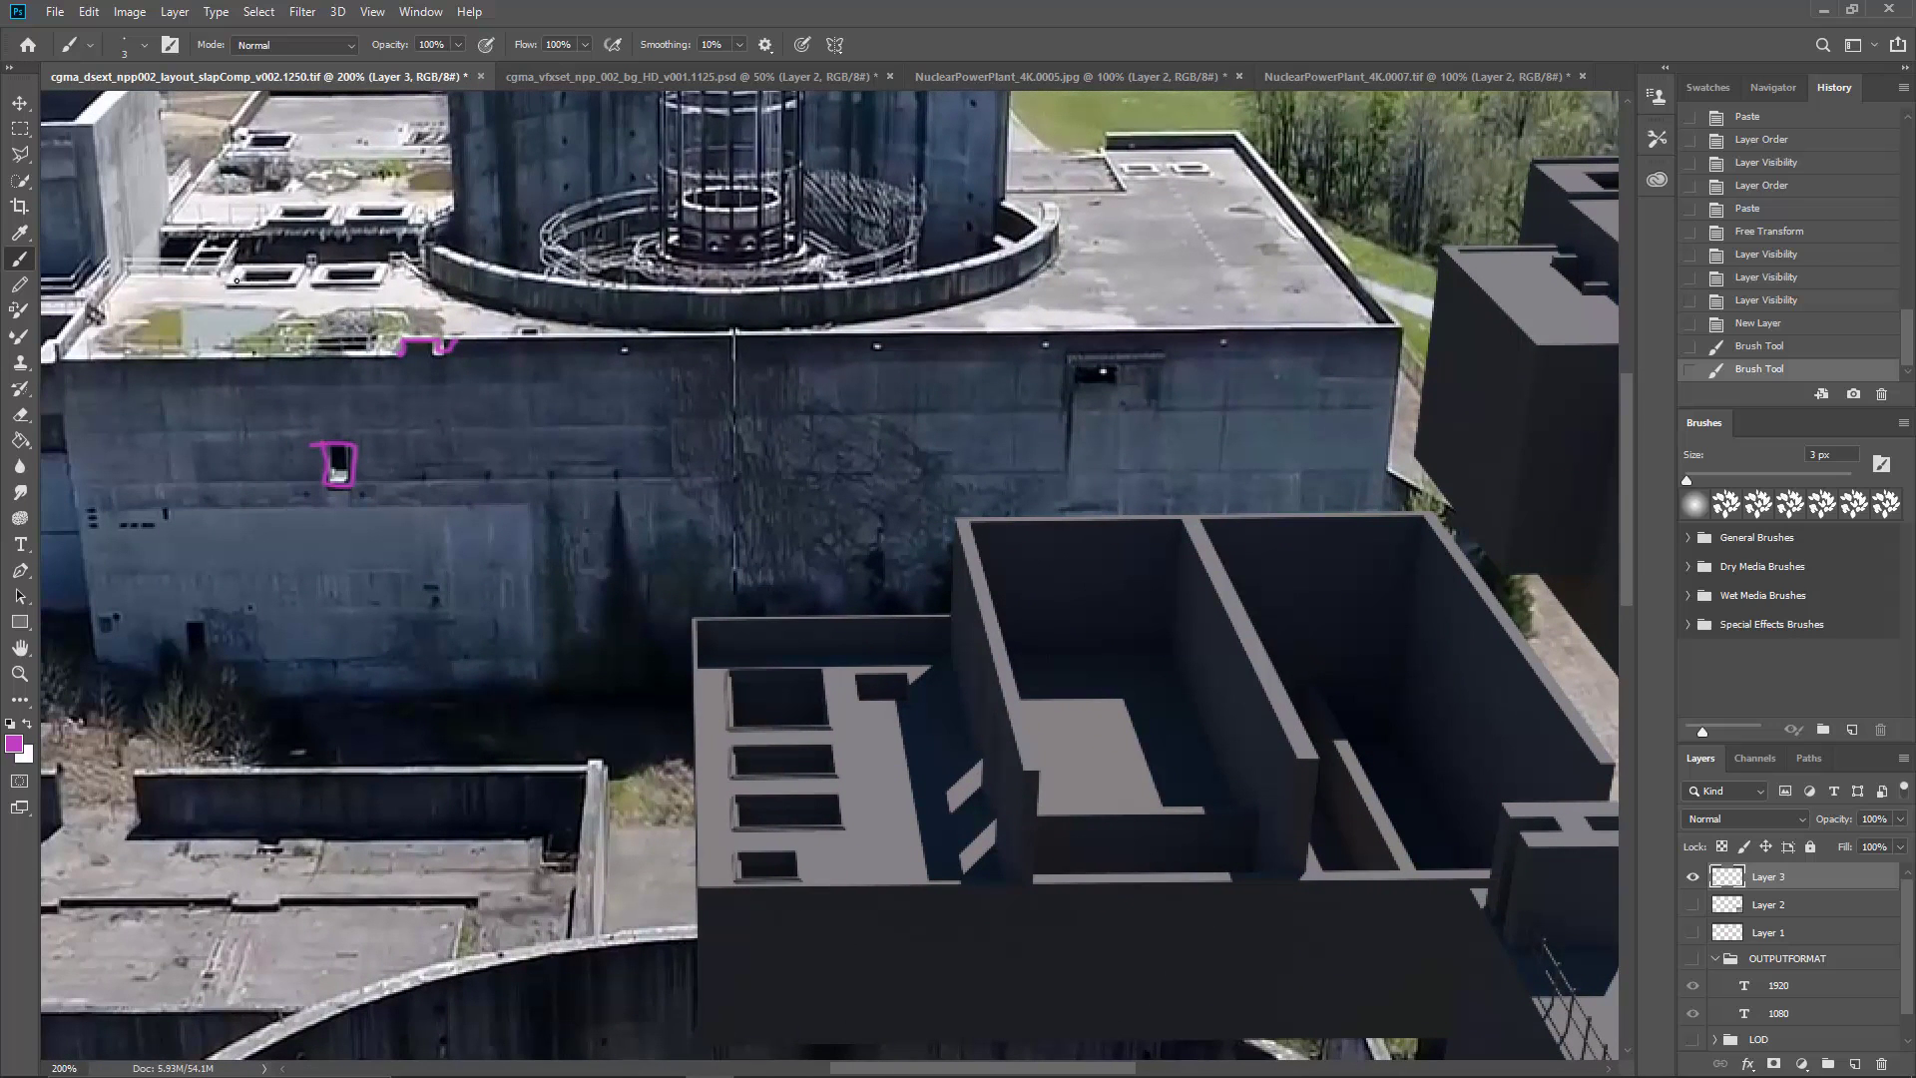
left_click_drag(227, 278, 228, 287)
mouse_move(228, 287)
left_mouse_down()
mouse_move(306, 269)
mouse_move(264, 266)
mouse_move(387, 282)
left_mouse_up()
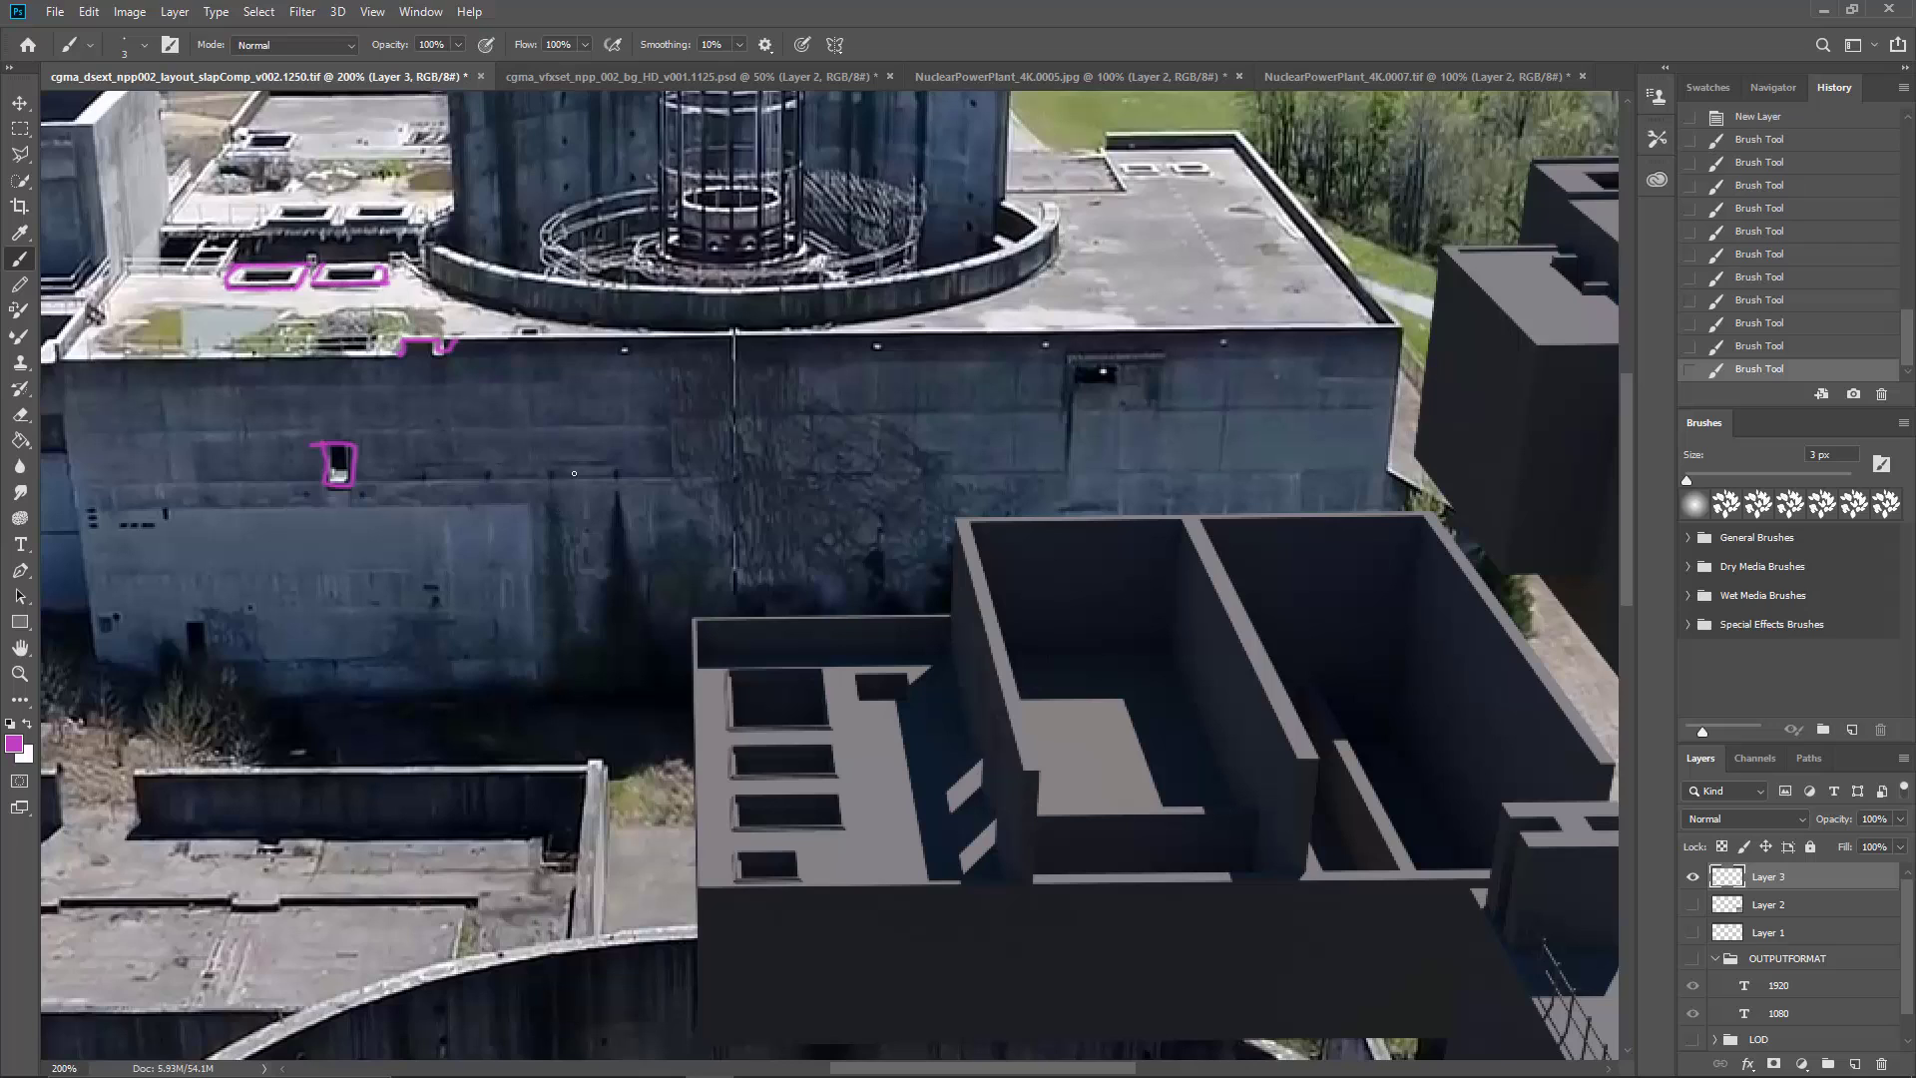
Step: Sketch in magenta a long box in perspective, with a narrow slot on its top face, across the middle of the wall
mouse_move(572, 467)
left_mouse_down()
mouse_move(582, 519)
mouse_move(724, 458)
mouse_move(810, 467)
left_mouse_up()
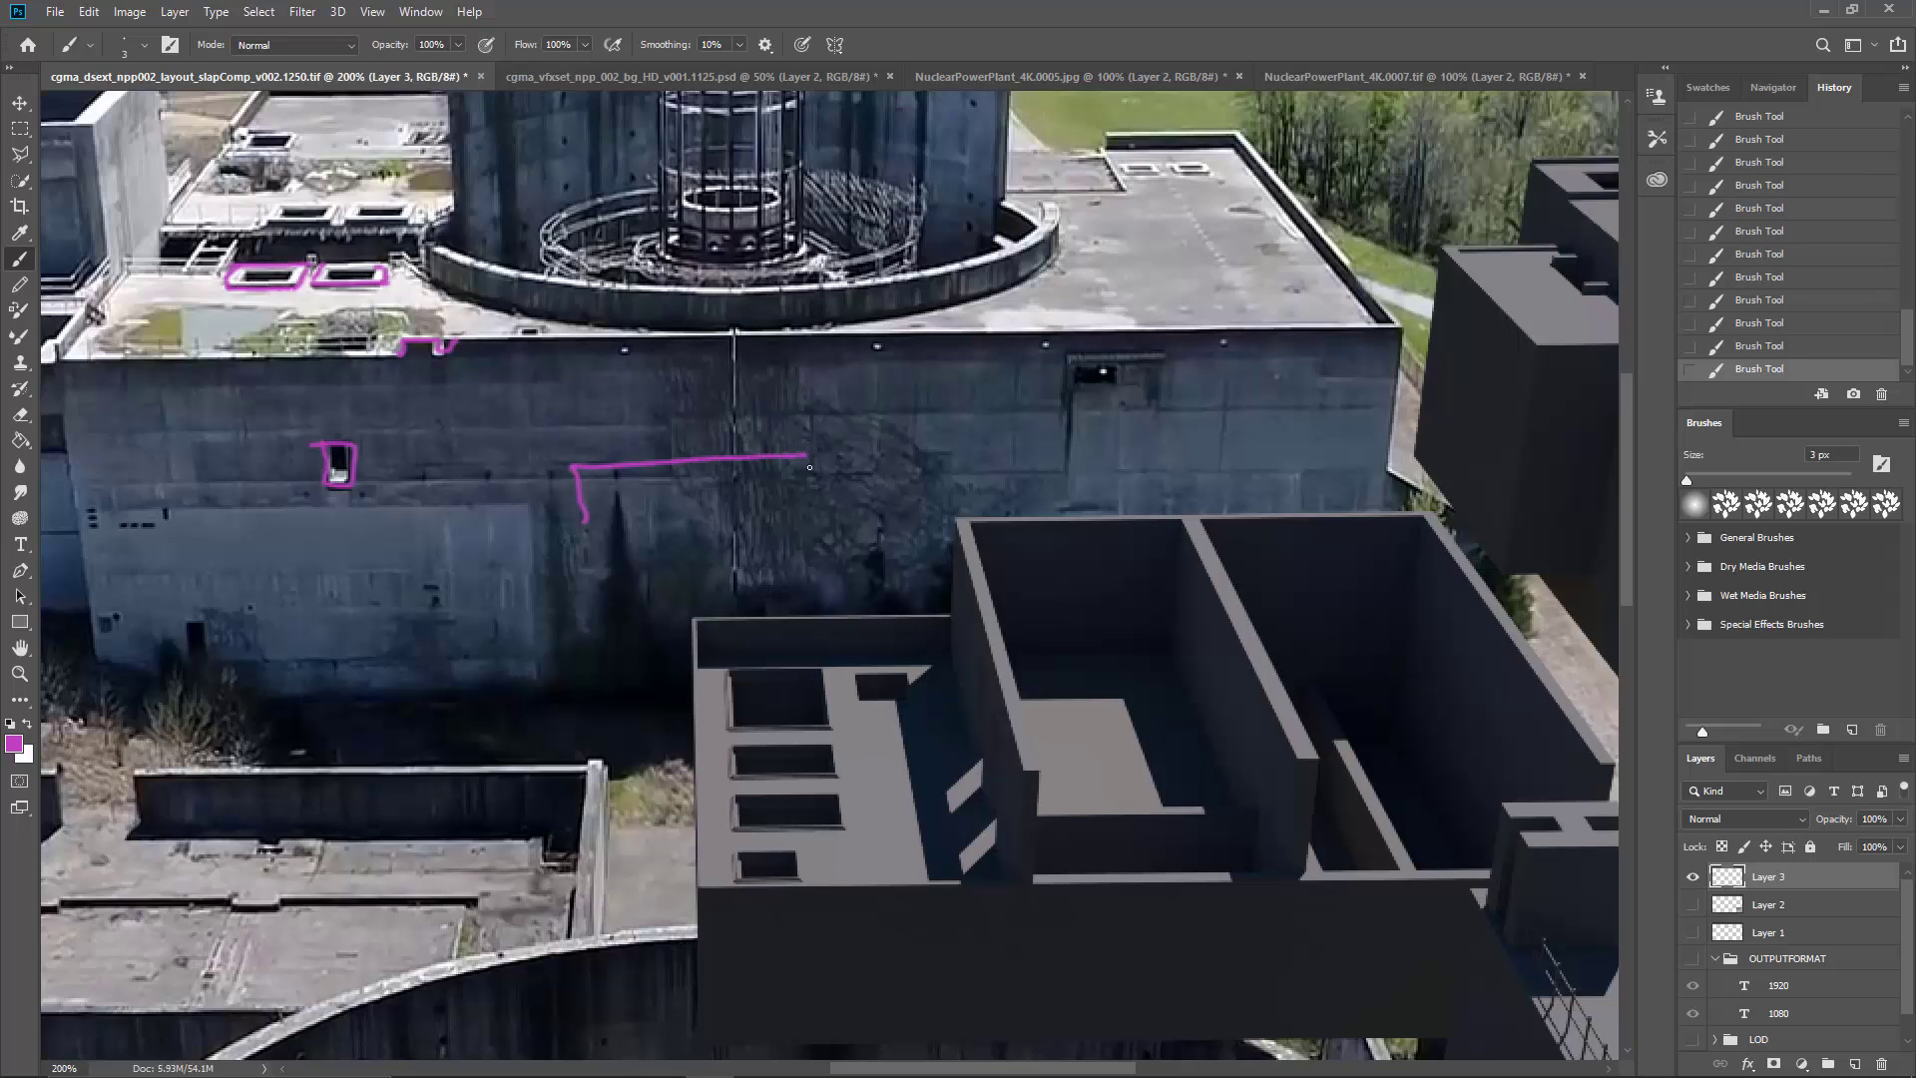
left_click_drag(587, 515, 809, 494)
mouse_move(572, 466)
left_mouse_down()
mouse_move(641, 437)
mouse_move(849, 417)
mouse_move(807, 444)
mouse_move(842, 418)
mouse_move(860, 450)
mouse_move(814, 482)
left_mouse_up()
mouse_move(674, 446)
left_mouse_down()
mouse_move(773, 441)
mouse_move(670, 456)
left_mouse_up()
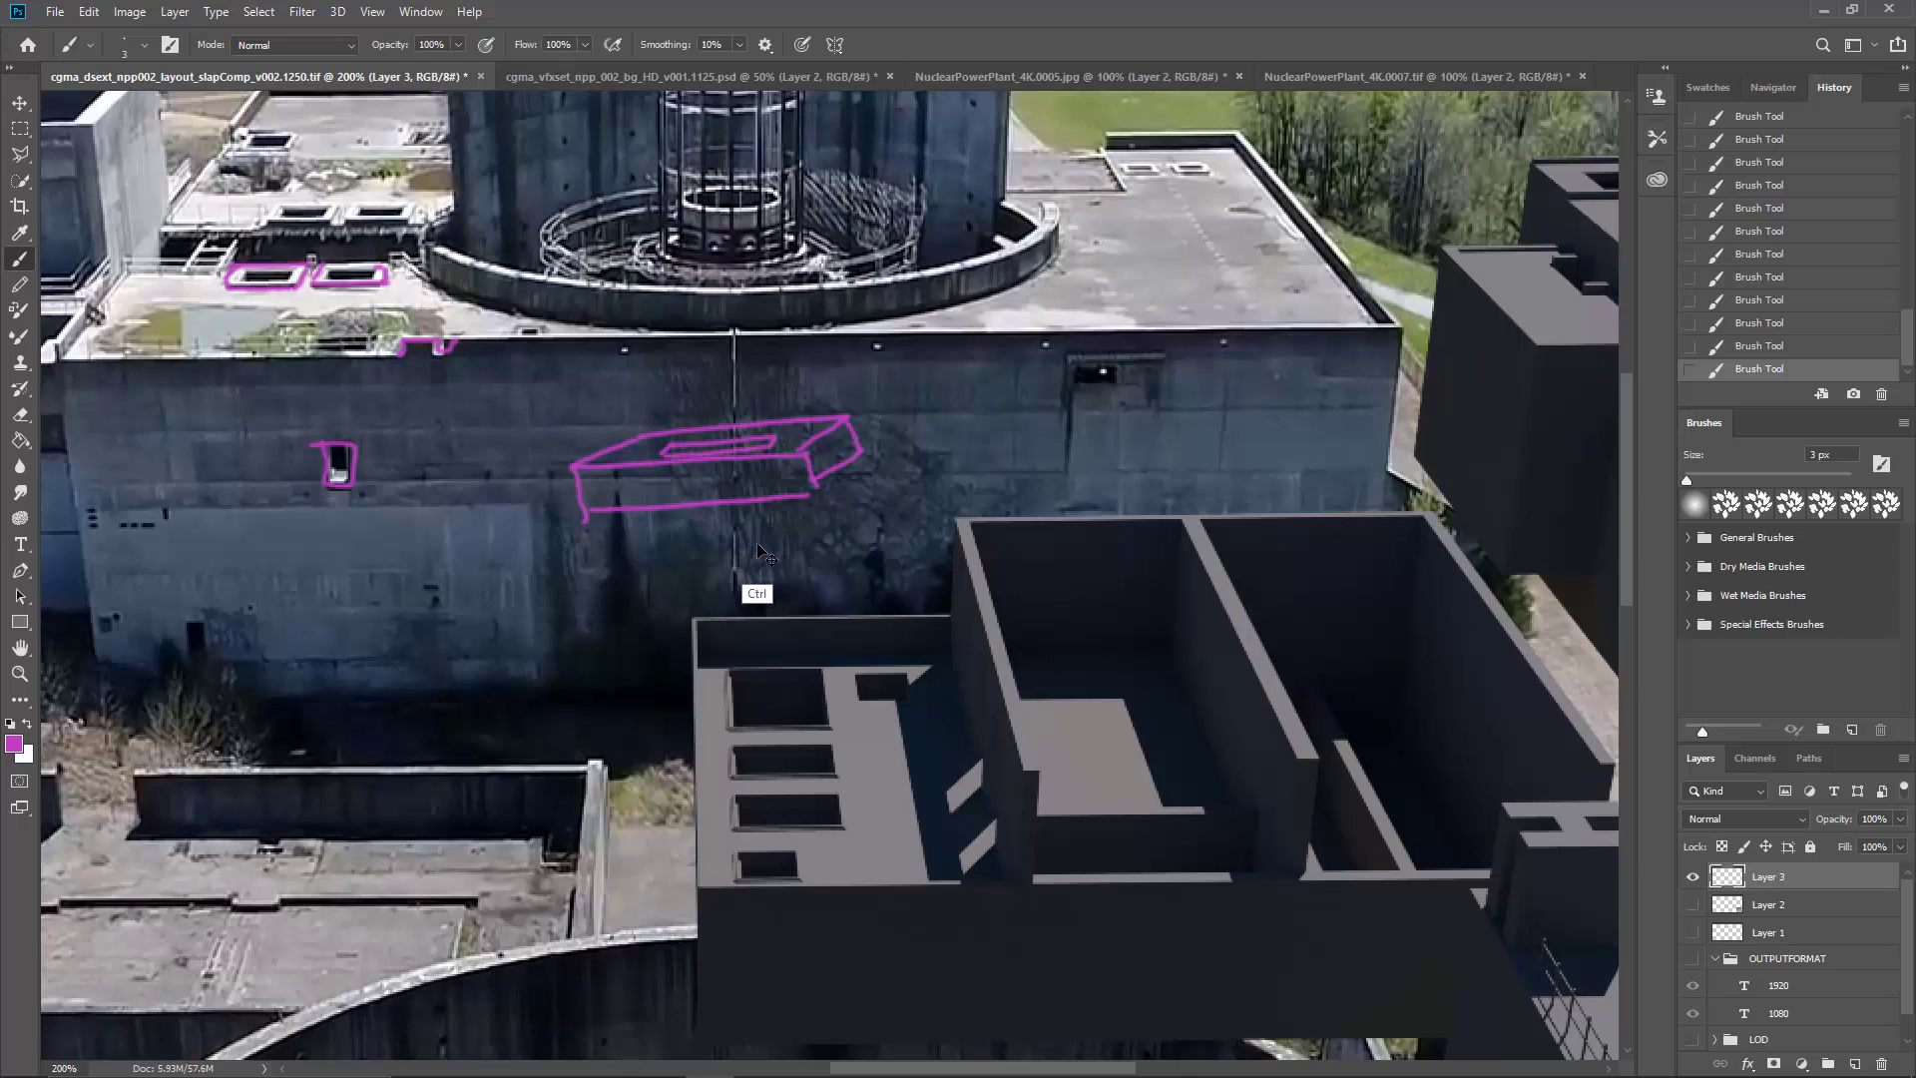
Step: Undo the strokes of the box sketch on the long wall
key("ctrl+z")
key("ctrl+z")
key("ctrl+z")
key("ctrl+z")
key("ctrl+z")
key("ctrl+z")
key("ctrl+z")
key("ctrl+z")
key("ctrl+z")
key("ctrl+z")
key("ctrl+z")
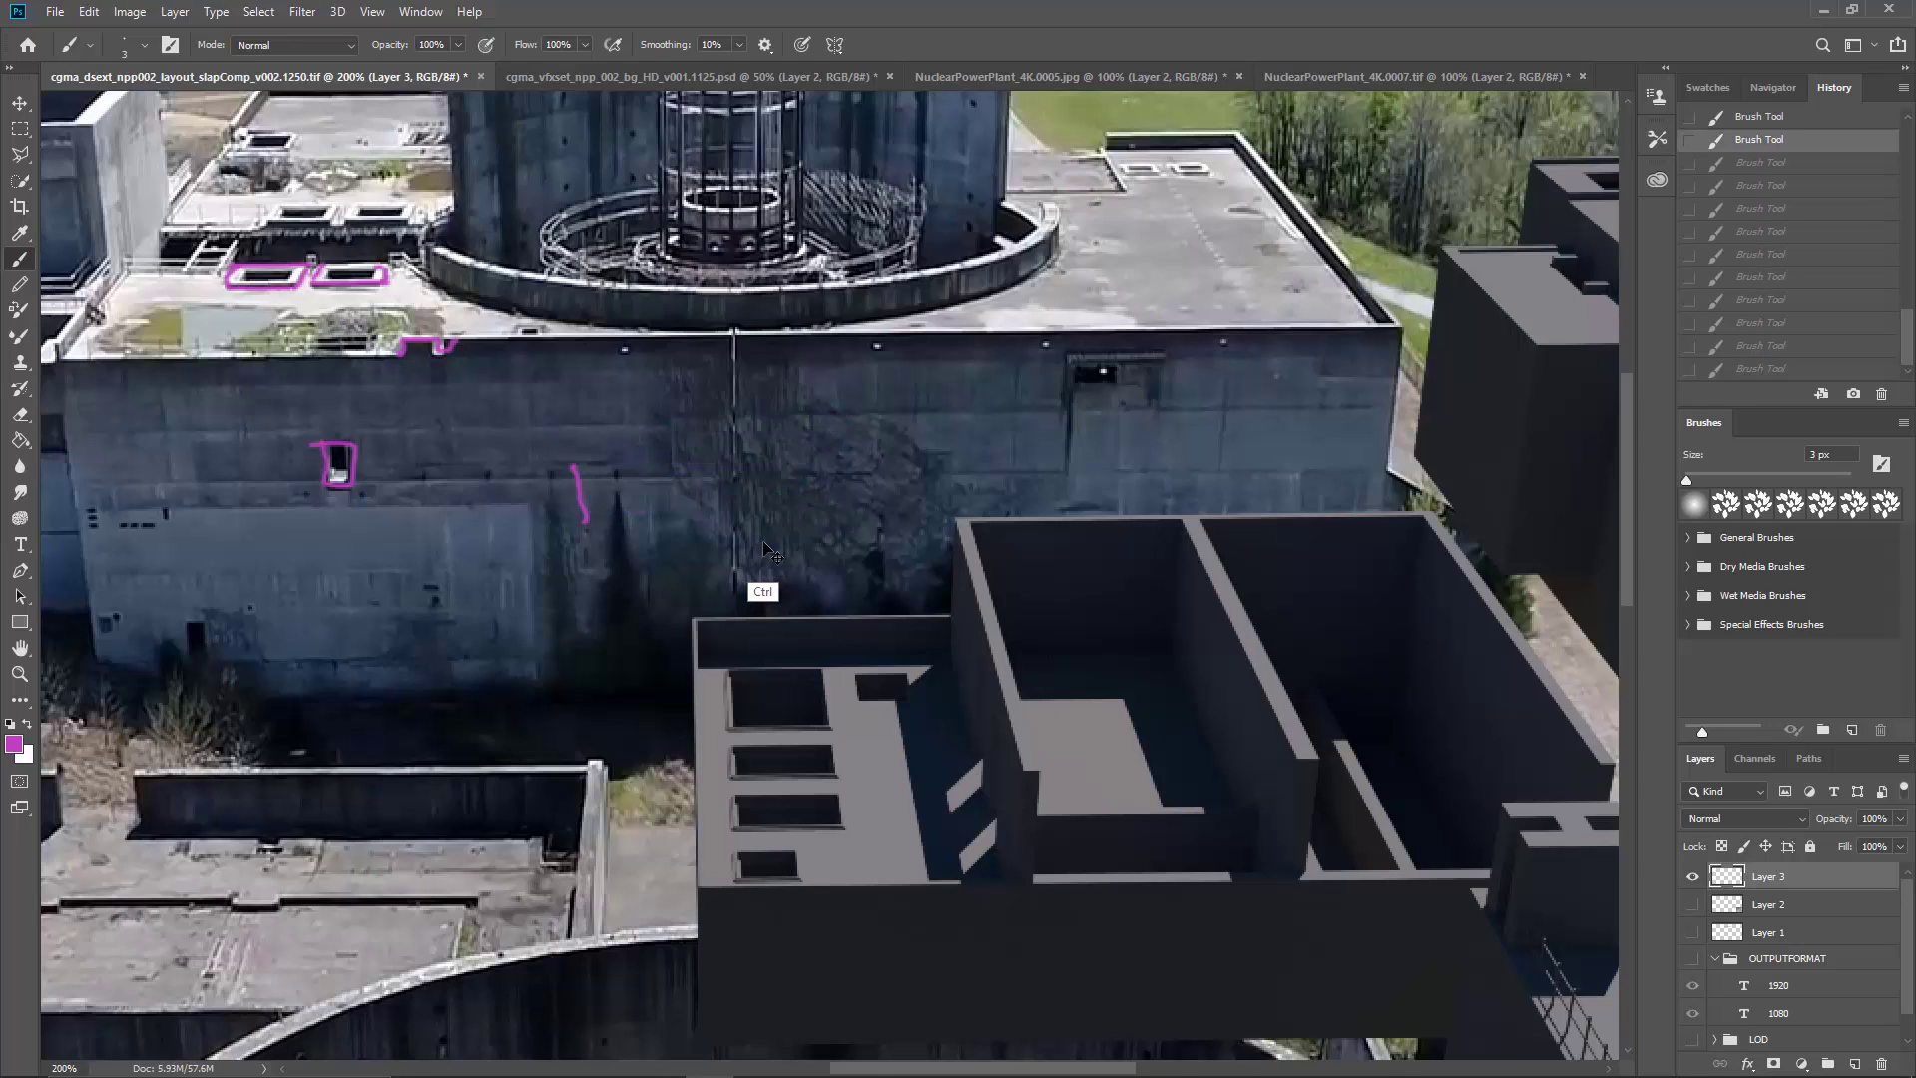
Step: Circle and cross out the small holes near the wall's left corner, cross a spot on the pale panel, and undo these marks
left_click_drag(638, 475, 895, 481)
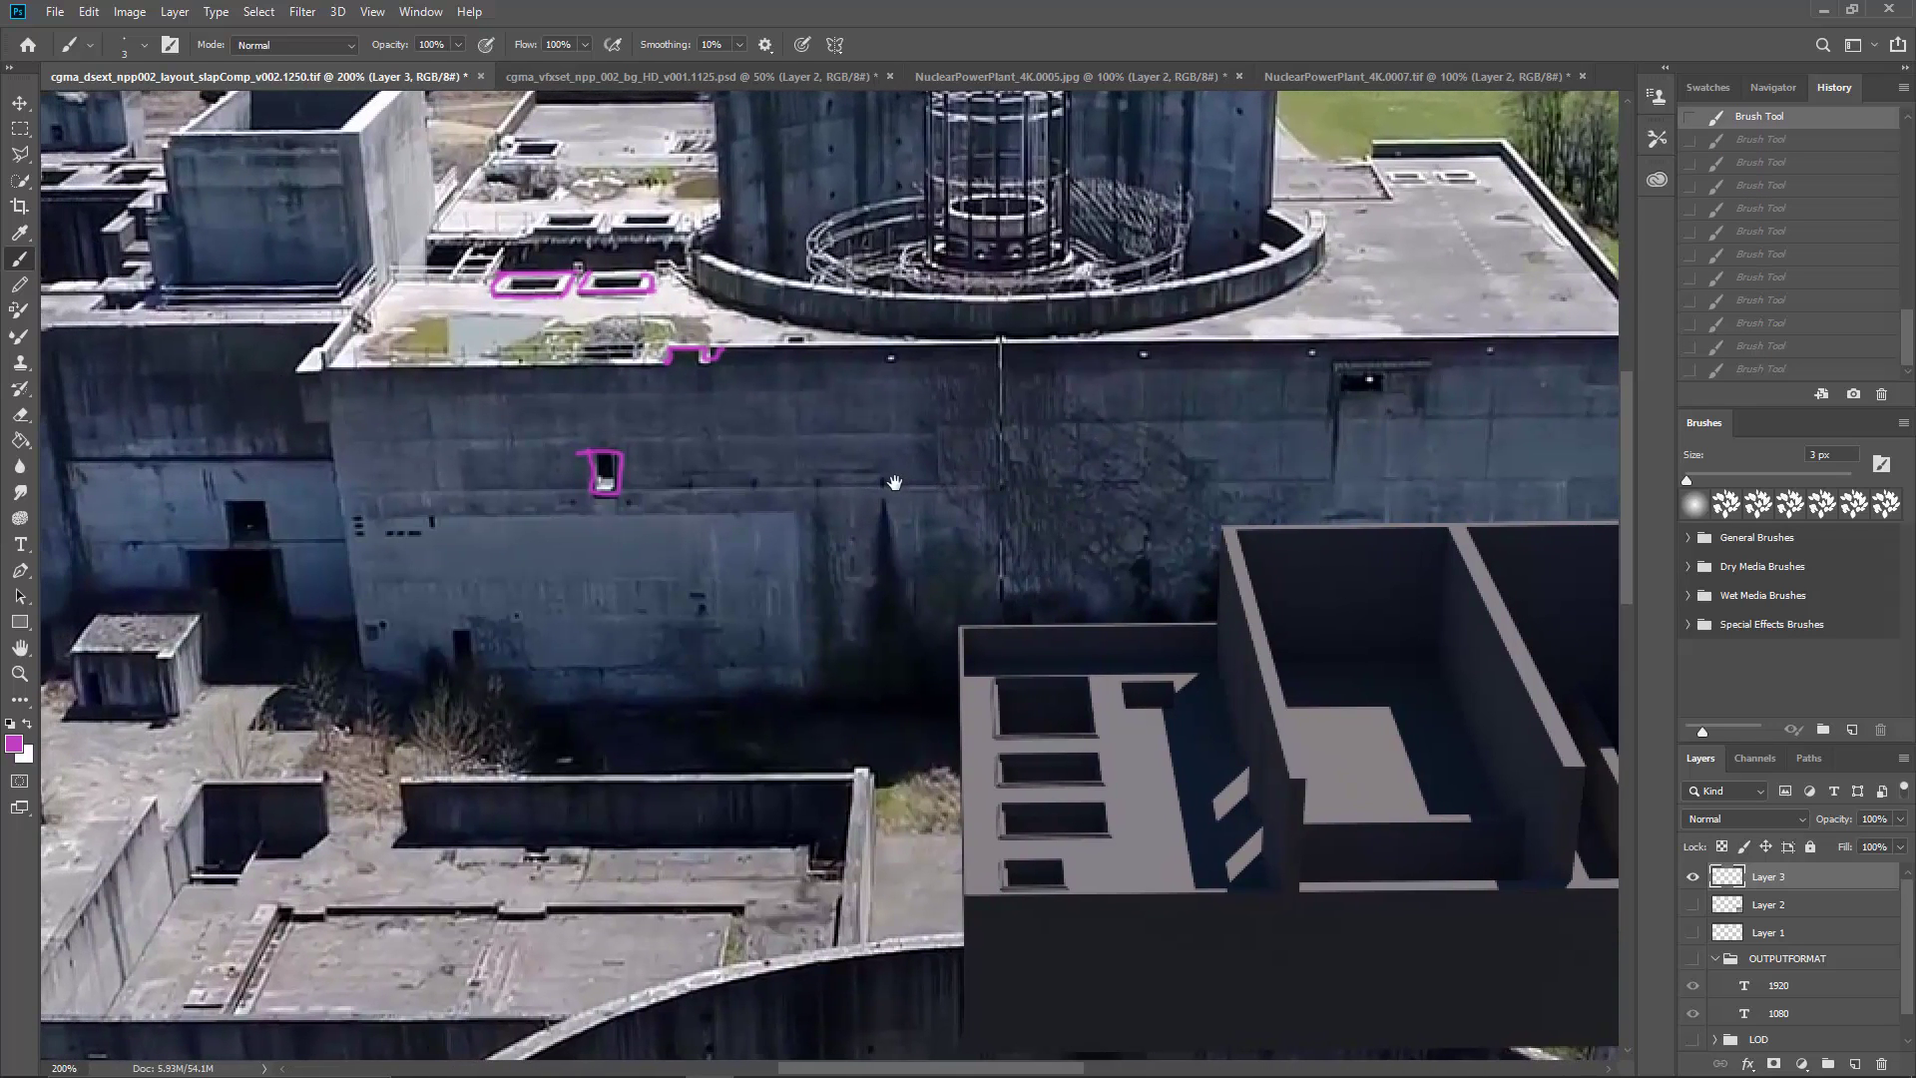
mouse_move(429, 536)
left_mouse_down()
mouse_move(464, 499)
mouse_move(464, 455)
mouse_move(397, 497)
left_mouse_up()
left_click_drag(519, 561, 557, 578)
left_click_drag(554, 561, 527, 582)
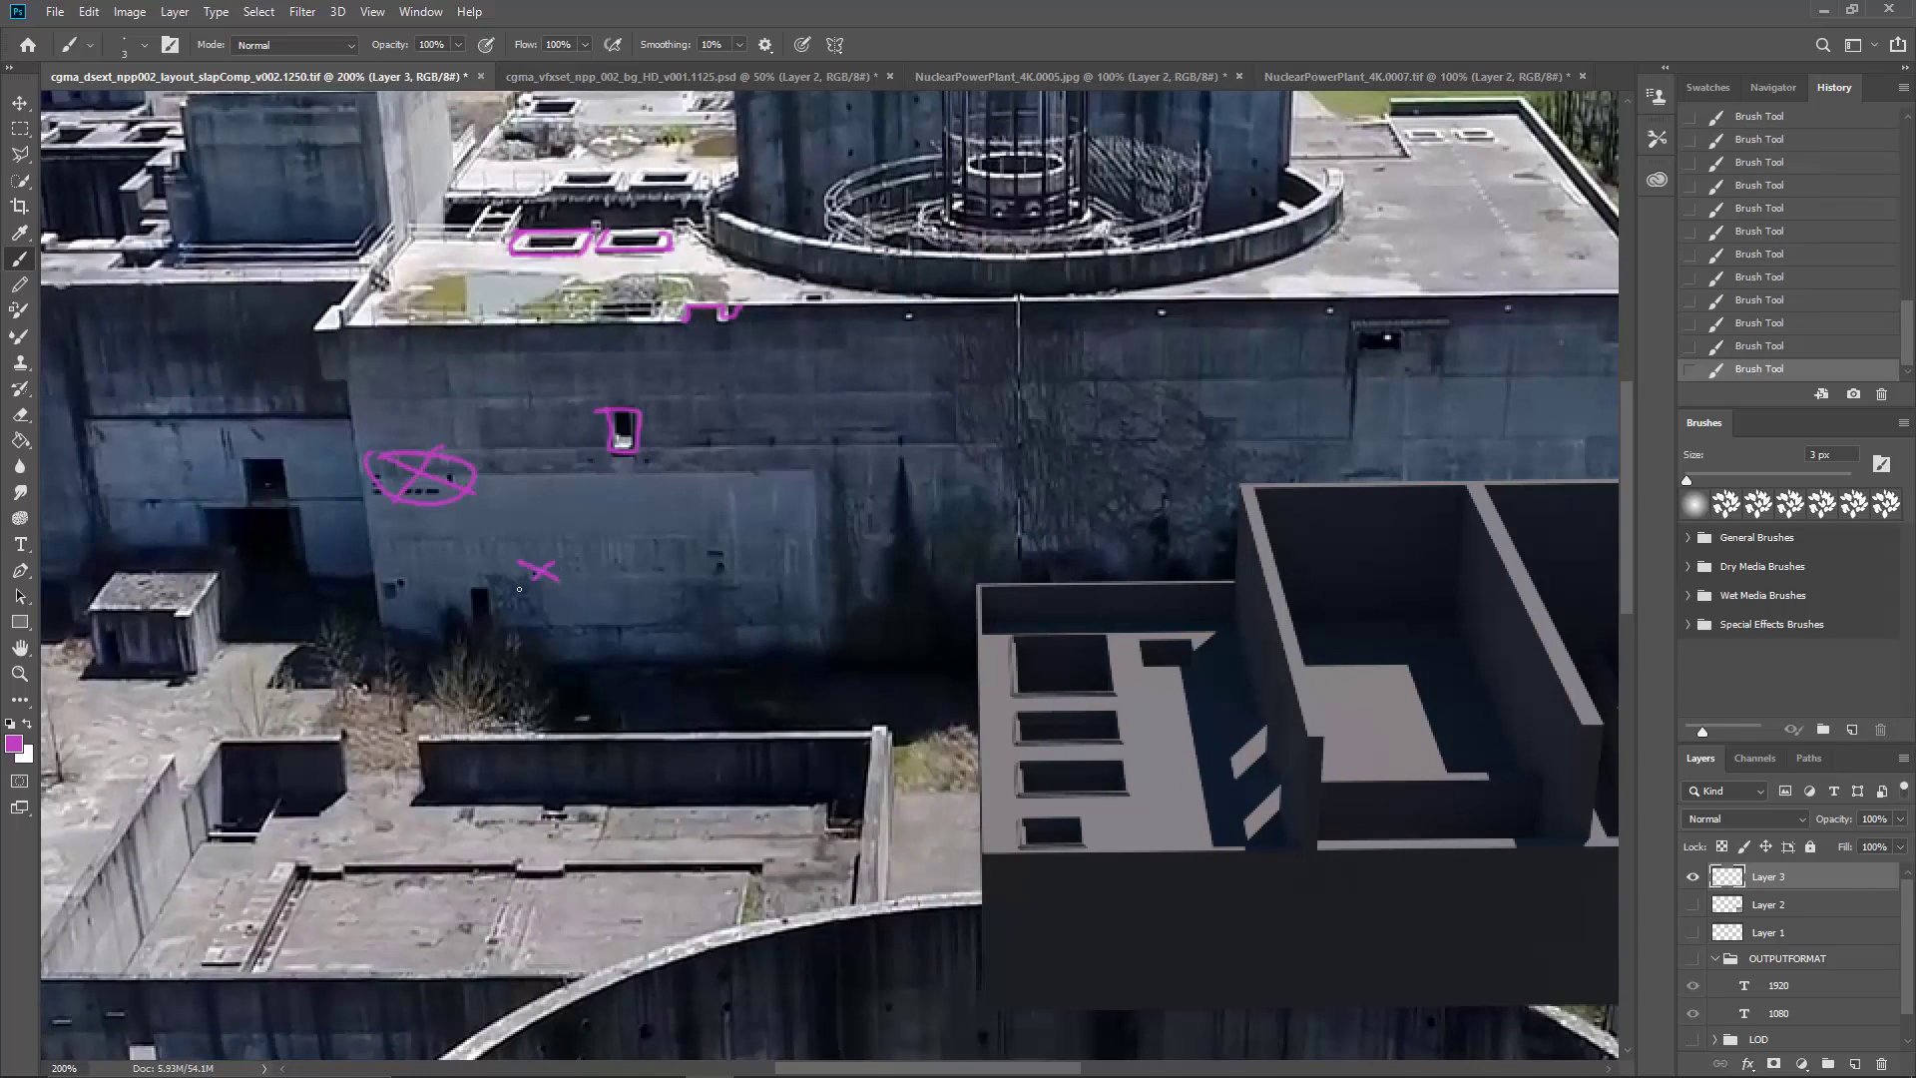
key("ctrl+z")
key("ctrl+z")
key("ctrl+z")
key("ctrl+z")
key("ctrl+z")
key("ctrl+z")
key("ctrl+z")
Step: Outline in magenta the window and doorway openings in the recessed wall and the edges of the small concrete hut in front
left_click_drag(619, 477, 685, 513)
mouse_move(329, 505)
left_mouse_down()
mouse_move(567, 481)
mouse_move(557, 509)
mouse_move(603, 501)
mouse_move(627, 577)
left_mouse_up()
mouse_move(508, 517)
left_mouse_down()
mouse_move(522, 562)
mouse_move(623, 580)
mouse_move(611, 551)
mouse_move(620, 593)
mouse_move(682, 596)
left_mouse_up()
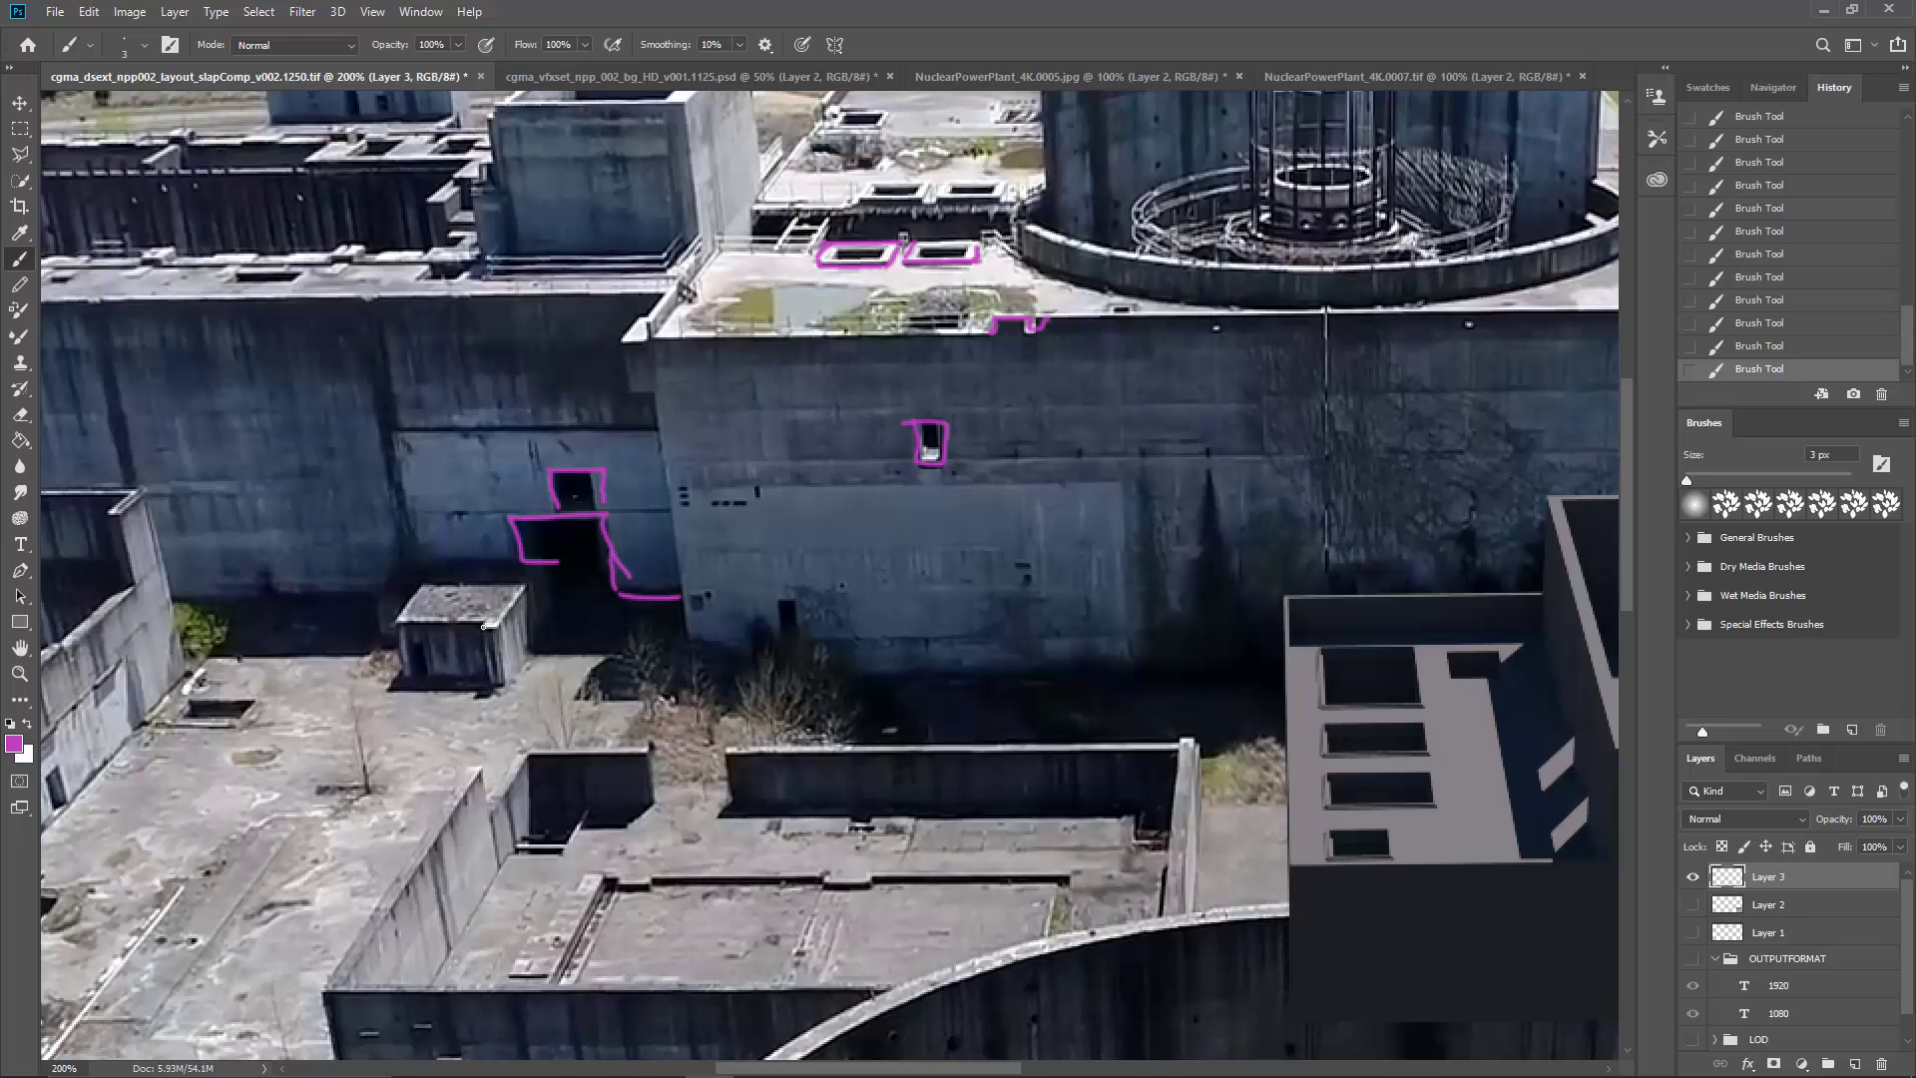
mouse_move(395, 617)
left_mouse_down()
mouse_move(522, 612)
mouse_move(502, 623)
mouse_move(521, 667)
mouse_move(485, 639)
mouse_move(510, 678)
mouse_move(392, 680)
left_mouse_up()
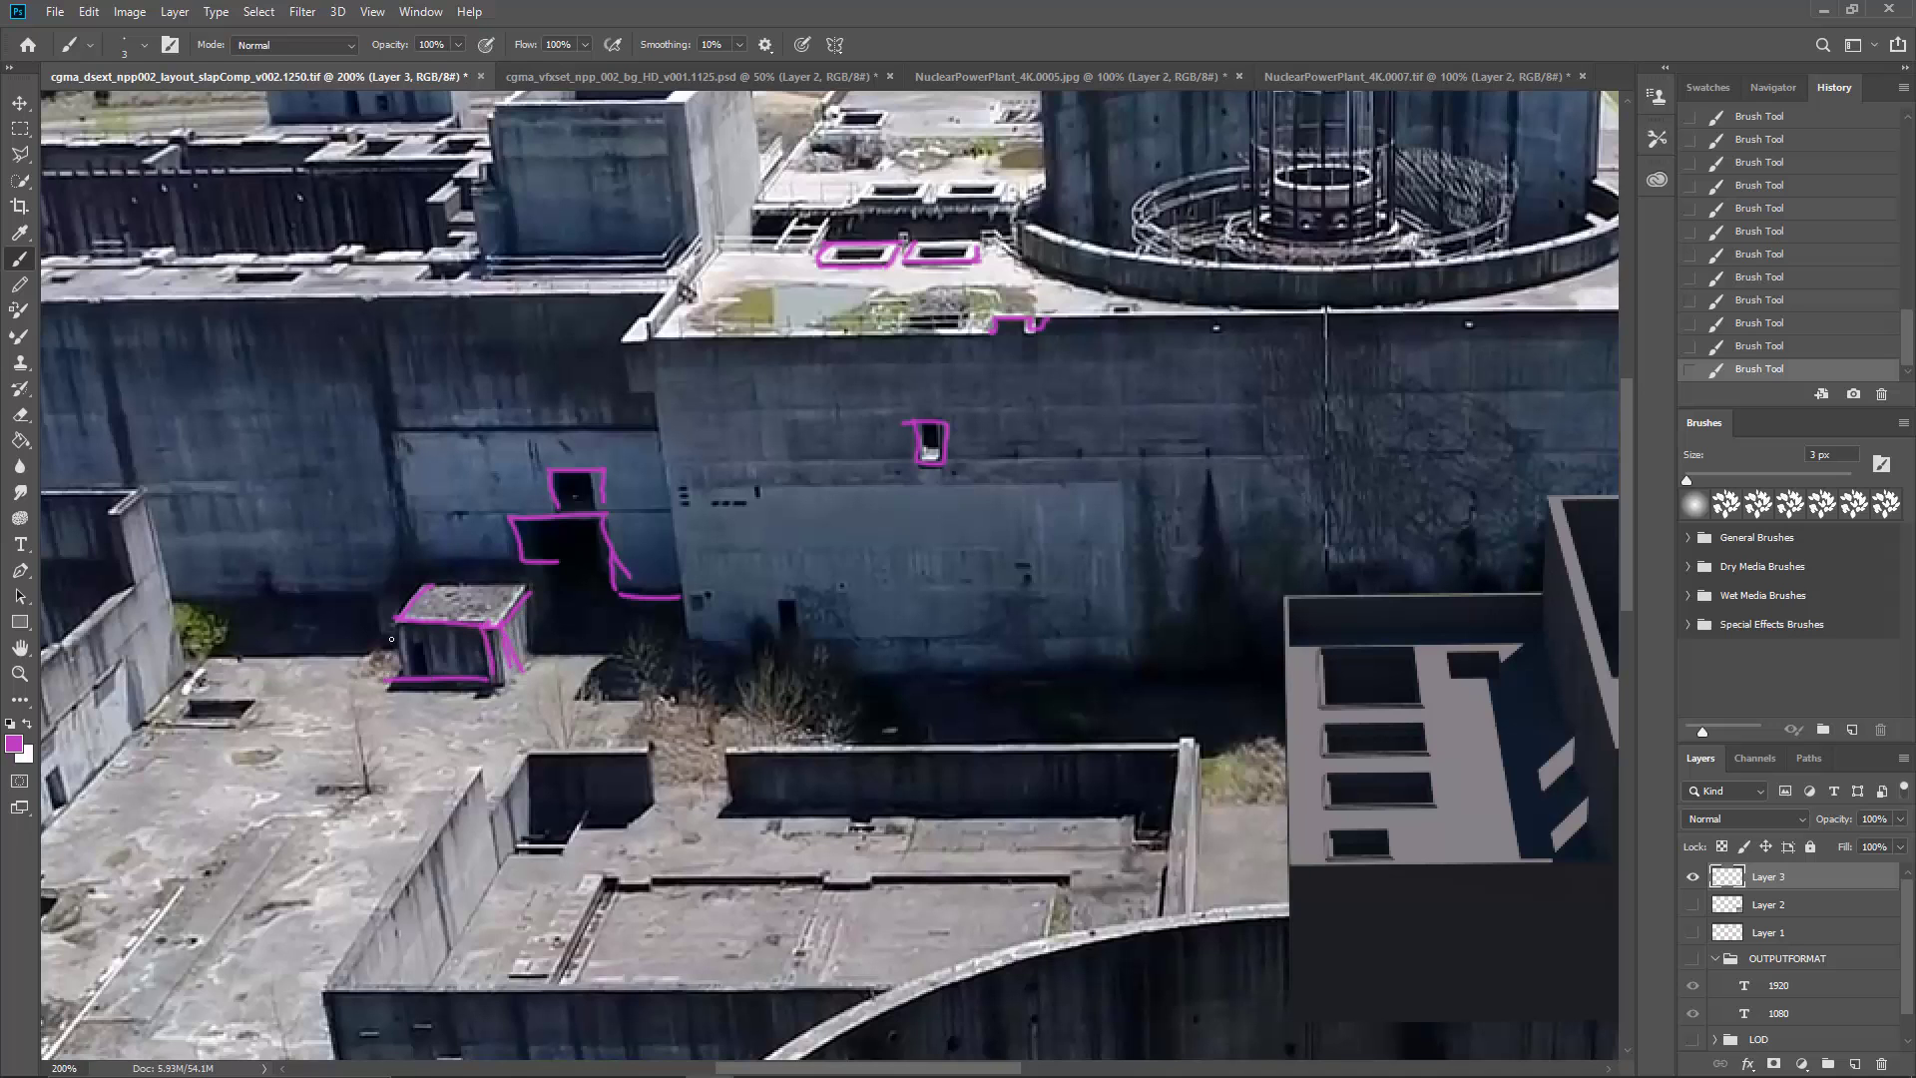
Step: Mark in magenta a small spot on the roof edge of the recessed wall above the hut
left_click_drag(519, 451, 644, 537)
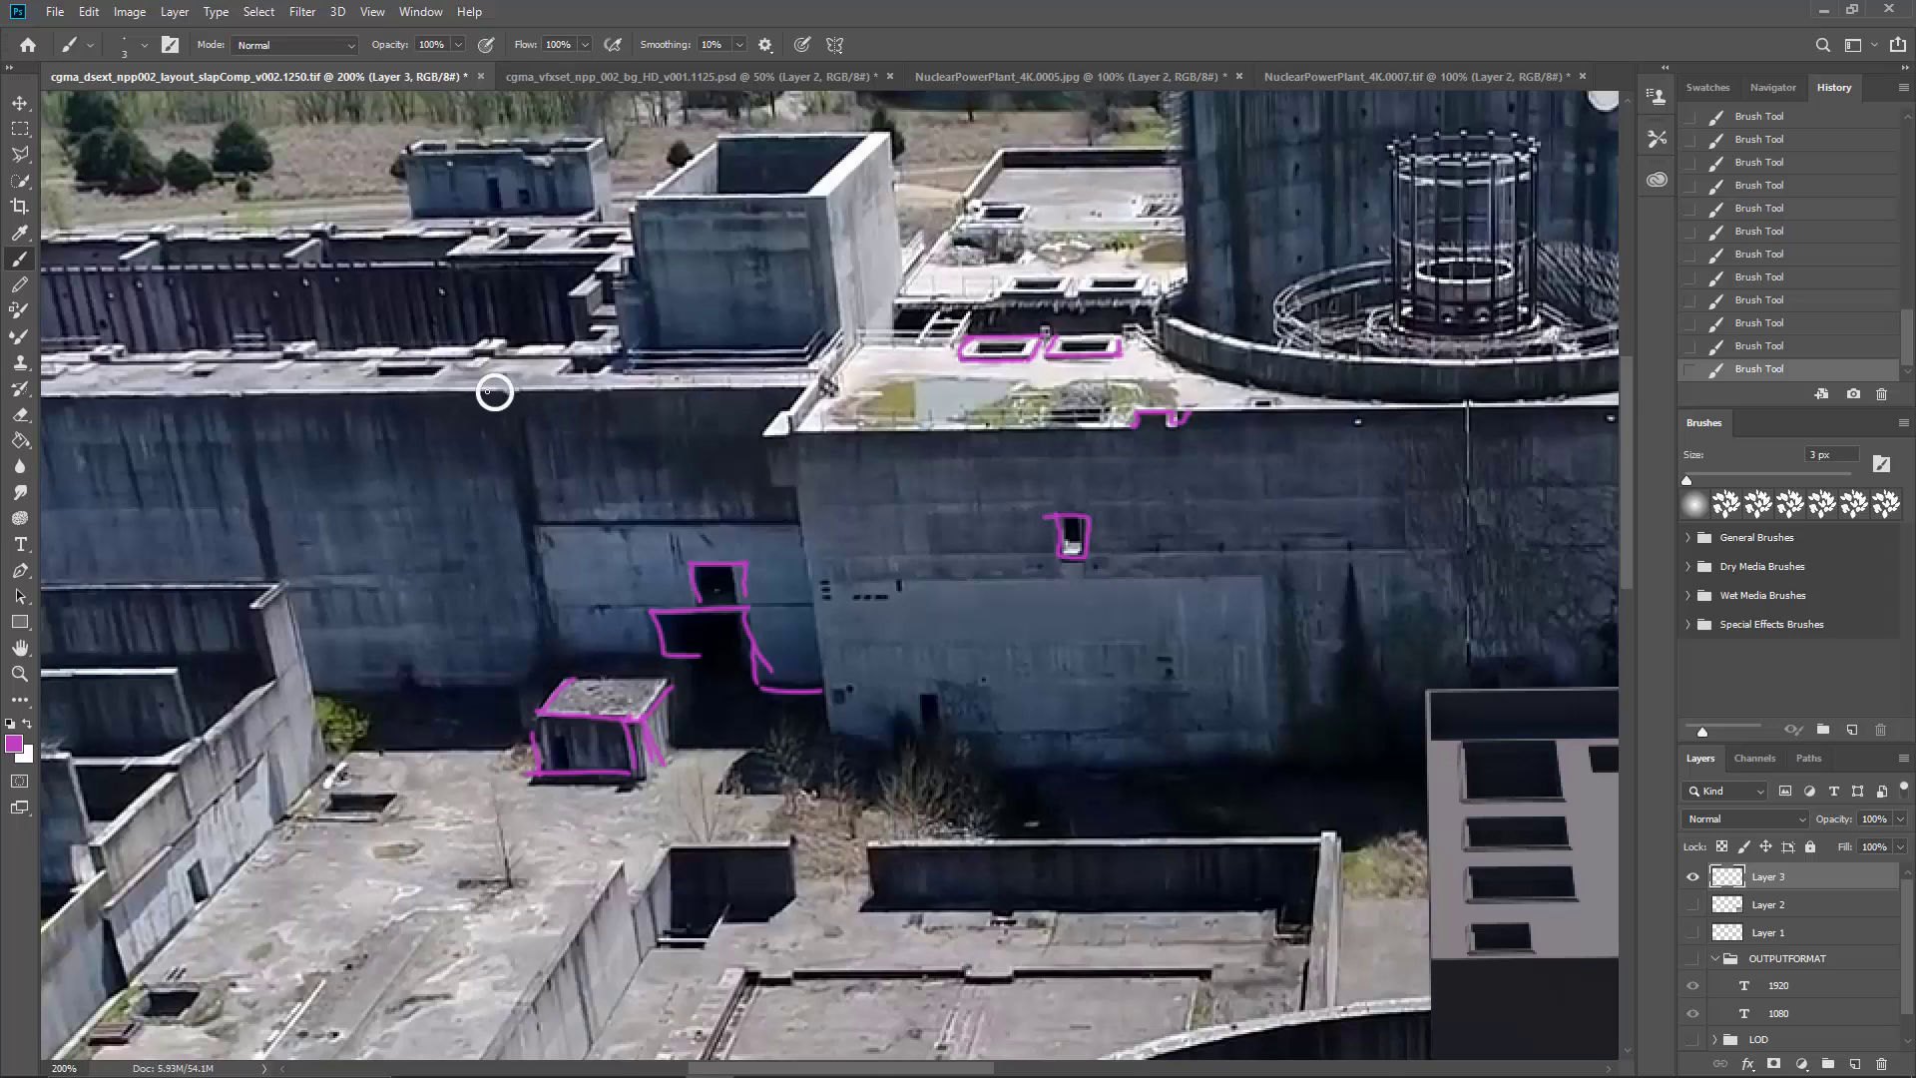
right_click(493, 389)
key("Escape")
right_click(495, 390)
key("Escape")
Step: Mark in magenta the footings and V-shaped struts at the base of the cooling tower in the background
left_click_drag(1263, 439, 534, 470)
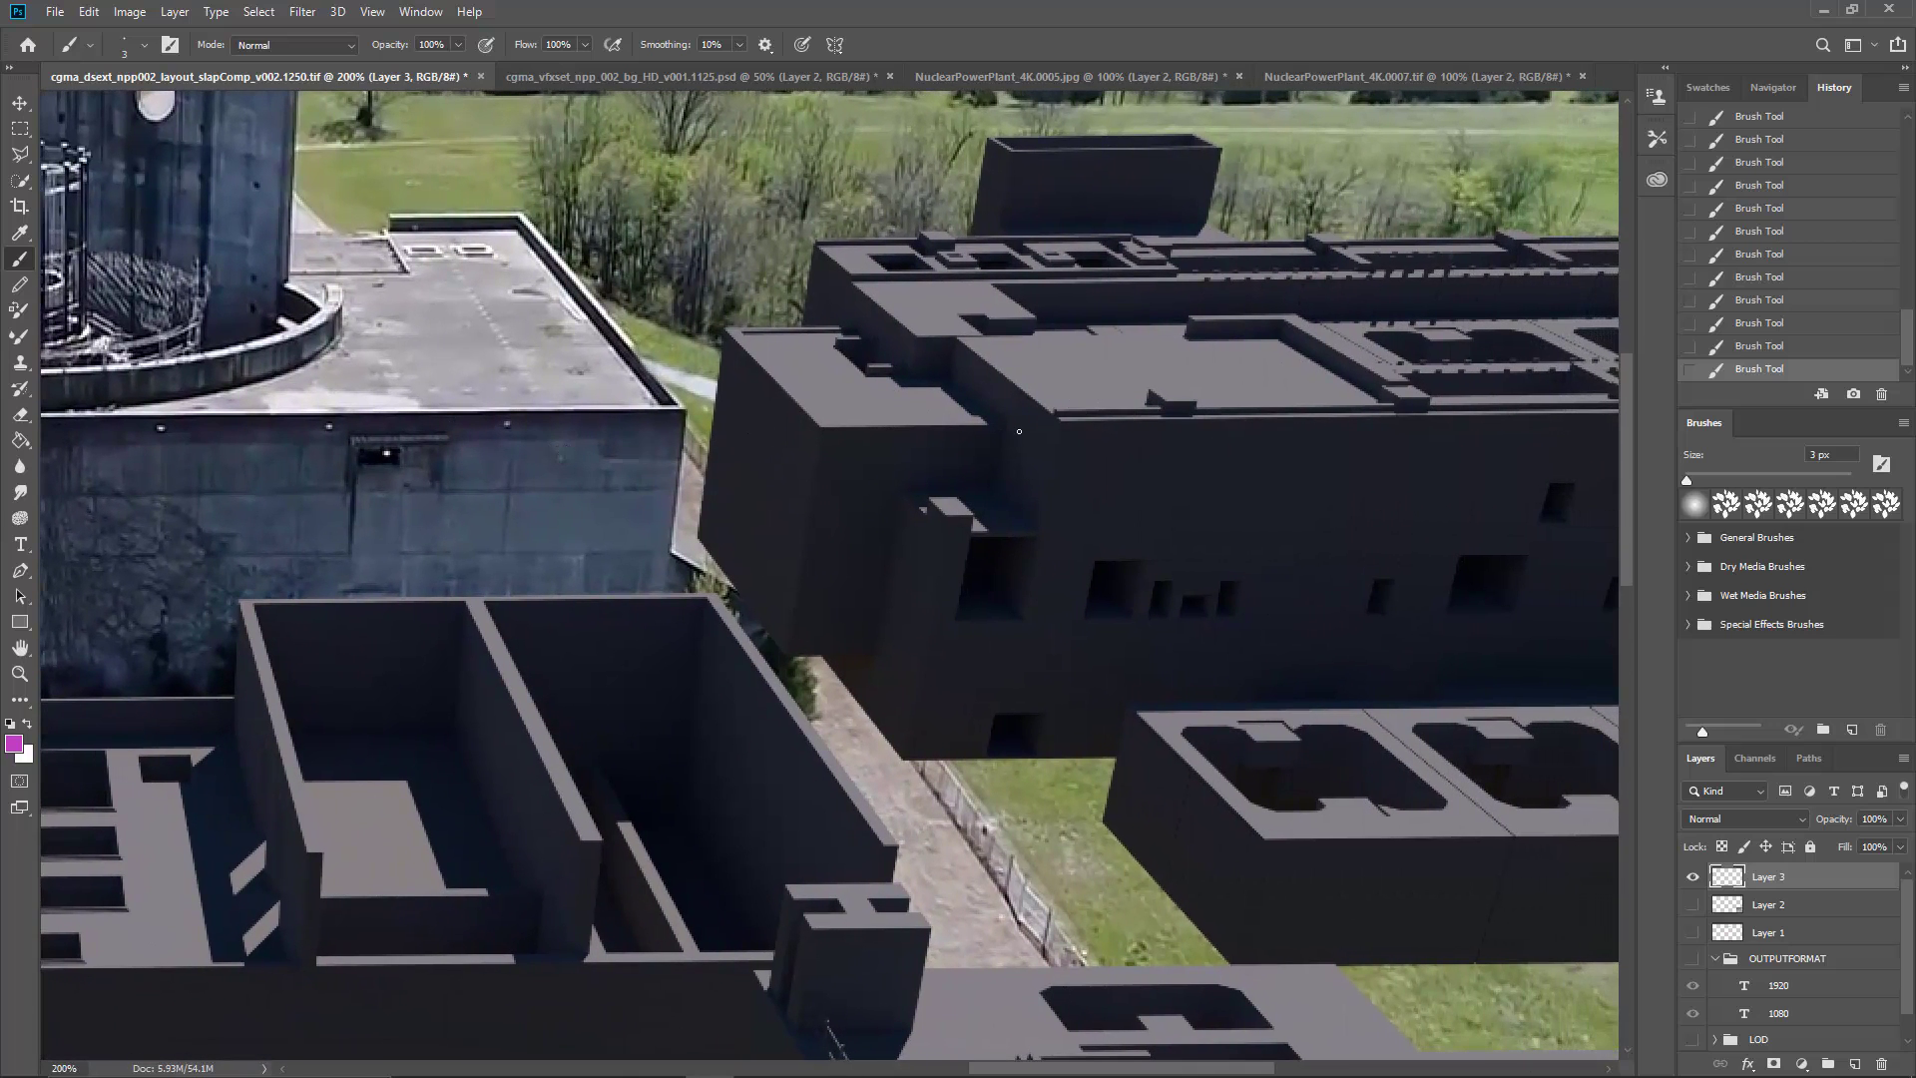
left_click_drag(509, 458, 1267, 419)
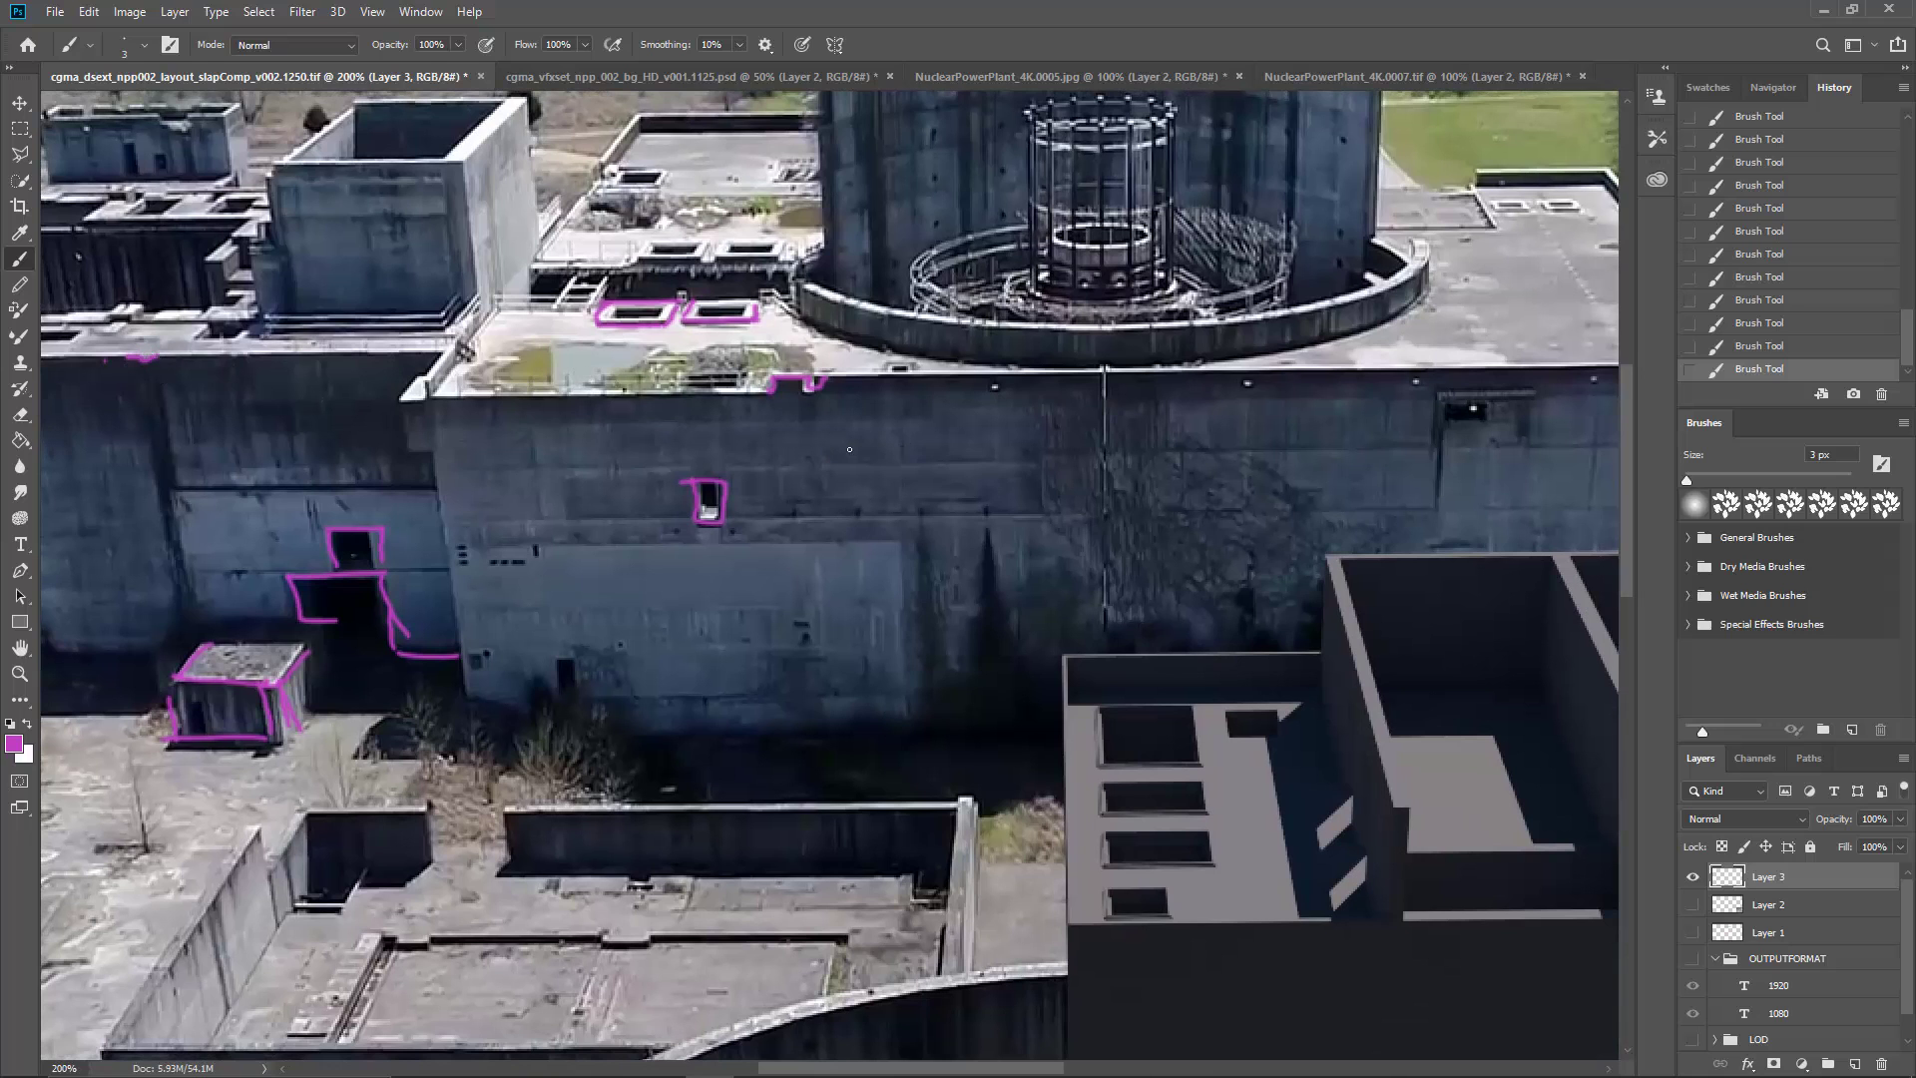
mouse_move(958, 458)
left_mouse_down()
mouse_move(744, 462)
mouse_move(793, 516)
left_mouse_up()
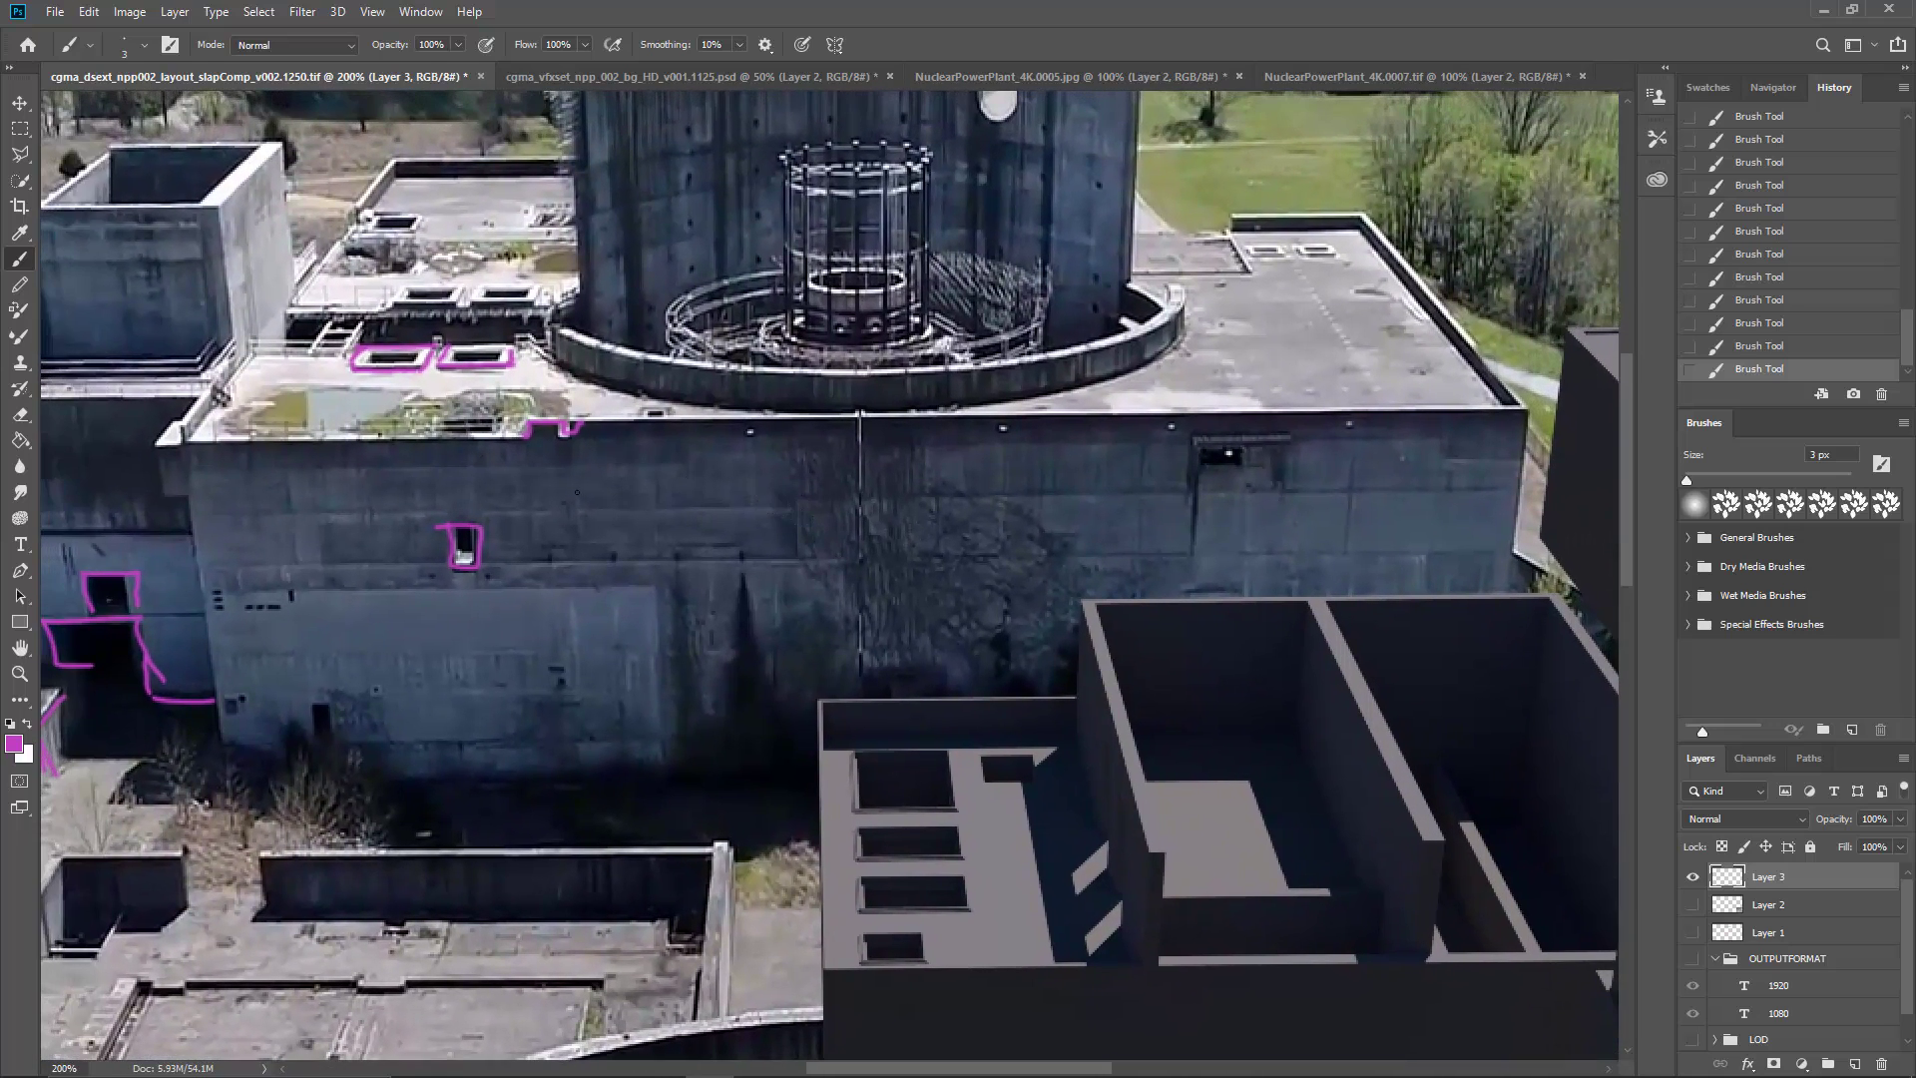
left_click_drag(577, 492, 795, 507)
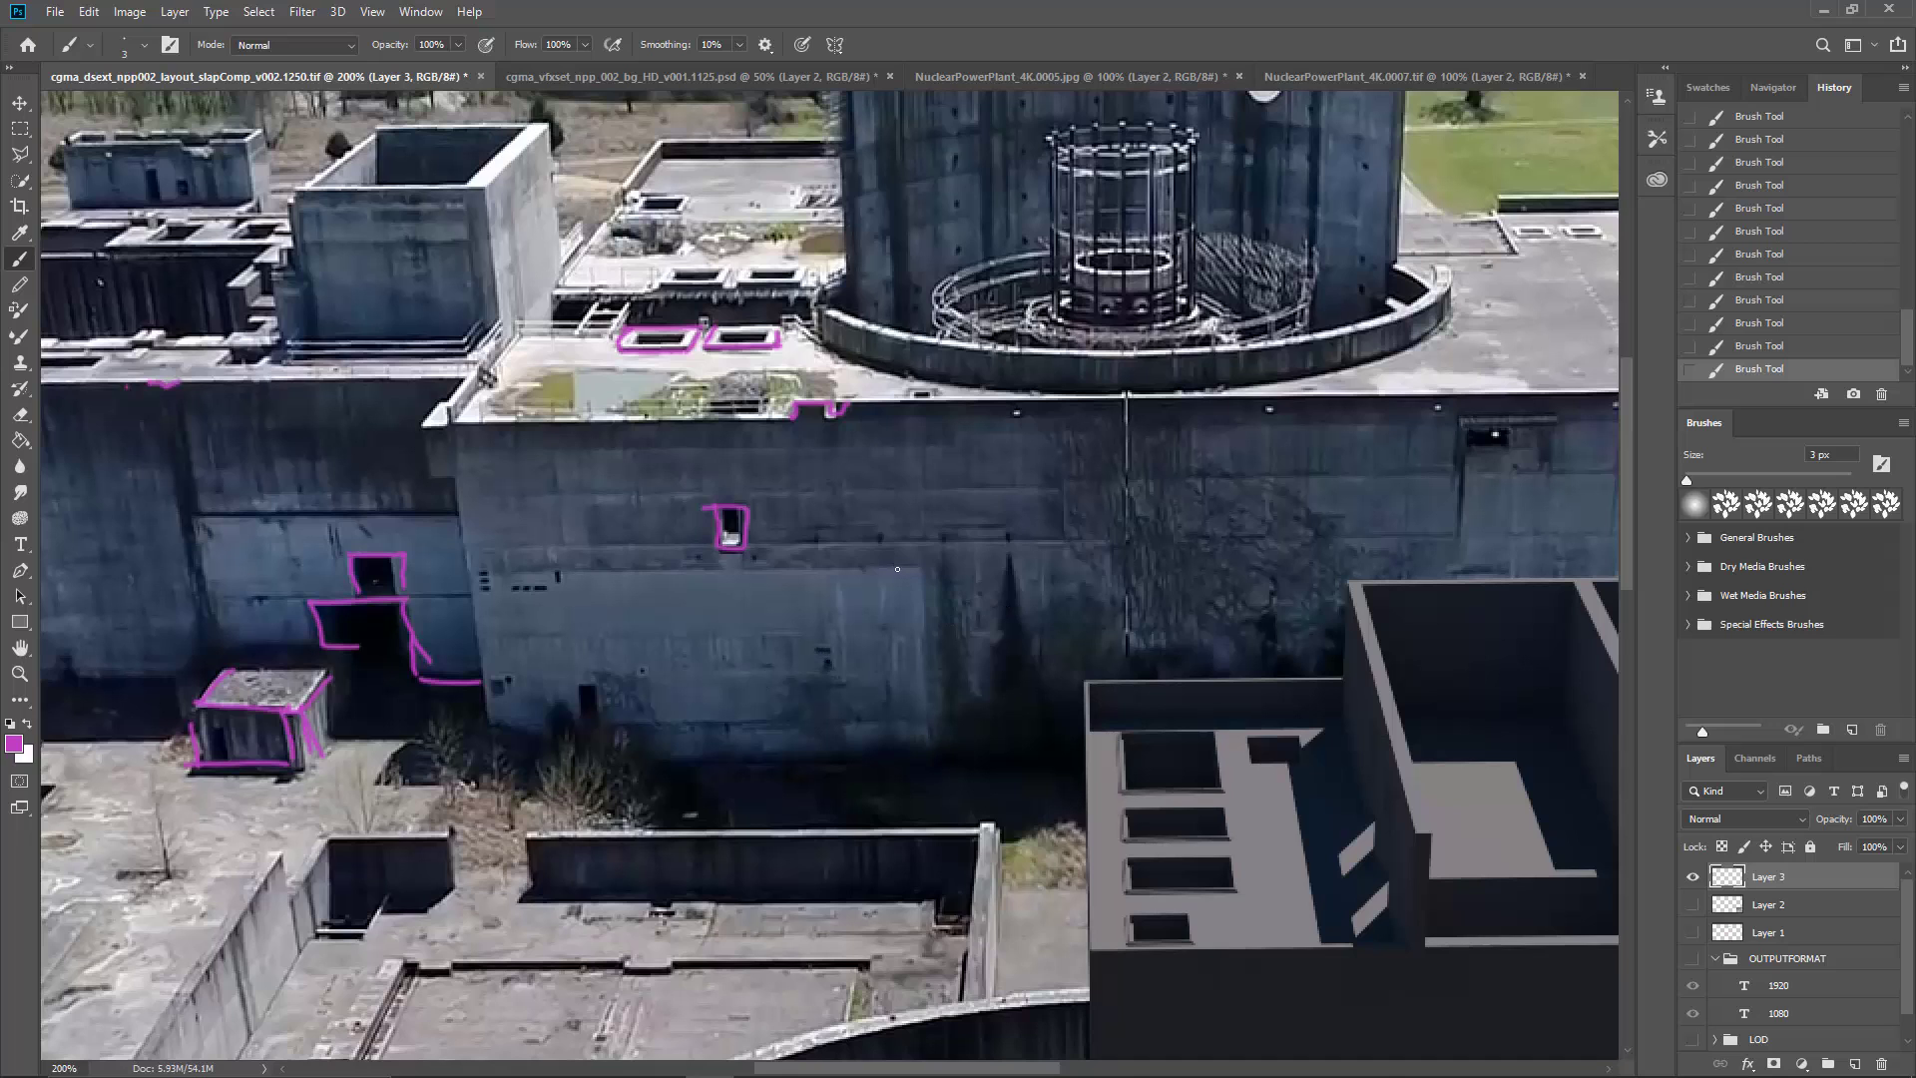
left_click_drag(970, 520, 919, 662)
left_click_drag(971, 553, 925, 618)
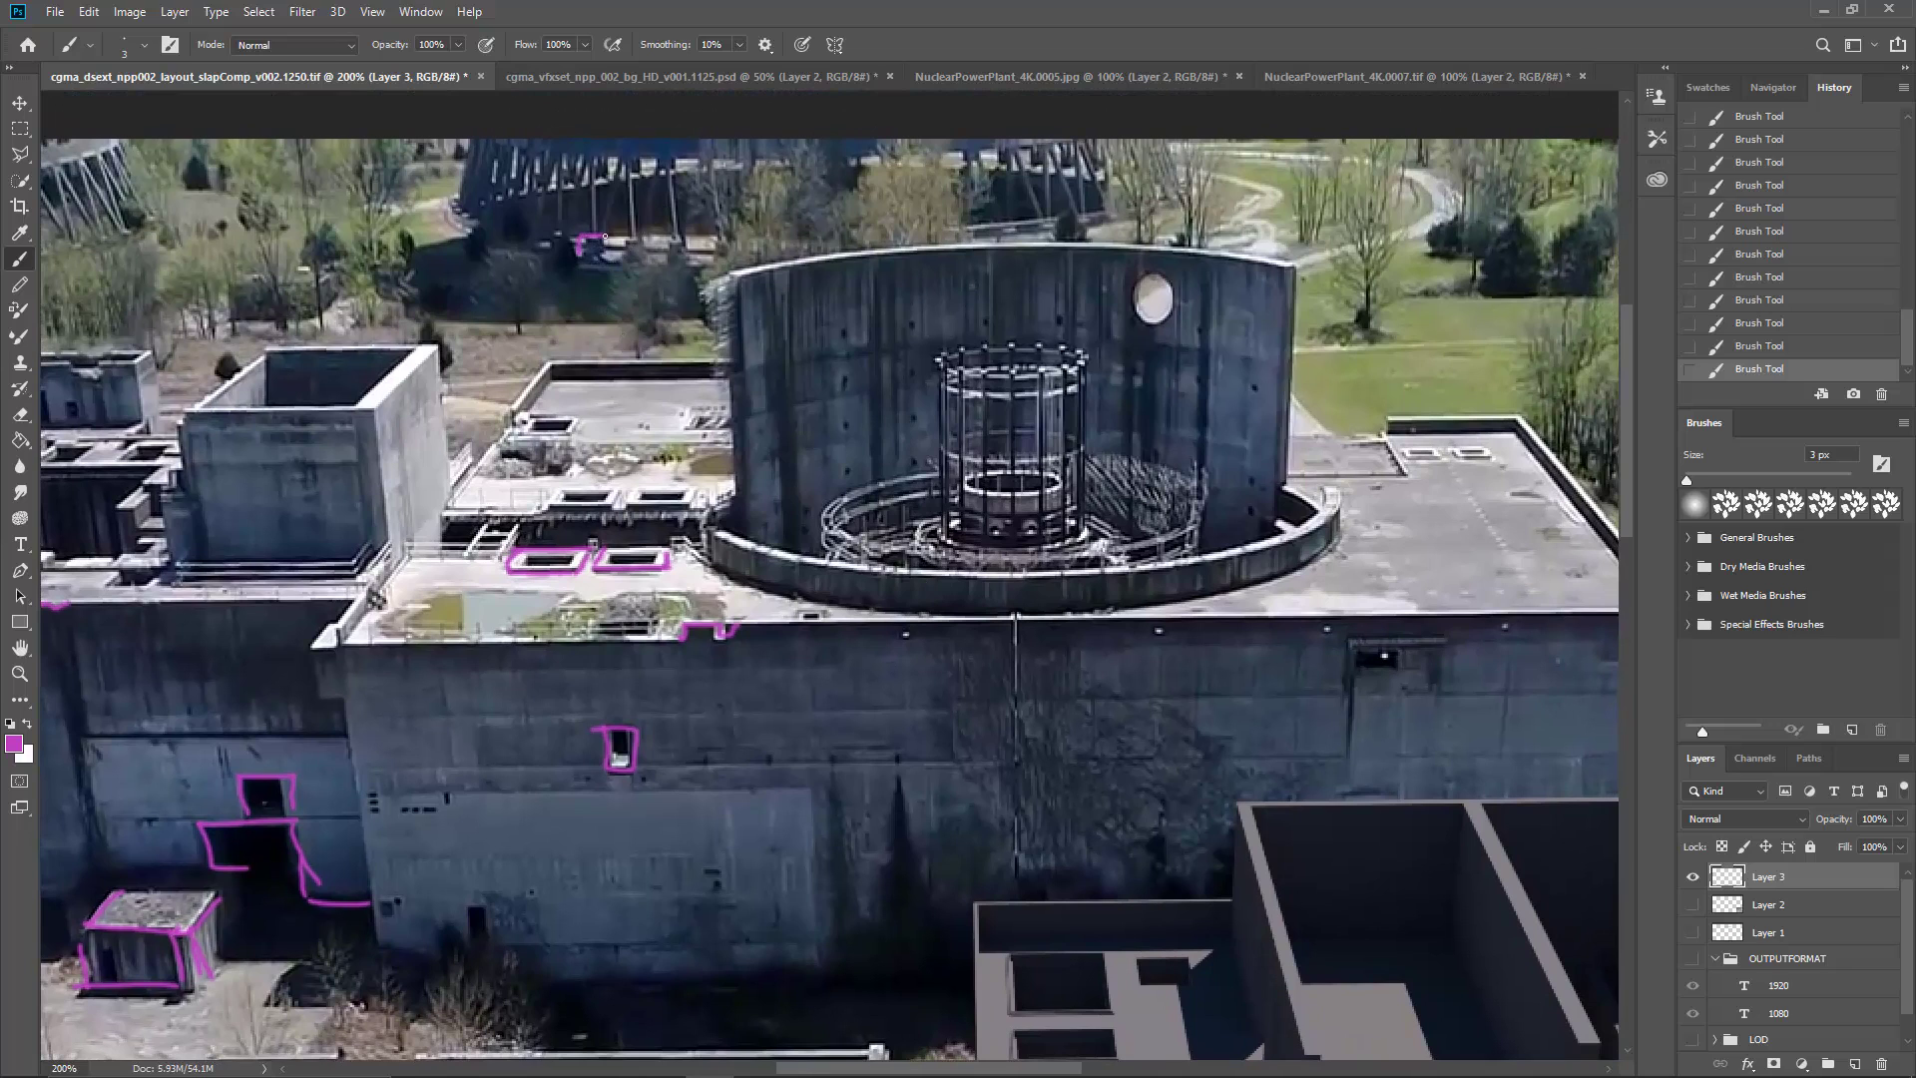
mouse_move(572, 257)
left_mouse_down()
mouse_move(593, 220)
mouse_move(581, 151)
mouse_move(588, 228)
mouse_move(590, 157)
mouse_move(614, 214)
mouse_move(600, 227)
mouse_move(657, 156)
left_mouse_up()
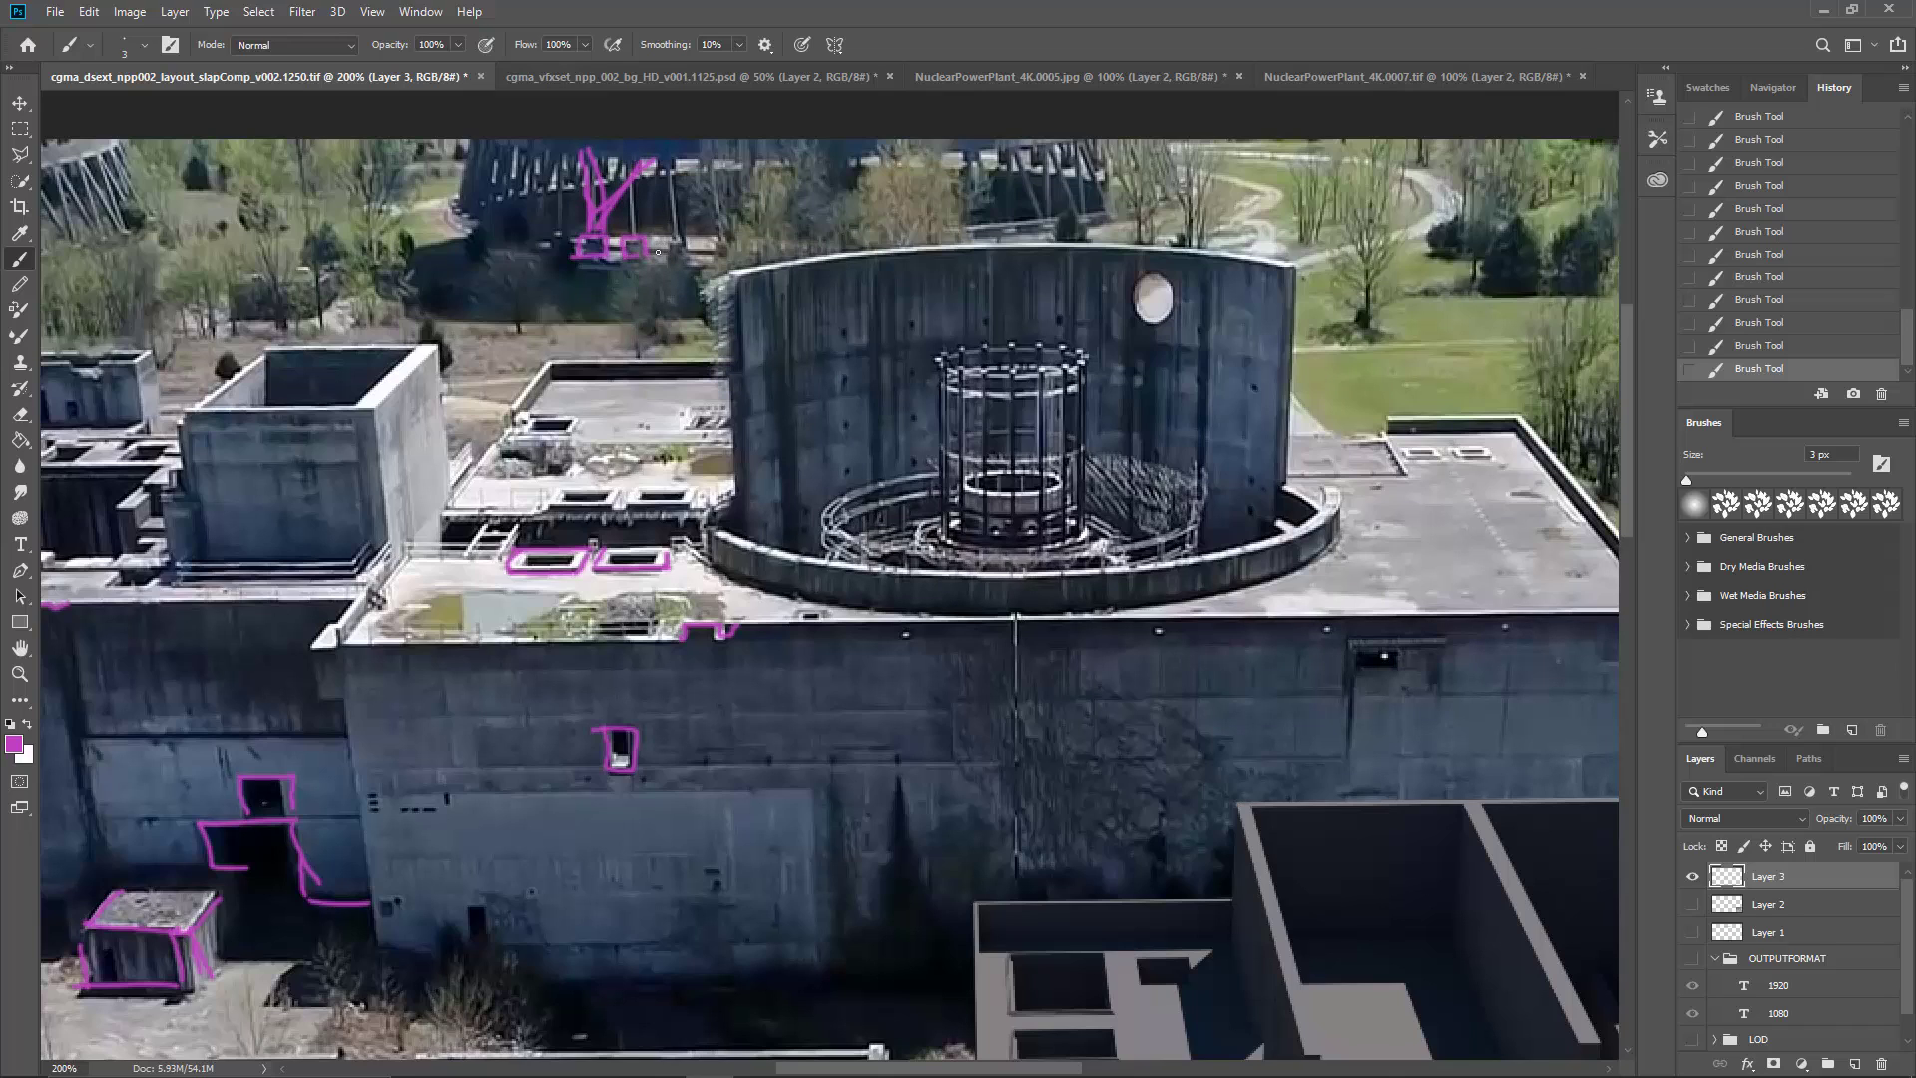
mouse_move(623, 187)
left_mouse_down()
mouse_move(641, 234)
mouse_move(659, 178)
left_mouse_up()
left_click_drag(636, 244, 684, 162)
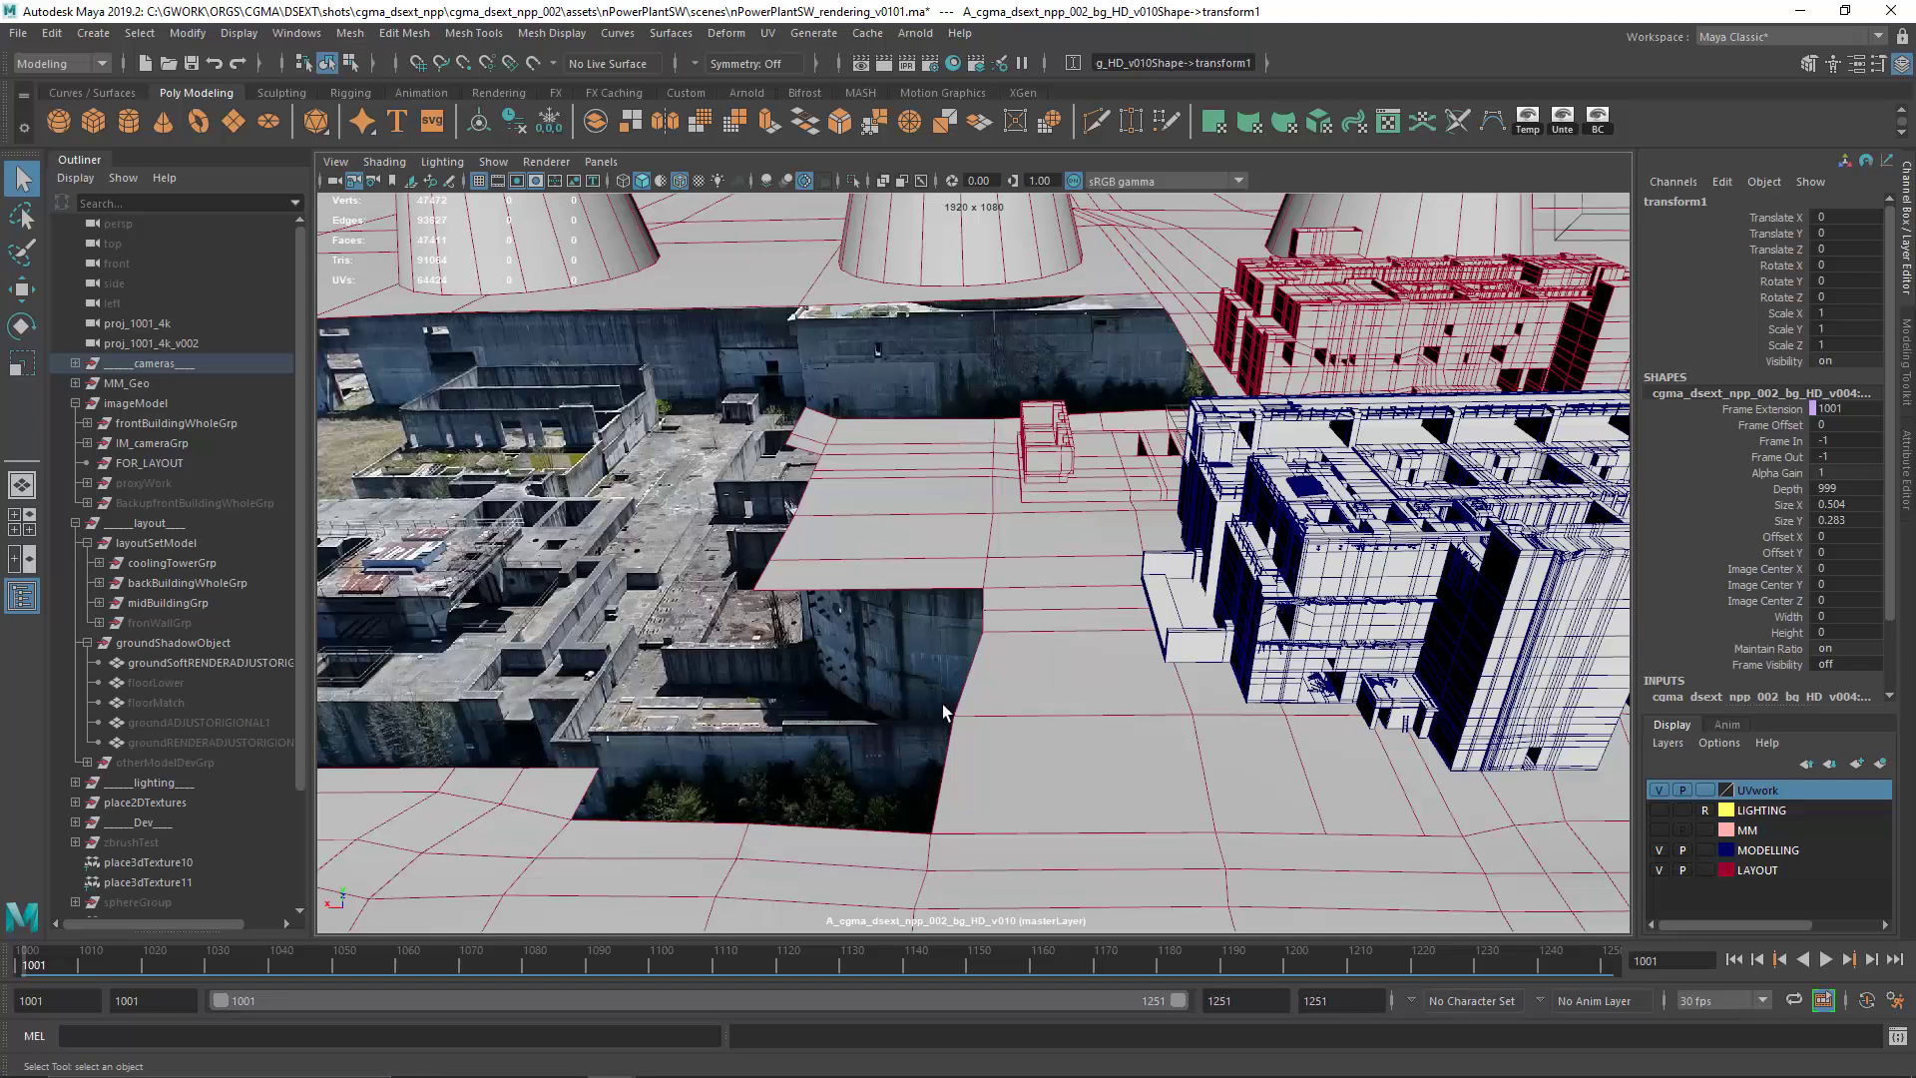
Step: Switch to Maya and examine the wireframe model of the foreground building, including its ledges, railings and roof openings
key("backslash")
left_click_drag(860, 653, 599, 684)
left_click_drag(919, 624, 877, 517)
left_click_drag(1194, 542, 1077, 551)
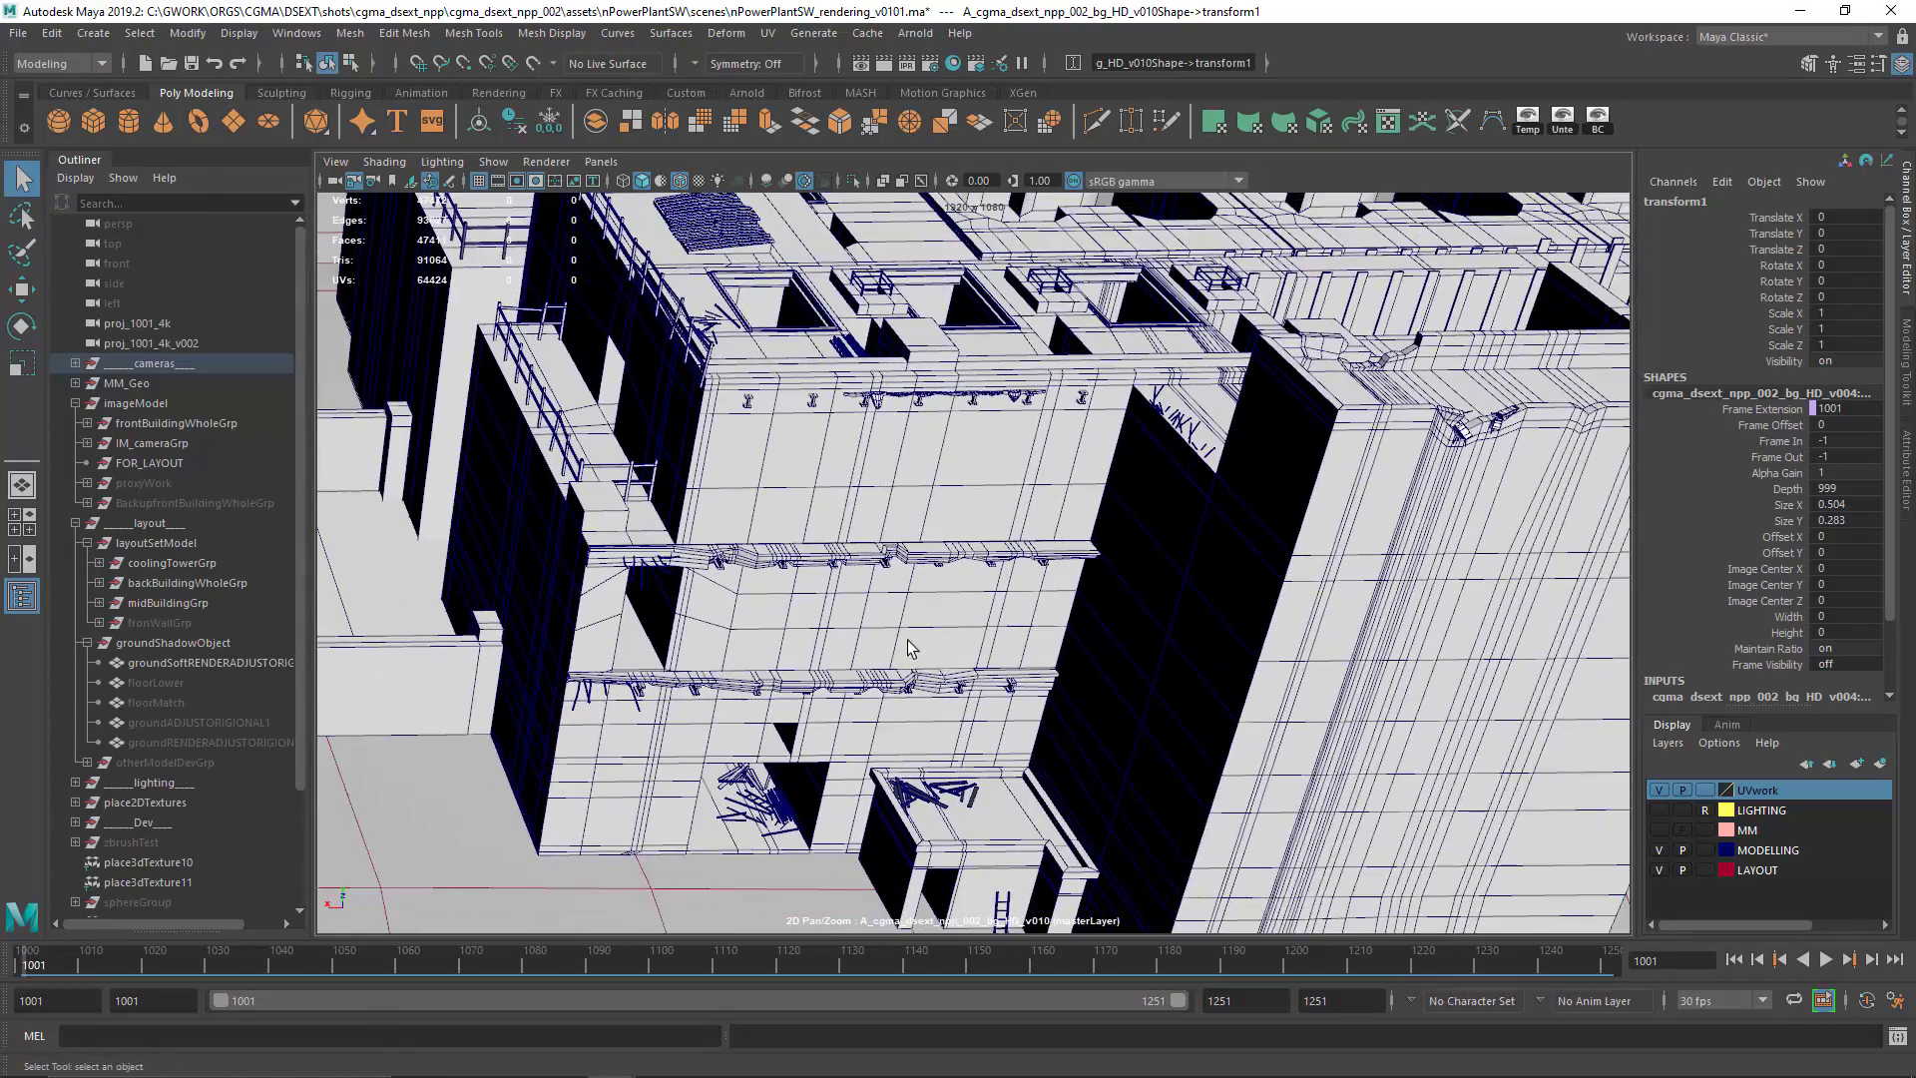
left_click_drag(911, 649, 912, 451)
left_click_drag(942, 534, 985, 689)
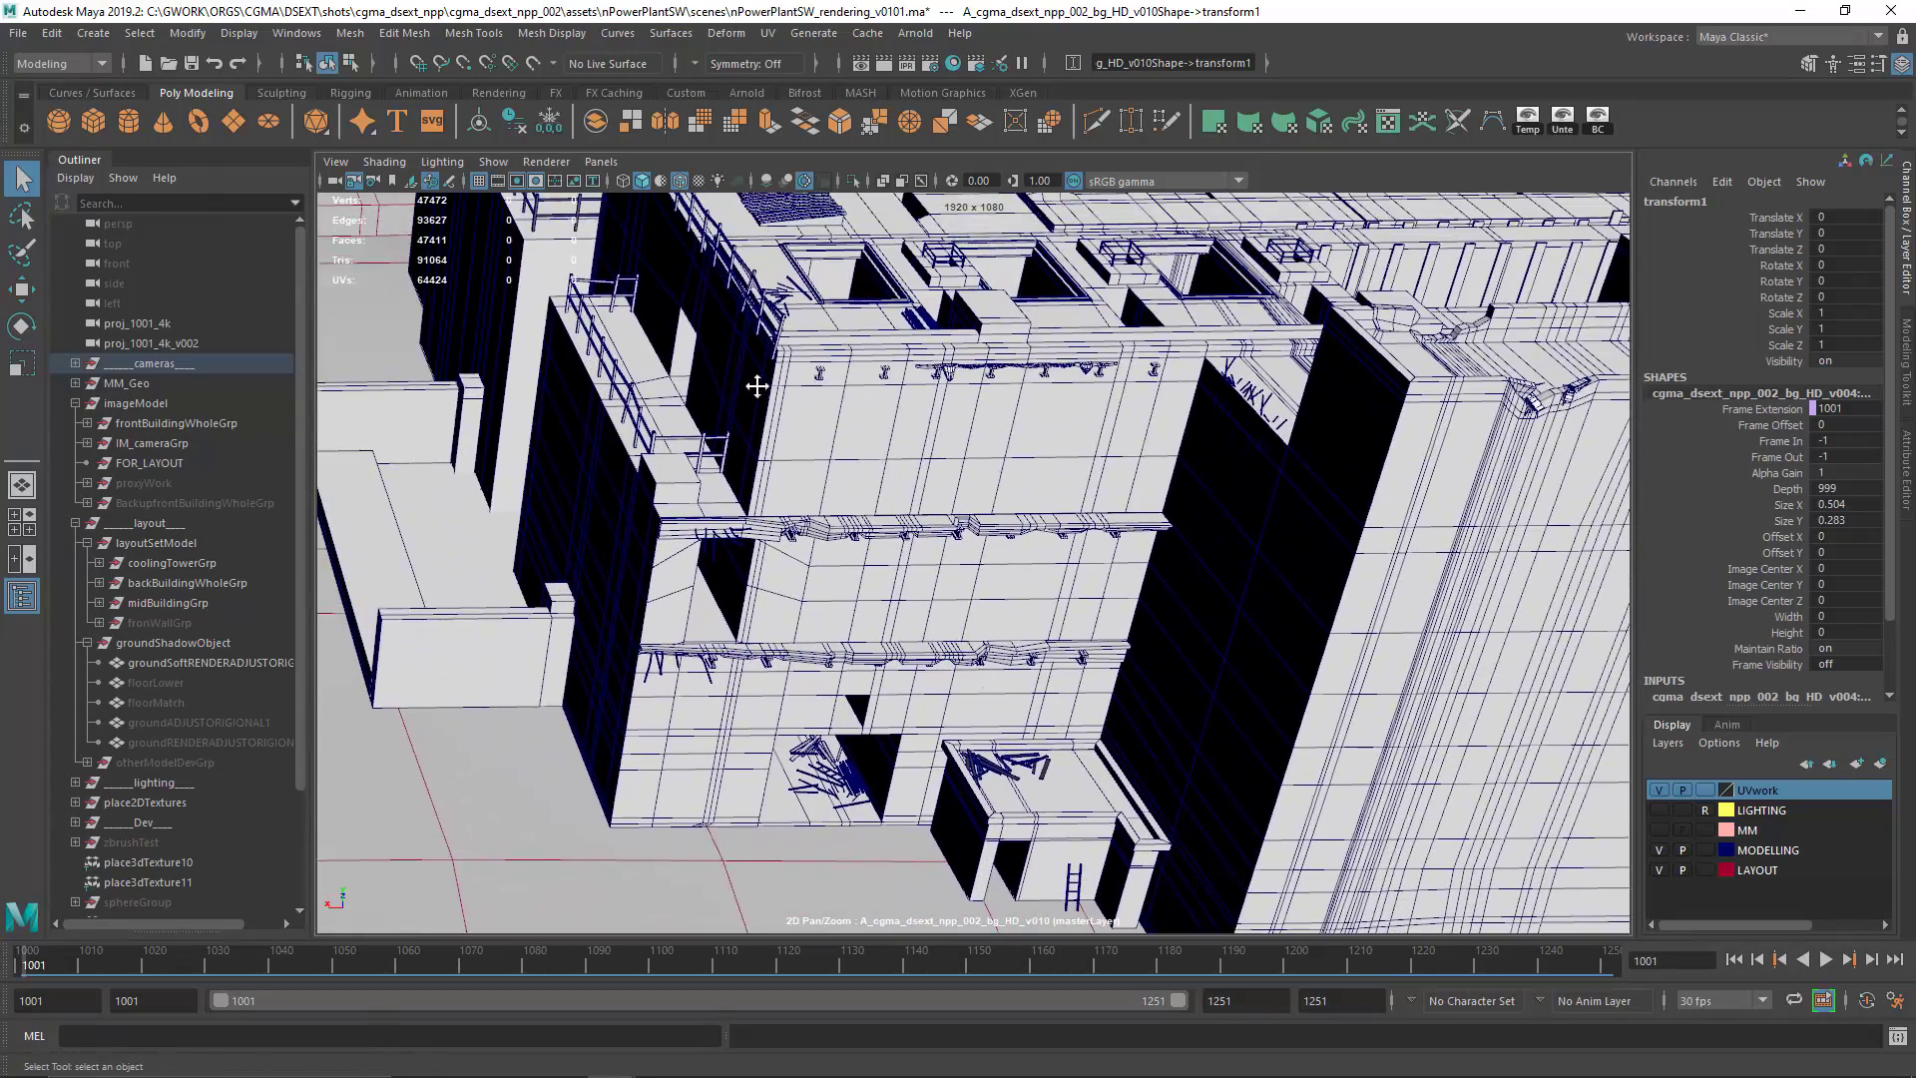
left_click_drag(757, 385, 852, 621)
Step: Examine the modelled broken concrete edges on top of the tall wall and the exposed rebar beside it
left_click_drag(964, 516, 745, 560)
left_click_drag(1138, 626, 853, 469)
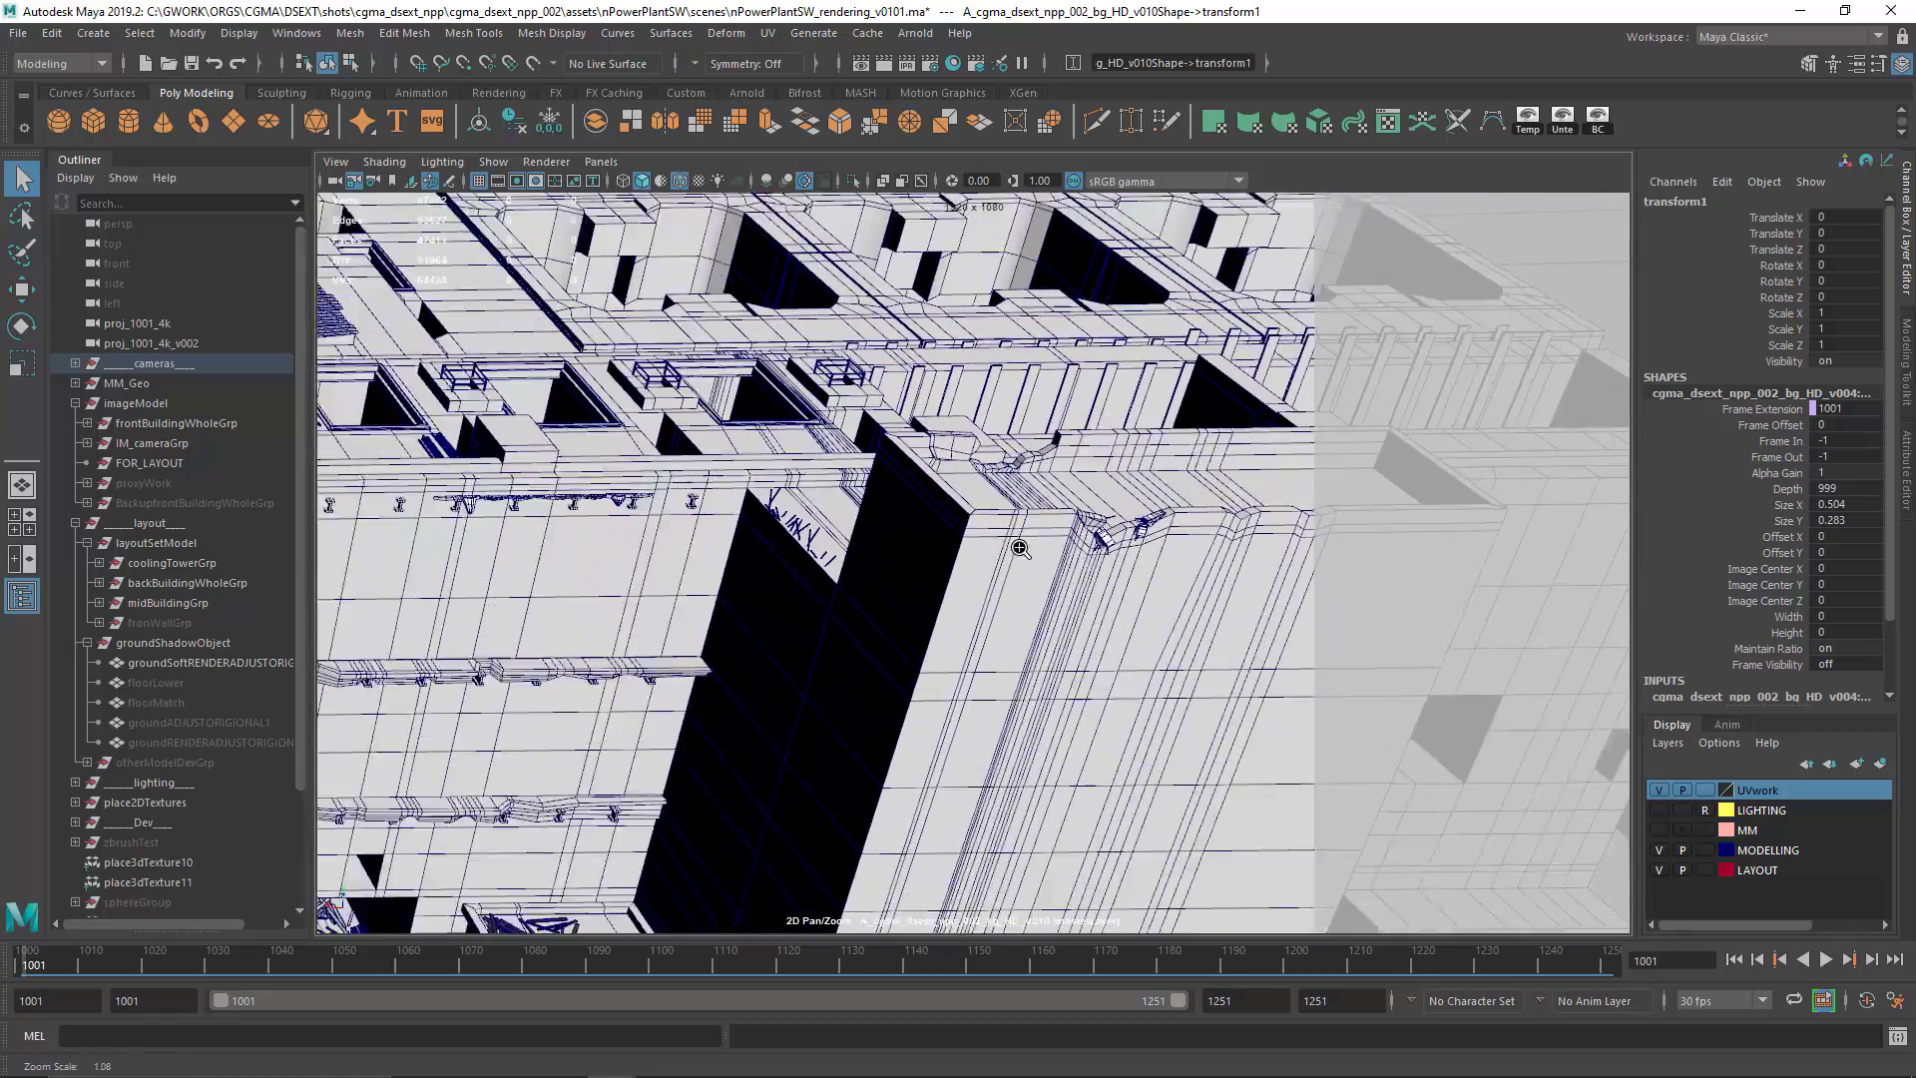
left_click_drag(1018, 543, 1539, 548)
left_click_drag(1141, 534, 1148, 613)
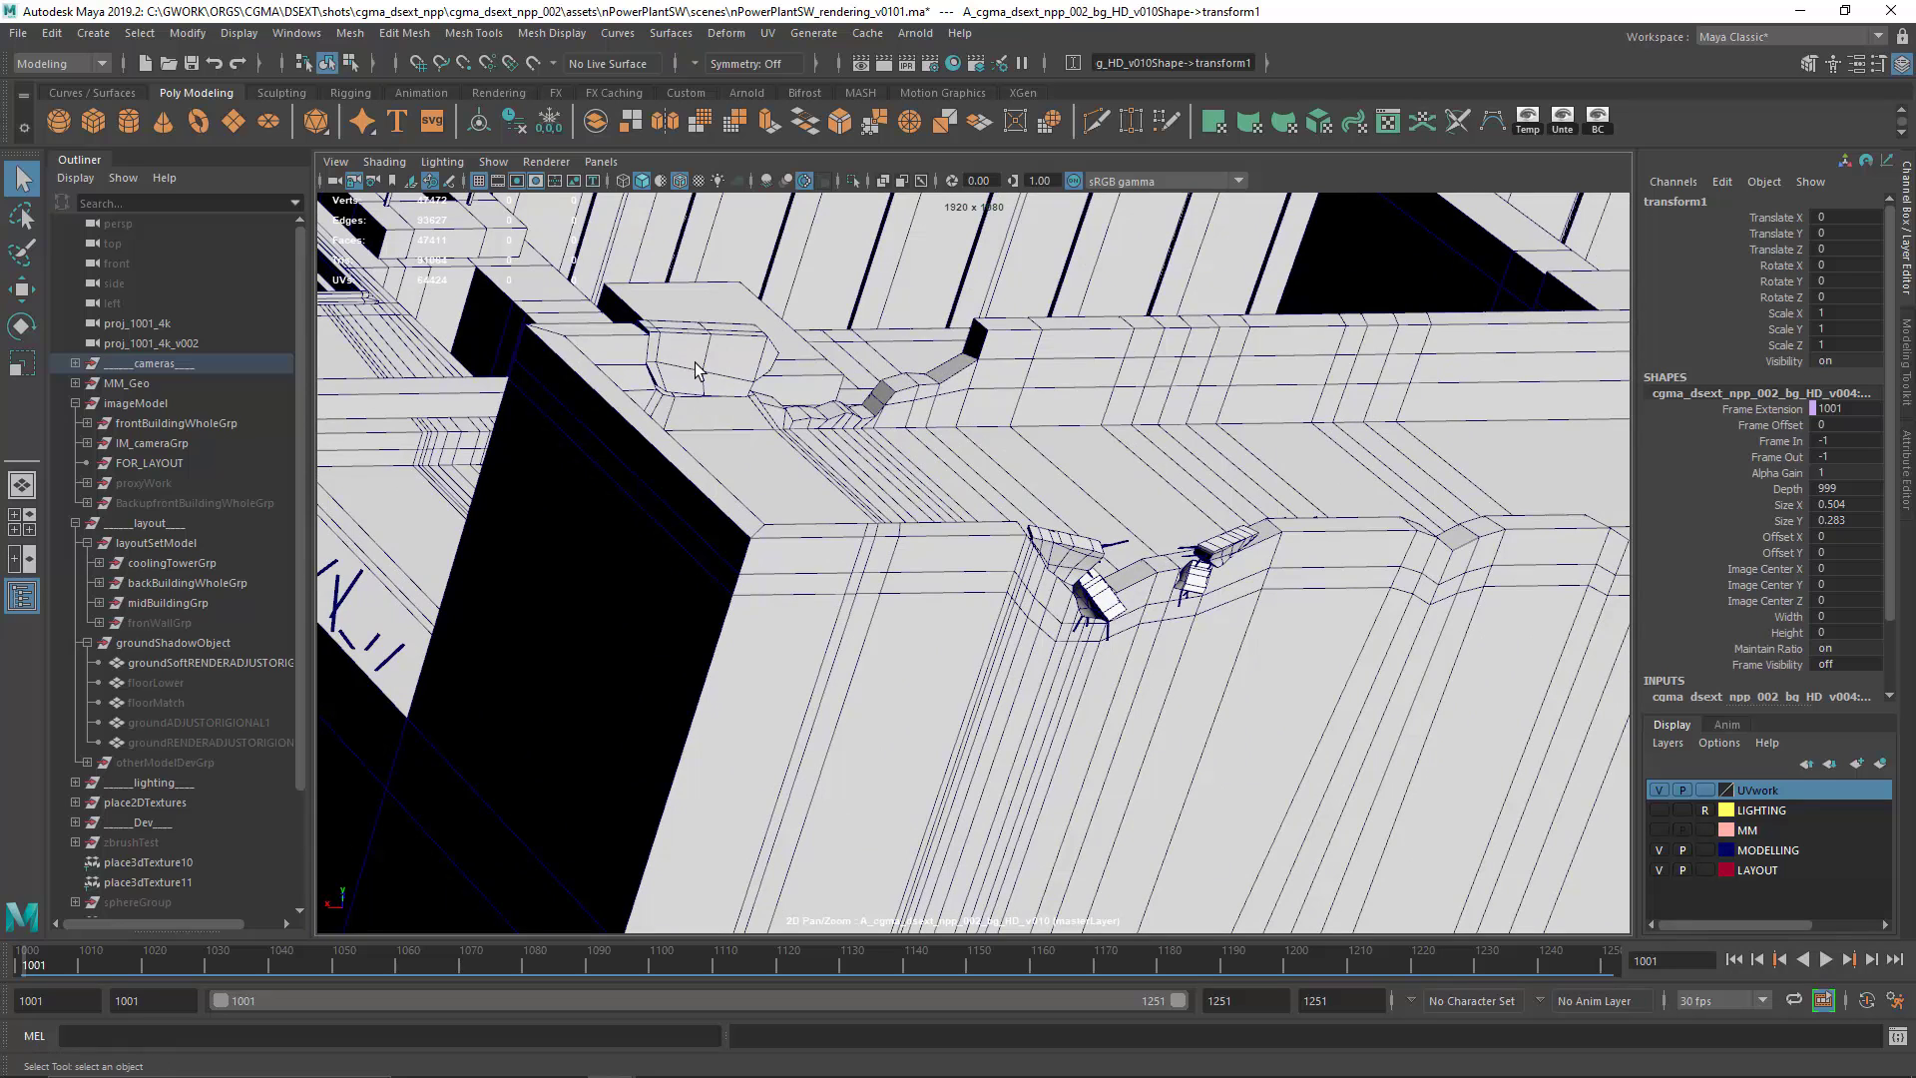
mouse_move(951, 569)
left_mouse_down()
mouse_move(752, 633)
mouse_move(1287, 560)
mouse_move(1008, 577)
mouse_move(729, 557)
mouse_move(920, 586)
left_mouse_up()
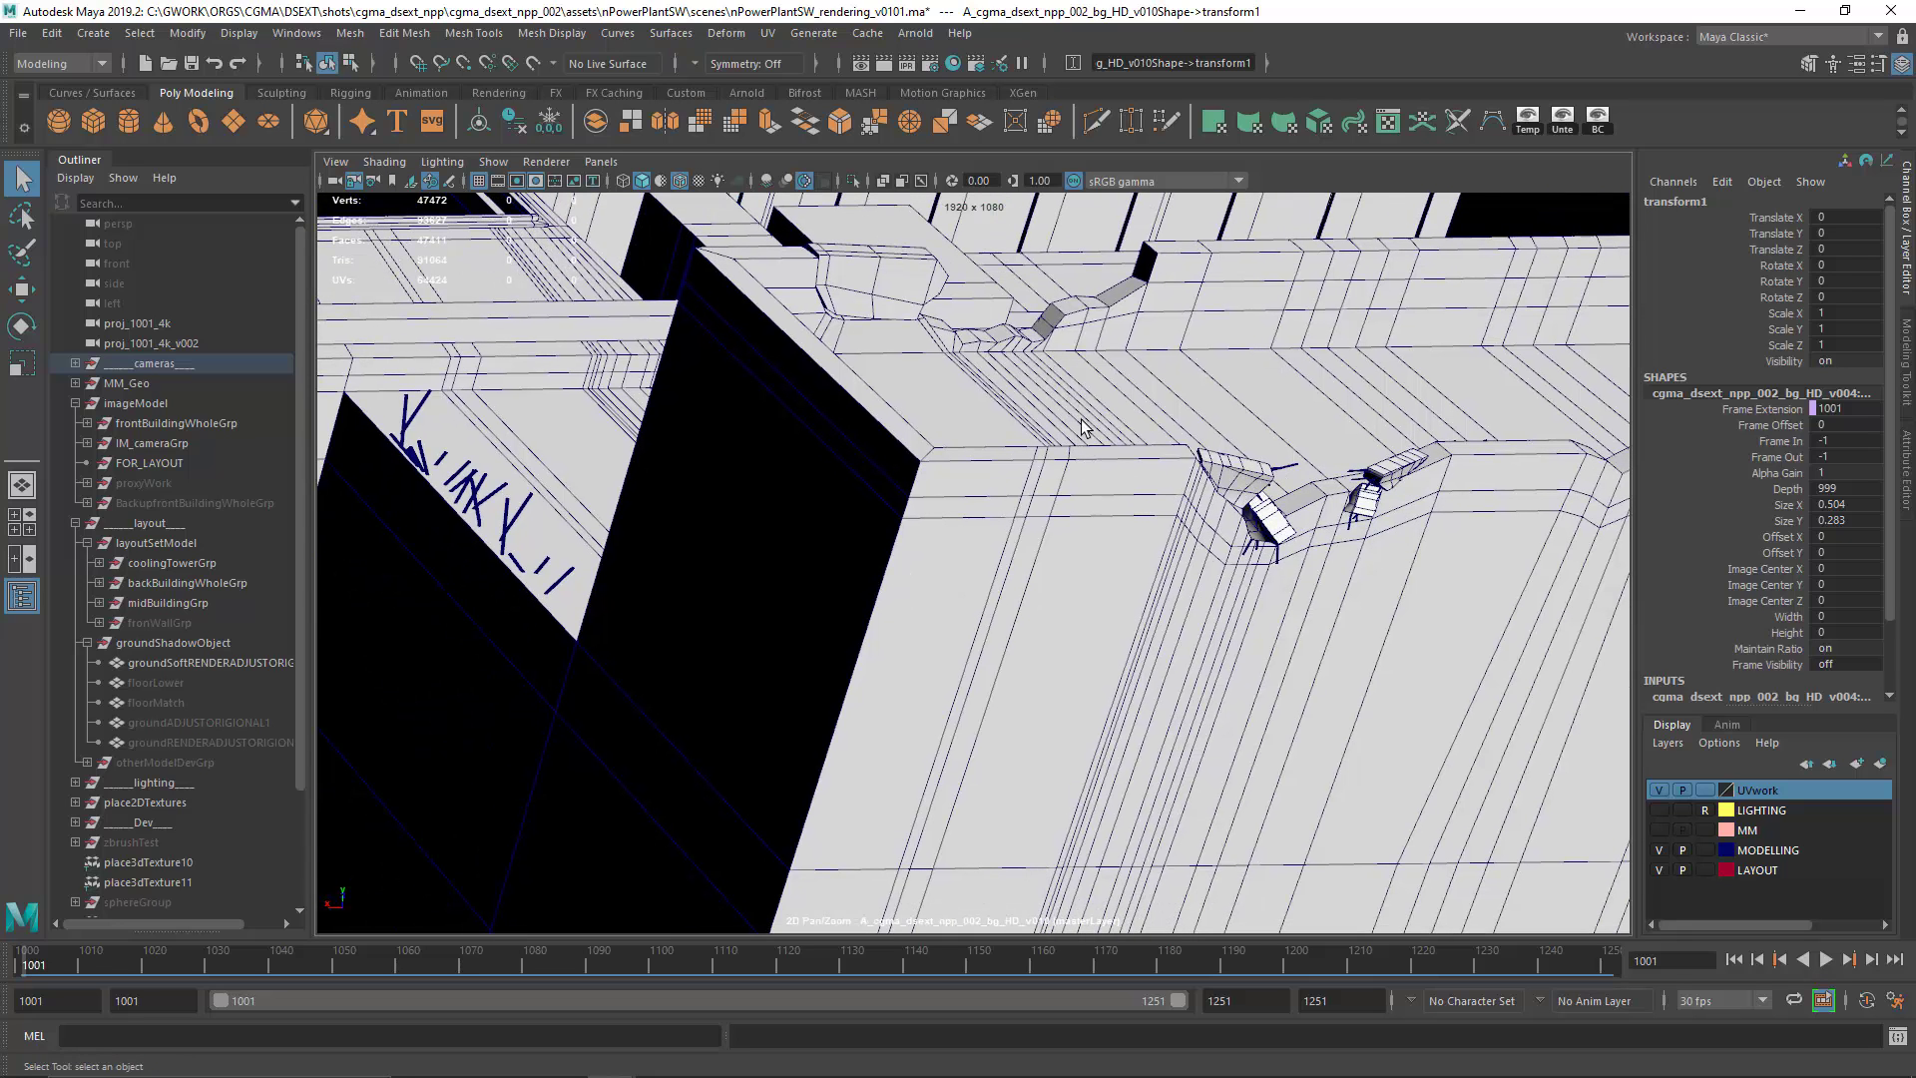
left_click_drag(1091, 544, 963, 564)
left_click_drag(716, 607, 1359, 565)
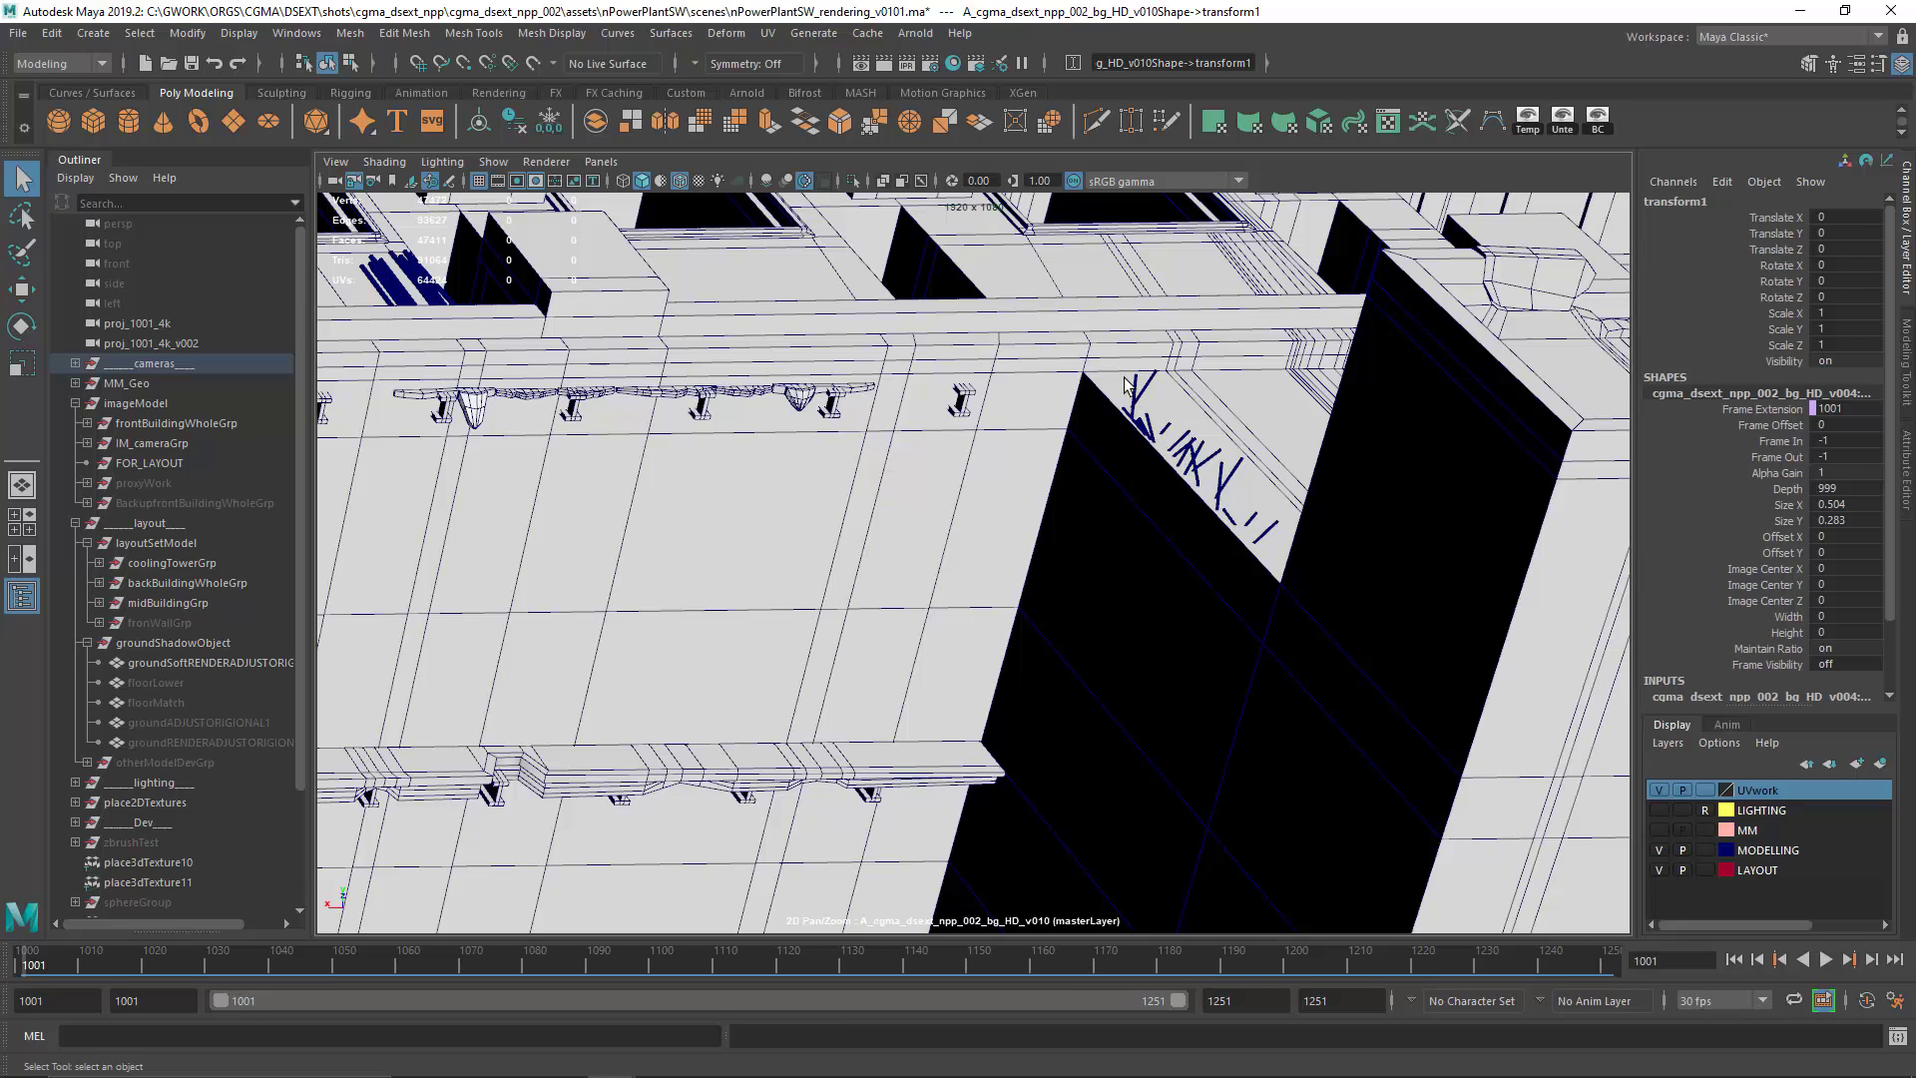
mouse_move(1146, 517)
left_mouse_down()
mouse_move(1103, 548)
mouse_move(883, 584)
mouse_move(1160, 523)
left_mouse_up()
Step: Examine the damaged ledges with brackets and hanging rebar, the debris piles at the wall's base, and the roof-edge brackets
left_click_drag(733, 623, 1039, 440)
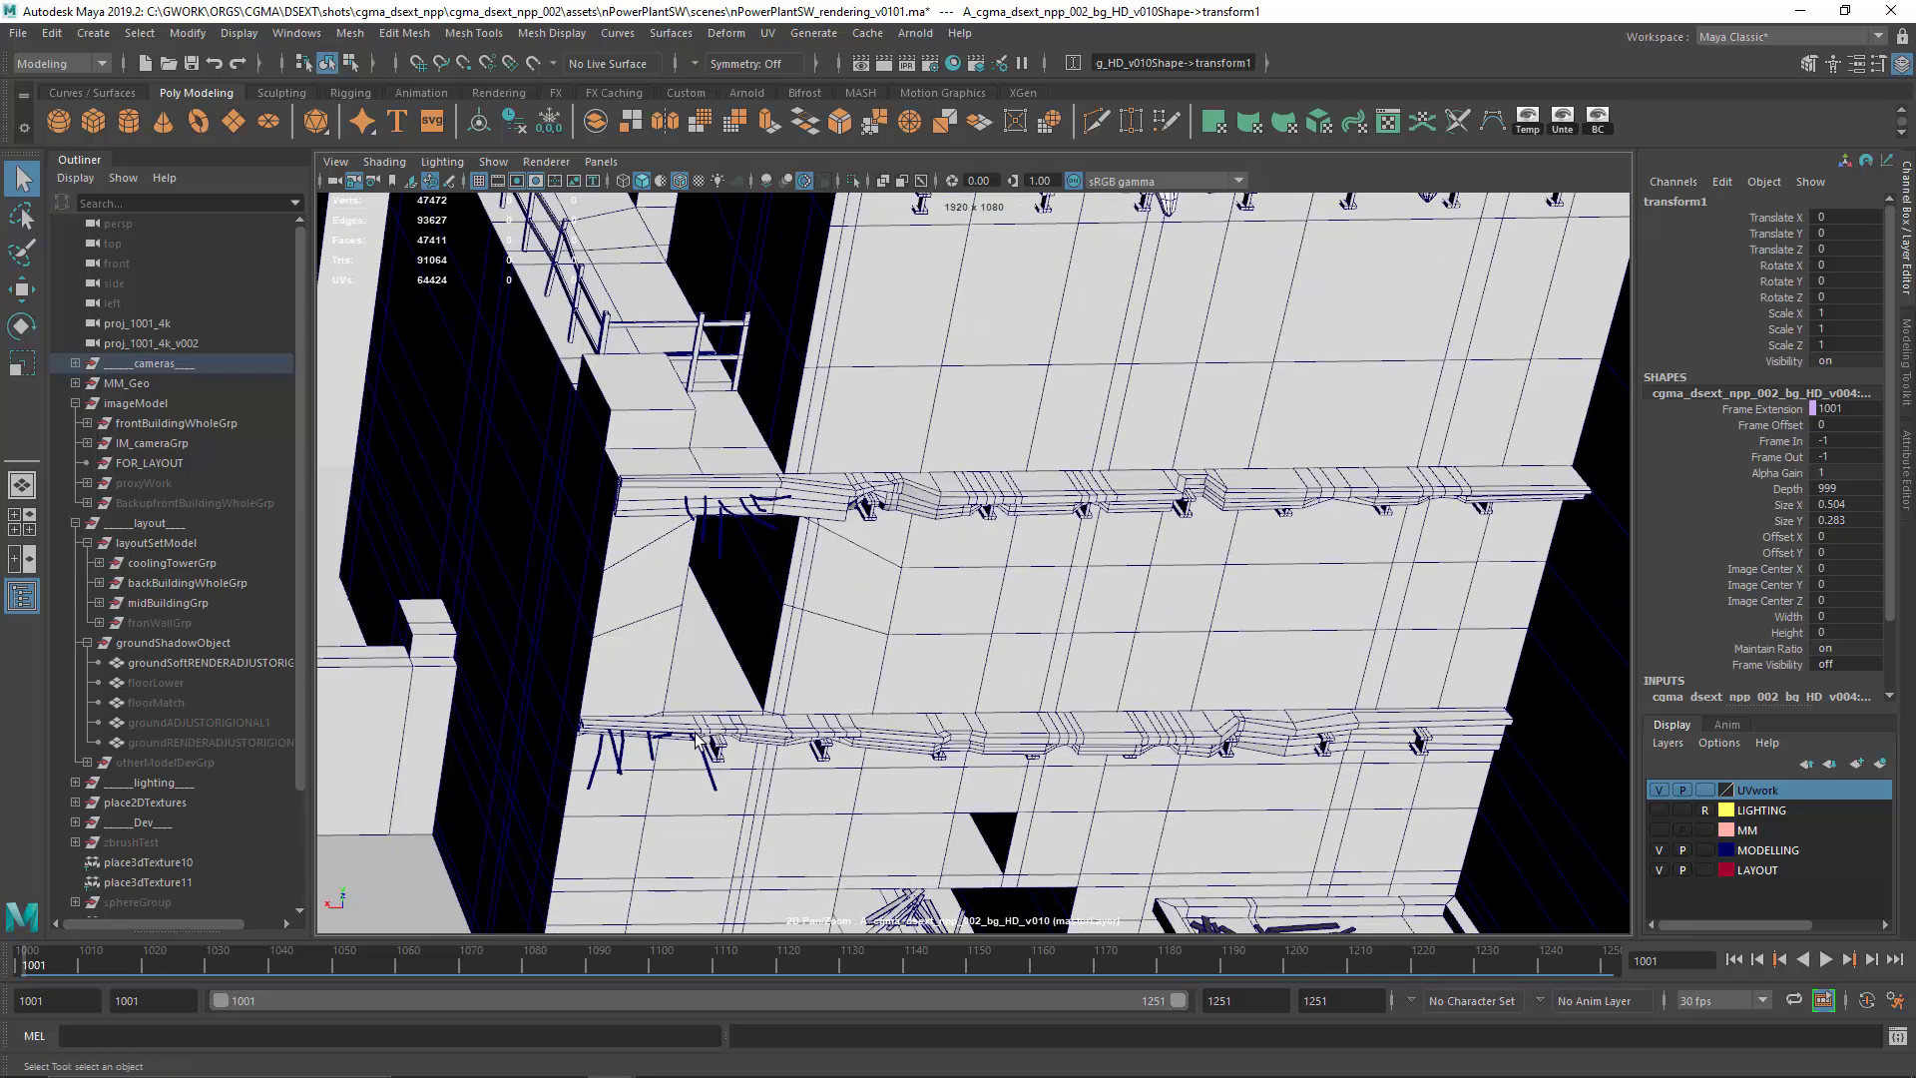
left_click_drag(696, 738, 803, 684)
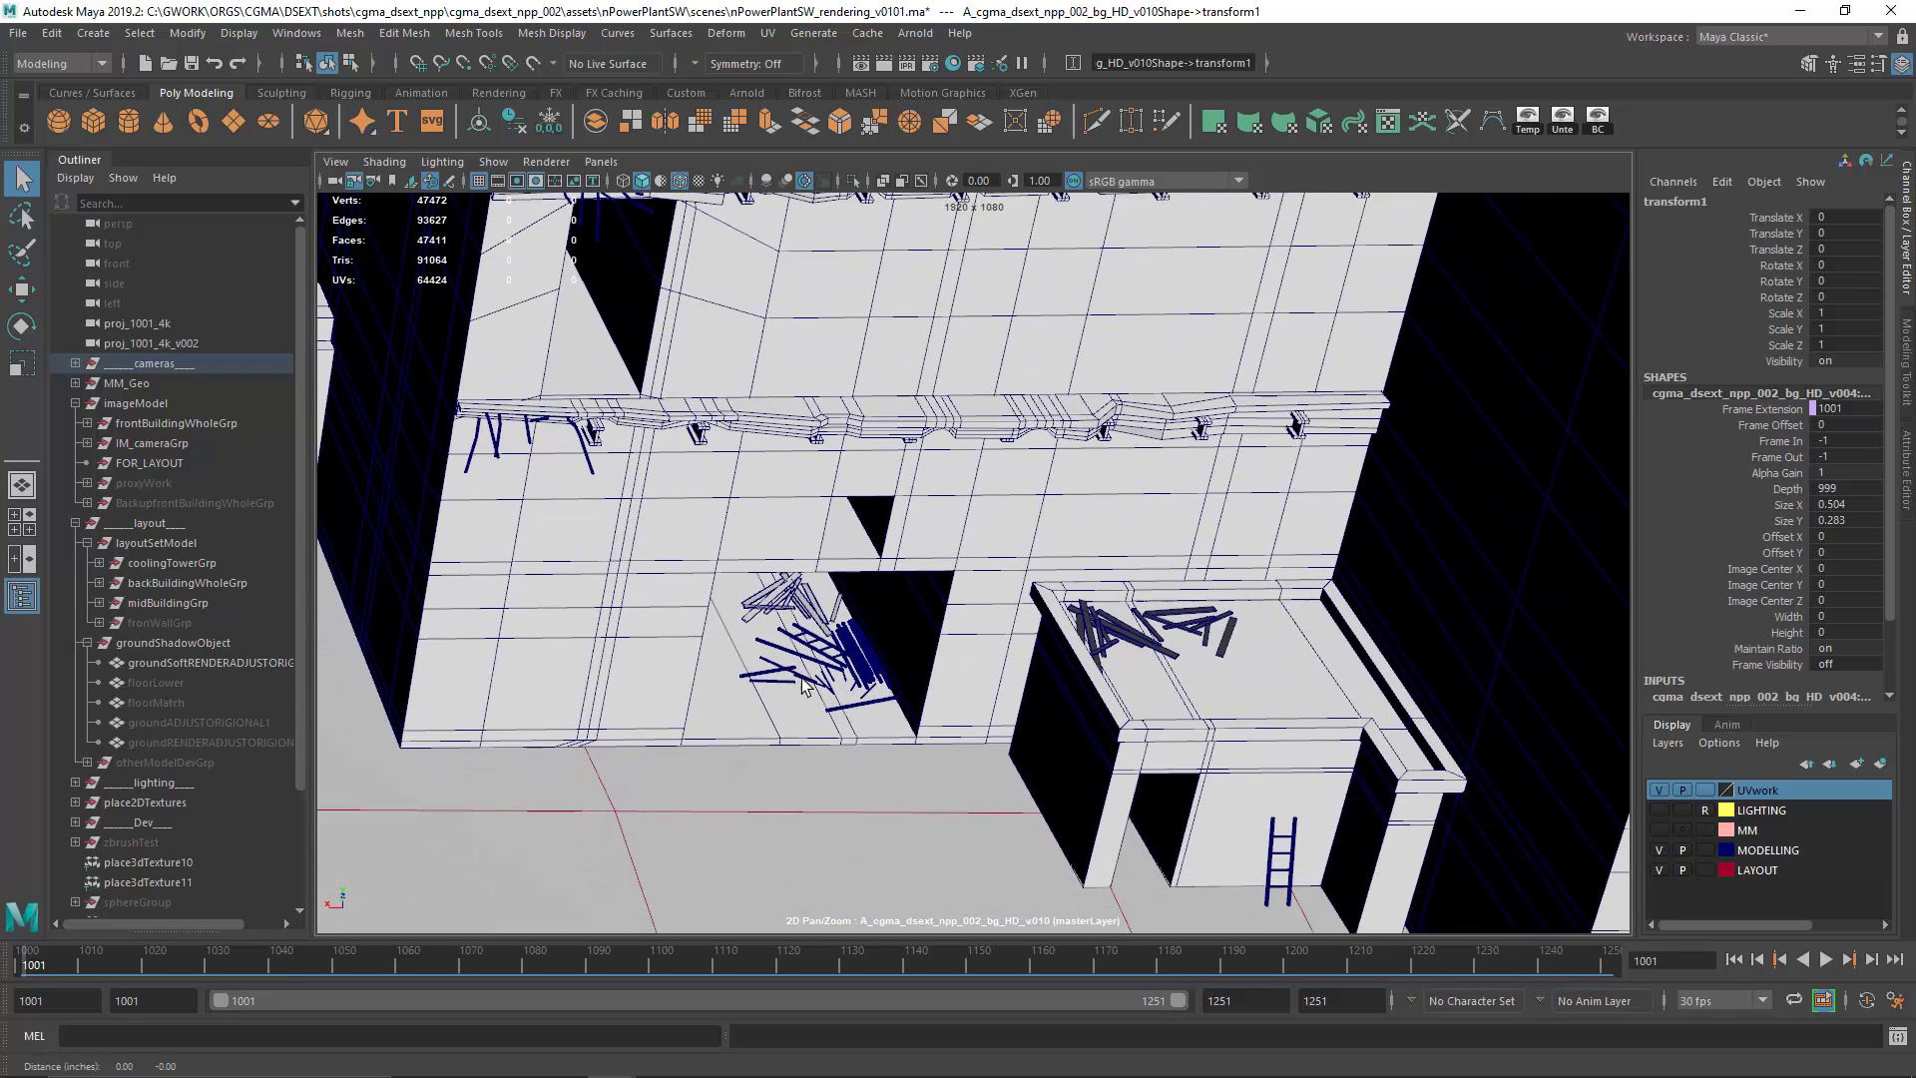
left_click_drag(967, 533, 997, 654)
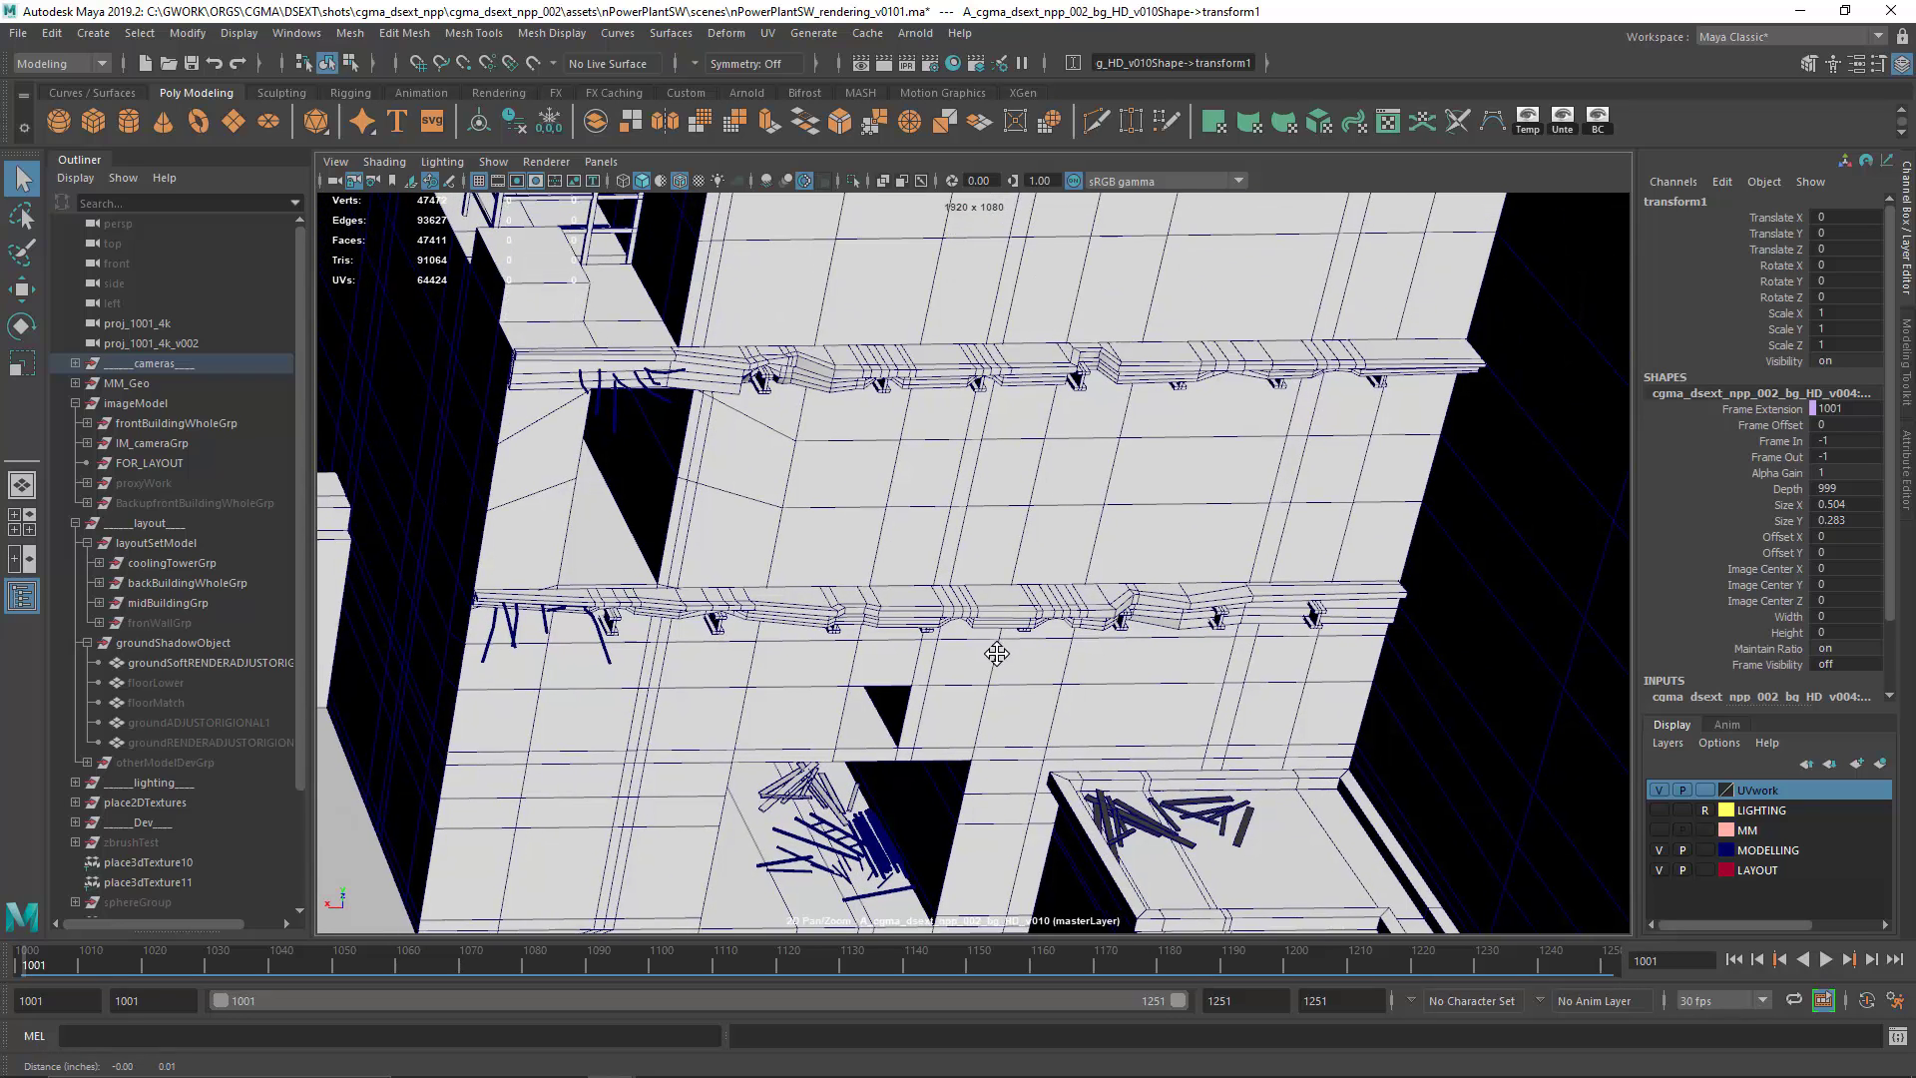
left_click_drag(985, 478, 996, 650)
left_click_drag(955, 441, 966, 661)
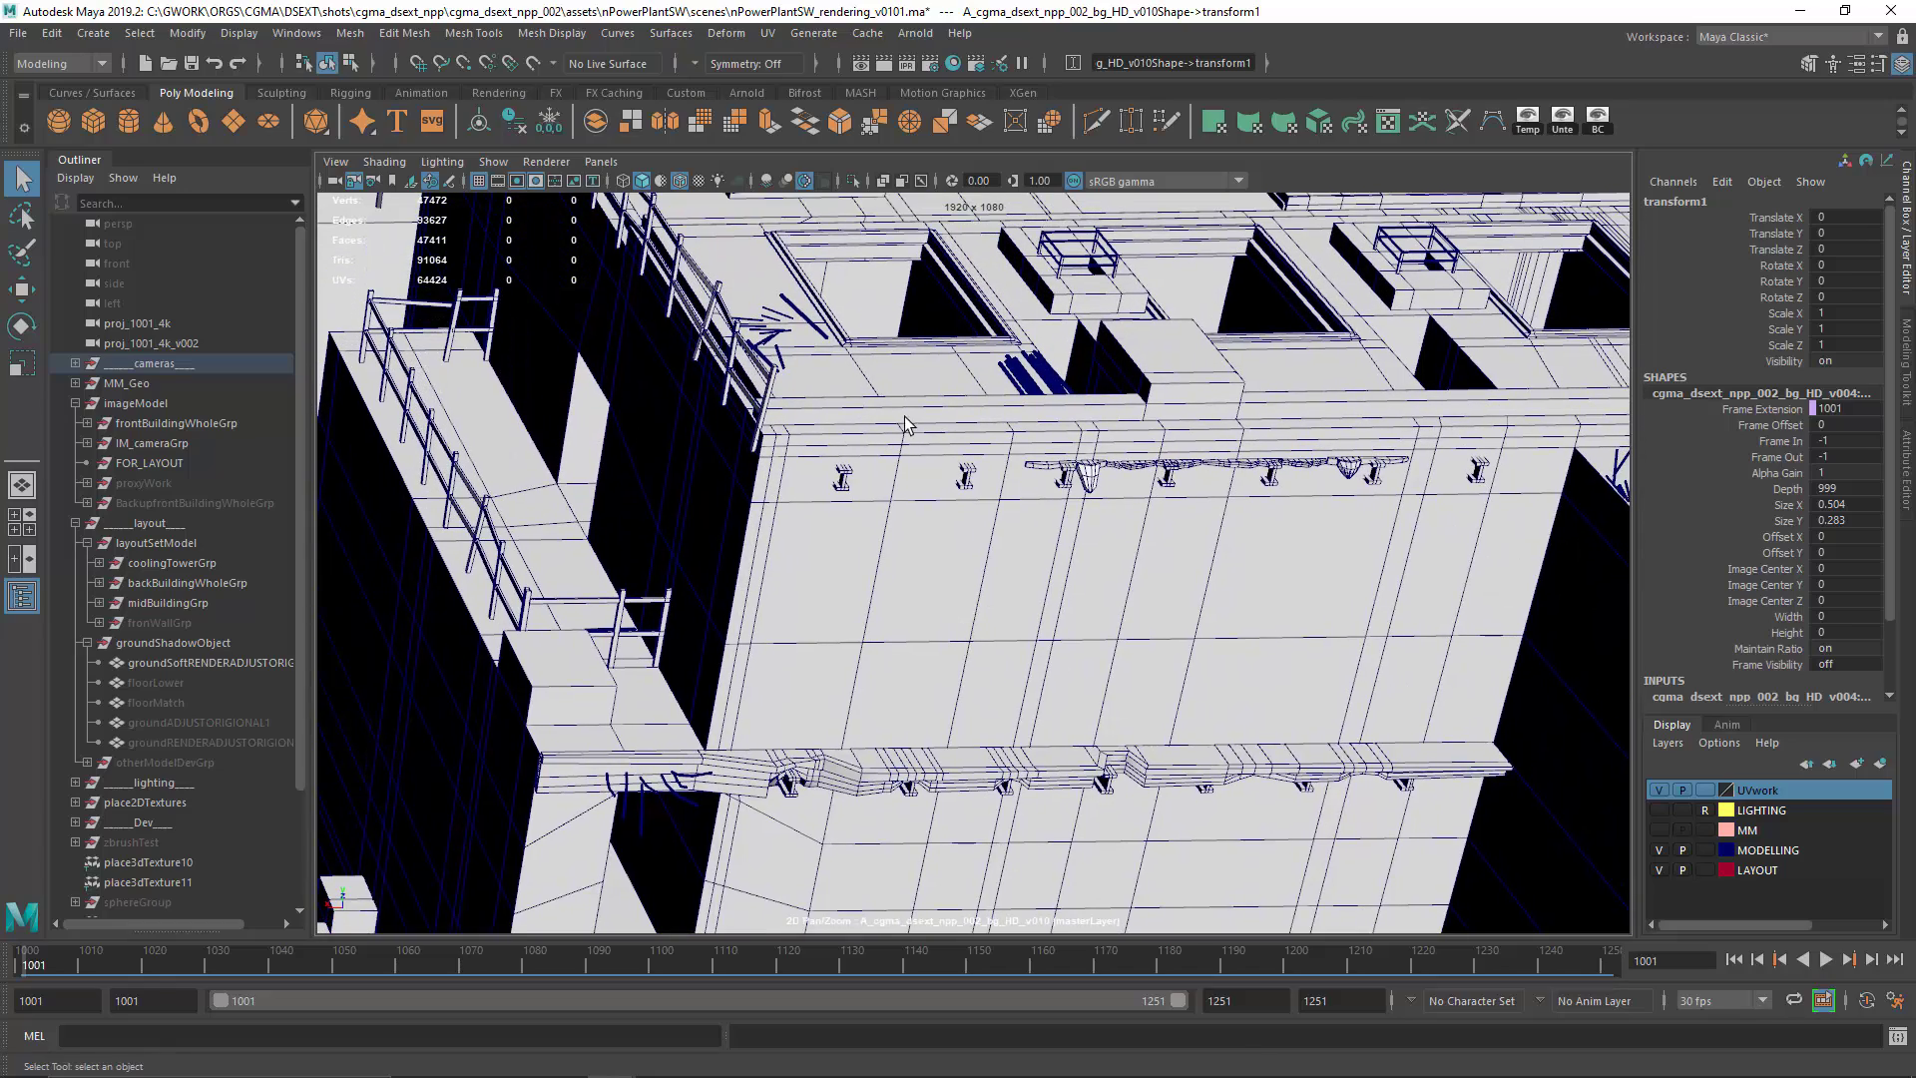
Step: Examine the foreground building's rooftop, including the corrugated debris sheet, railings, small caged structures and roof openings
left_click_drag(904, 419, 942, 544)
left_click_drag(787, 470, 800, 656)
scroll(838, 569, "down", 1)
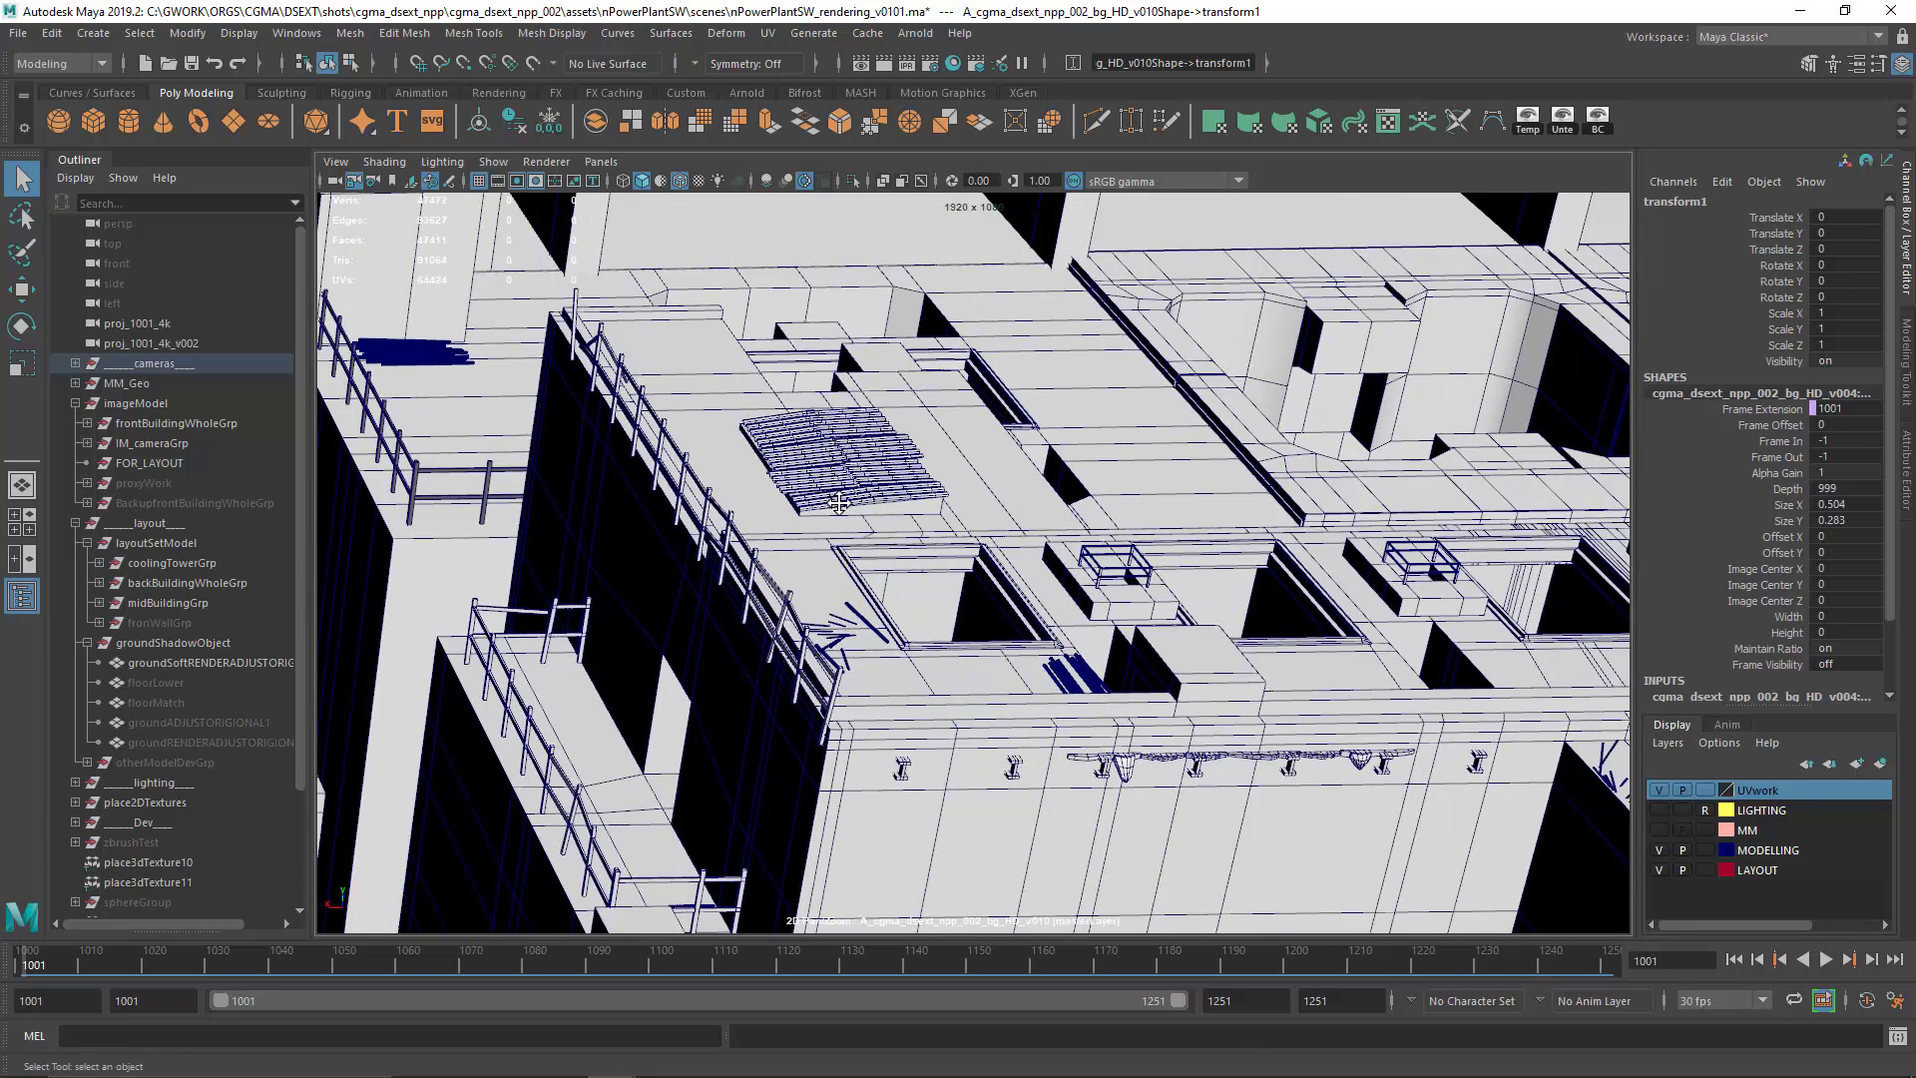
left_click_drag(838, 503, 895, 536)
mouse_move(634, 469)
left_mouse_down()
mouse_move(816, 569)
mouse_move(870, 642)
left_mouse_up()
scroll(958, 569, "down", 4)
Step: Examine the simpler background building and the cooling towers behind it, and select the tower nearest that building
left_click_drag(1287, 464, 966, 783)
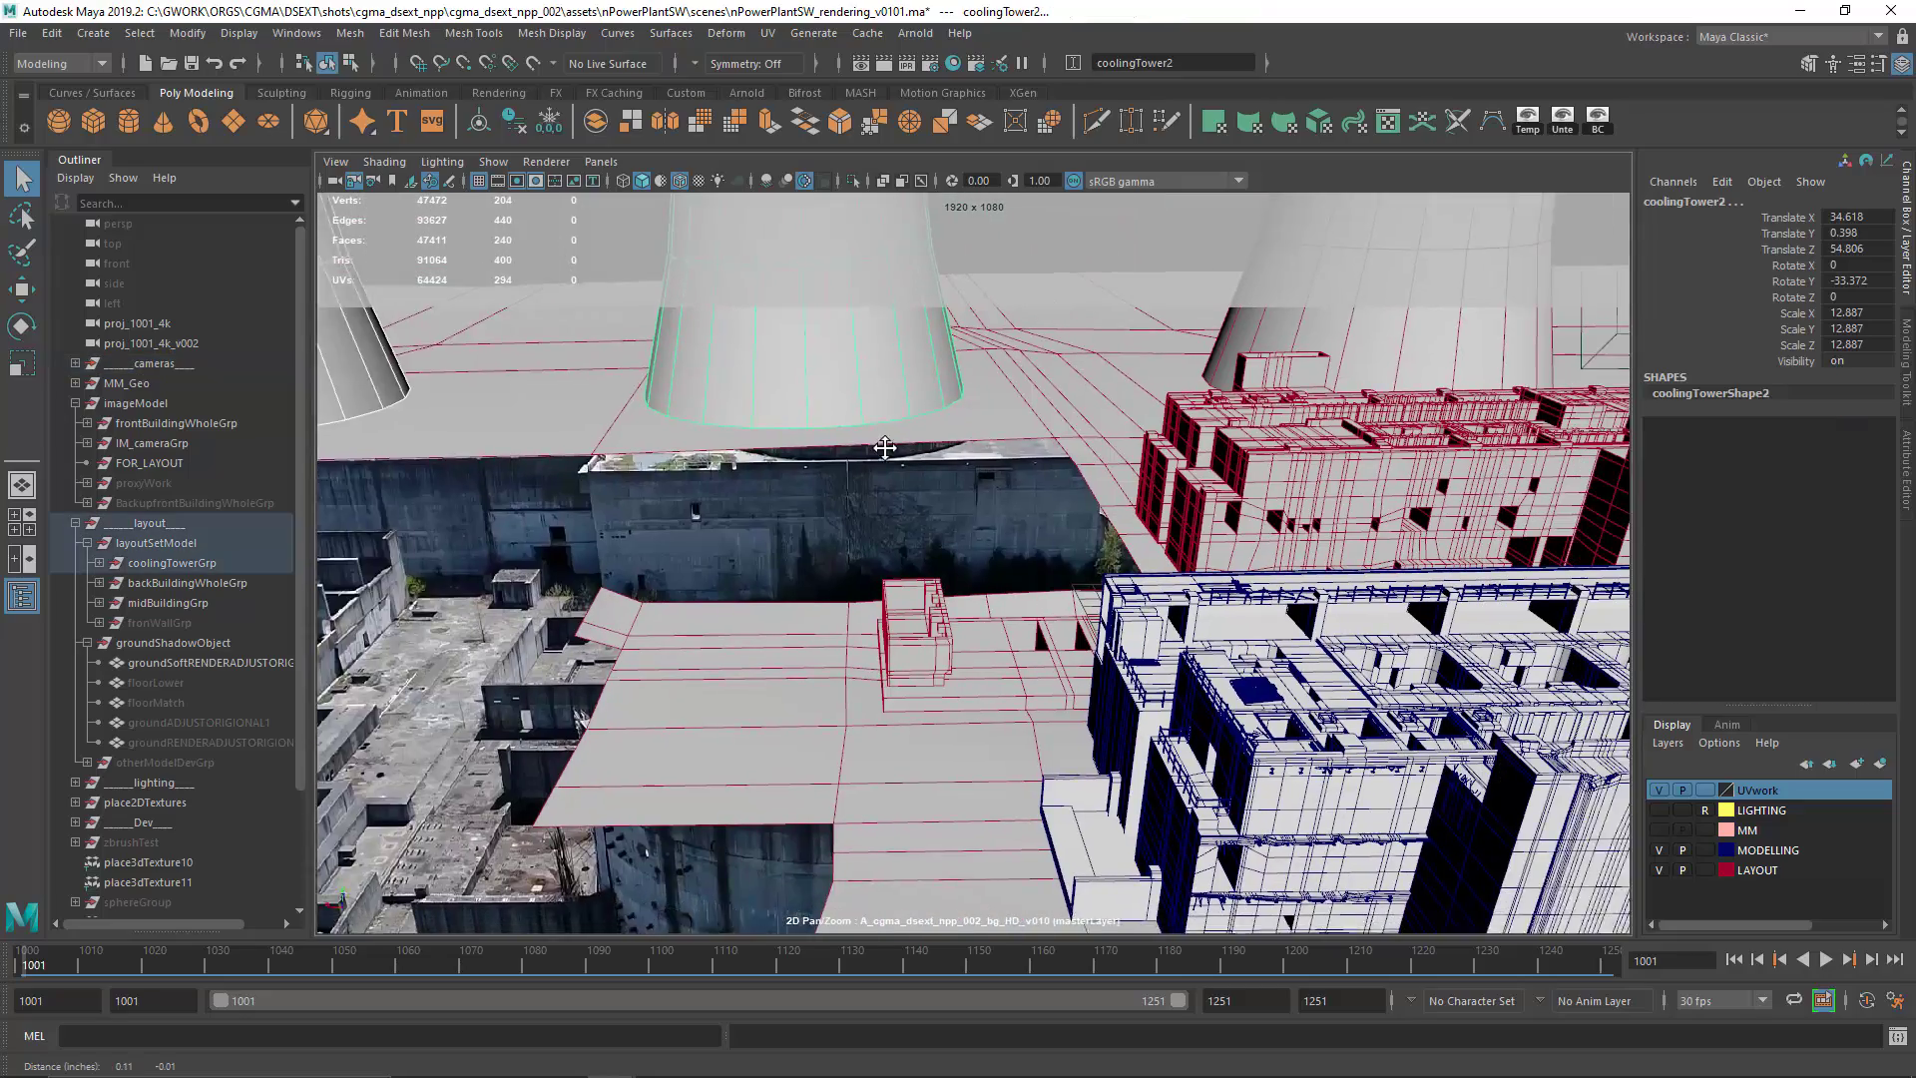
left_click_drag(928, 413, 978, 441)
left_click(1150, 350, "shift")
left_click_drag(693, 440, 660, 446)
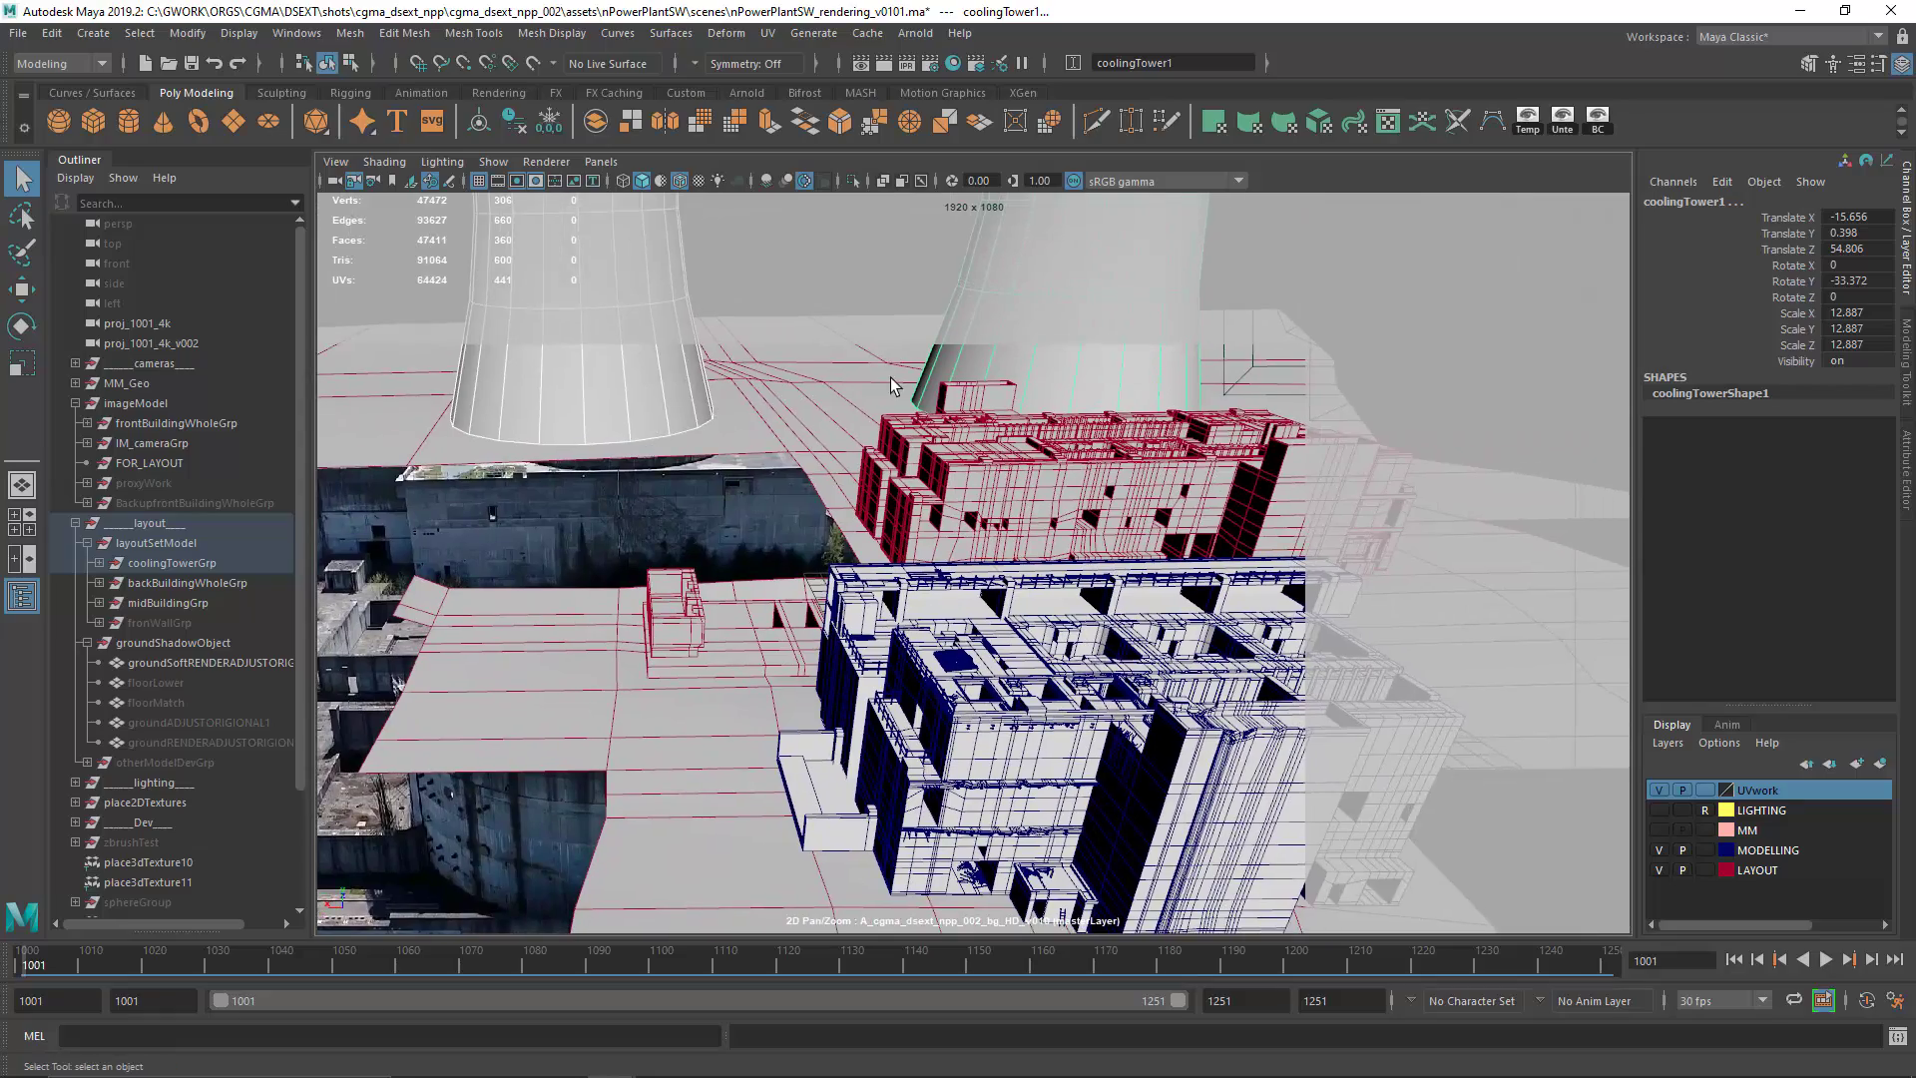
left_click_drag(818, 420, 1022, 419)
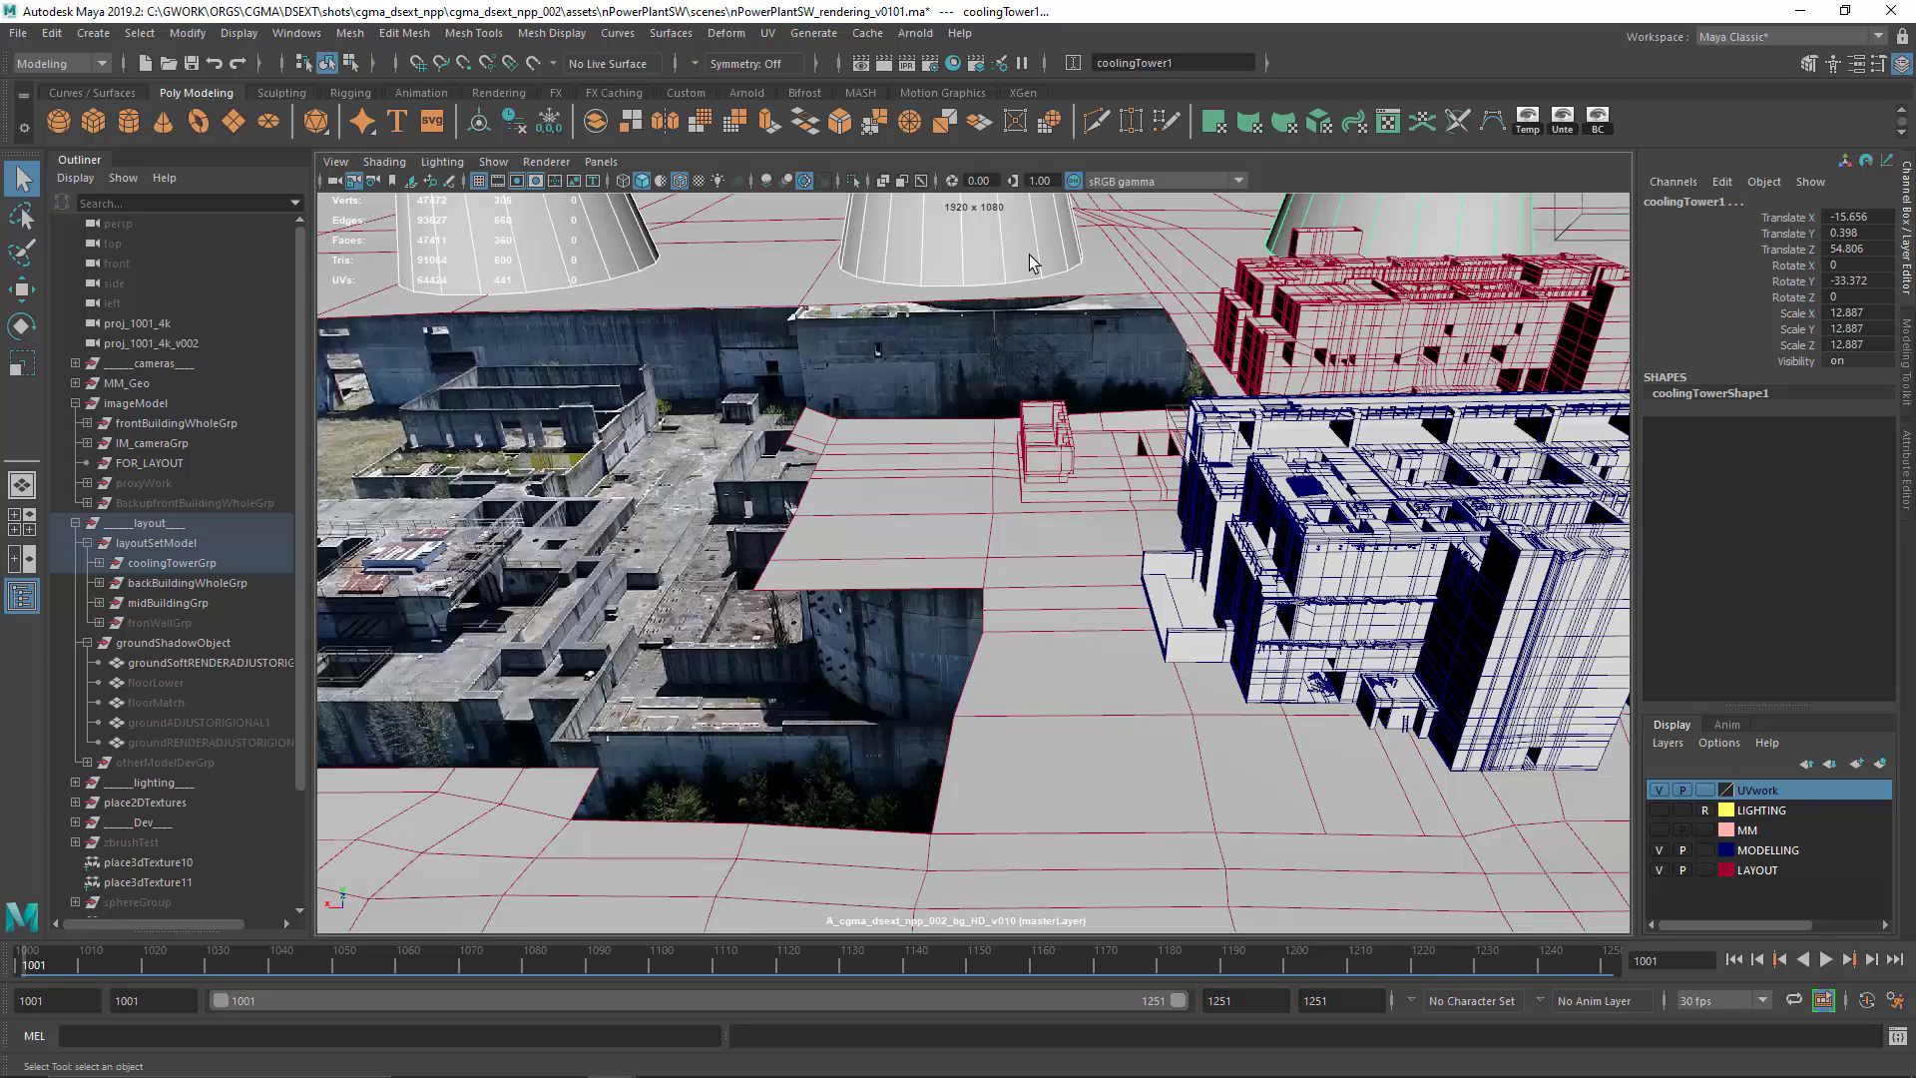
Step: Select in turn the foreground building, the mid-ground wall, the roof corner concrete, the background building and the middle cooling tower to compare their detail
left_click(1365, 596)
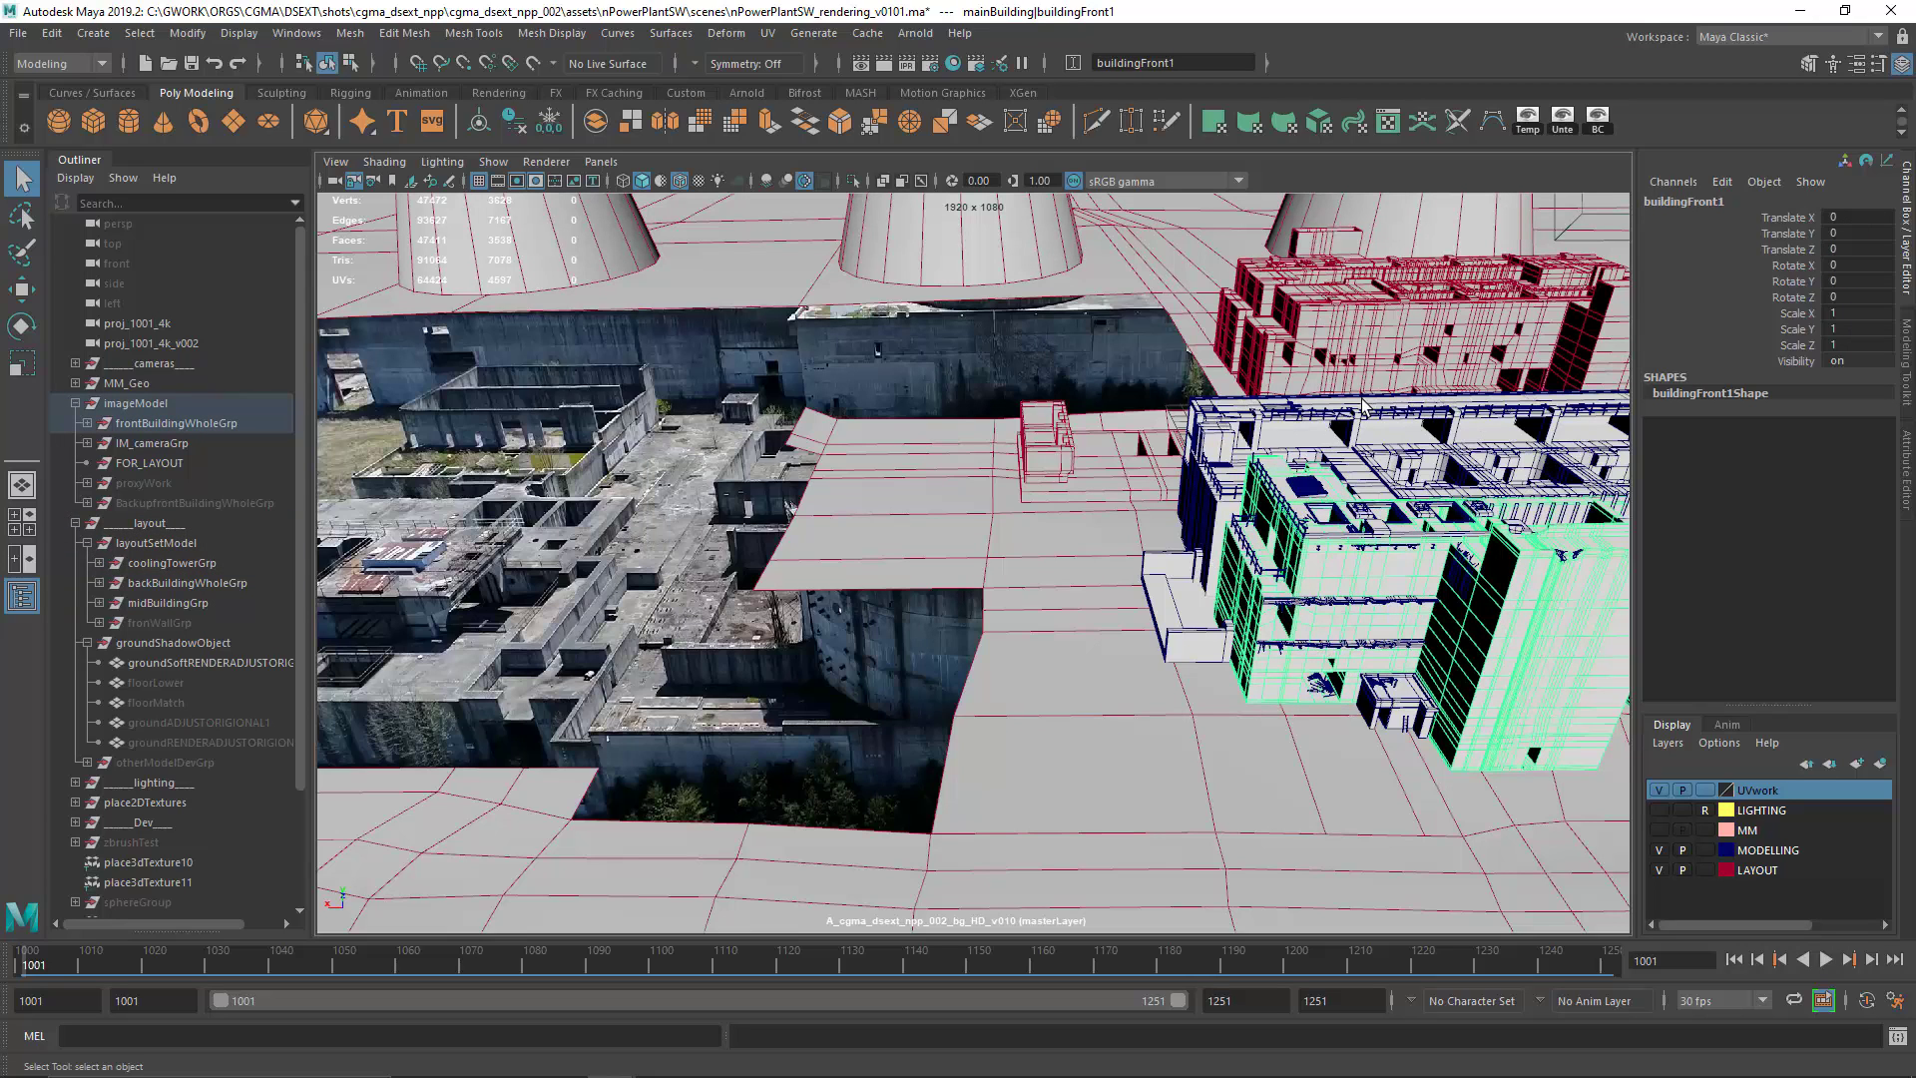
left_click(1152, 490)
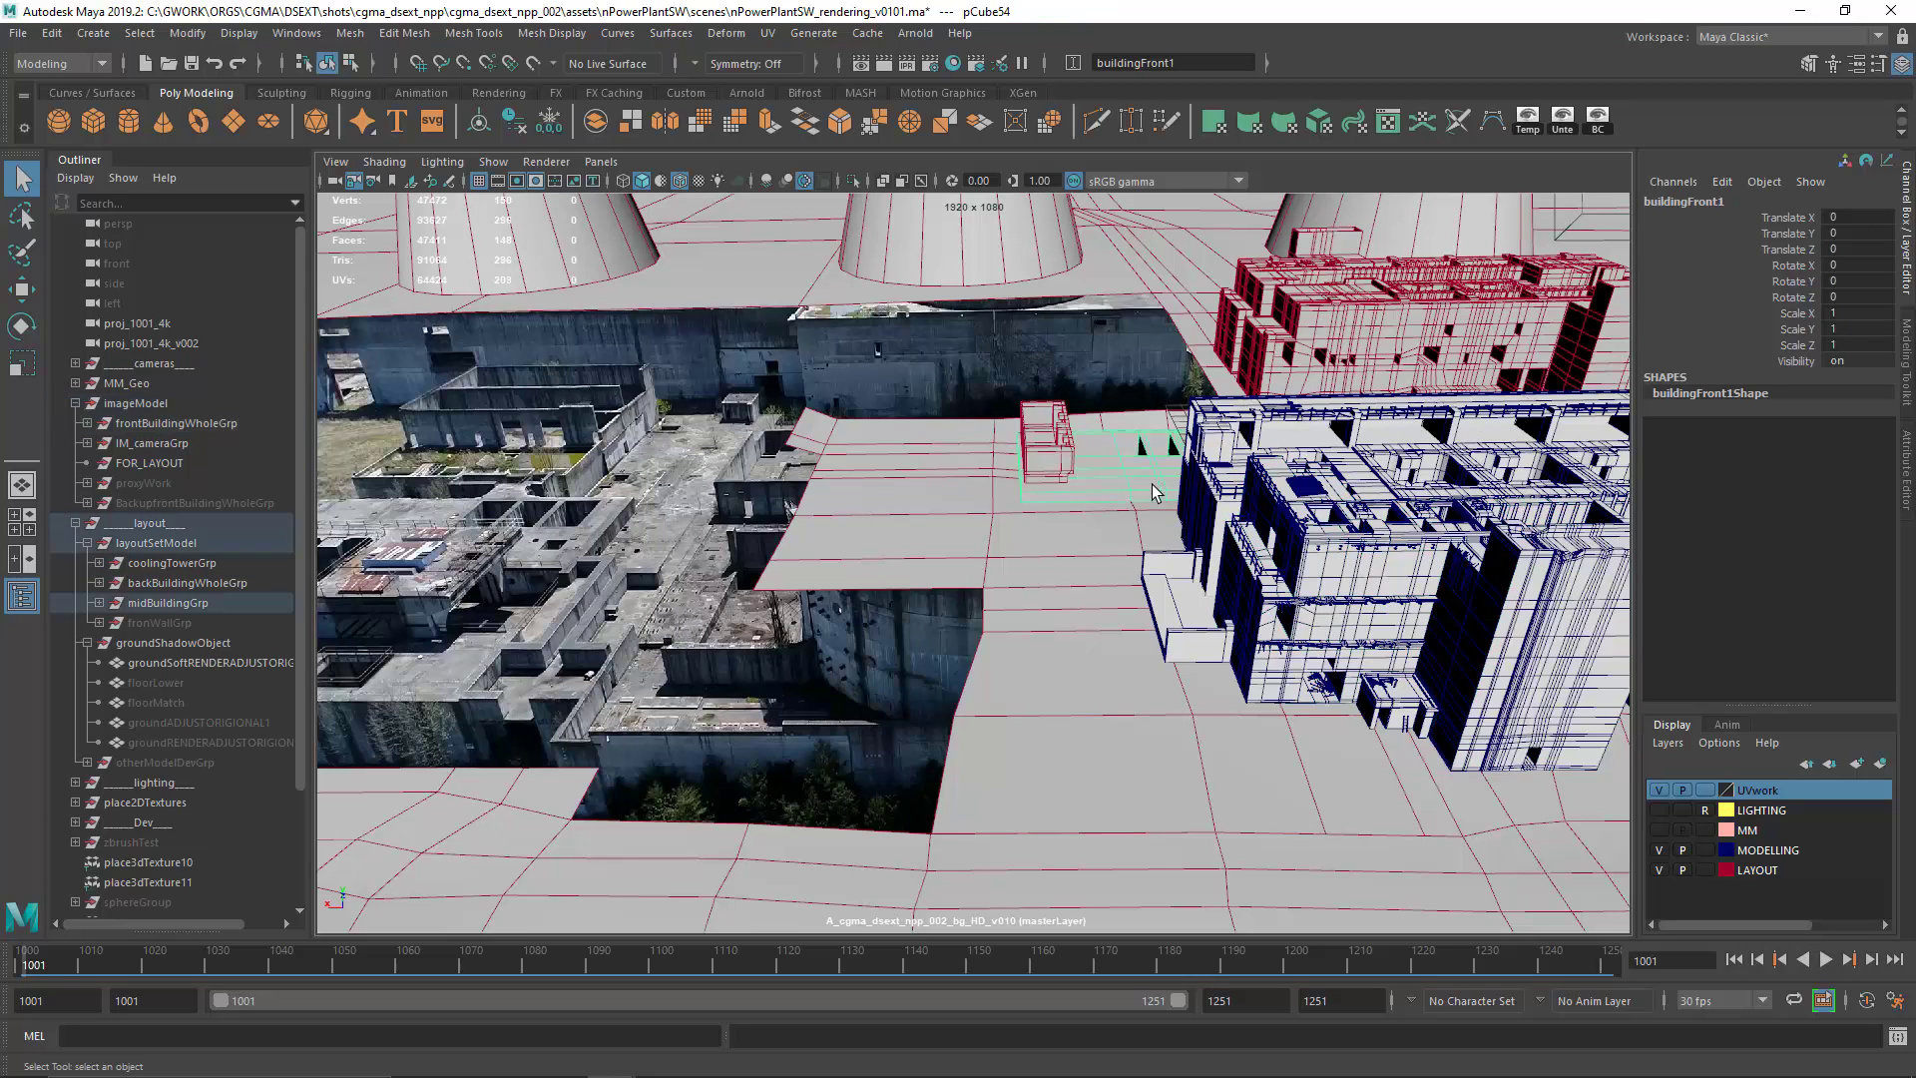
left_click(1225, 457)
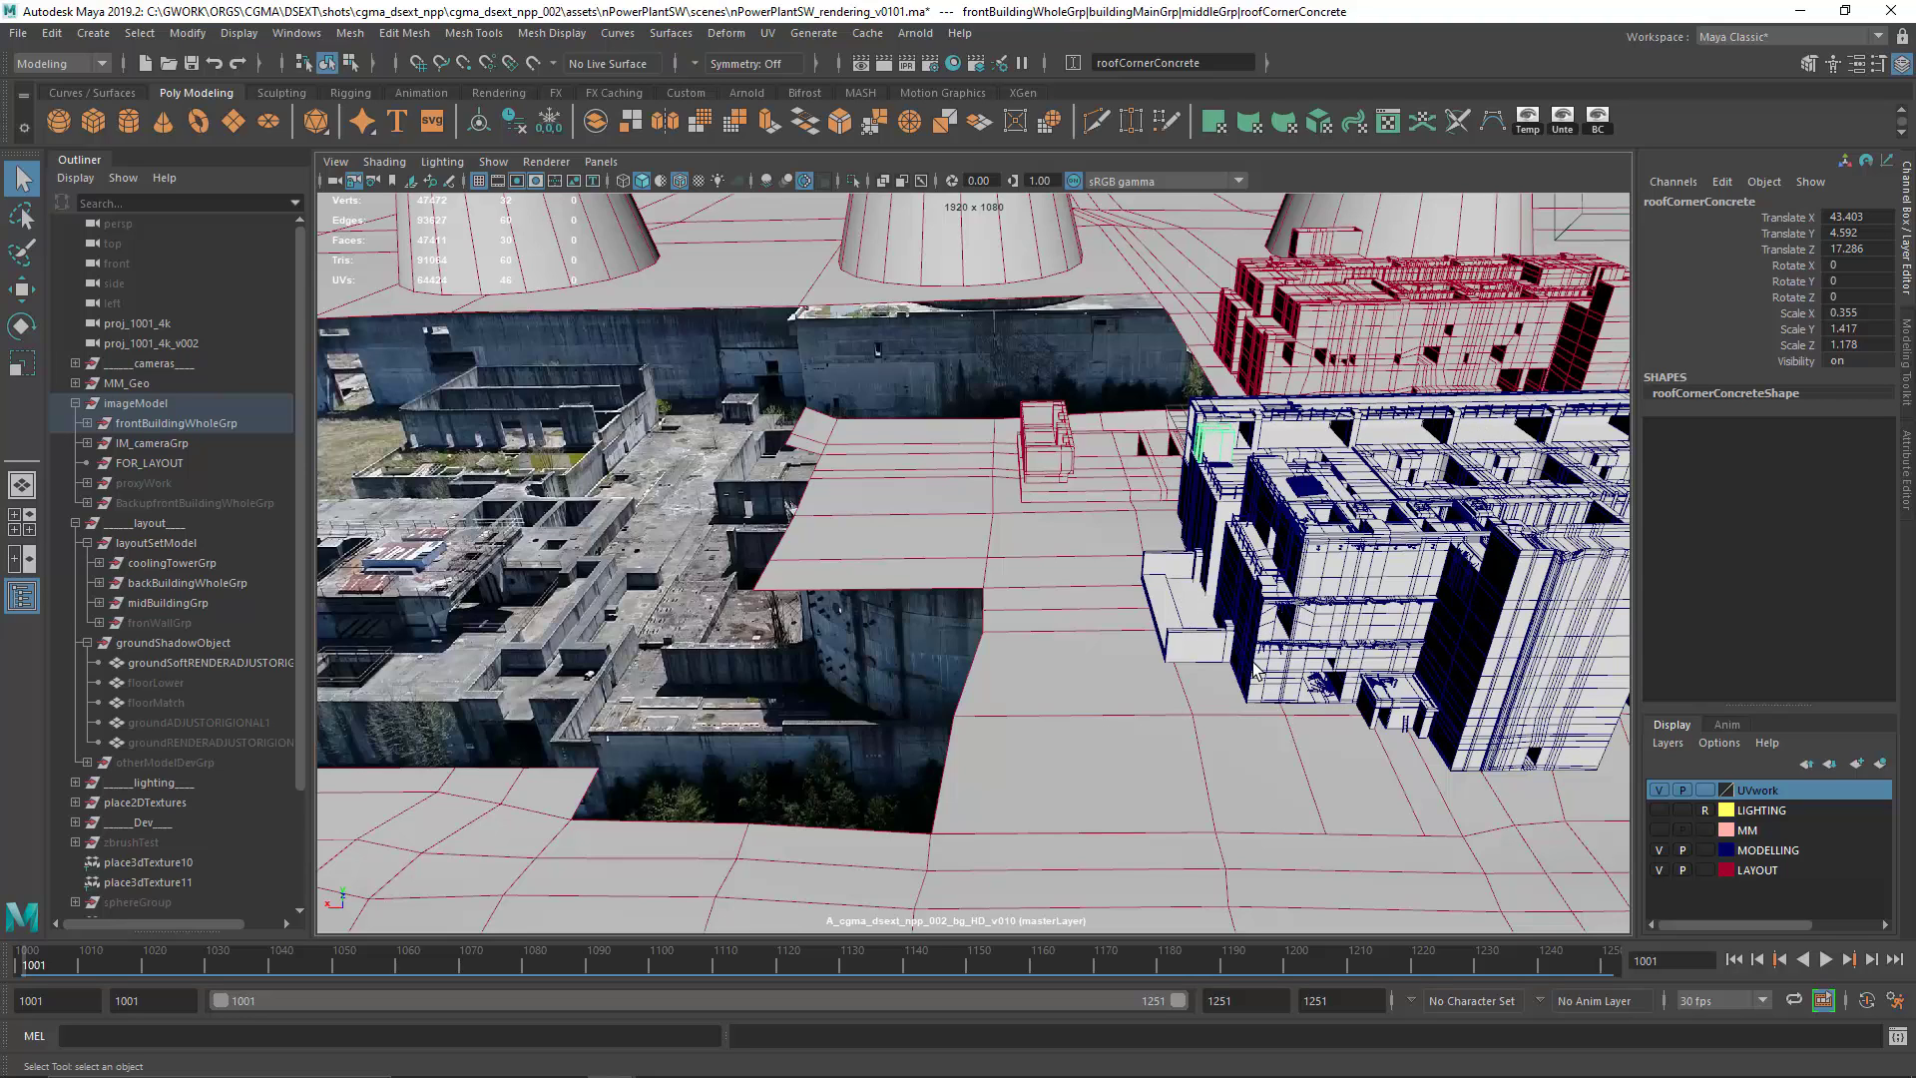
left_click(1425, 329)
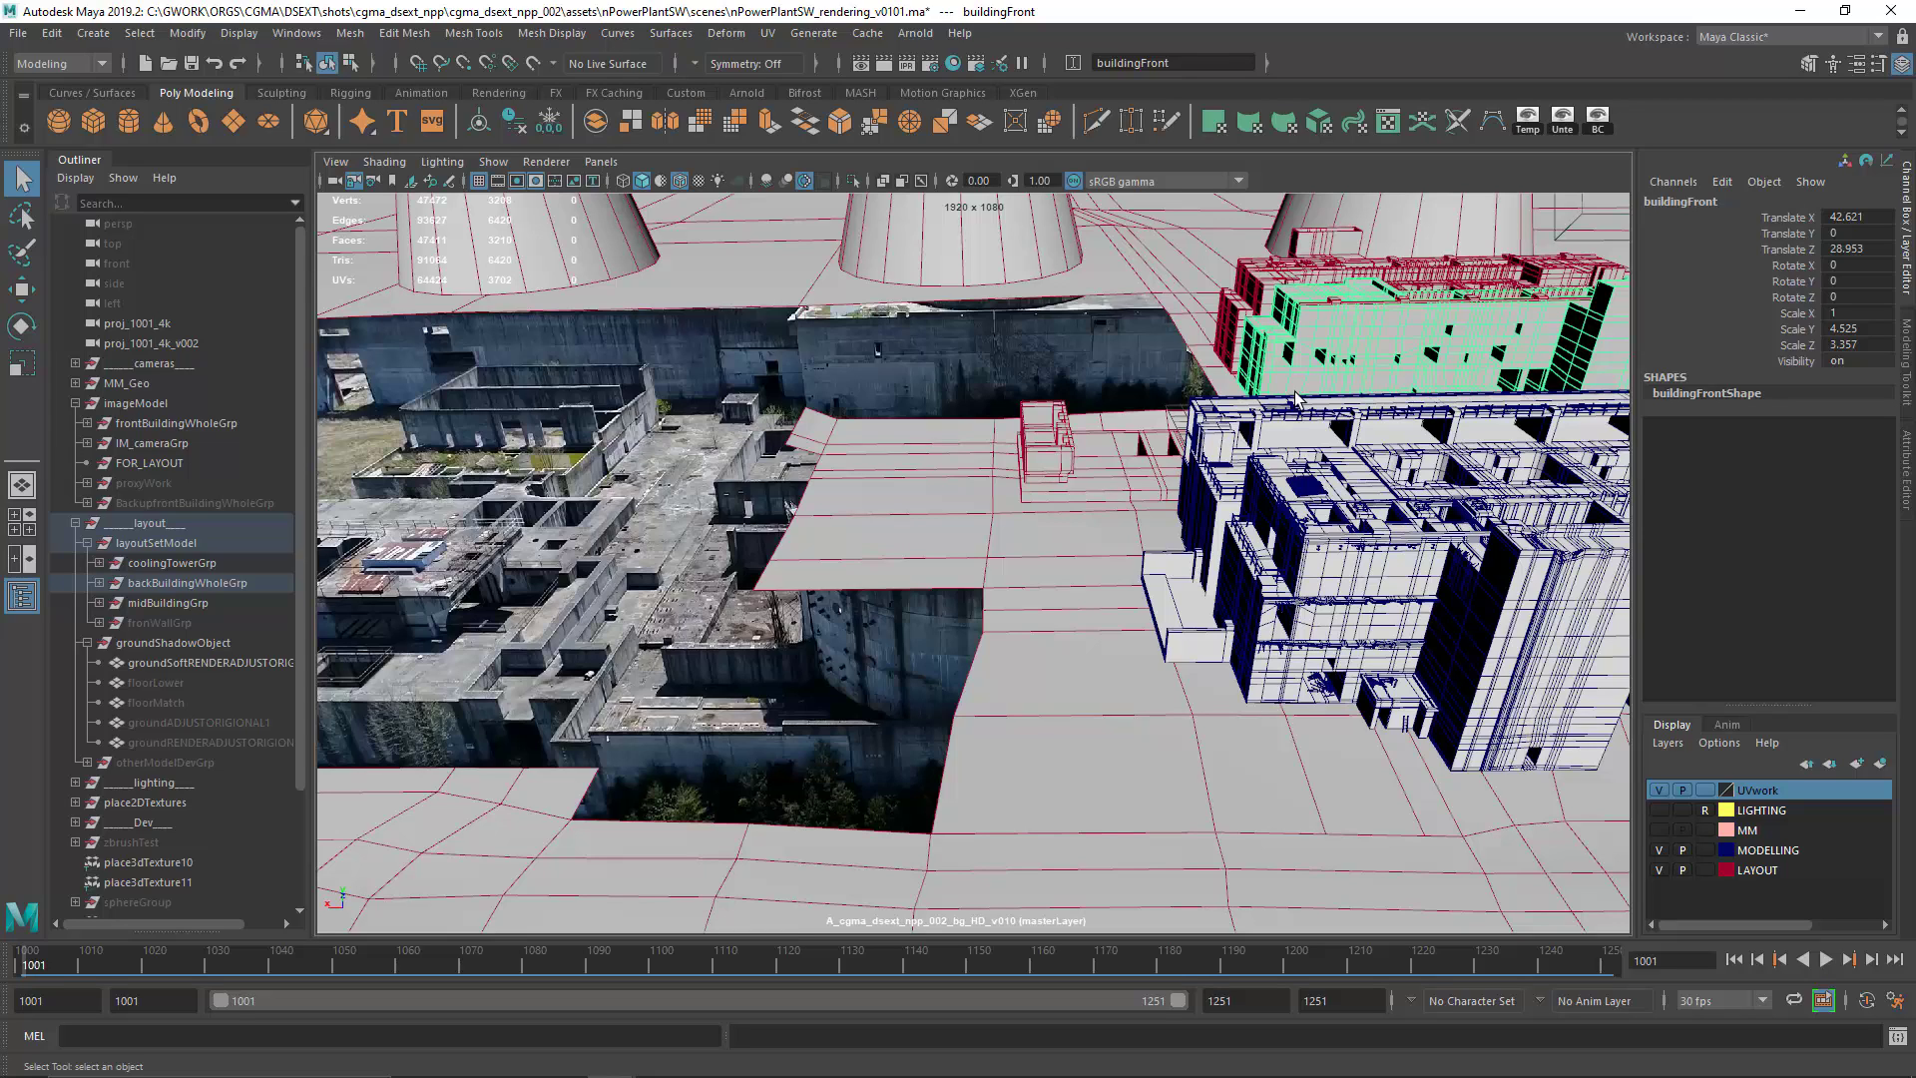
left_click(966, 269)
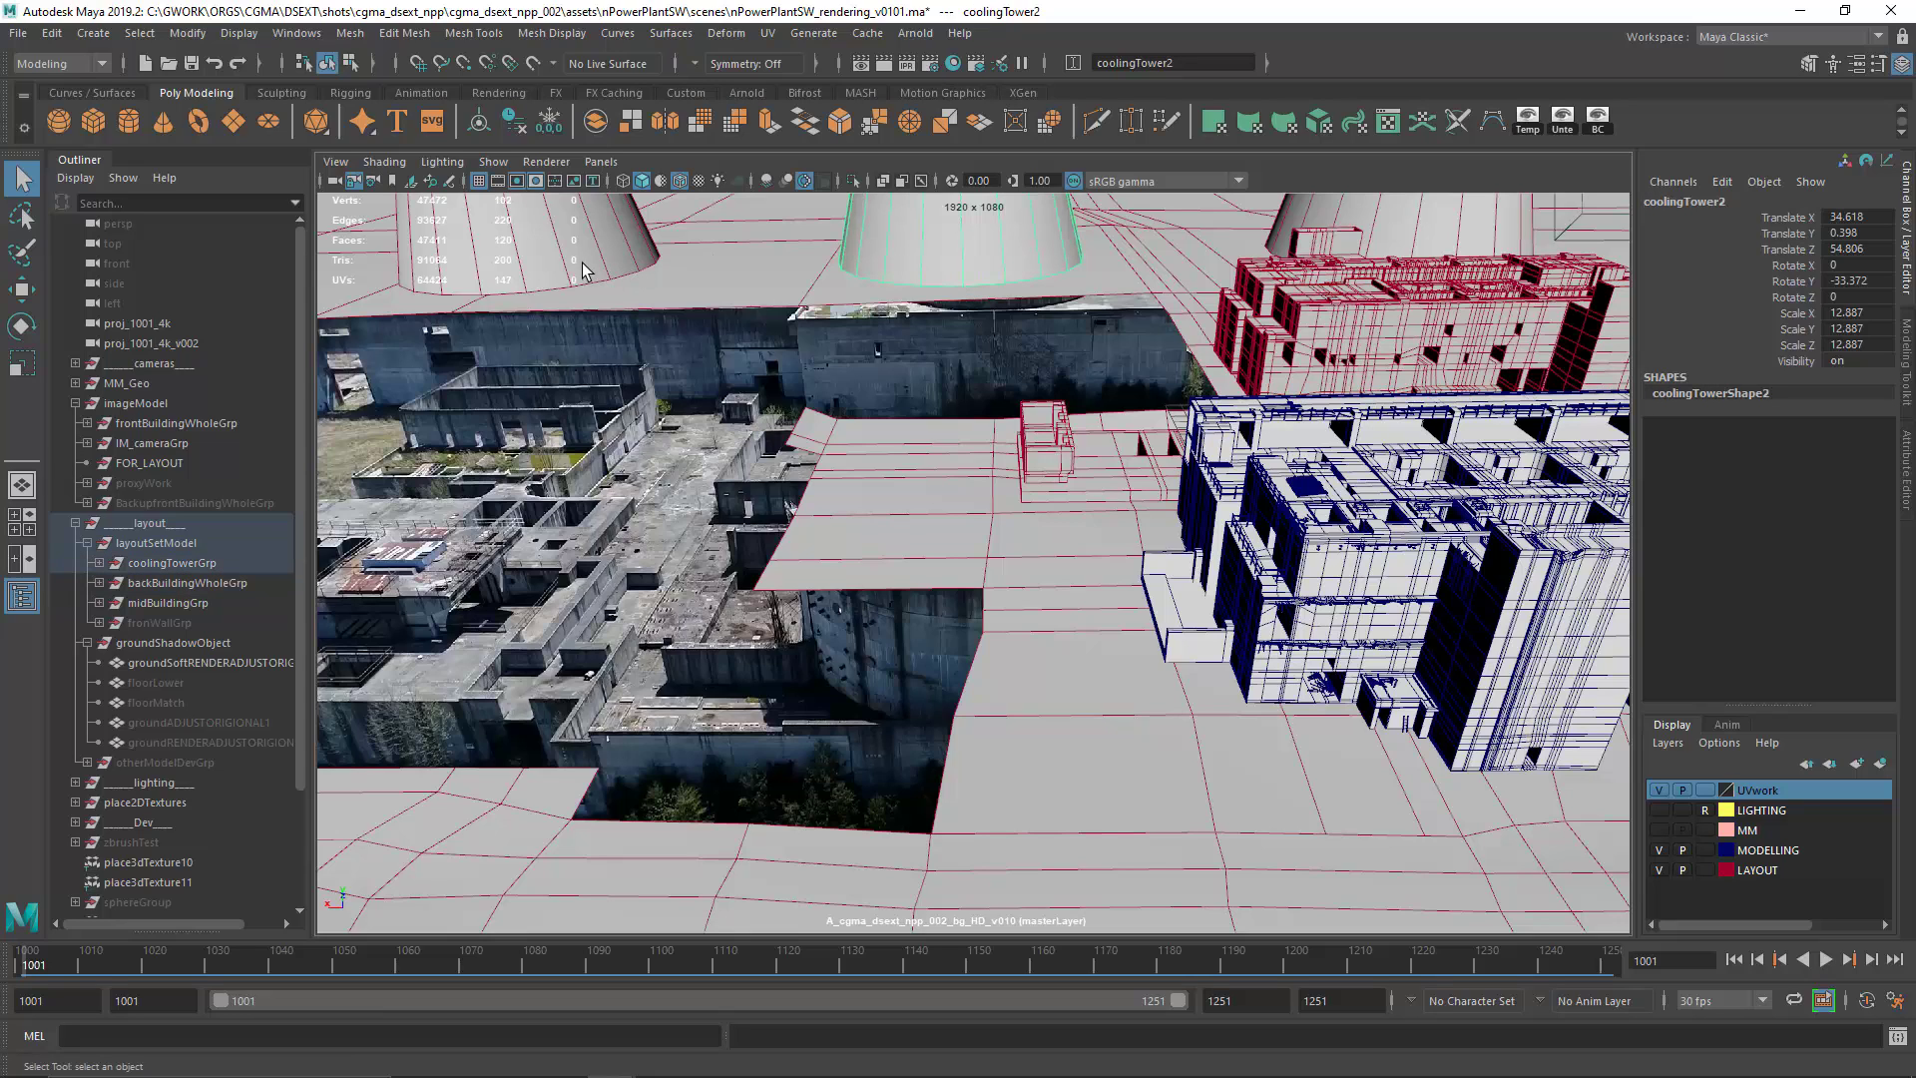